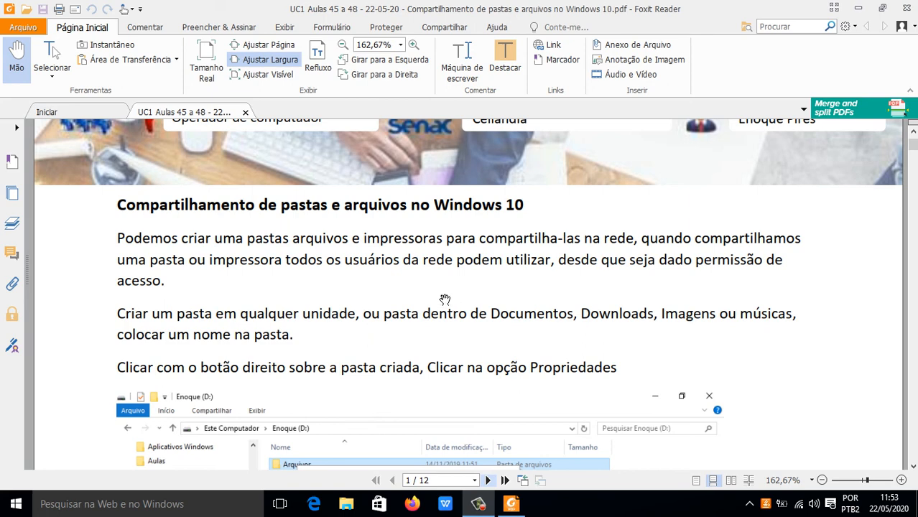
Step: Read the PDF's introduction to sharing folders in Windows 10, down to the illustration of the folder's context menu
scroll(446, 302, down, 1)
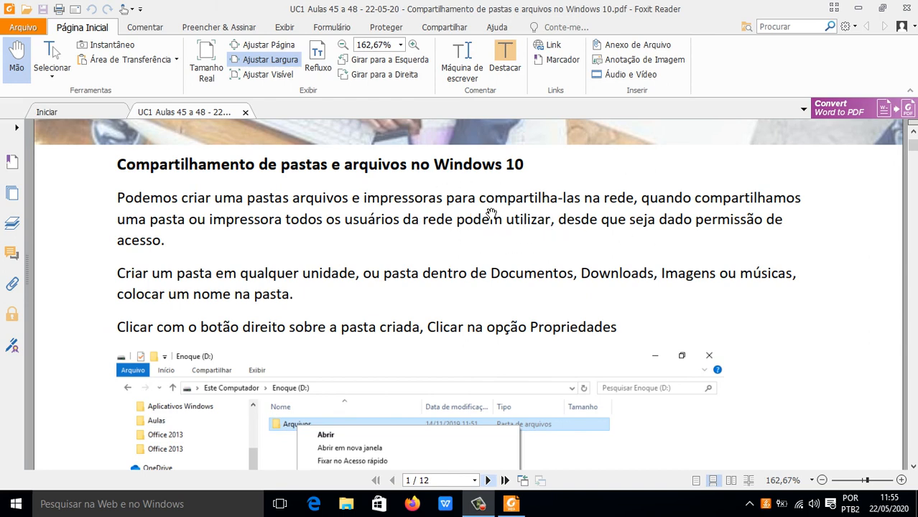
scroll(486, 250, down, 3)
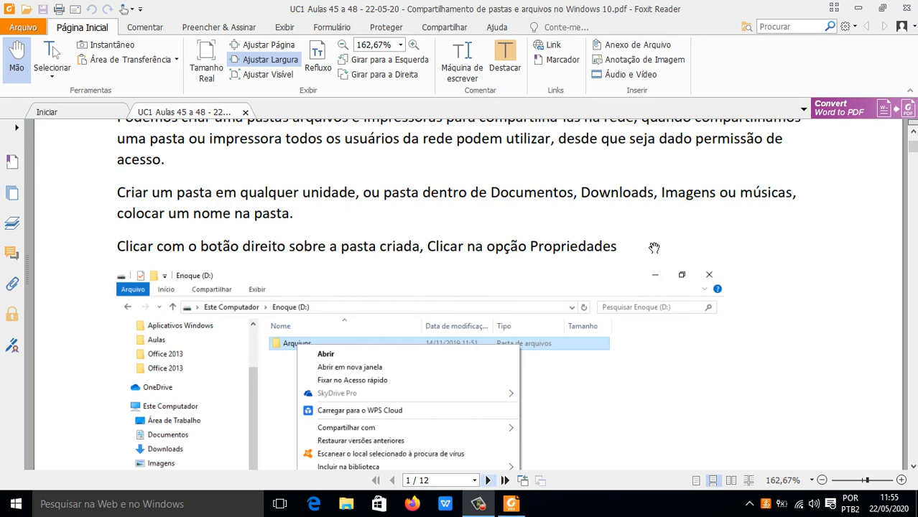
scroll(413, 302, down, 3)
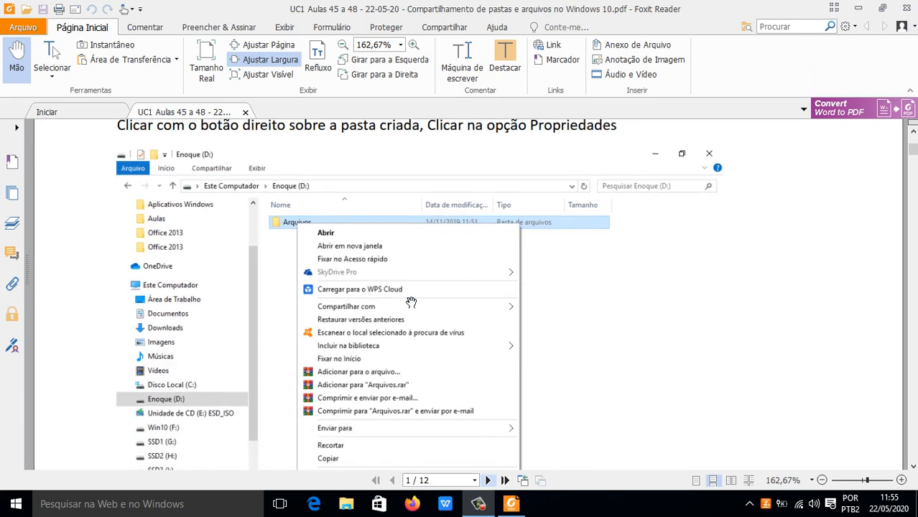
scroll(410, 302, down, 1)
scroll(411, 303, up, 3)
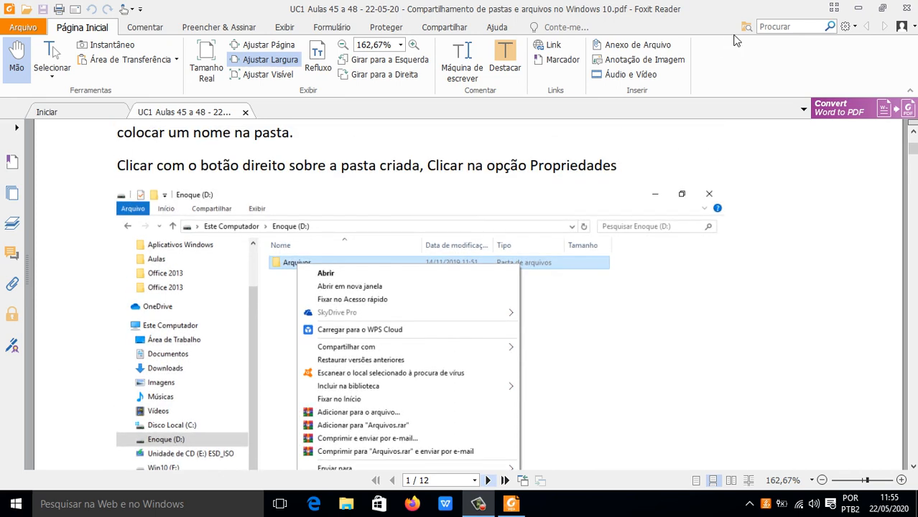
Step: Create a new folder named Arquivos on the Windows desktop
click(858, 8)
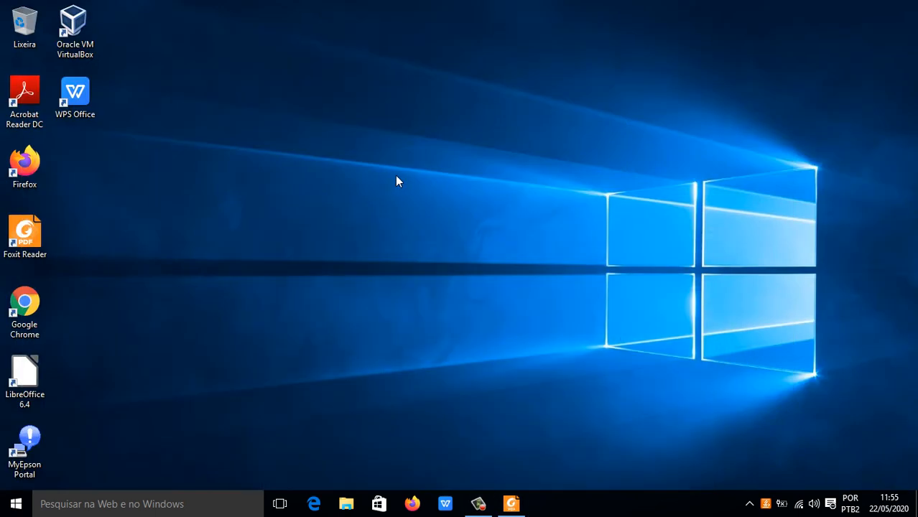
right_click(395, 176)
mouse_move(553, 304)
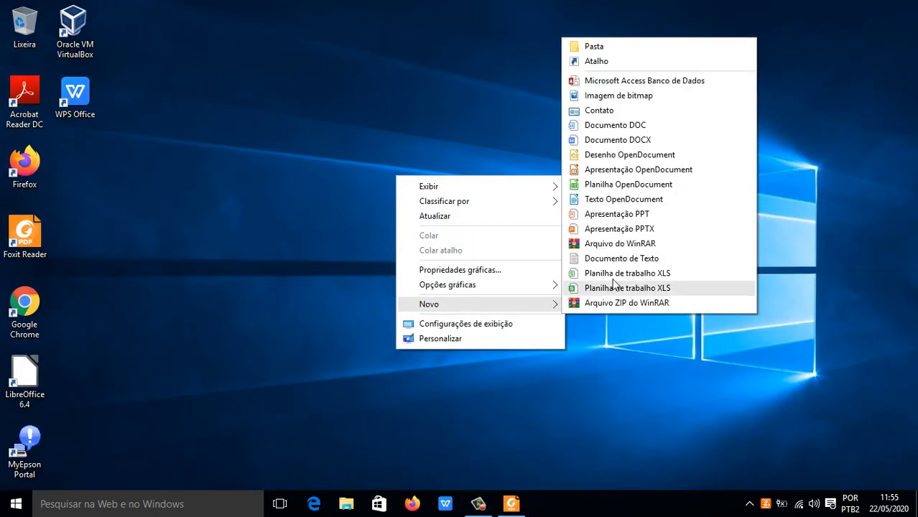
click(647, 45)
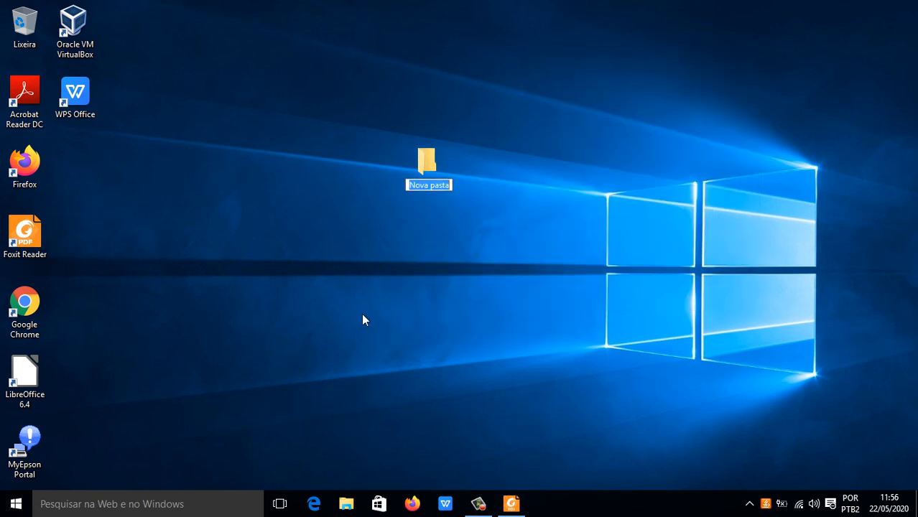
text(Ar)
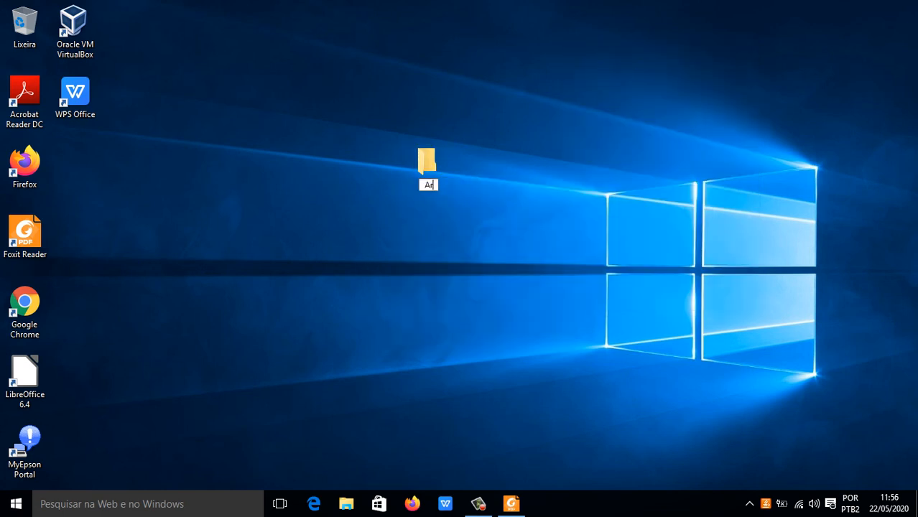
text(quivos)
key(Return)
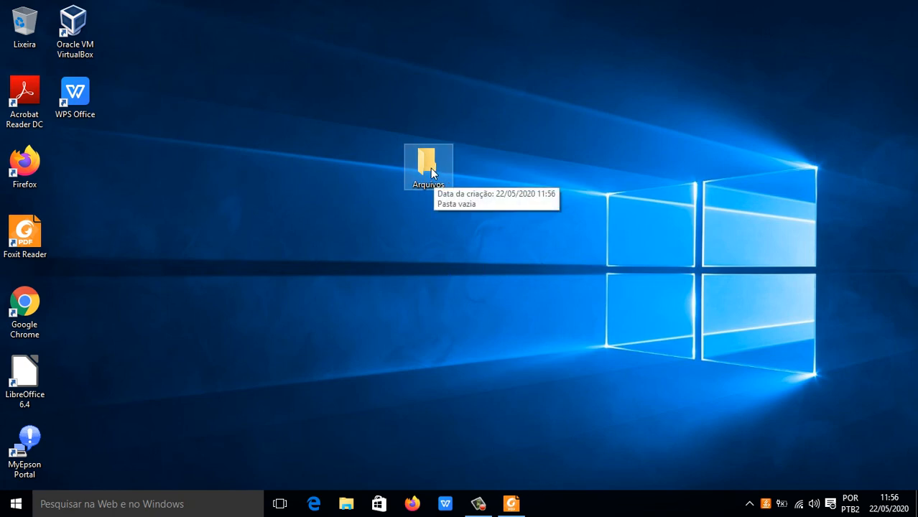
Step: Return to the PDF in Foxit Reader and check the illustration showing the Propriedades option for the folder
click(514, 503)
scroll(435, 332, down, 2)
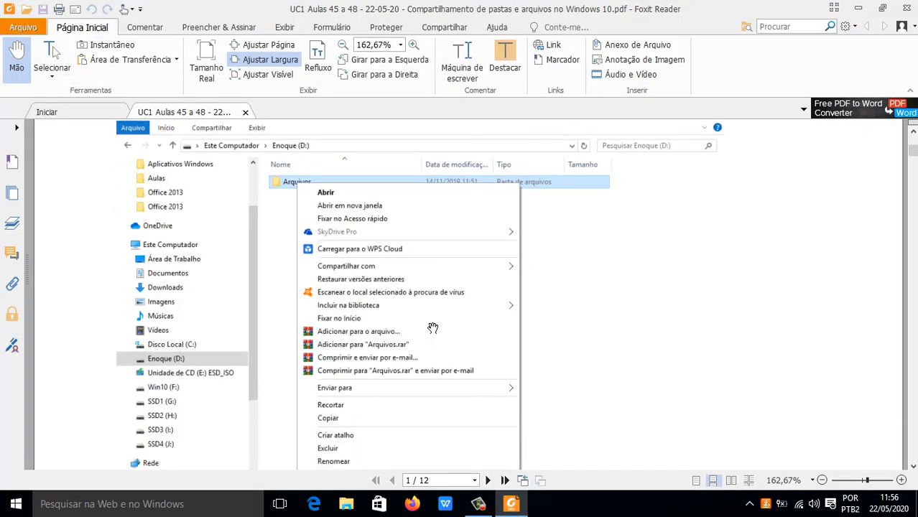
scroll(370, 402, down, 2)
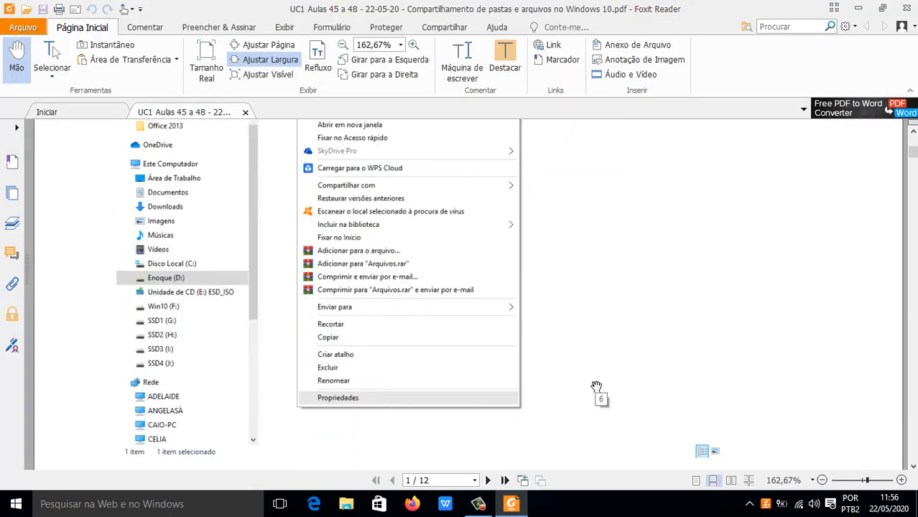
scroll(596, 388, down, 2)
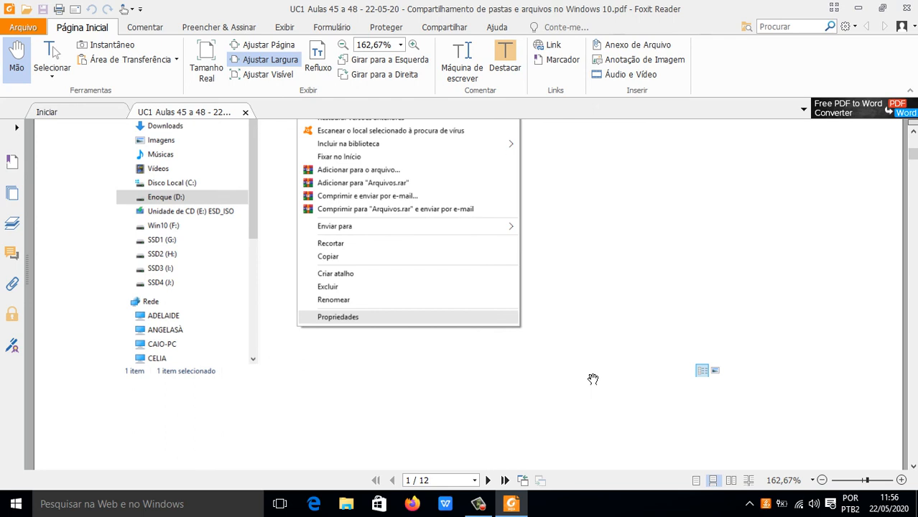
scroll(170, 206, up, 3)
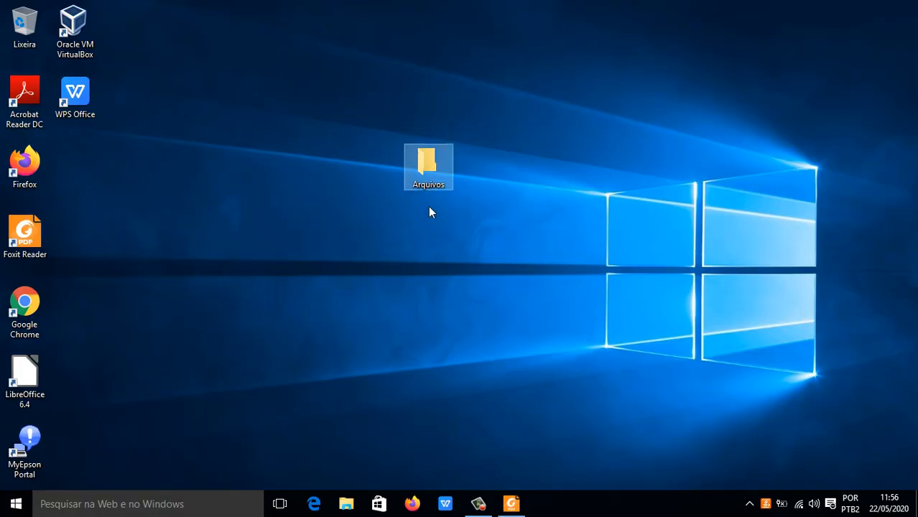
Step: Open the properties of the Arquivos folder on the desktop and clear its Somente leitura attribute
right_click(431, 168)
click(511, 479)
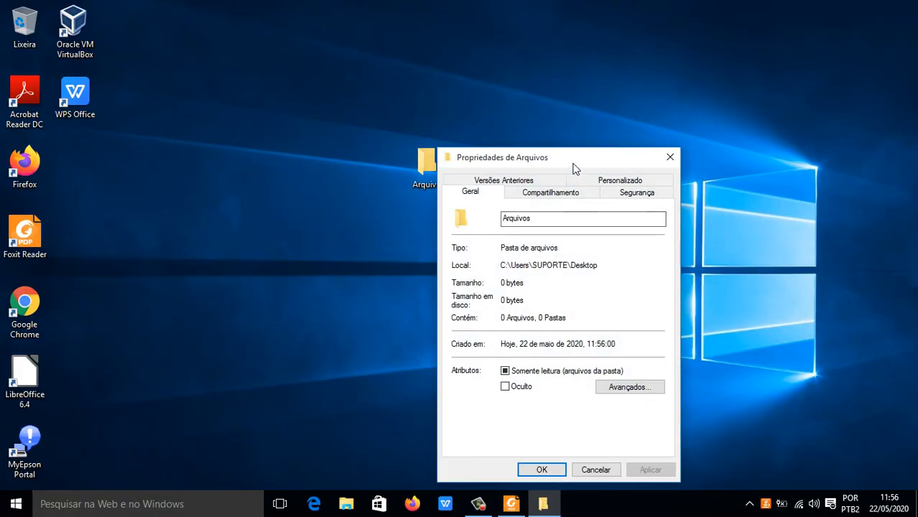
drag(573, 168, 406, 81)
click(354, 287)
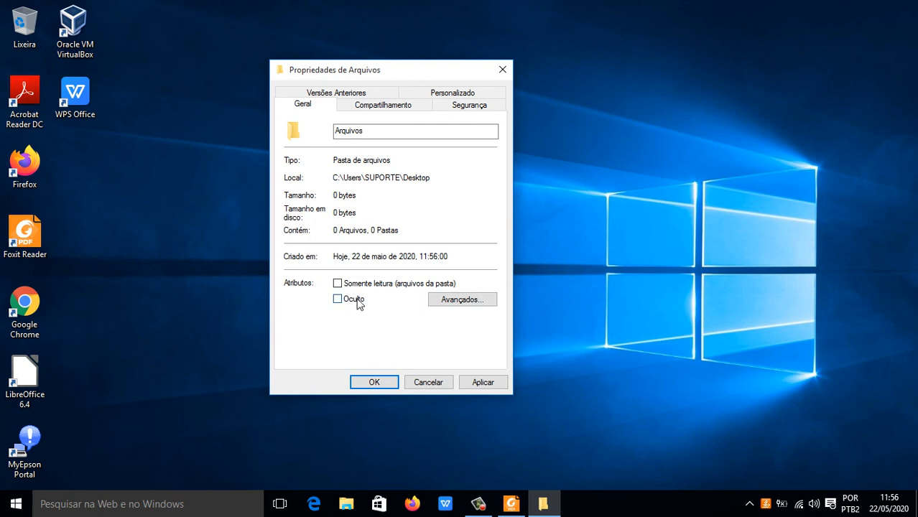
Step: In the Arquivos folder's sharing settings, add the first listed user account with Leitura/Gravação permission
click(381, 108)
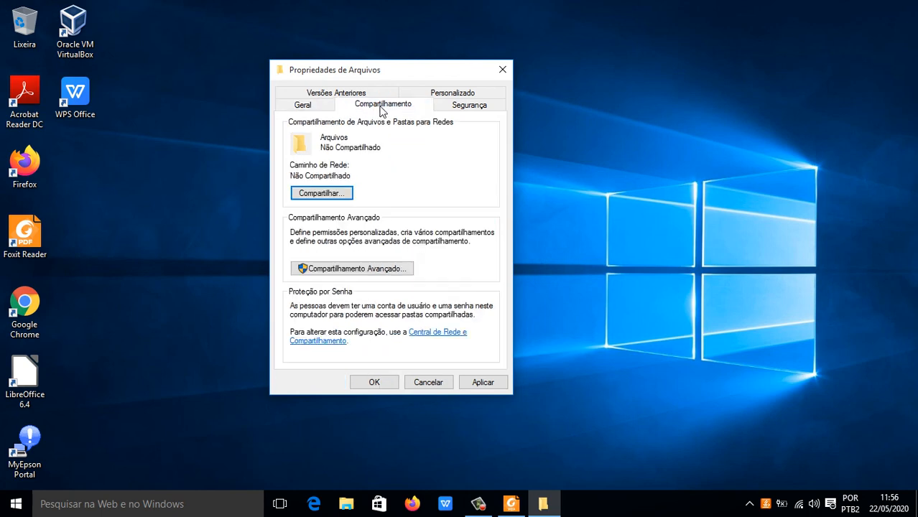
click(327, 195)
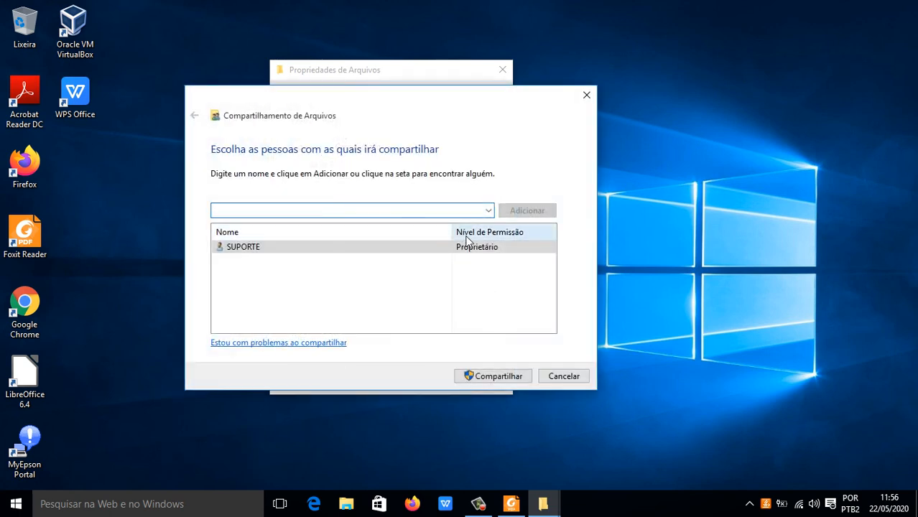
click(487, 212)
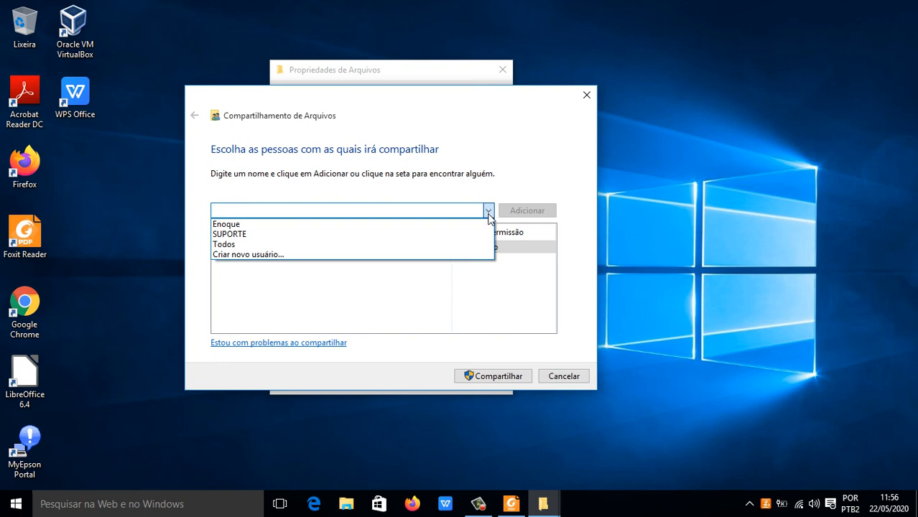
click(256, 227)
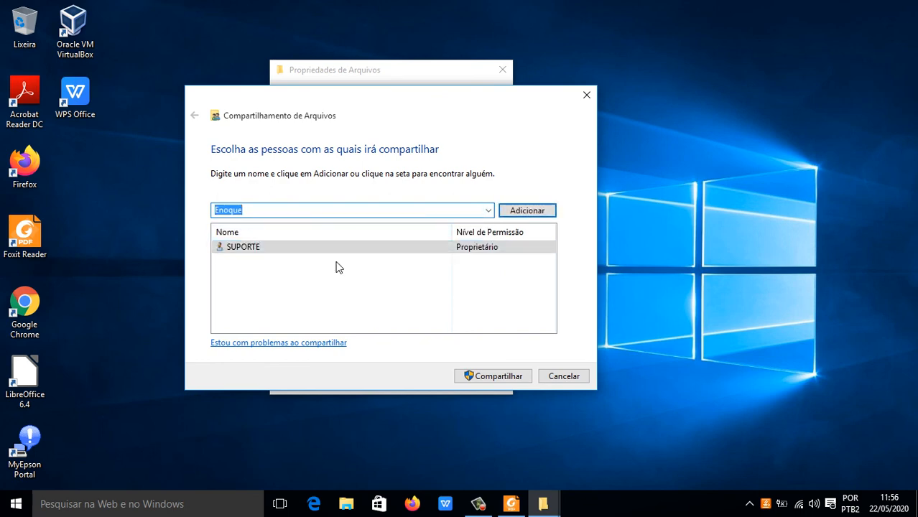
click(508, 211)
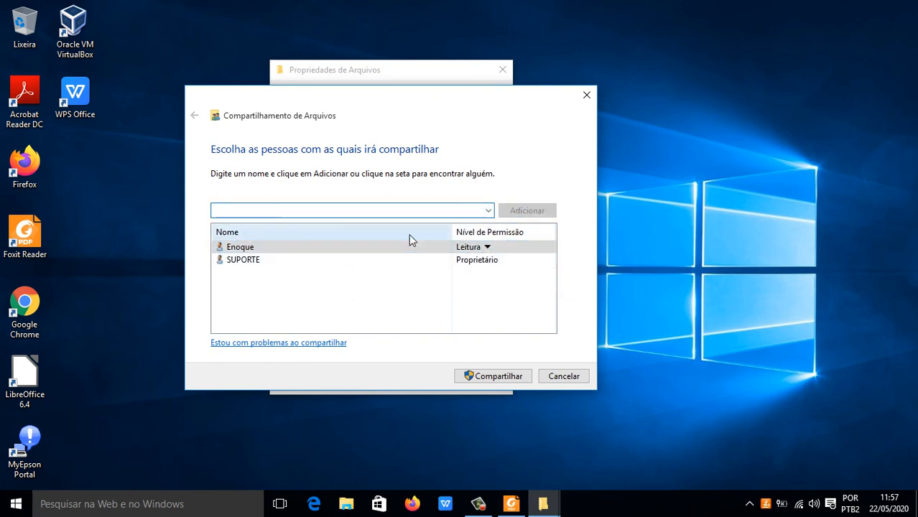
click(487, 247)
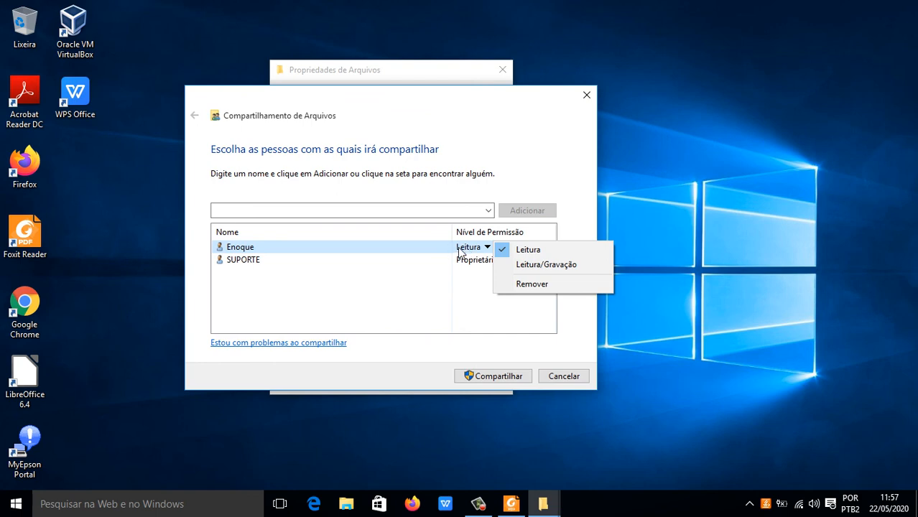
click(514, 268)
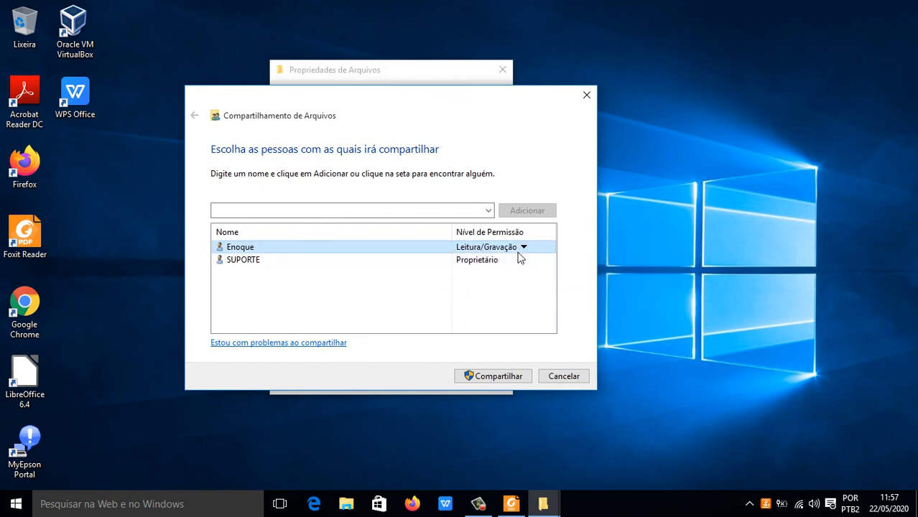
Step: Add Todos to the people the folder is shared with and set its permission level to Leitura/Gravação
click(488, 209)
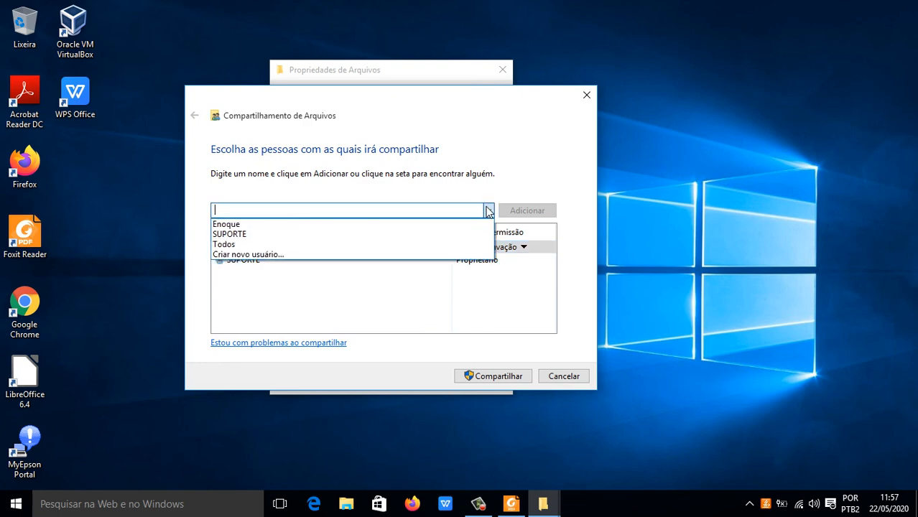
click(389, 245)
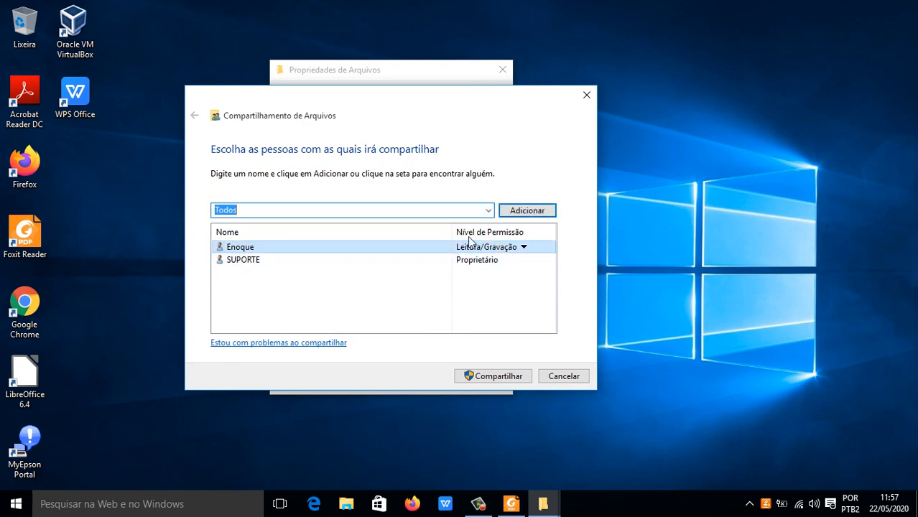
click(514, 210)
click(486, 274)
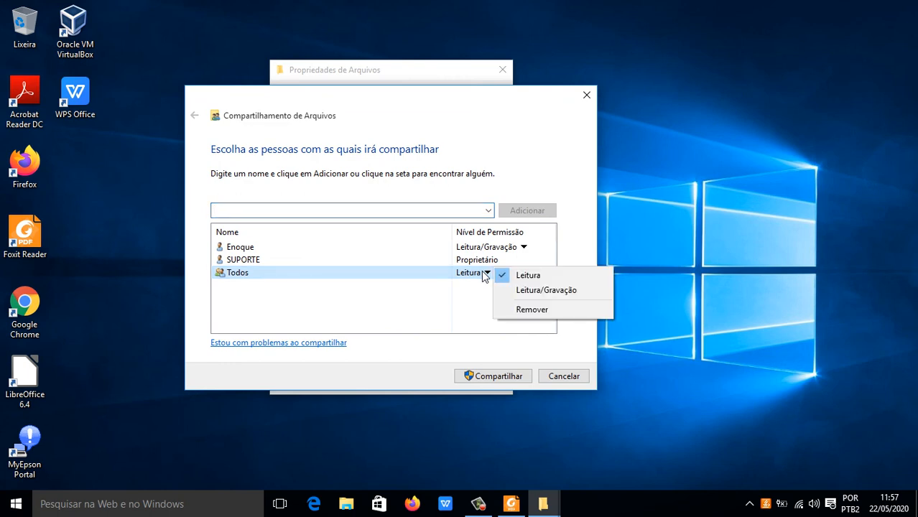
click(518, 290)
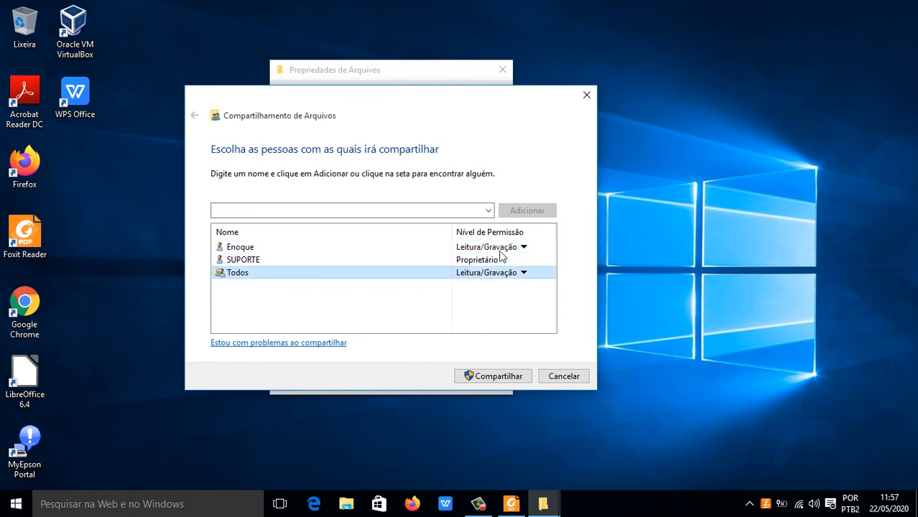
Step: Share the Arquivos folder with the chosen people and close the sharing wizard and folder properties
click(494, 377)
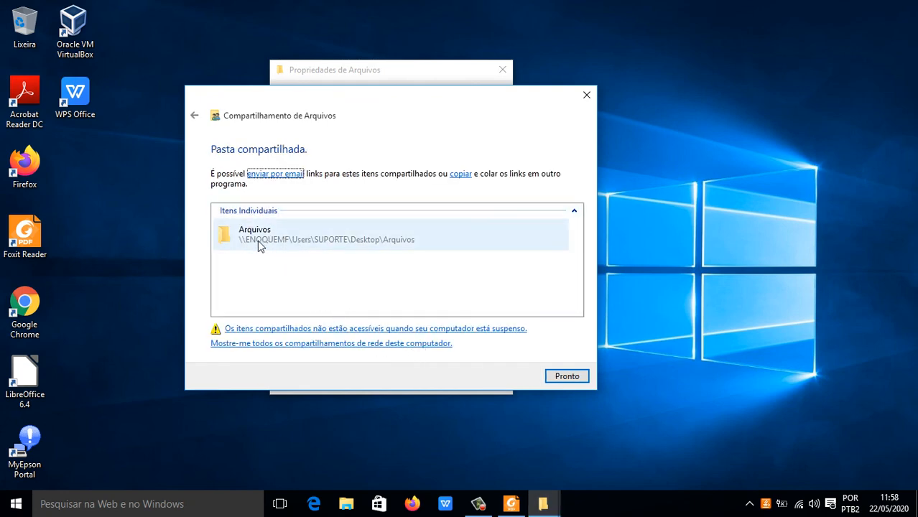
click(562, 374)
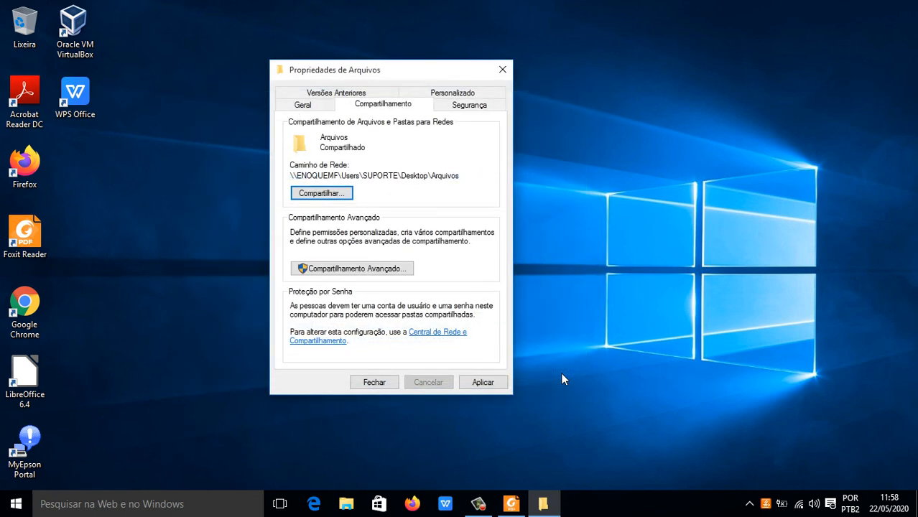
click(377, 381)
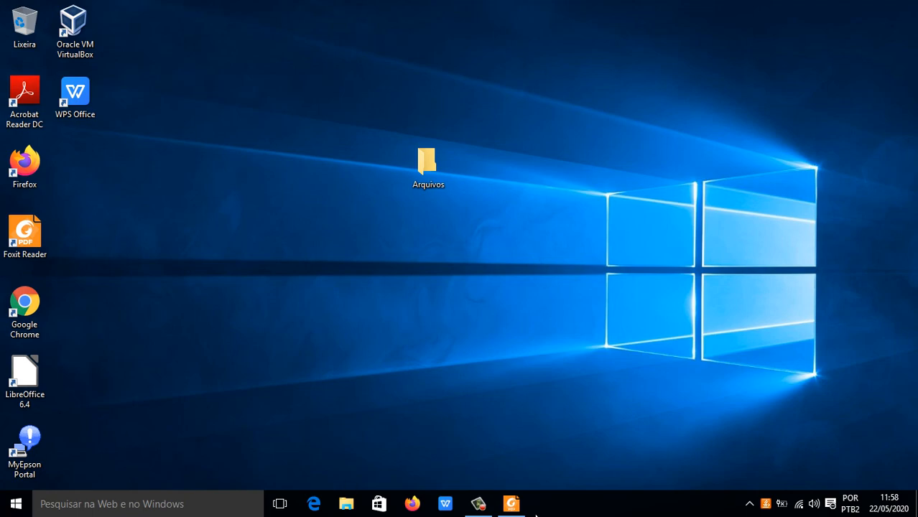
Step: Open Oracle VM VirtualBox from the desktop and start the Windows 10 virtual machine
click(510, 504)
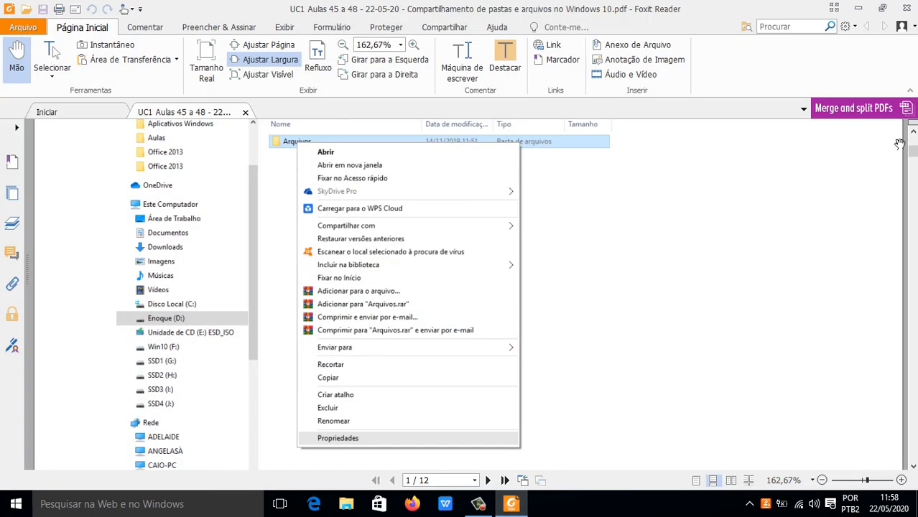
click(857, 8)
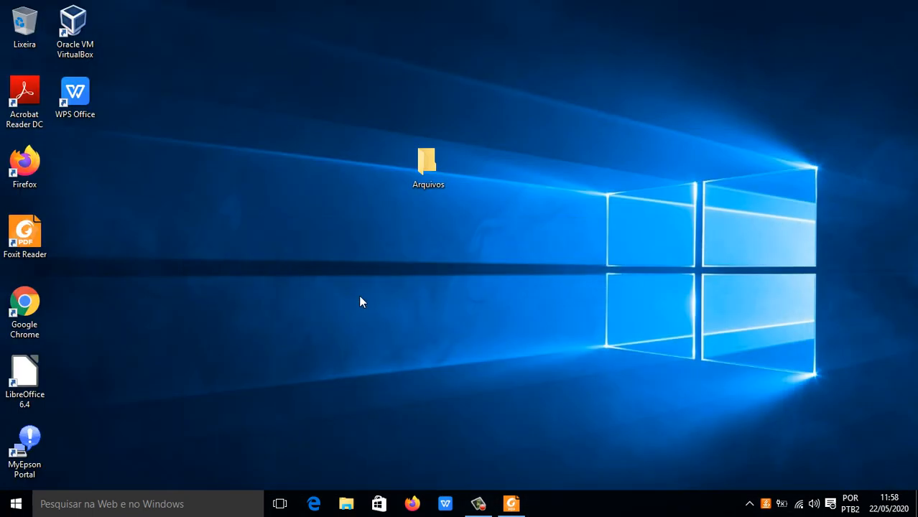
double_click(74, 46)
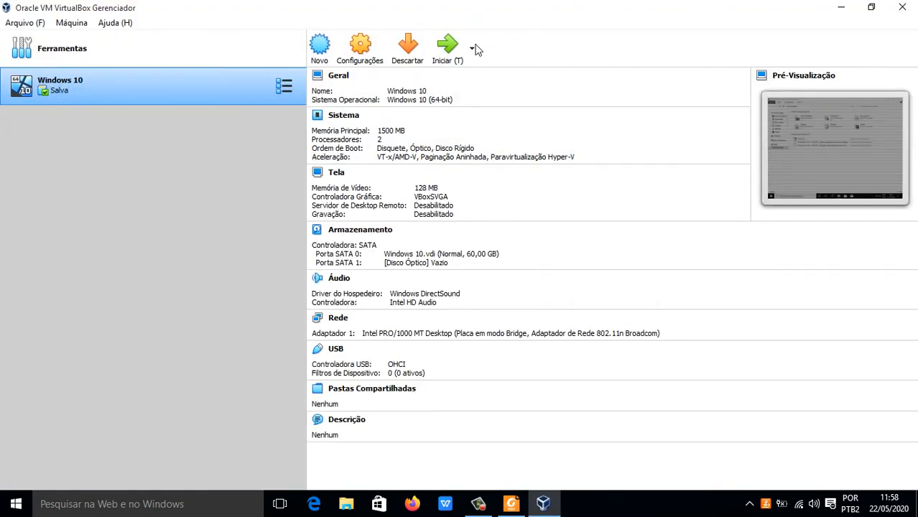
click(447, 49)
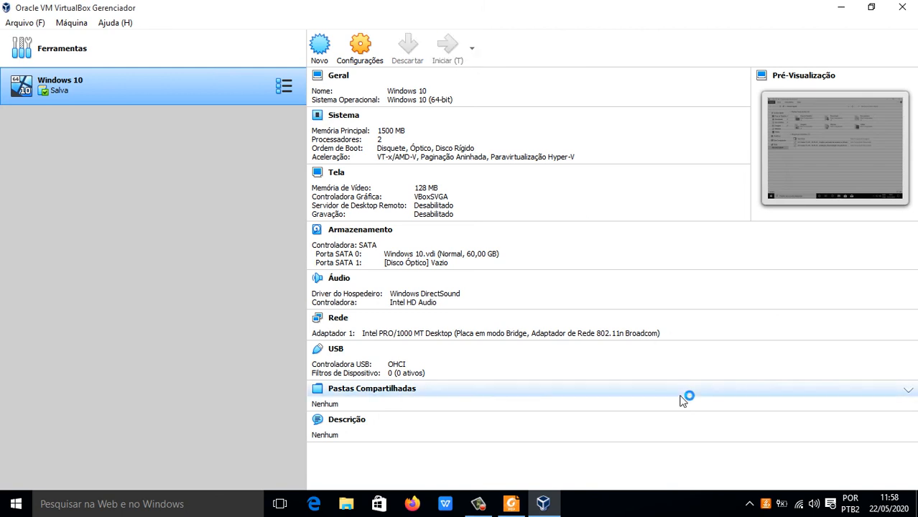
Step: Switch to the PDF lesson in Foxit Reader and review page 1 on creating a folder and opening its Propriedades
click(510, 504)
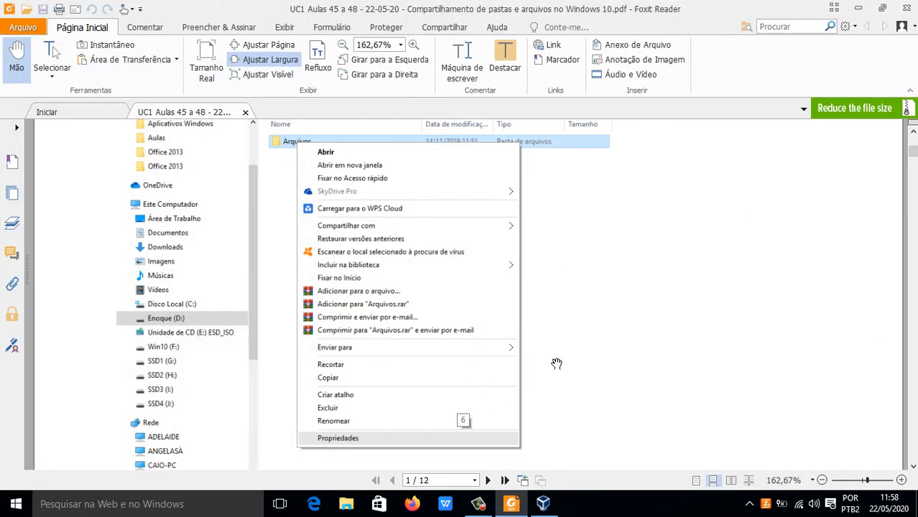
scroll(557, 359, down, 5)
scroll(557, 359, up, 5)
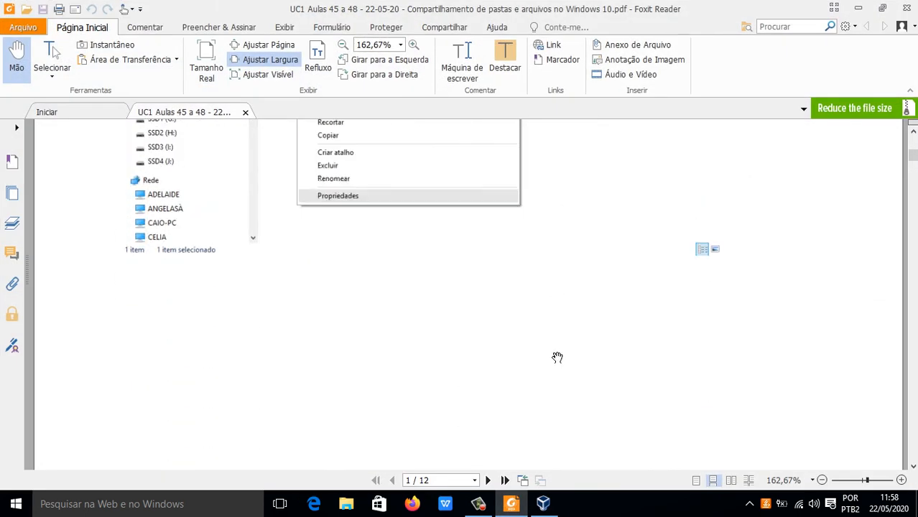
scroll(557, 355, up, 3)
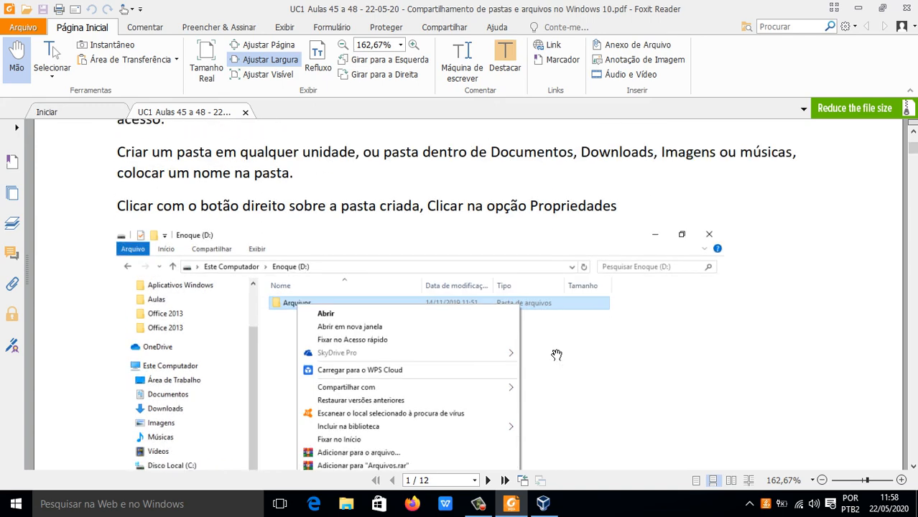
scroll(556, 355, down, 3)
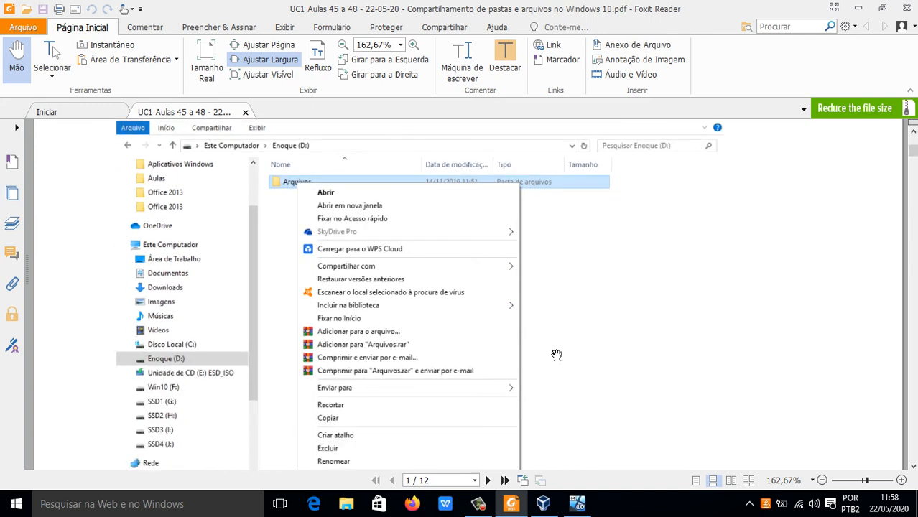
scroll(557, 355, down, 4)
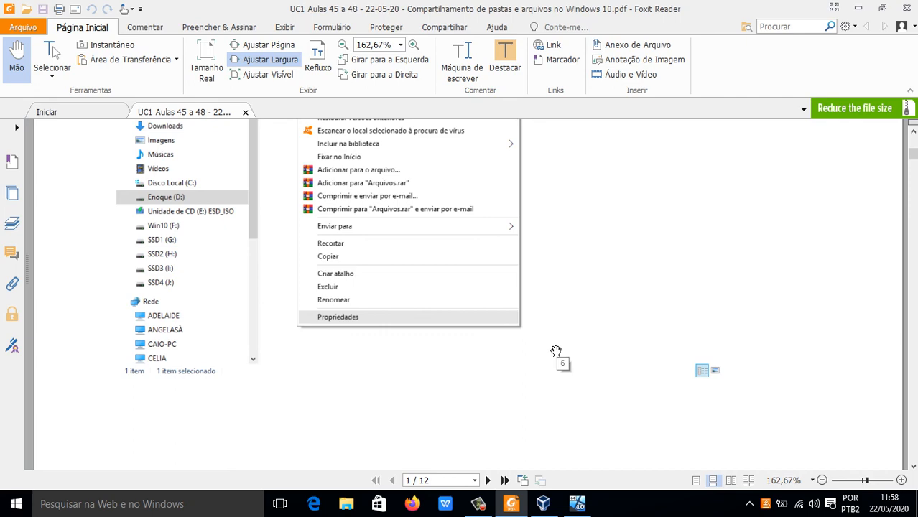
scroll(556, 351, down, 3)
scroll(556, 351, down, 9)
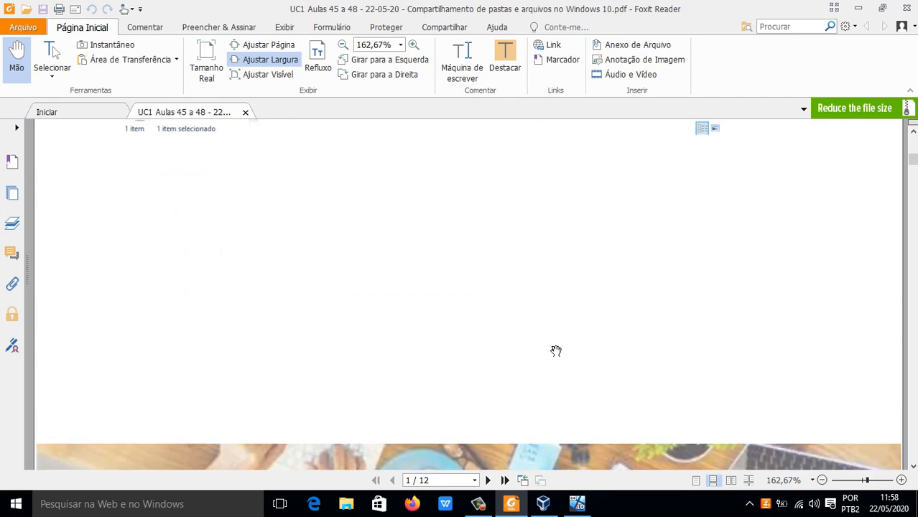
Step: Review pages 2 and 3 of the lesson on clearing the folder's Somente leitura attribute and starting its sharing
scroll(556, 347, down, 7)
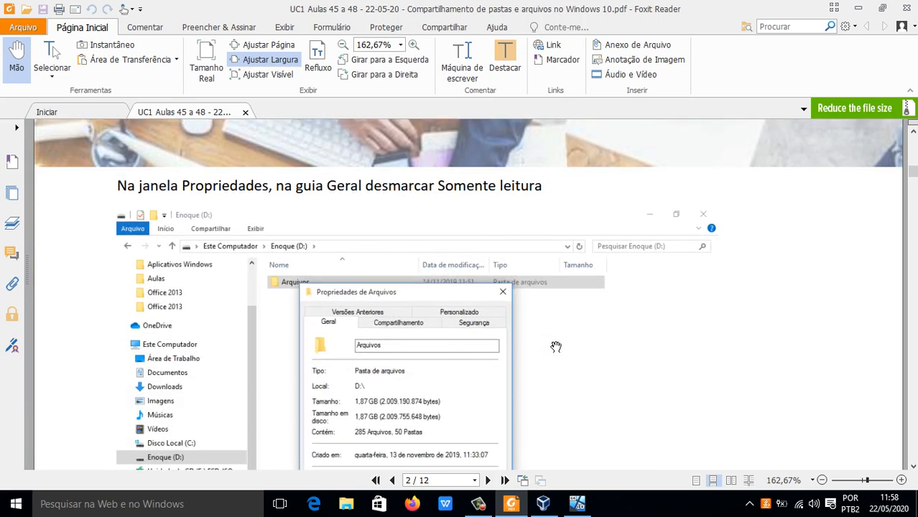
scroll(411, 280, down, 1)
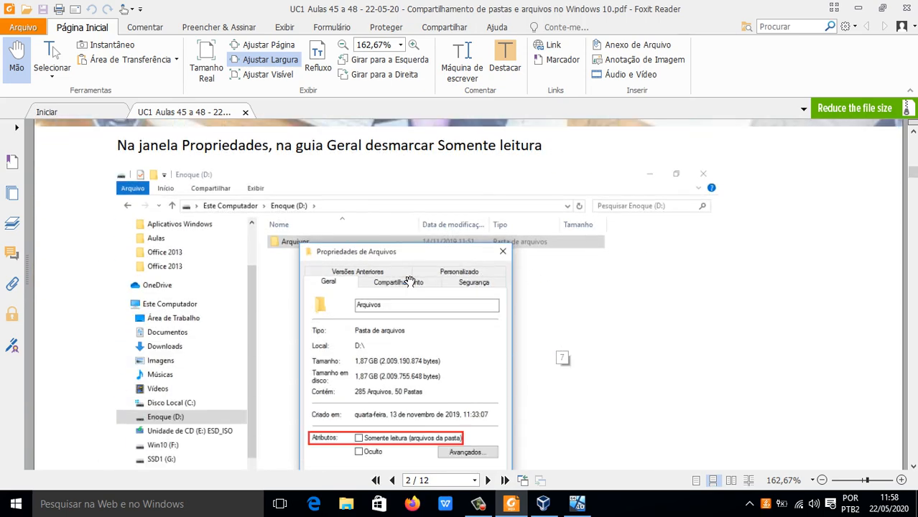
scroll(410, 280, down, 3)
scroll(418, 161, up, 4)
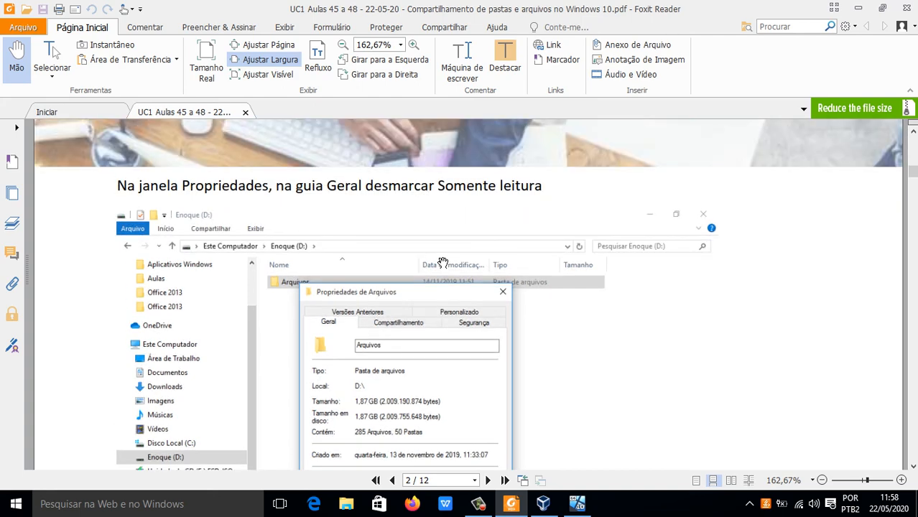
scroll(420, 283, down, 4)
scroll(420, 283, down, 3)
scroll(425, 288, down, 7)
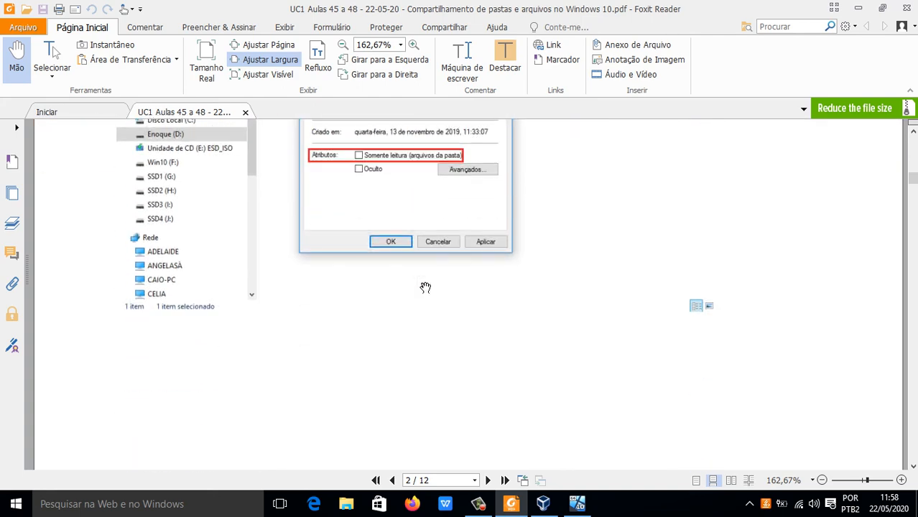
scroll(425, 288, down, 12)
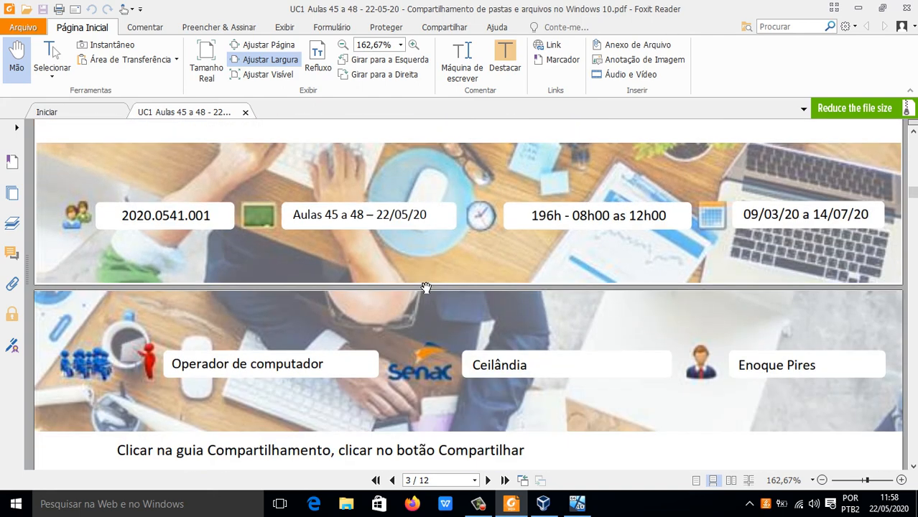
scroll(427, 287, down, 8)
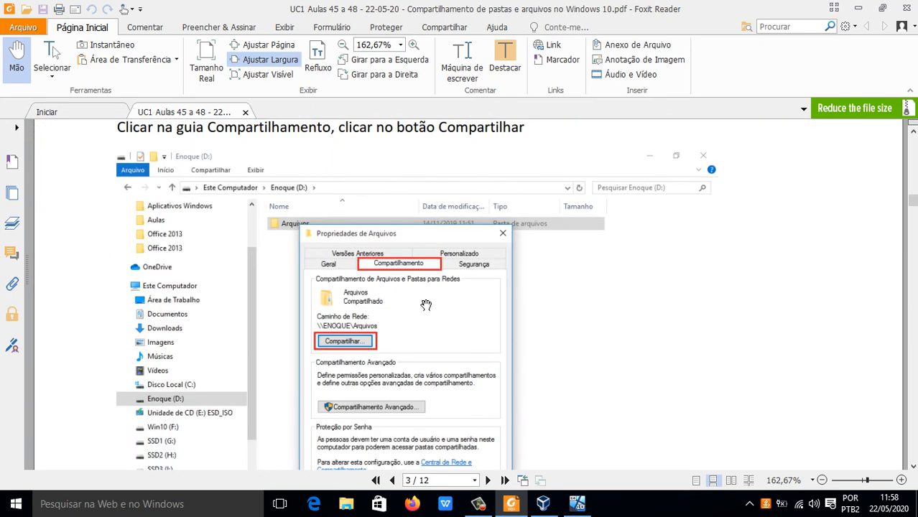
scroll(446, 288, down, 10)
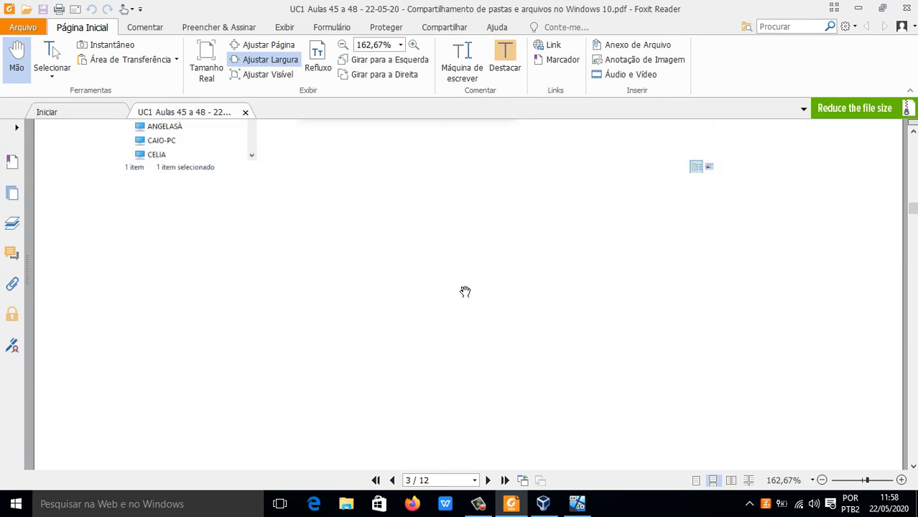
Step: Review pages 4 and 5 on adding a user or Todos and granting Leitura/Gravação permission
scroll(467, 293, down, 8)
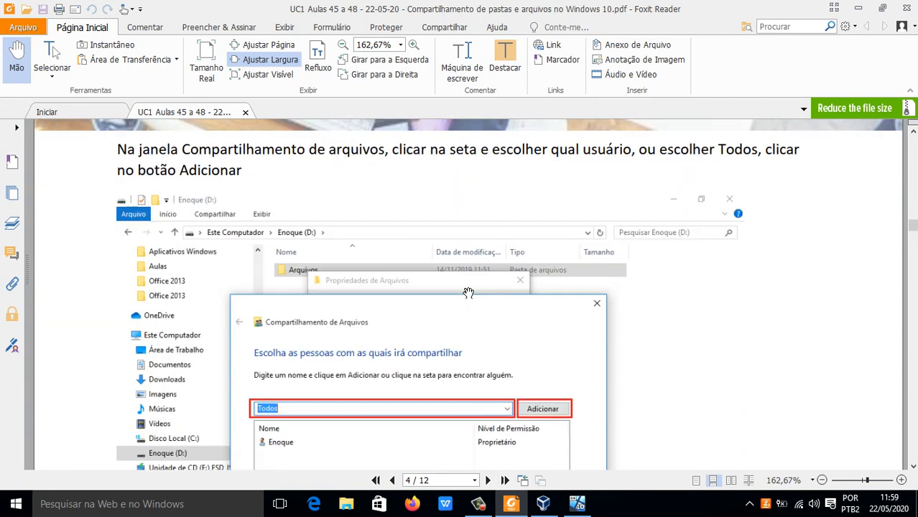
scroll(468, 294, down, 3)
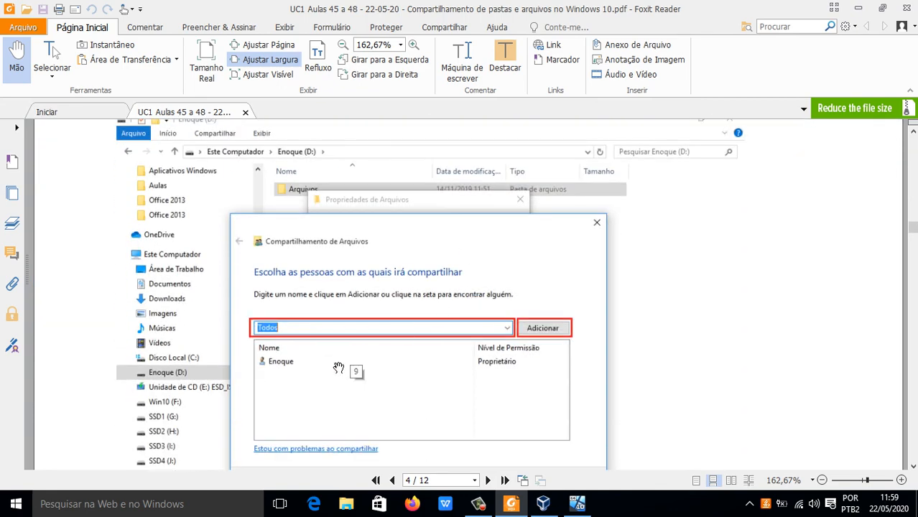
scroll(295, 308, up, 4)
scroll(306, 306, down, 2)
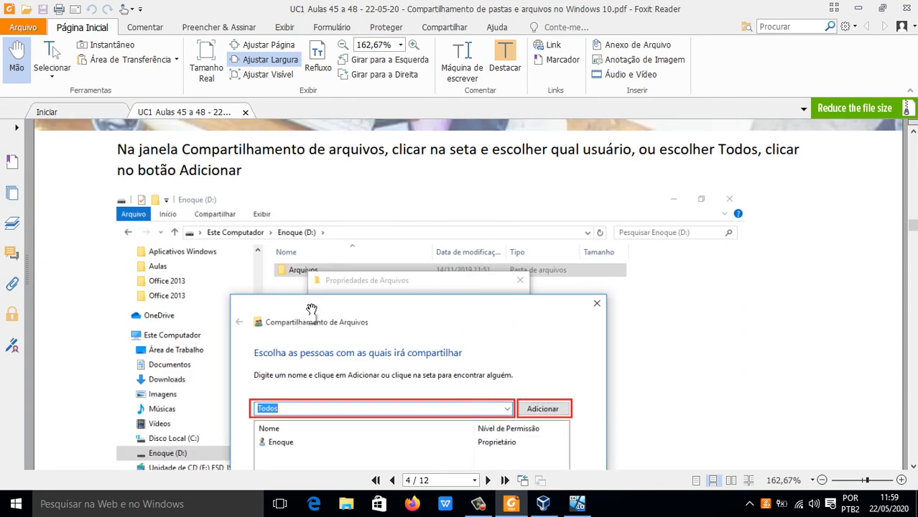
scroll(310, 309, up, 2)
scroll(312, 308, down, 6)
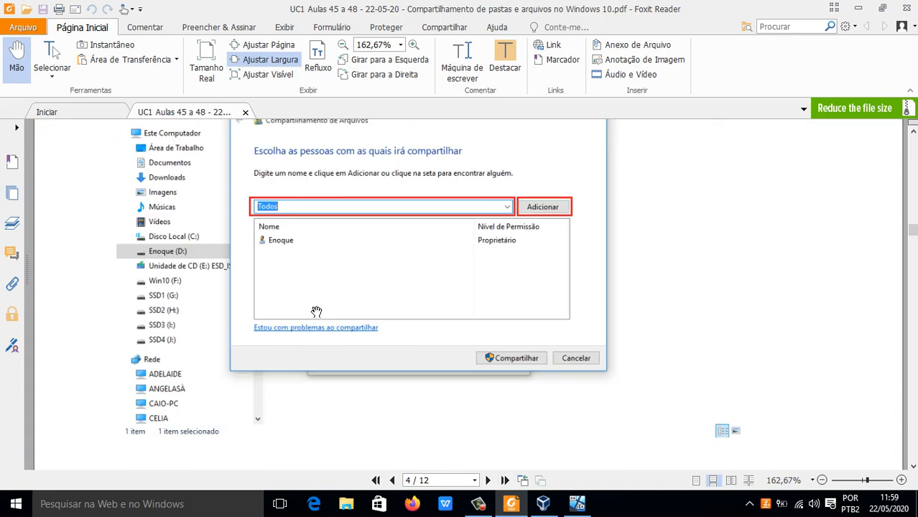
scroll(317, 312, down, 2)
scroll(316, 312, down, 12)
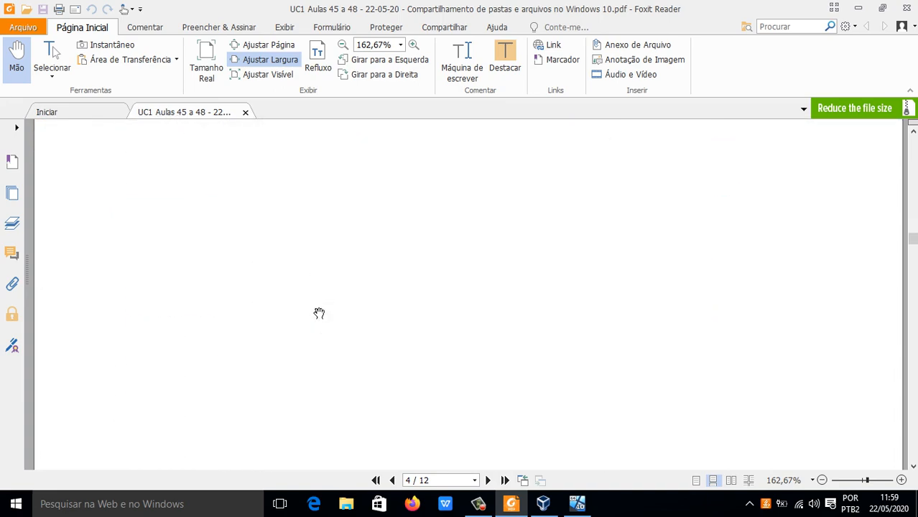
scroll(320, 314, down, 3)
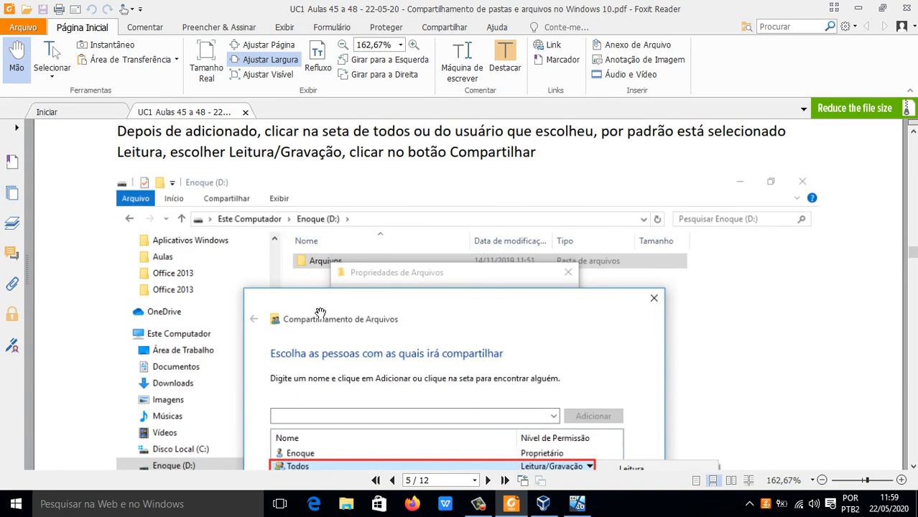
scroll(320, 314, down, 2)
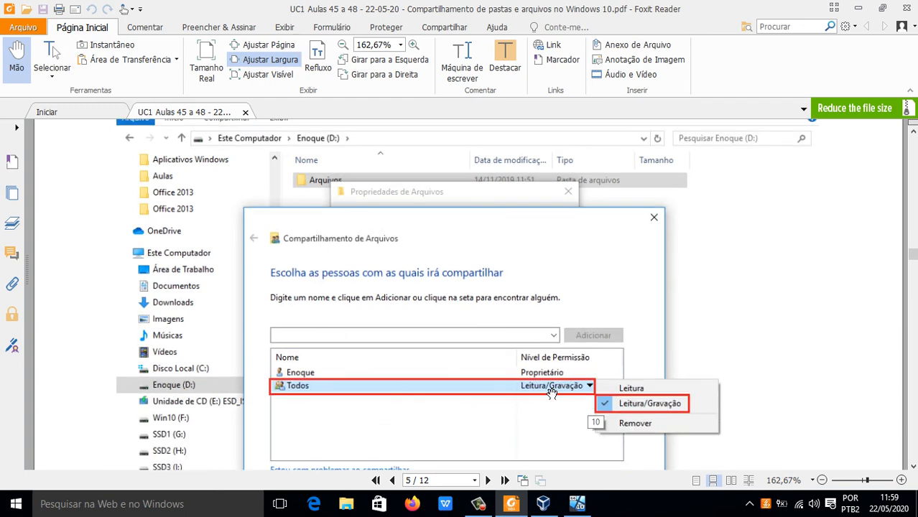
scroll(527, 398, down, 5)
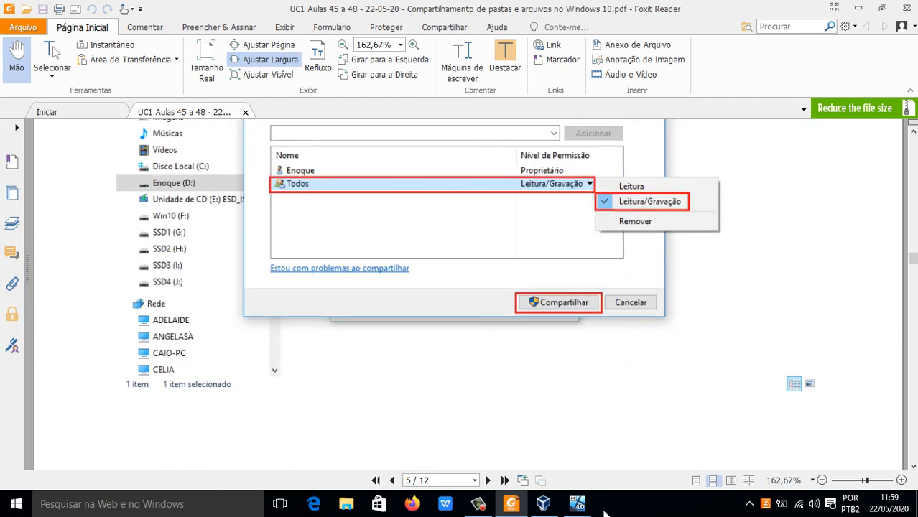
Step: Check the Windows 10 virtual machine and the VirtualBox manager, and return to the PDF lesson in Foxit Reader
click(578, 504)
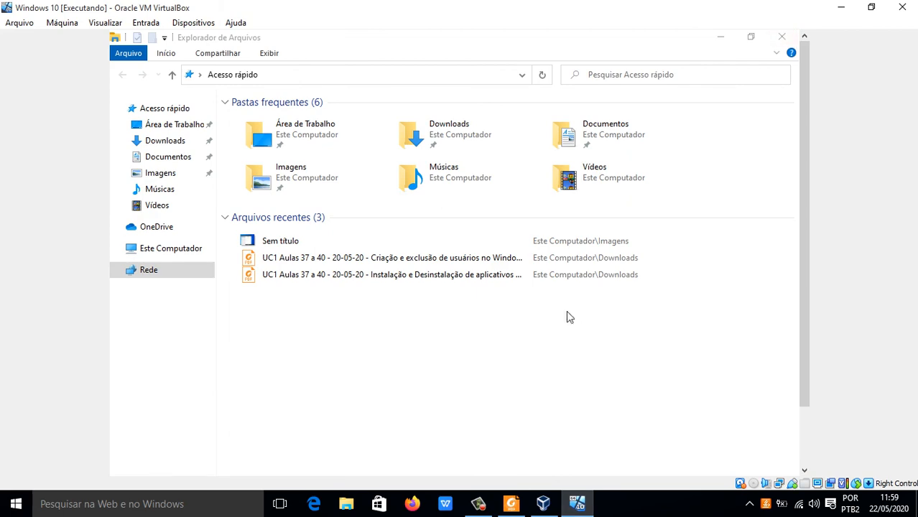
click(543, 504)
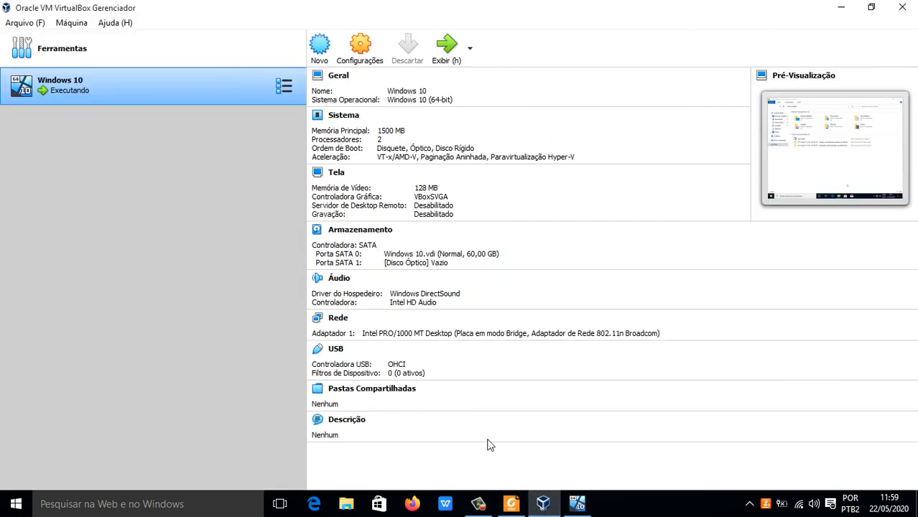
click(511, 504)
Step: Review pages 6 and 7 on finishing the folder sharing and applying the attribute change to subfolders and files
scroll(471, 397, down, 12)
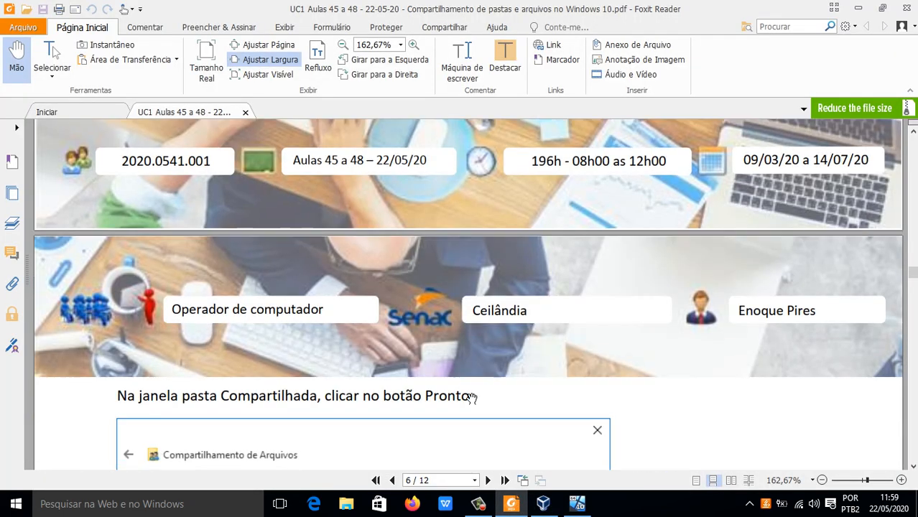
scroll(471, 397, down, 6)
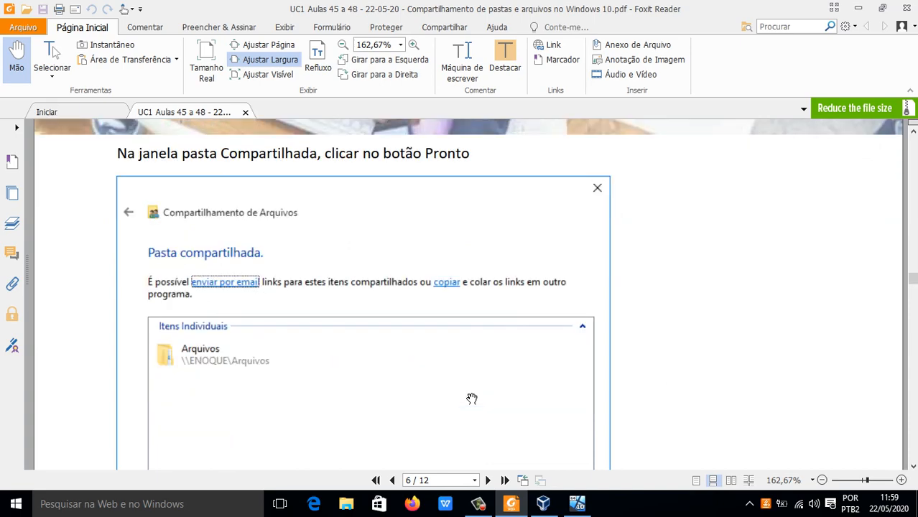
scroll(472, 398, down, 10)
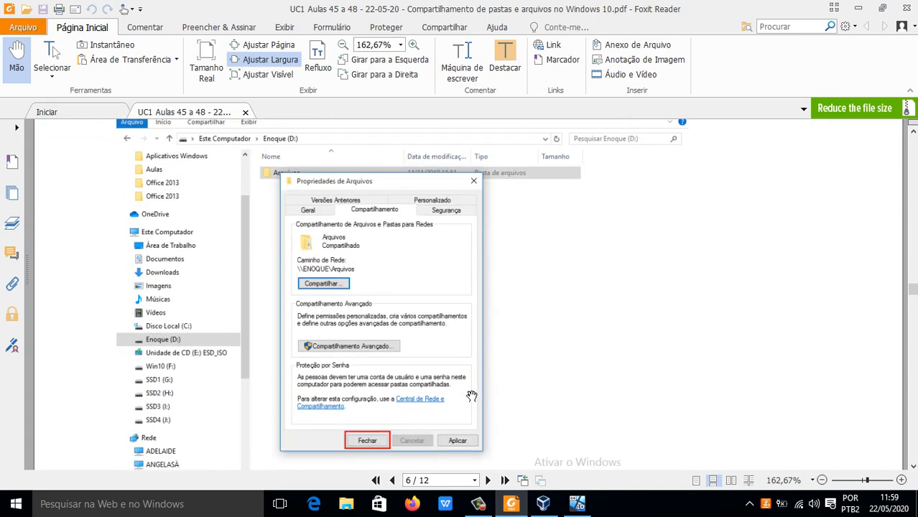
scroll(471, 395, down, 15)
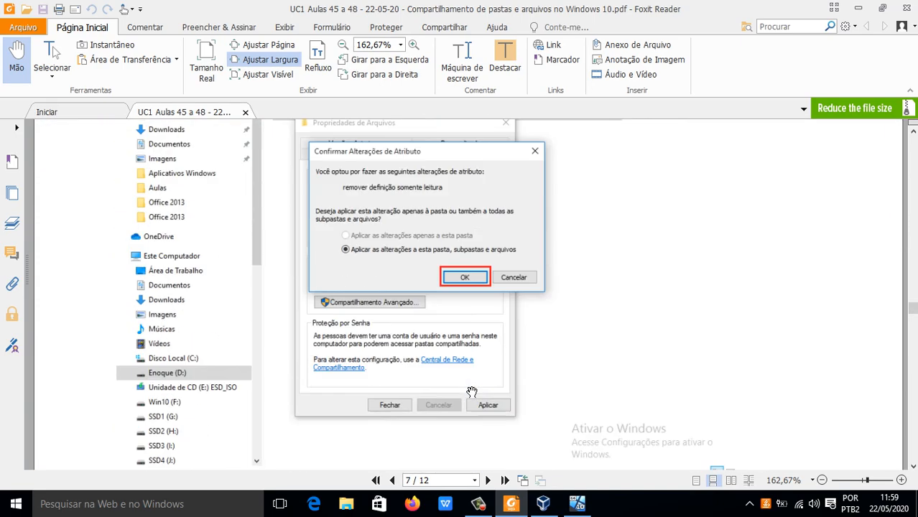
scroll(471, 391, down, 18)
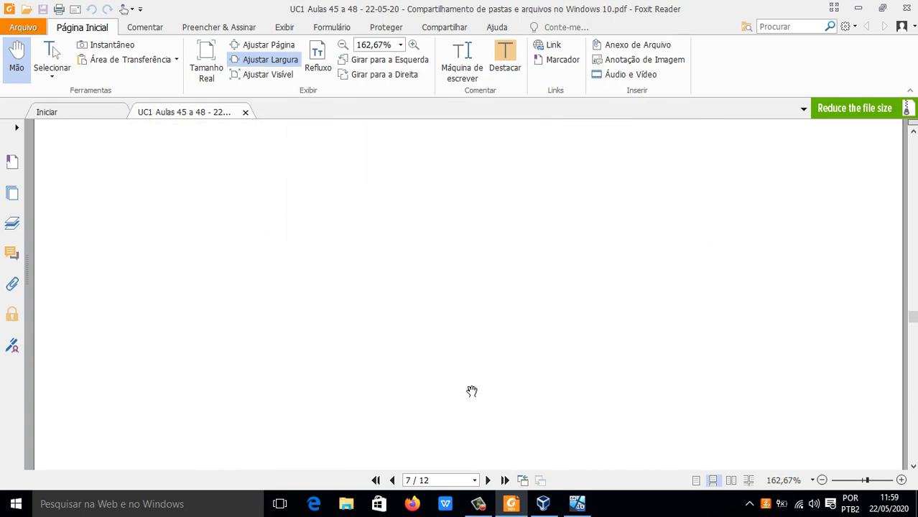
scroll(472, 391, up, 10)
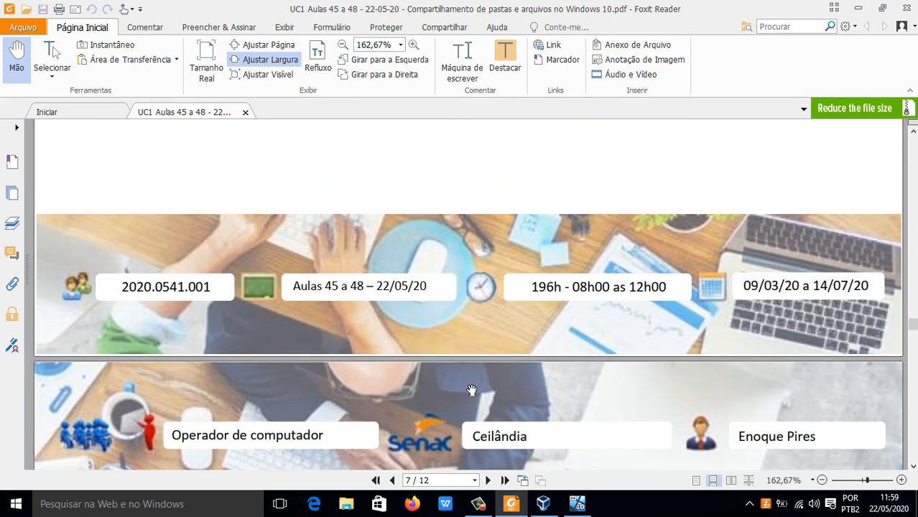
scroll(470, 392, down, 1)
scroll(470, 392, up, 4)
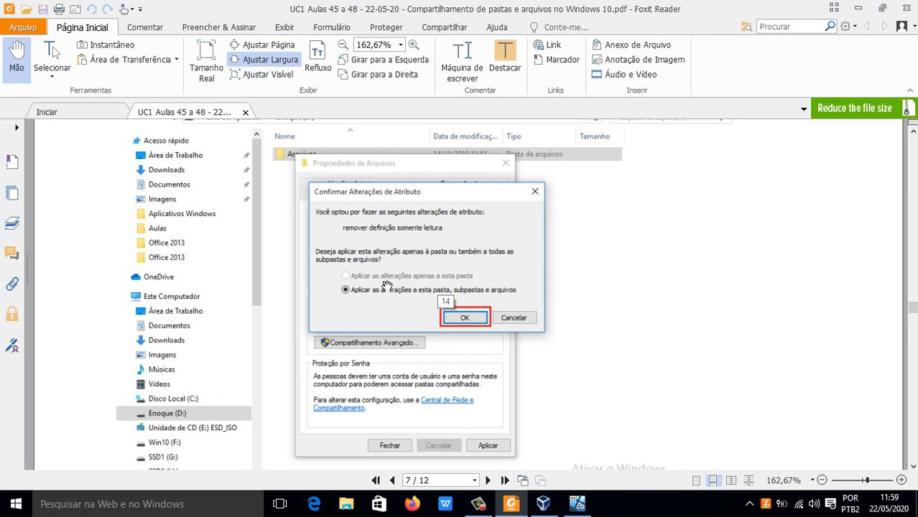
scroll(388, 285, down, 5)
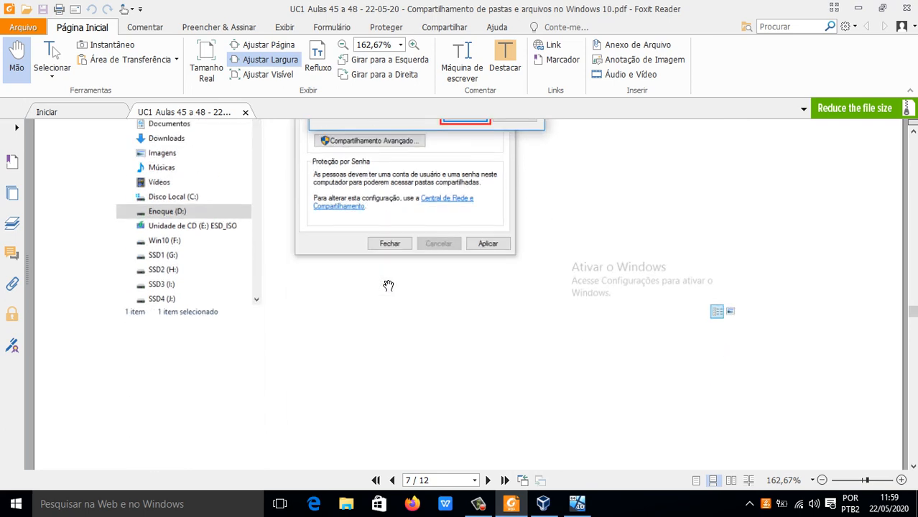
scroll(387, 285, up, 4)
scroll(388, 285, down, 6)
scroll(388, 285, down, 6)
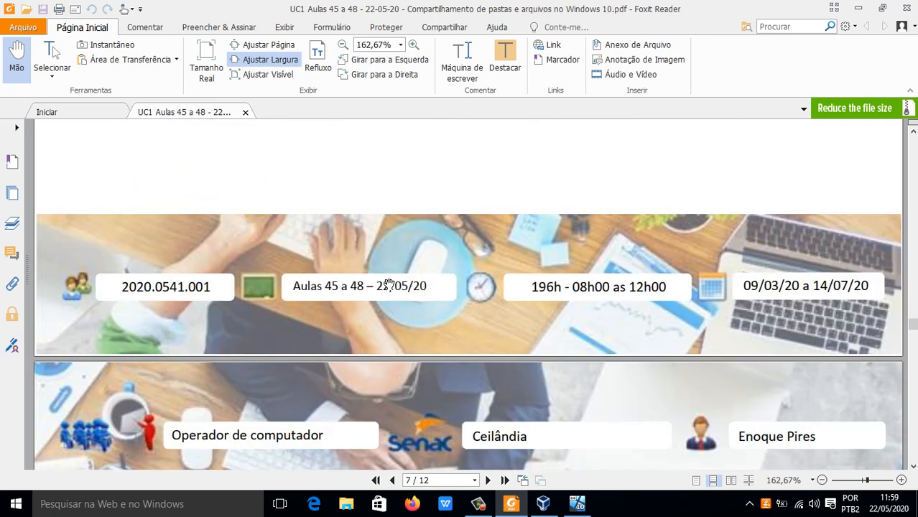
Step: Read page 8's section Acessar um computador na rede on enabling network discovery and listing the network's computers
scroll(379, 273, down, 2)
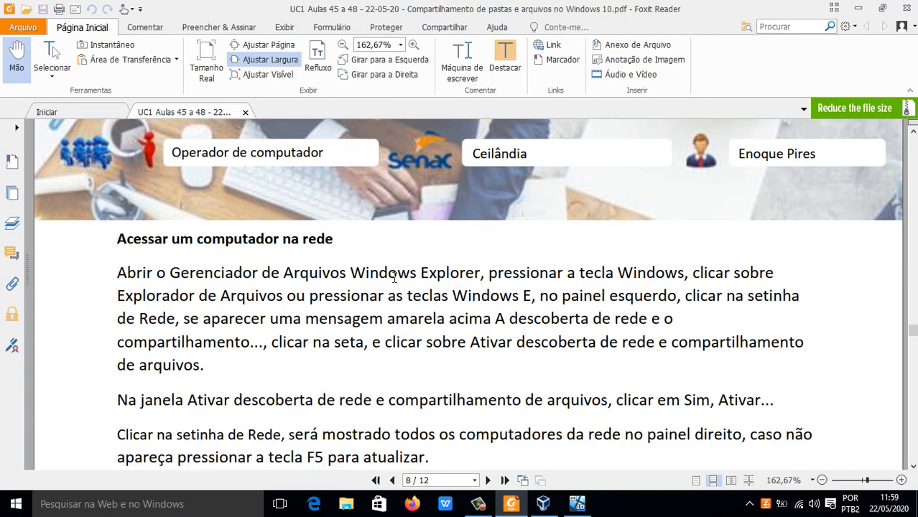
scroll(394, 278, down, 1)
scroll(369, 278, up, 1)
scroll(376, 264, down, 1)
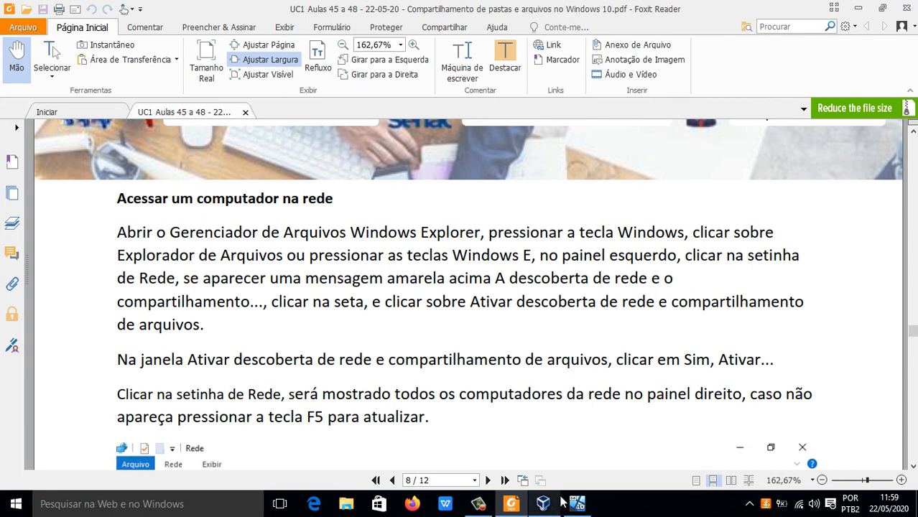
scroll(387, 288, down, 5)
scroll(381, 302, down, 4)
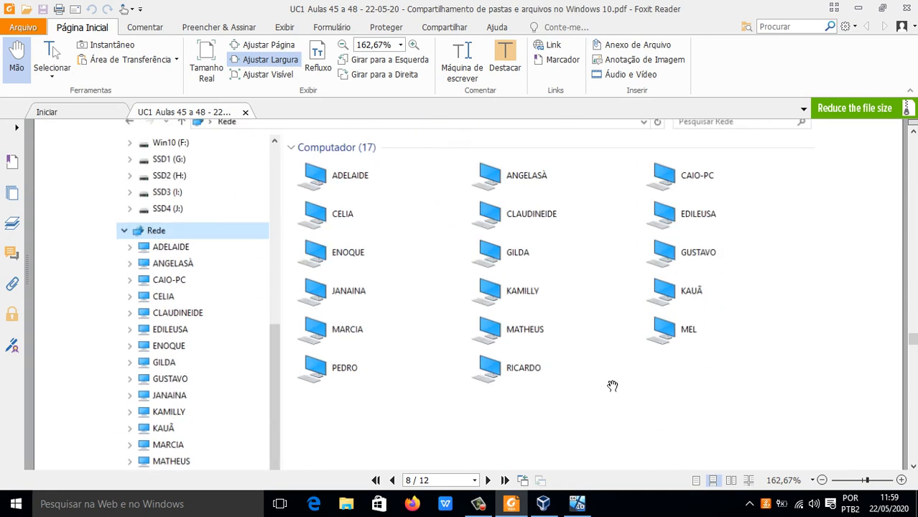
Step: Recheck page 8's network access instructions, switch to the Windows 10 virtual machine and close its File Explorer window
scroll(361, 273, up, 5)
scroll(366, 264, up, 4)
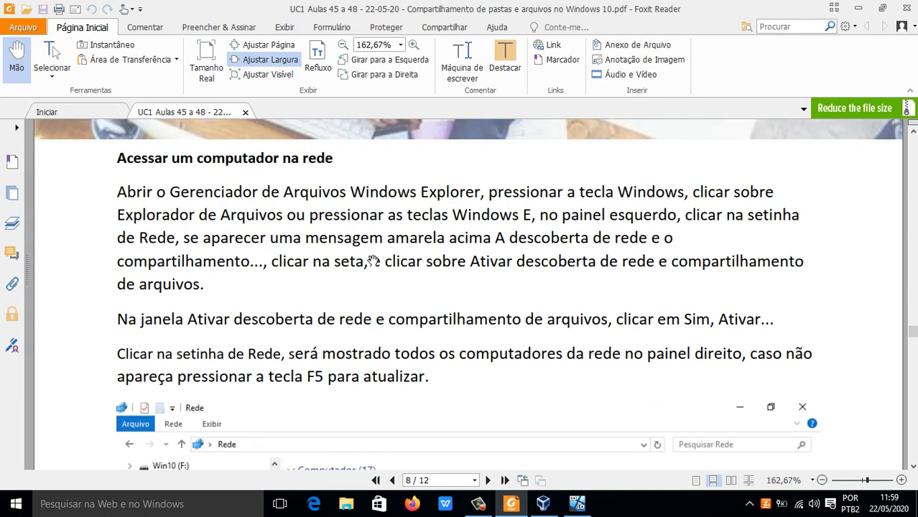
click(585, 502)
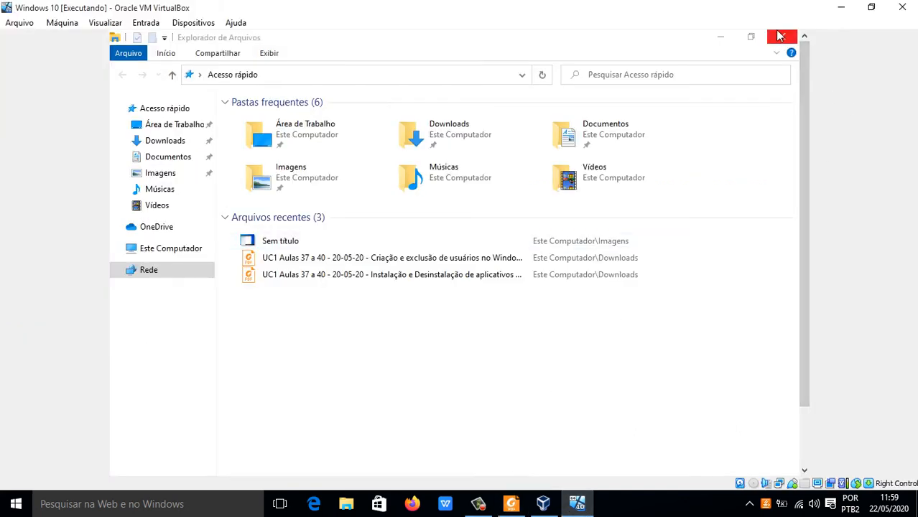
click(119, 279)
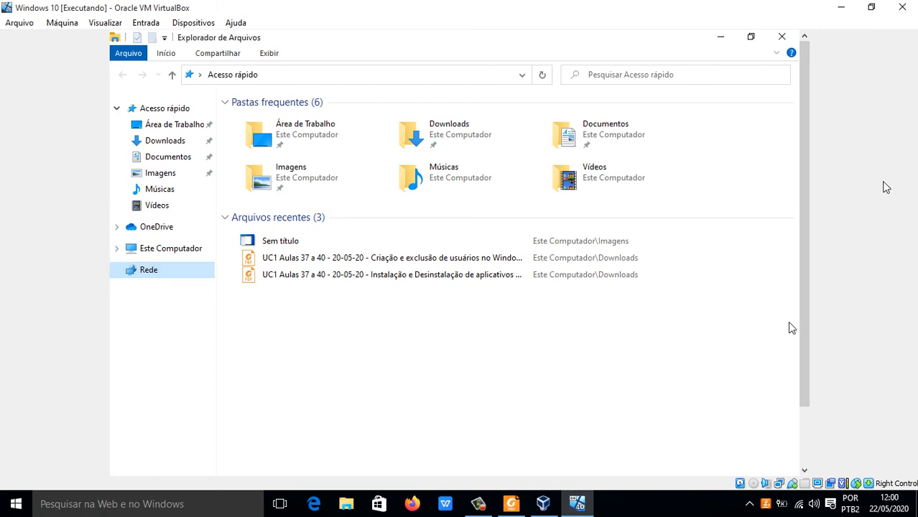
click(790, 38)
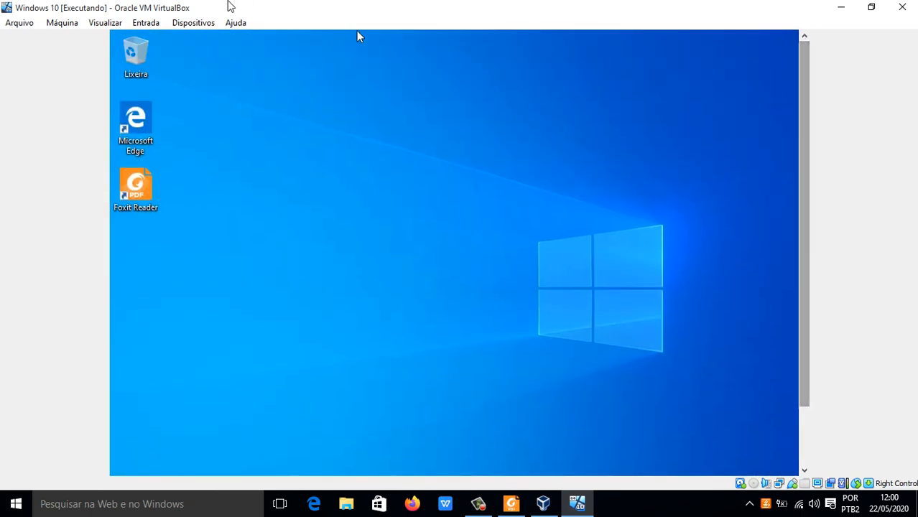
Step: Switch the Windows 10 virtual machine to full-screen mode
click(107, 23)
click(136, 39)
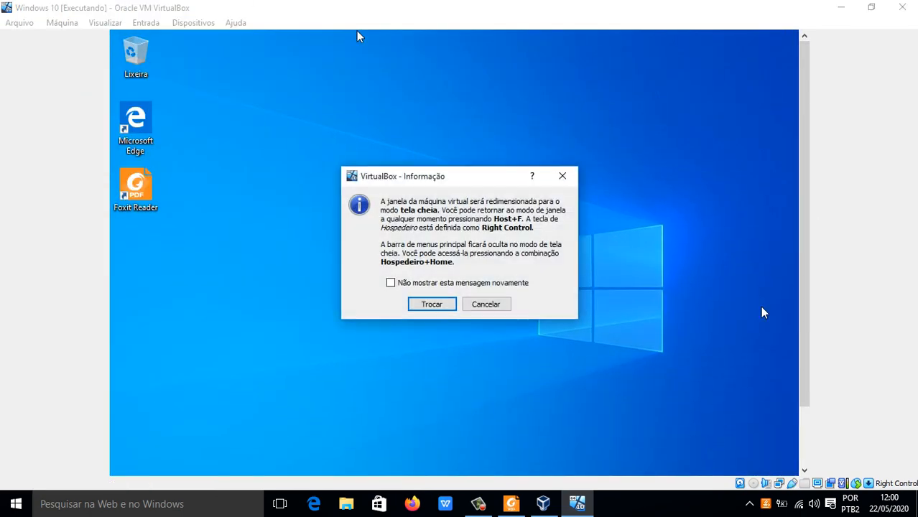
click(431, 303)
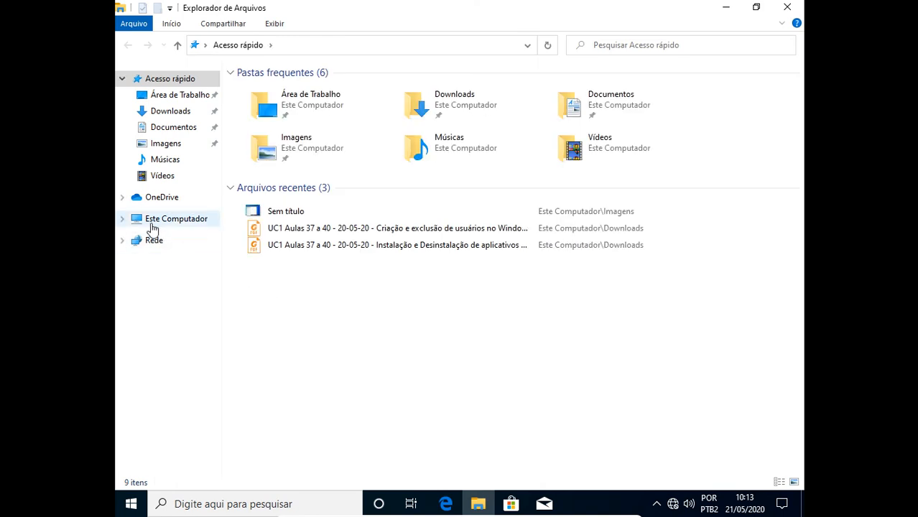
Step: Open Rede in File Explorer and enable network discovery and file sharing for all public networks
click(124, 220)
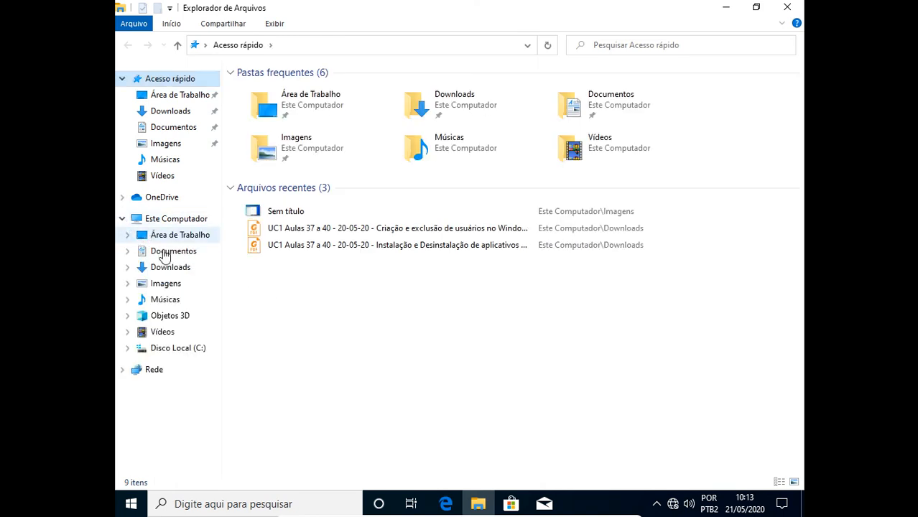
click(151, 369)
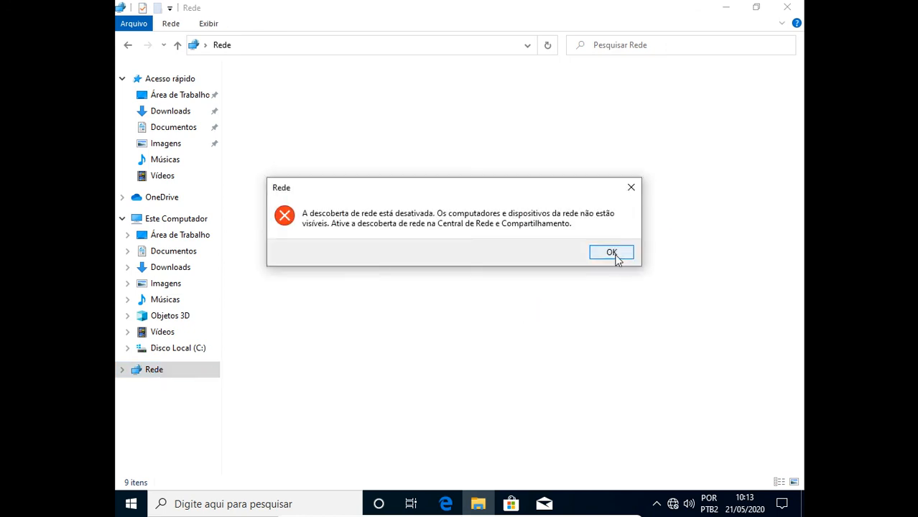
click(611, 251)
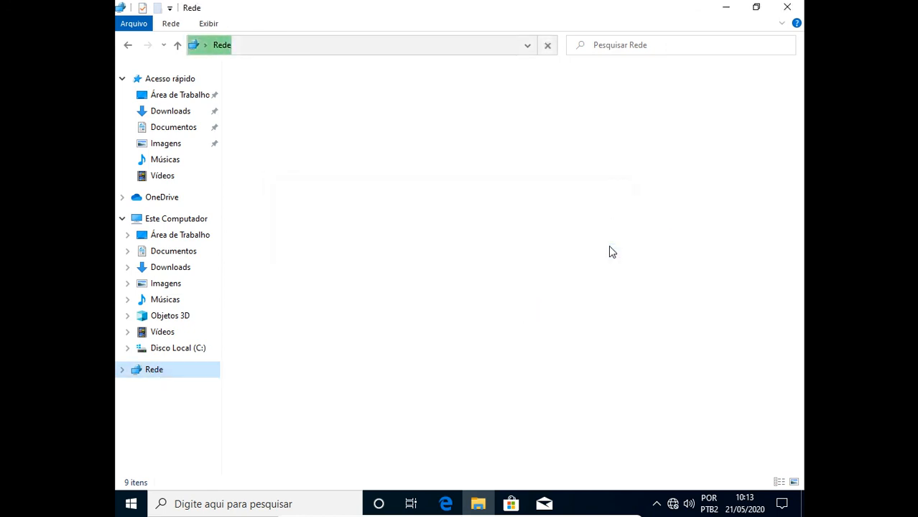
click(546, 72)
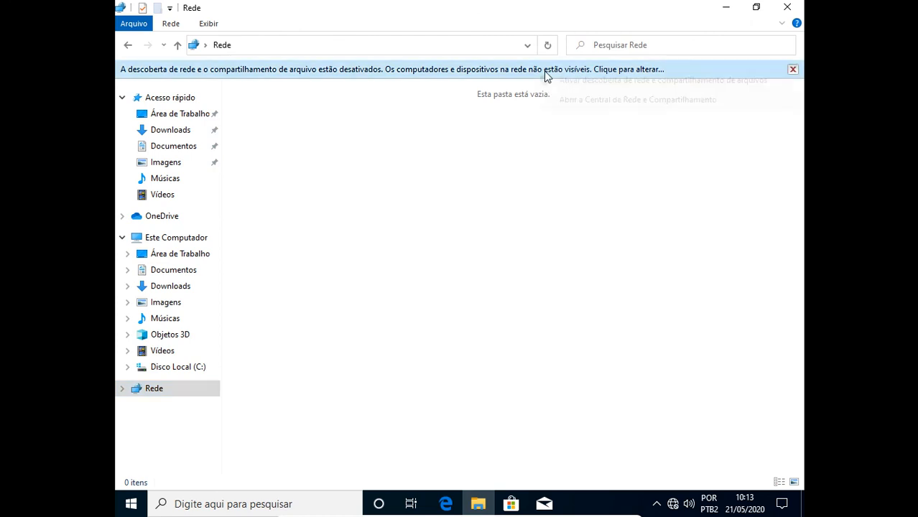
click(582, 80)
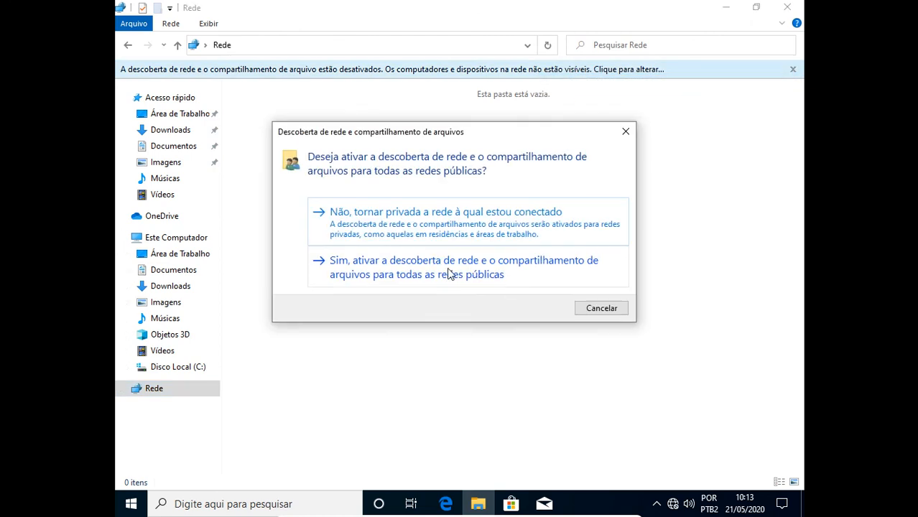
click(443, 270)
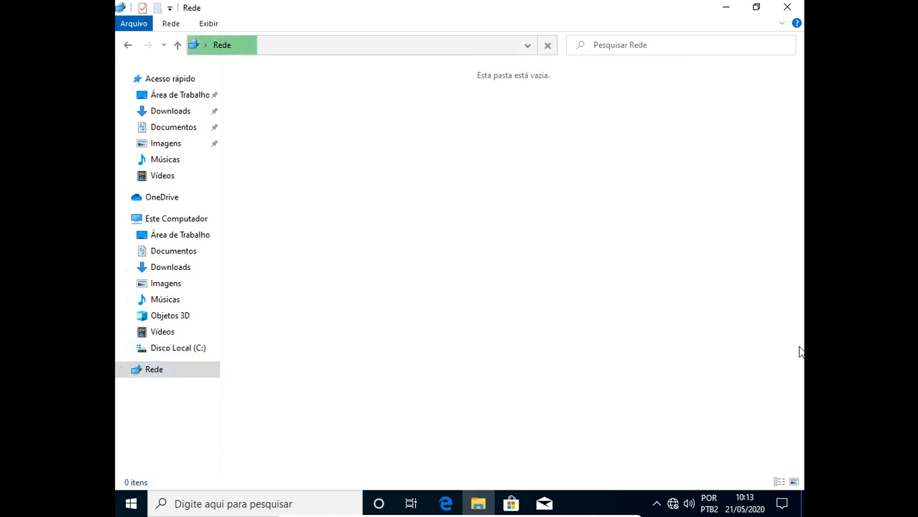
Step: Check the Rede location for network computers and inspect the guest's network status in windowed mode, keeping the virtual machine running
mouse_move(673, 506)
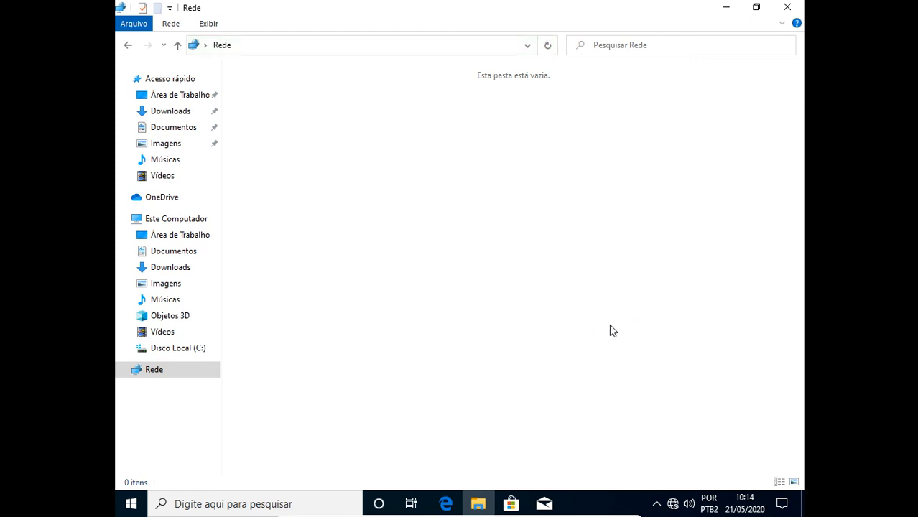
click(161, 374)
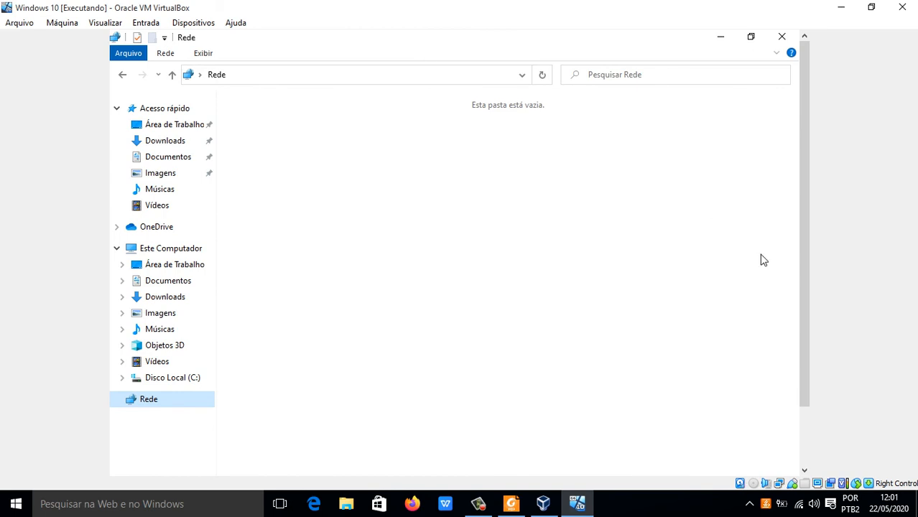
drag(808, 265, 797, 354)
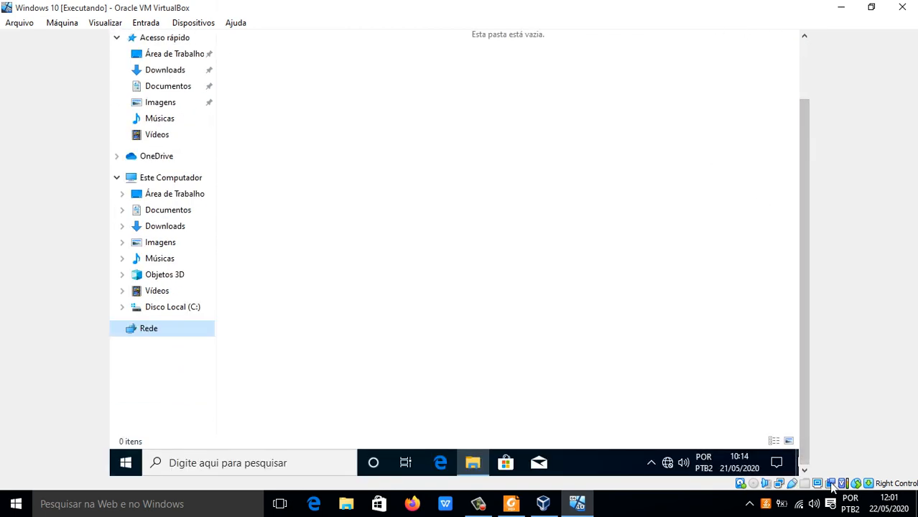
drag(805, 324, 818, 212)
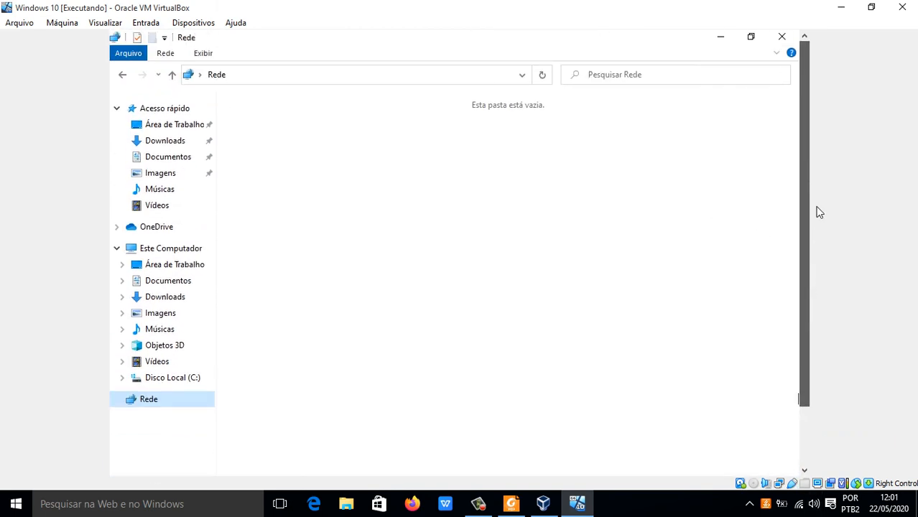
drag(805, 248, 809, 211)
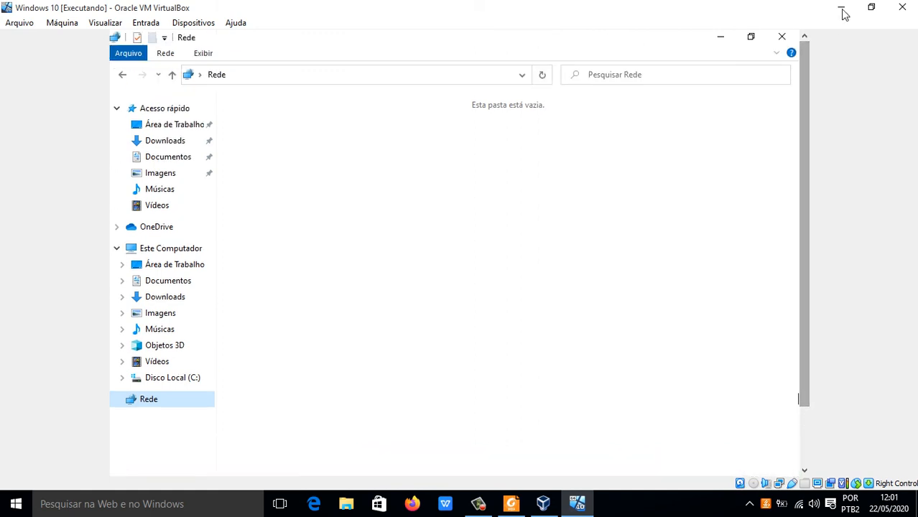
click(902, 7)
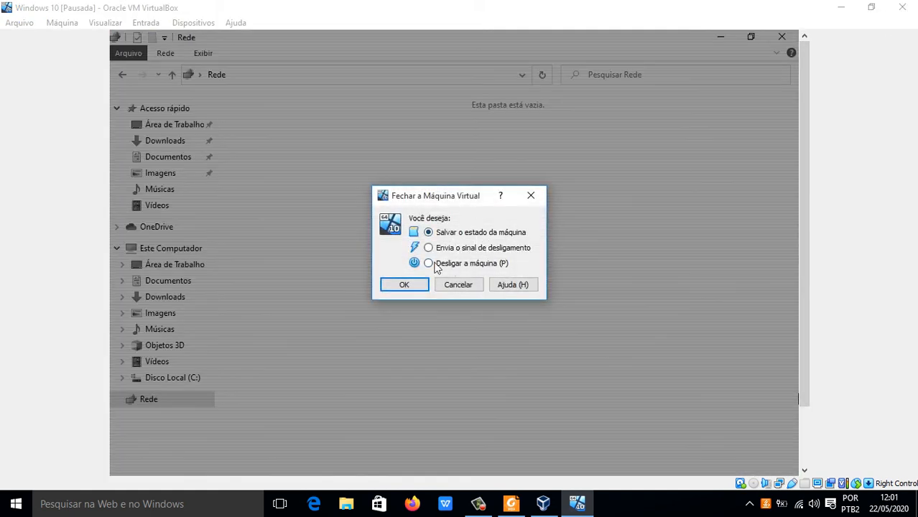
click(470, 288)
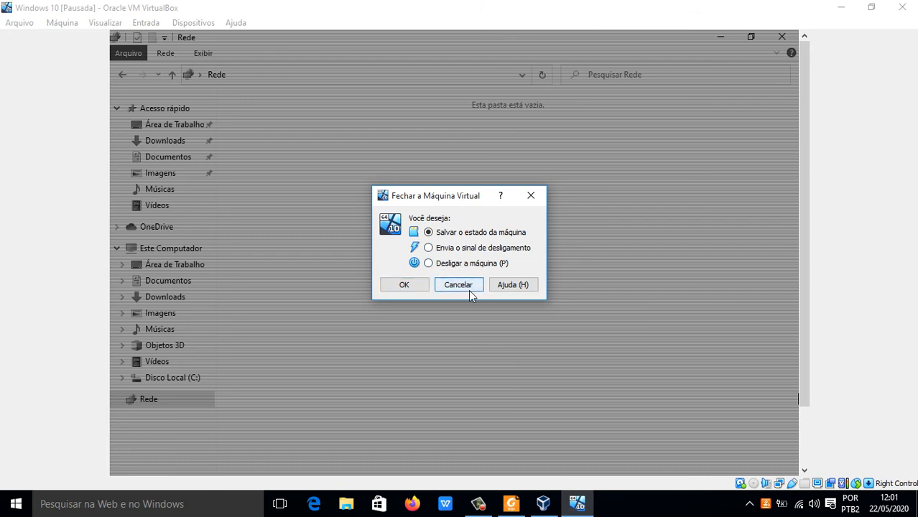
Step: Run the Windows network troubleshooter inside the virtual machine
drag(804, 208, 804, 280)
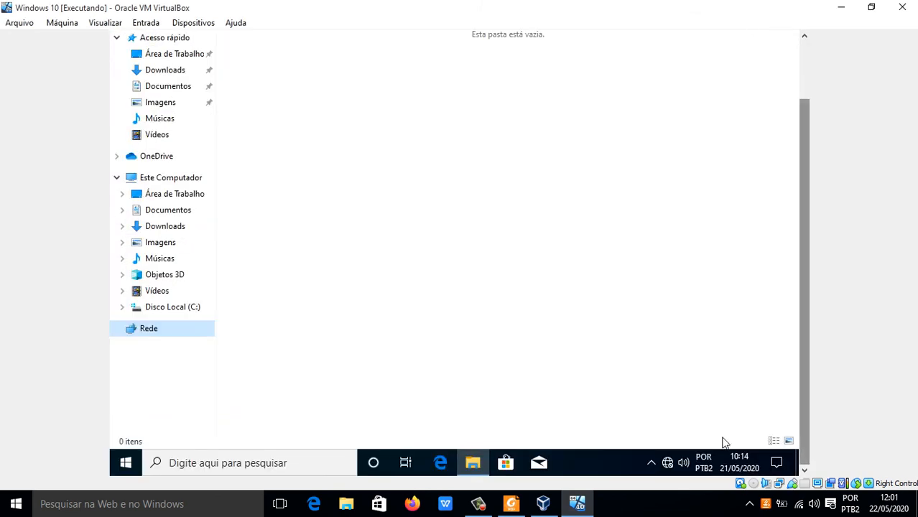
right_click(667, 464)
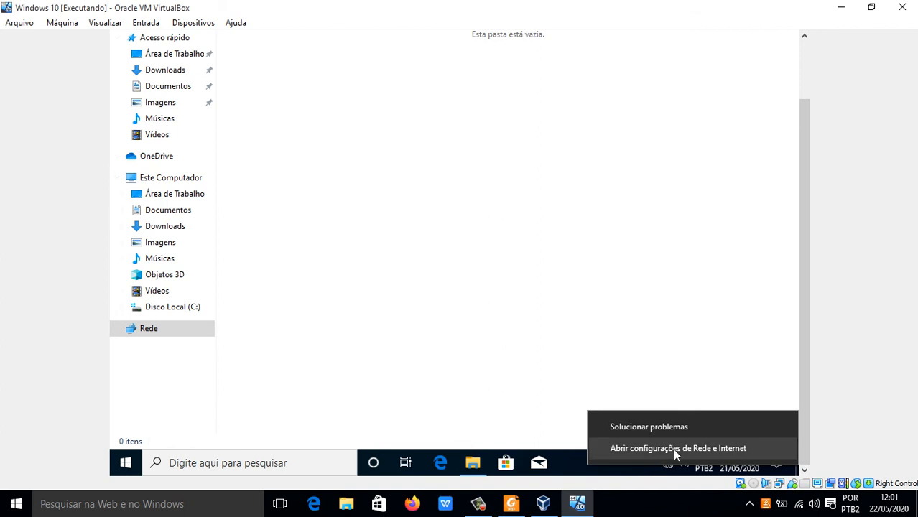
click(669, 426)
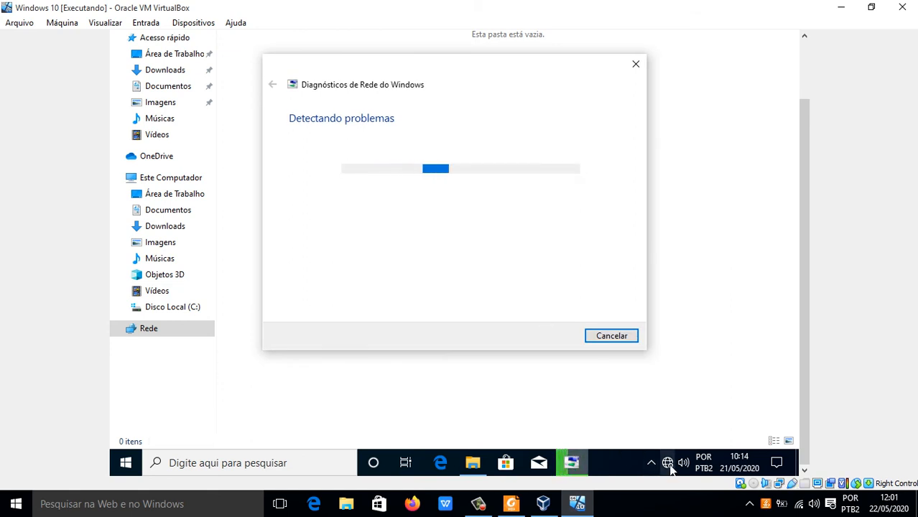
mouse_move(670, 465)
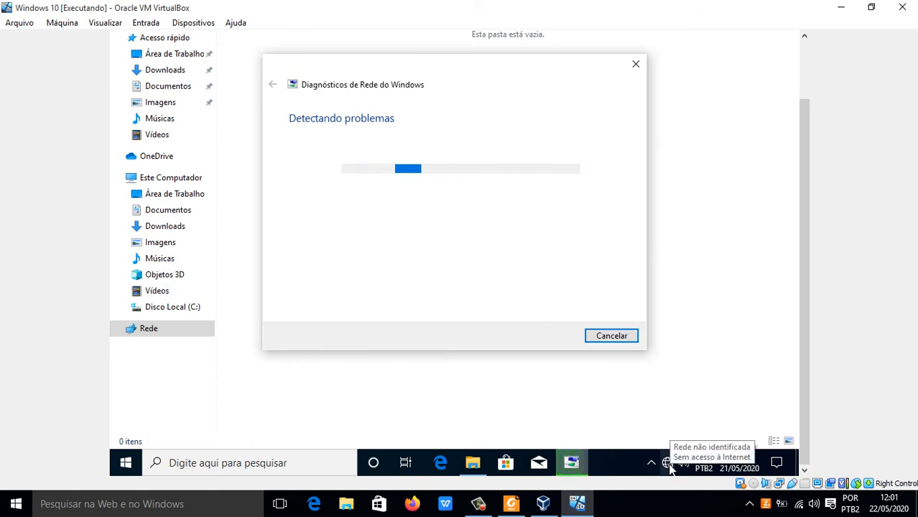
Step: Examine the virtual machine's Adaptador 1 network settings, including the advanced options, and leave them without changes
click(184, 22)
mouse_move(266, 70)
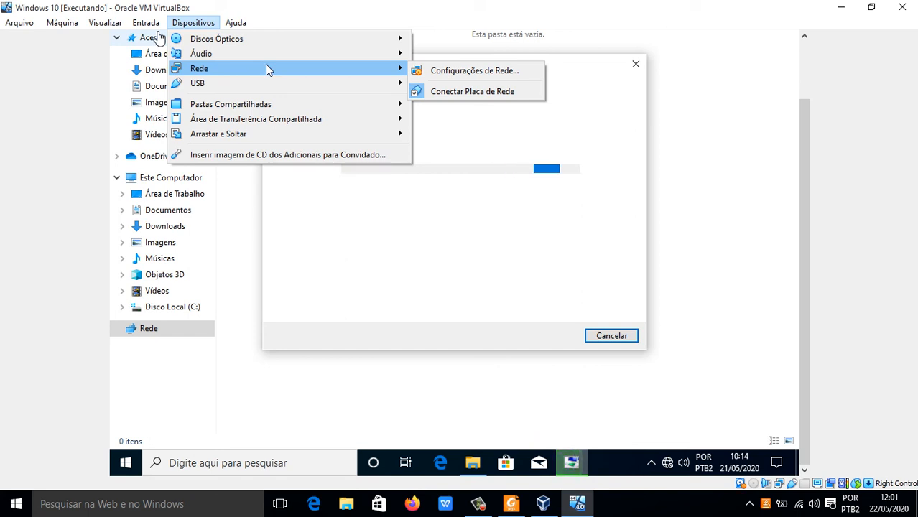
click(504, 72)
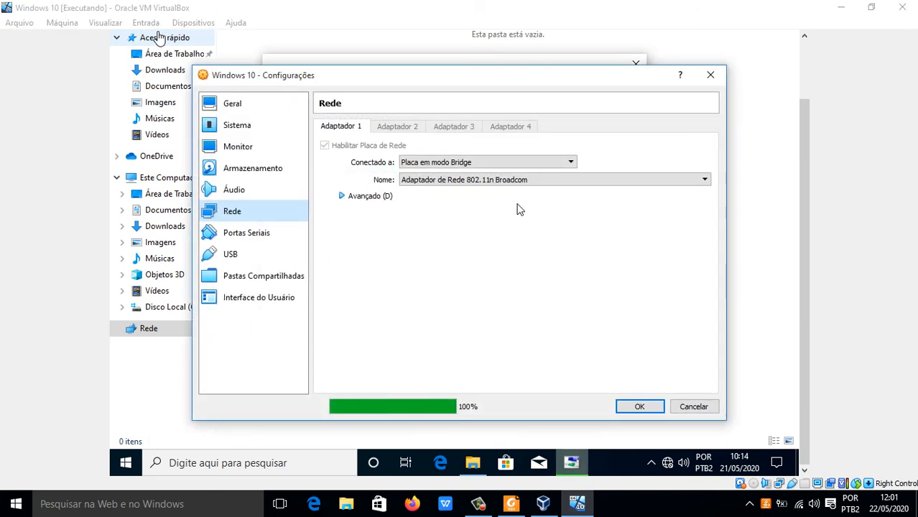
click(342, 195)
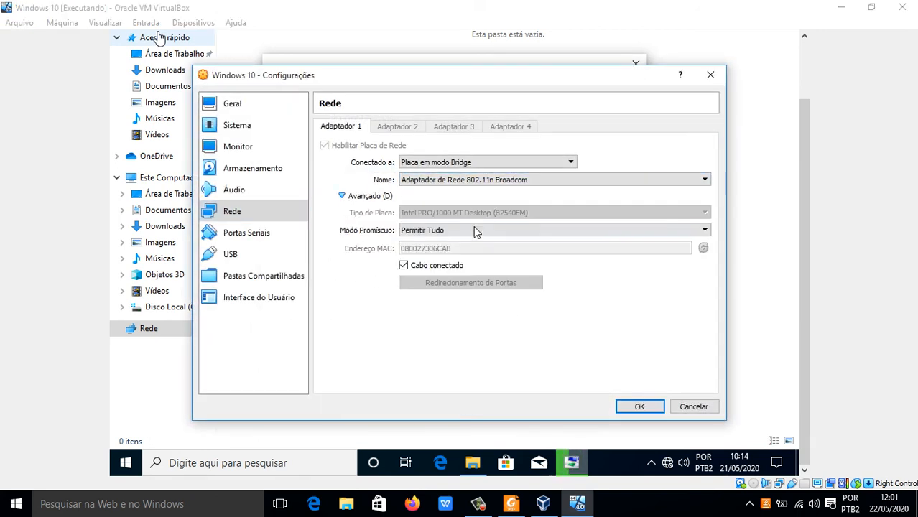
click(694, 406)
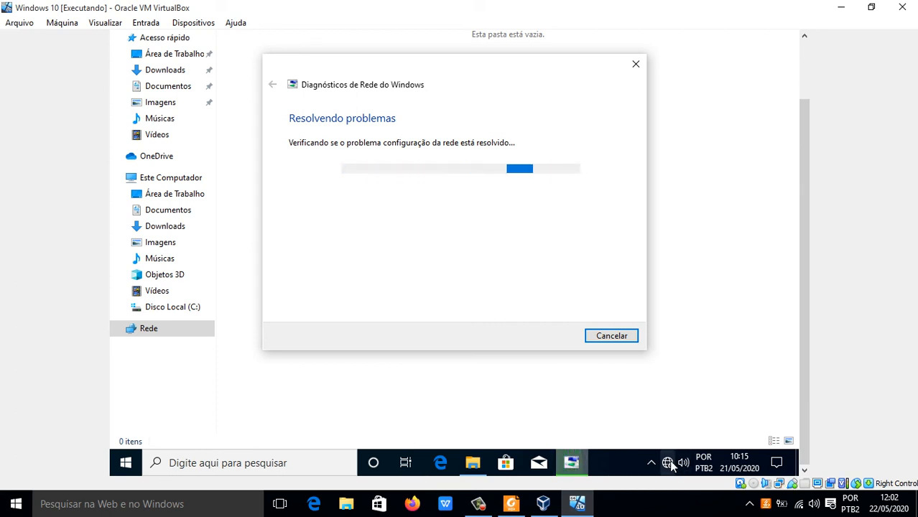
Step: Close the network troubleshooter and shut the virtual machine down with Desligar a máquina
mouse_move(669, 466)
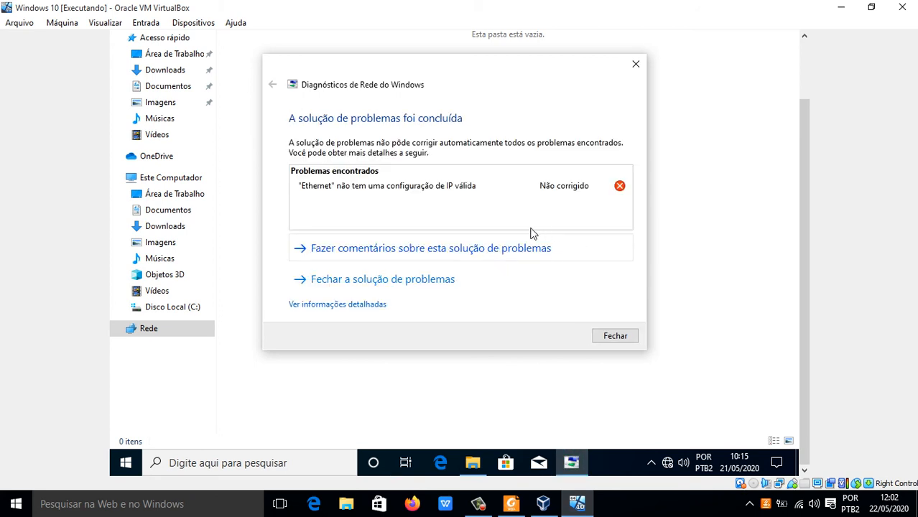
click(620, 334)
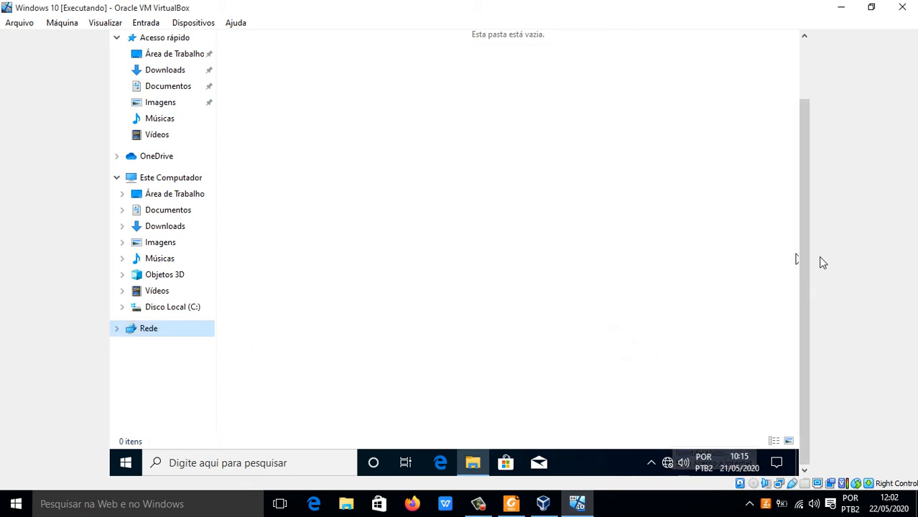
drag(803, 270, 847, 125)
click(902, 7)
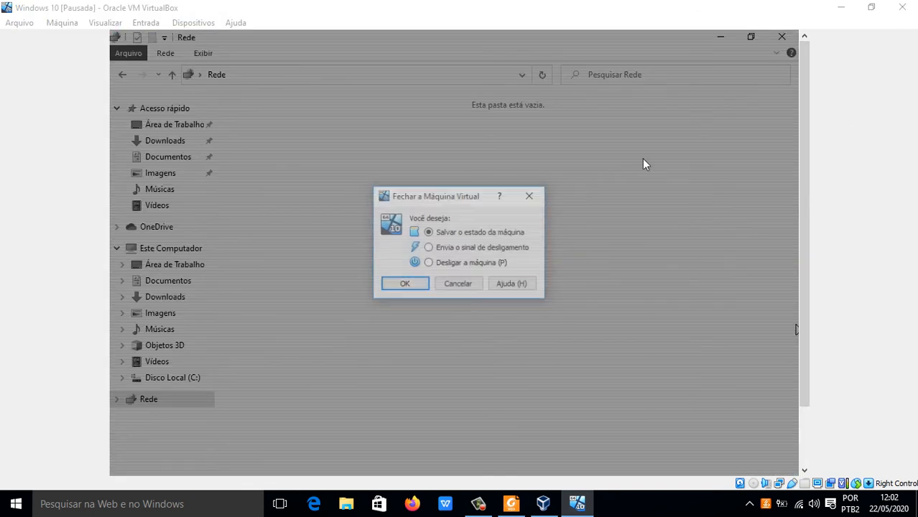
click(429, 263)
click(411, 288)
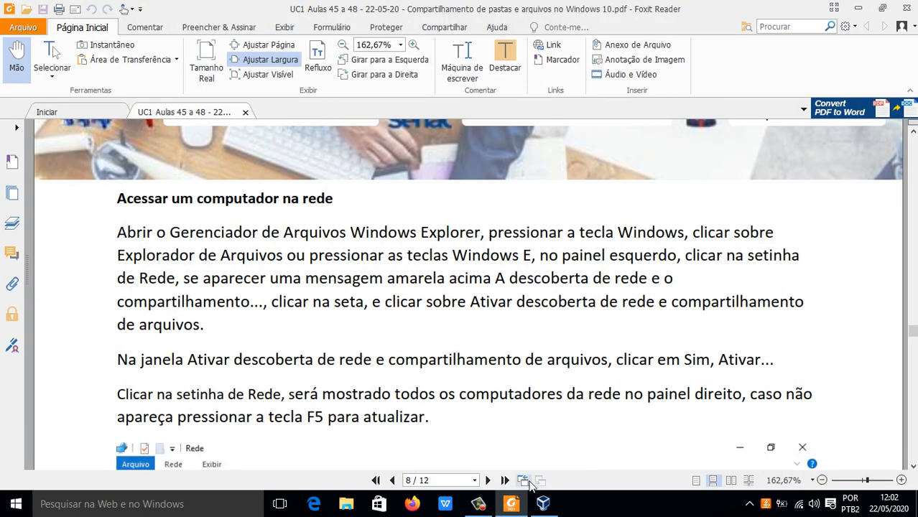
Step: Start the Windows 10 virtual machine again from the VirtualBox manager and sign in with the account password
click(542, 503)
click(445, 48)
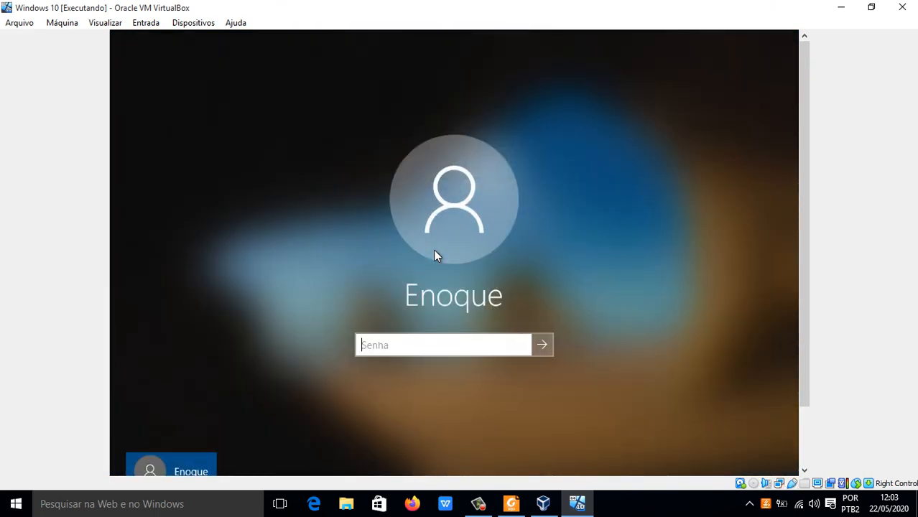
text(•••••)
key(Return)
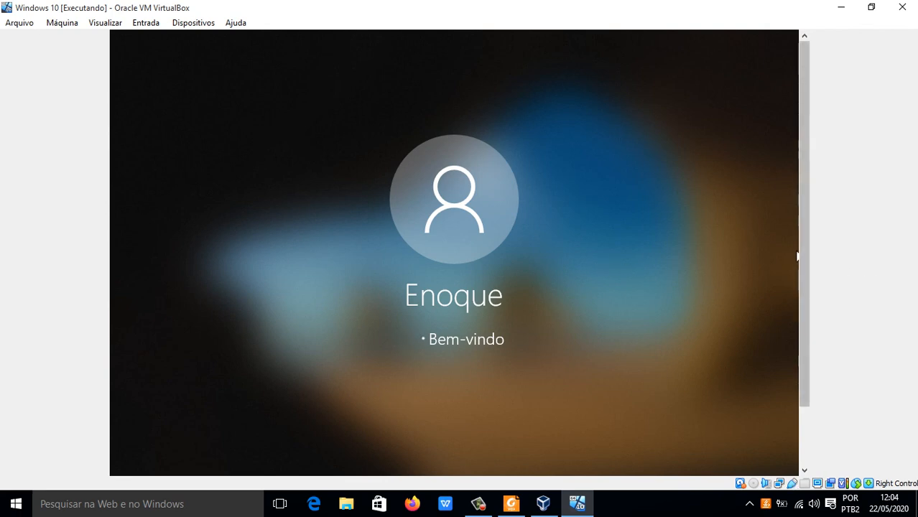
Step: Switch the Windows 10 virtual machine to full-screen mode and confirm the change
drag(803, 257, 811, 342)
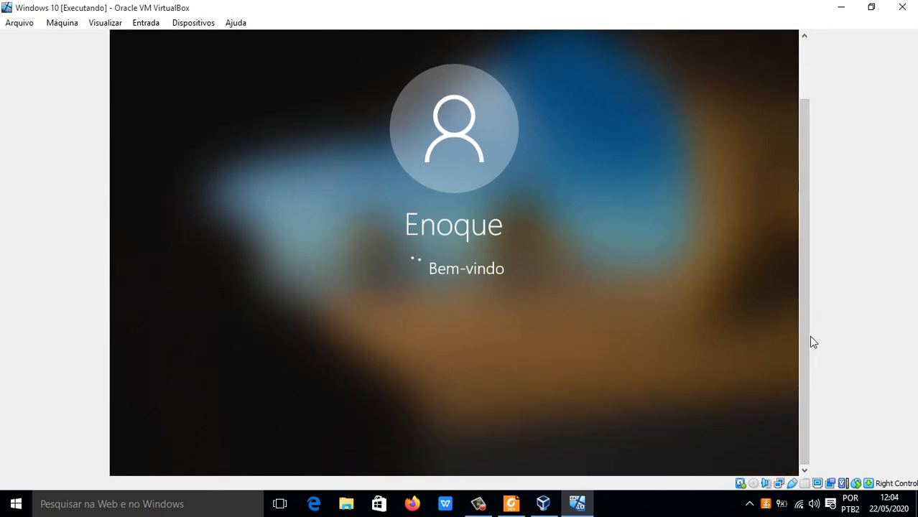
click(121, 27)
click(121, 27)
click(121, 27)
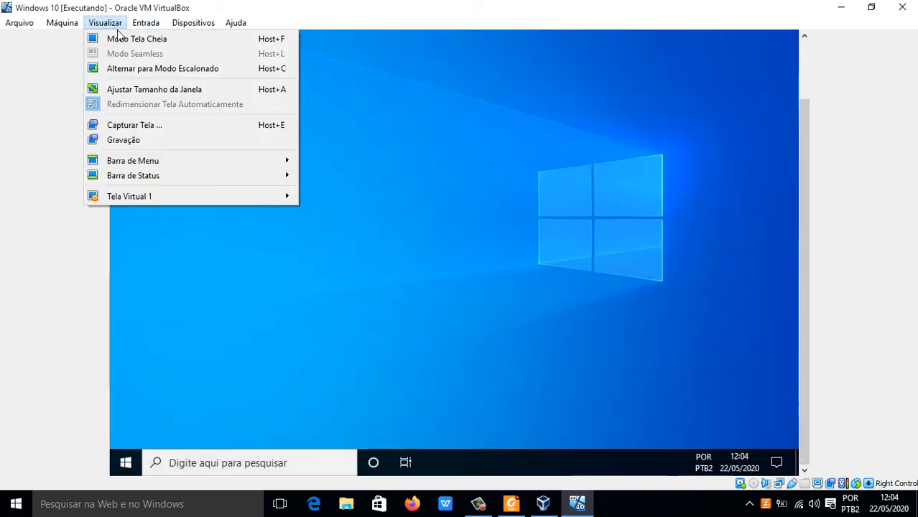
click(121, 27)
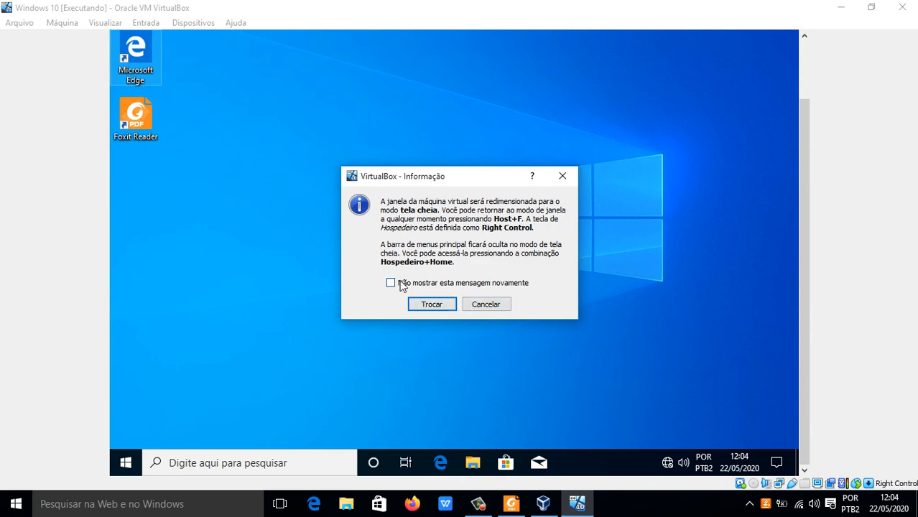
click(432, 305)
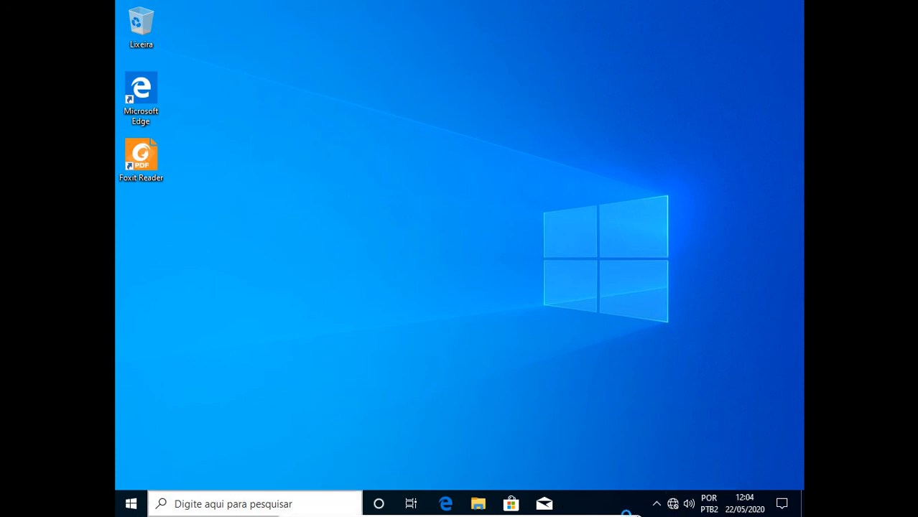
Step: Open the virtual machine's network and internet settings and check the Status and Ethernet pages
right_click(672, 505)
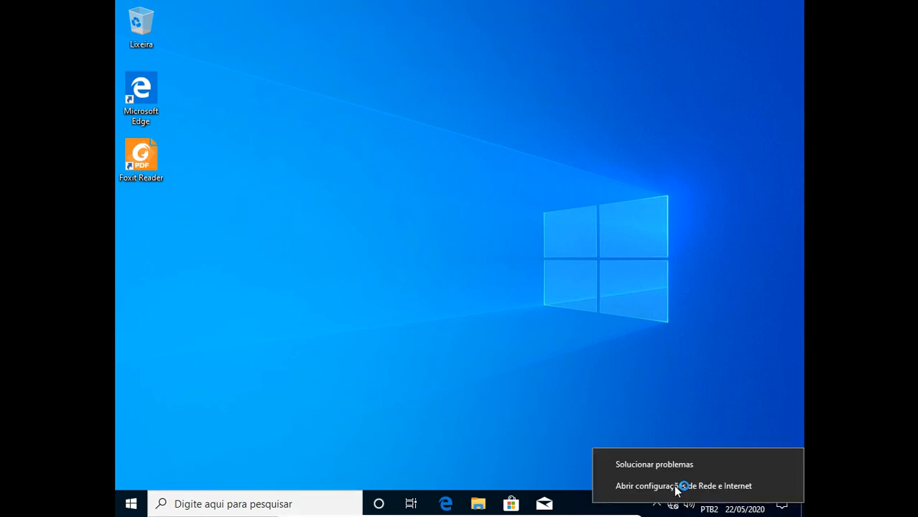
click(676, 487)
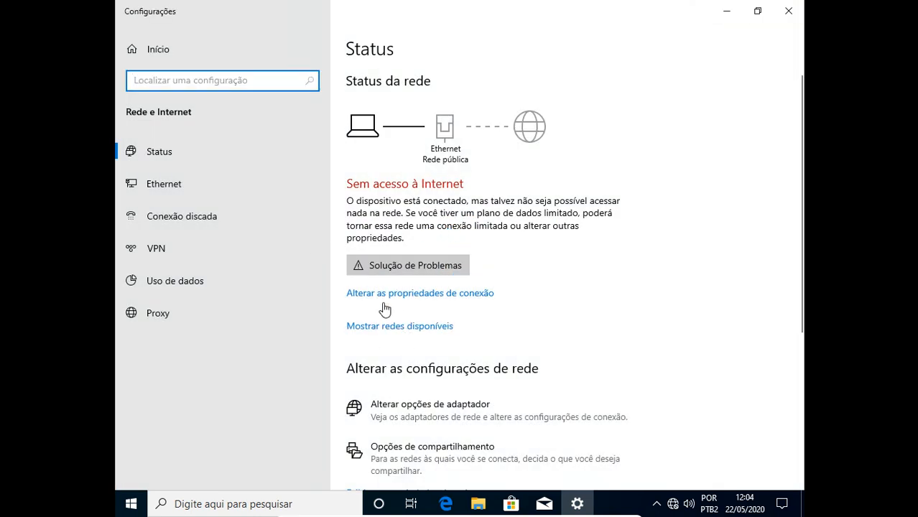
click(179, 158)
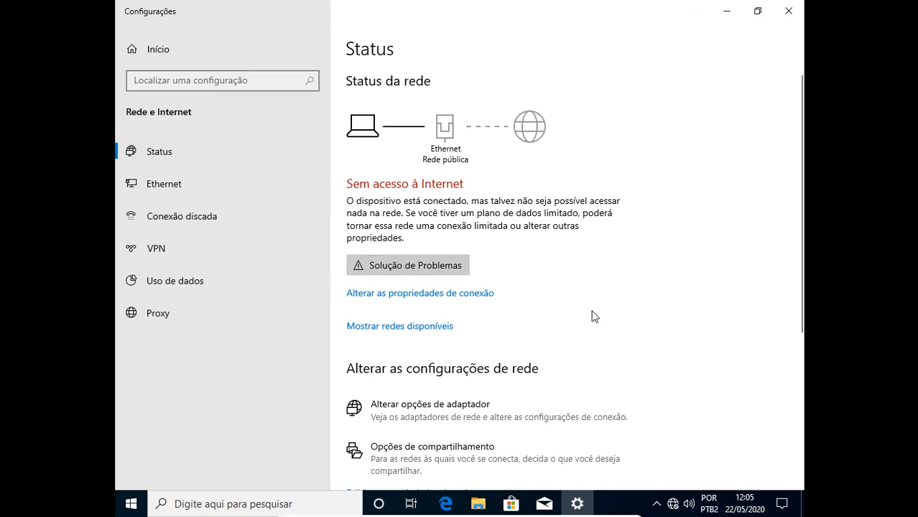
click(162, 154)
click(173, 176)
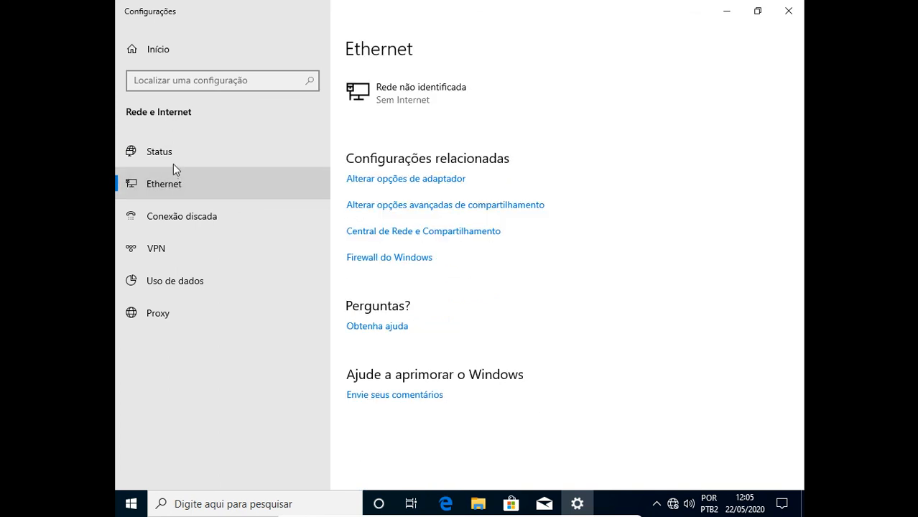
Step: Inspect the Ethernet status and connection details from the virtual machine's Central de Rede e Compartilhamento, and close both dialogs
click(439, 237)
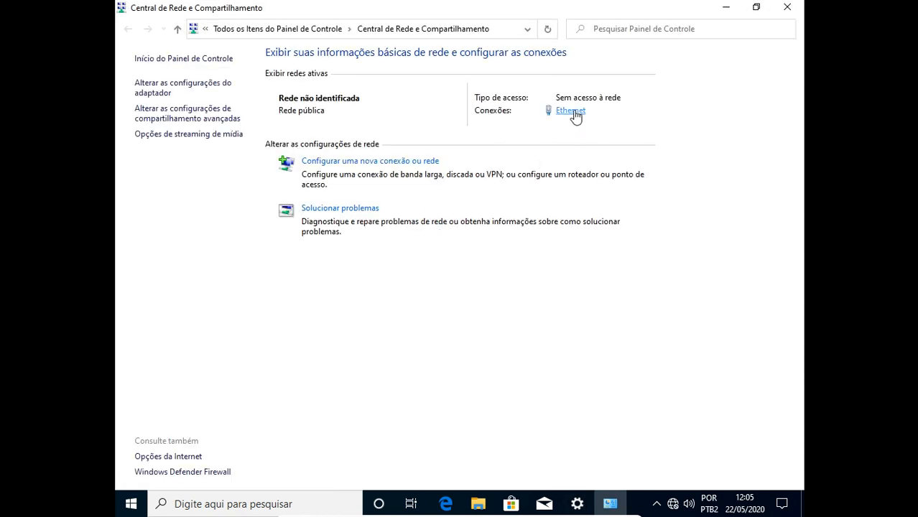
click(572, 112)
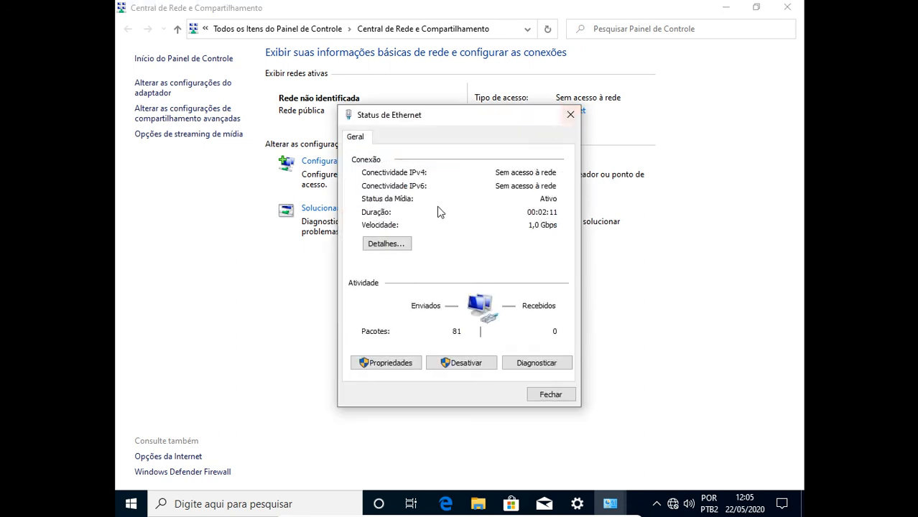
click(386, 243)
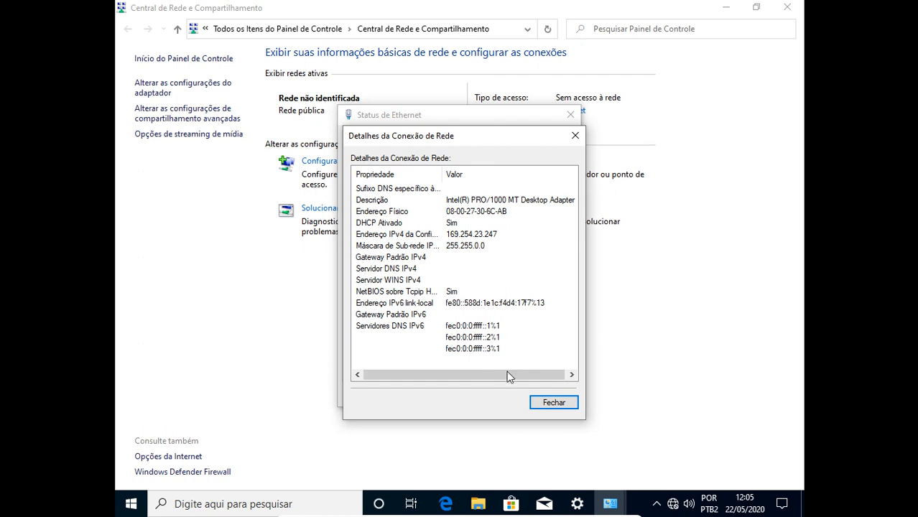
click(554, 402)
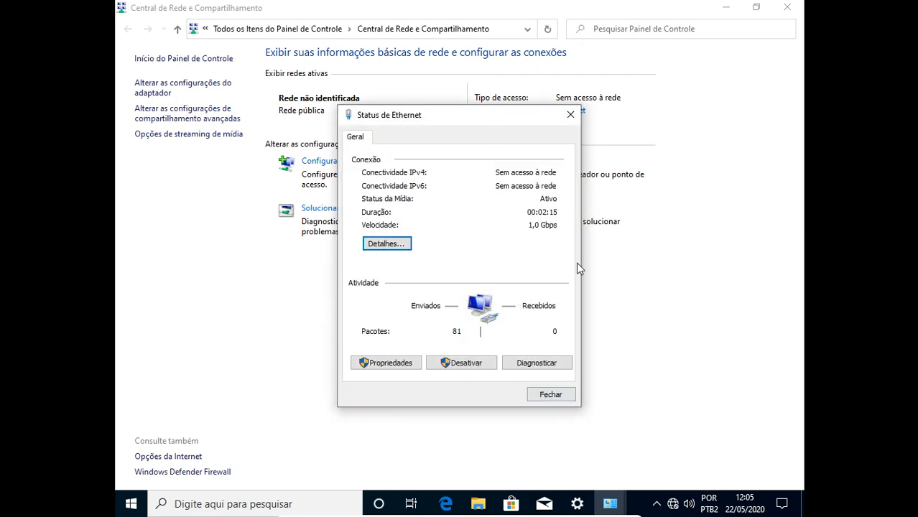
click(571, 116)
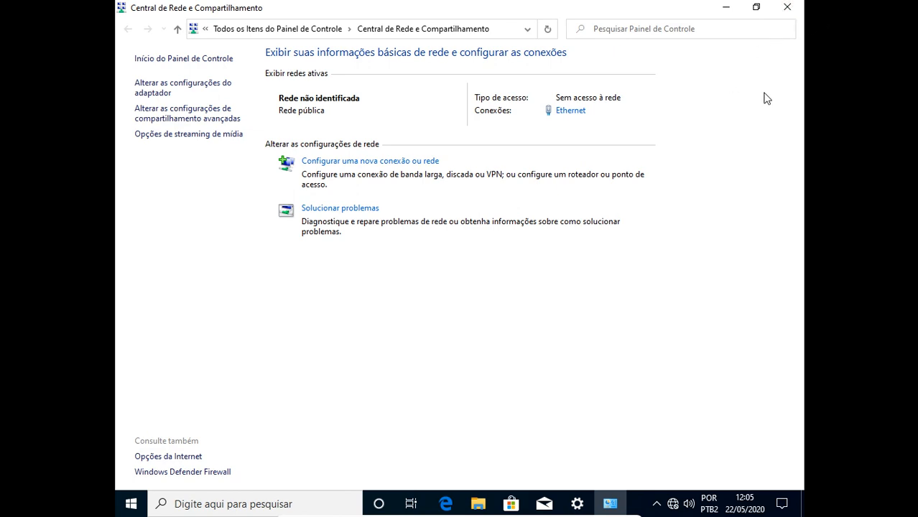
Step: Leave full-screen mode, power off the virtual machine with Desligar a máquina, and close the VirtualBox manager
key(ctrl+f)
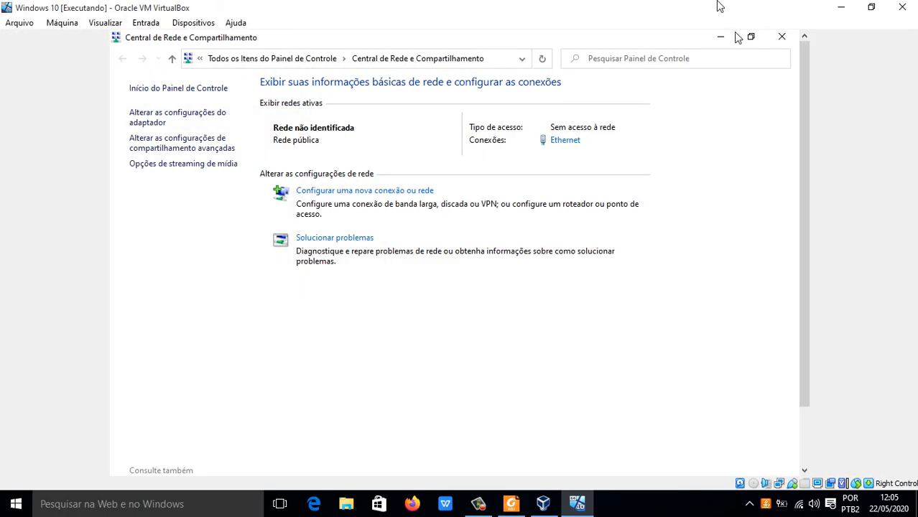
click(900, 8)
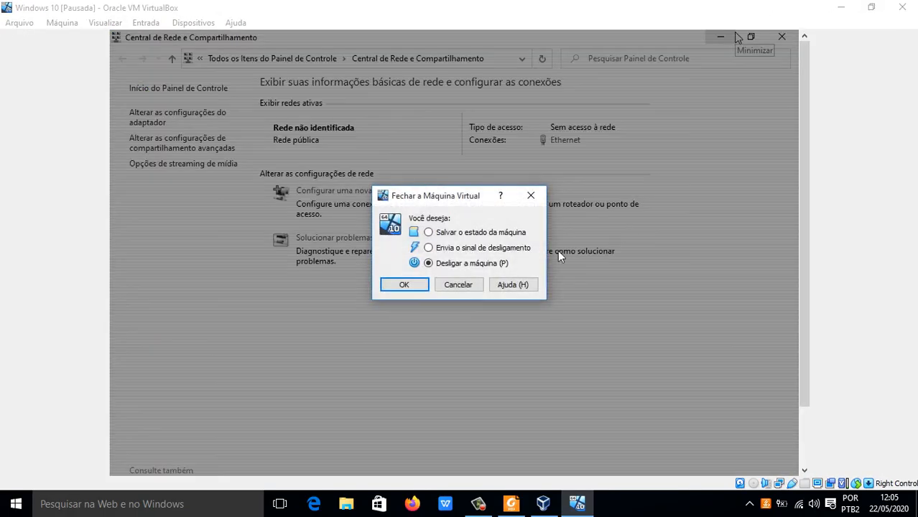
click(403, 284)
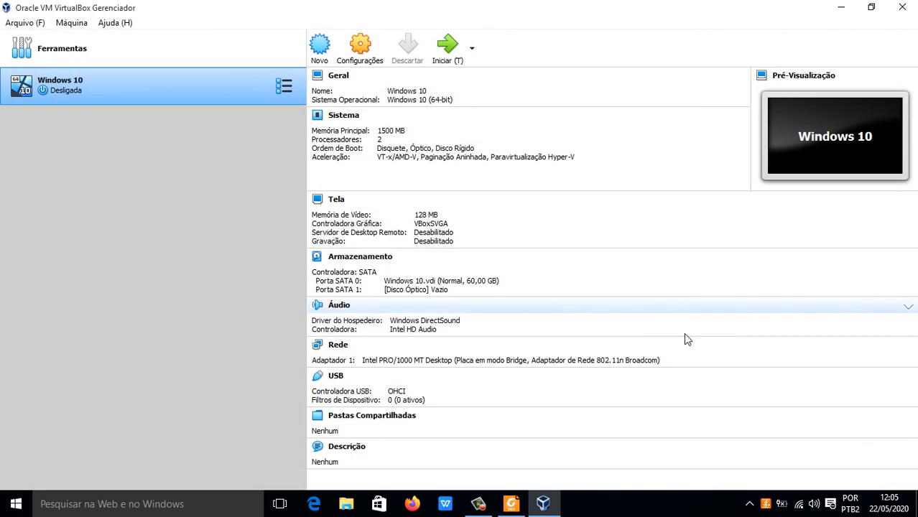
click(902, 8)
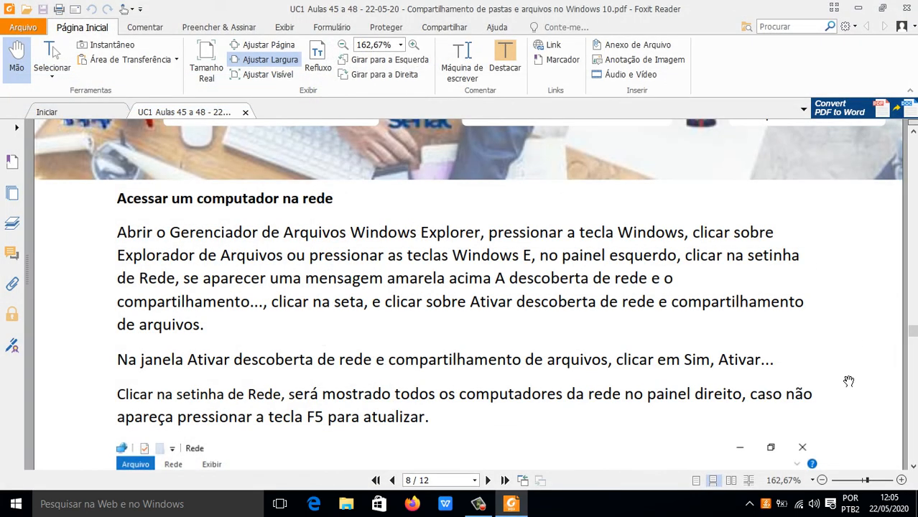
Step: Open the host computer's Central de Rede e Compartilhamento and inspect the details of the Wi-Fi connection
right_click(800, 505)
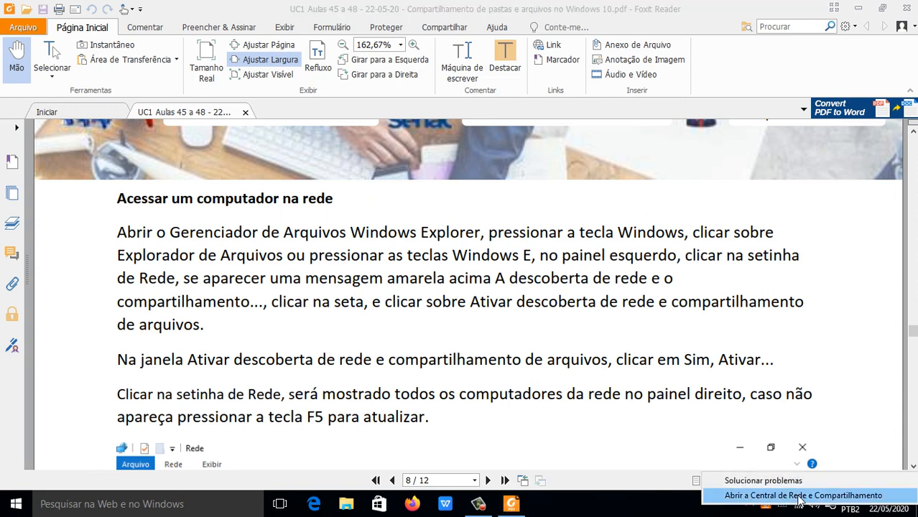
click(799, 496)
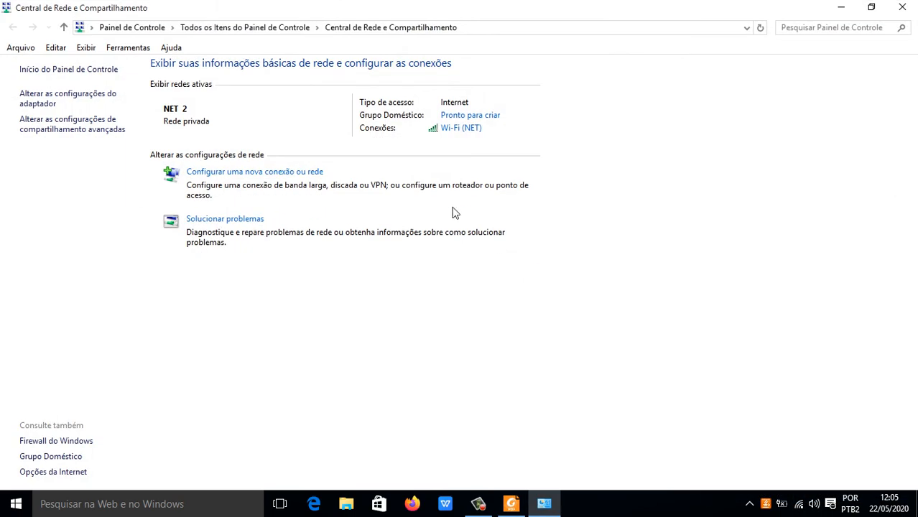
click(463, 129)
click(384, 276)
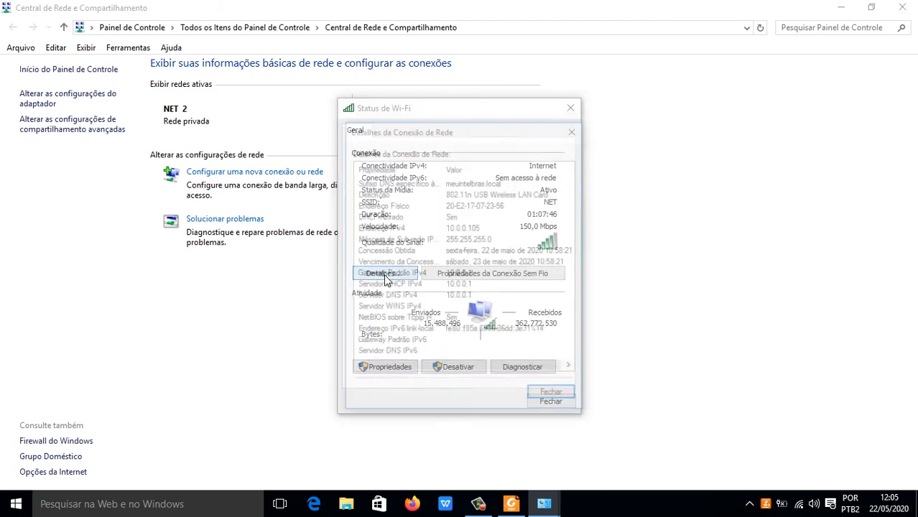
click(554, 396)
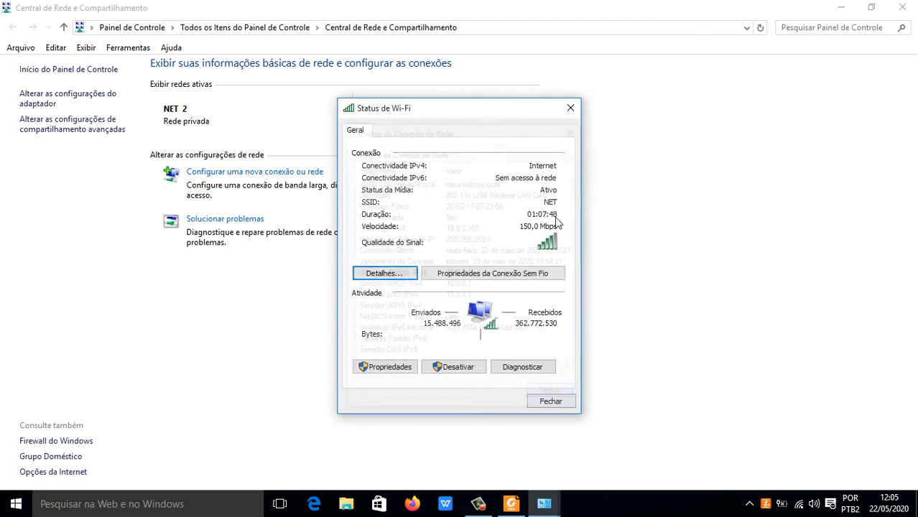
Step: Diagnose the host's Wi-Fi connection with the network troubleshooter and close the diagnostic and status dialogs
click(521, 367)
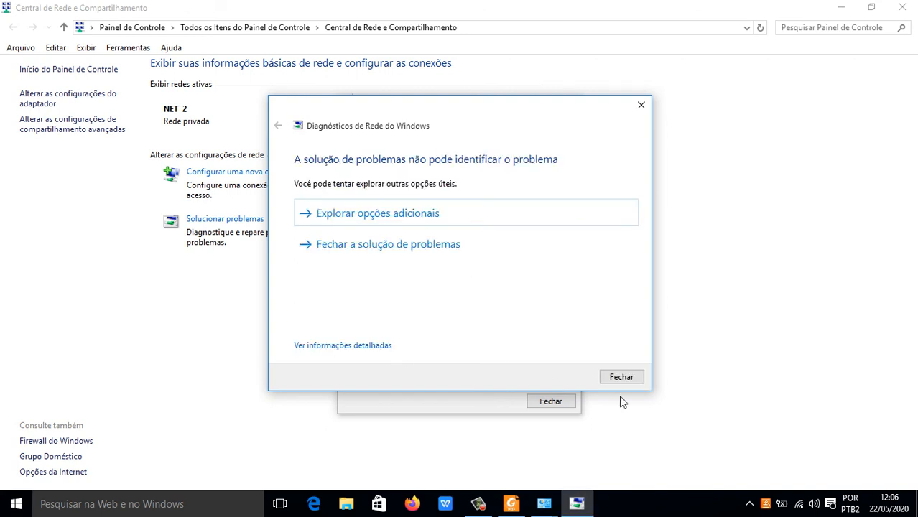
click(631, 380)
click(567, 403)
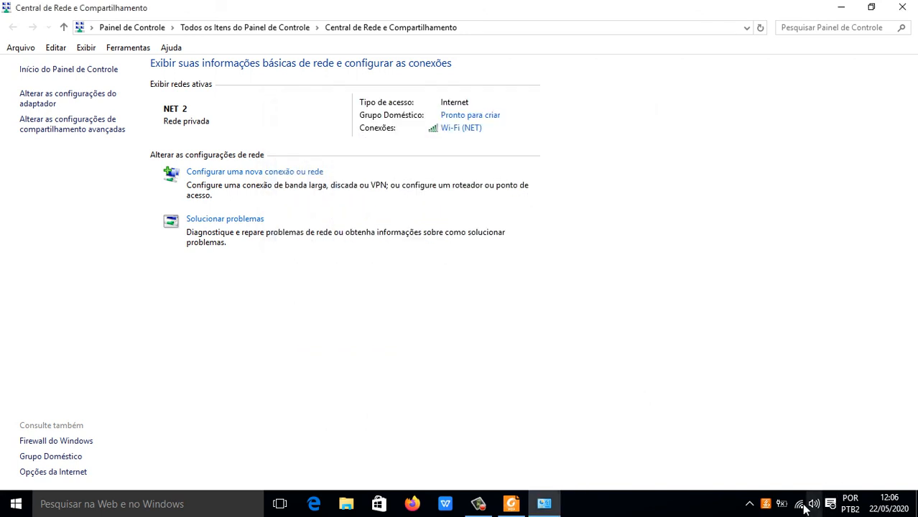
Step: Disable the Wi-Fi adapter (802.11n USB Wireless LAN Card) in the host's network connections
right_click(799, 504)
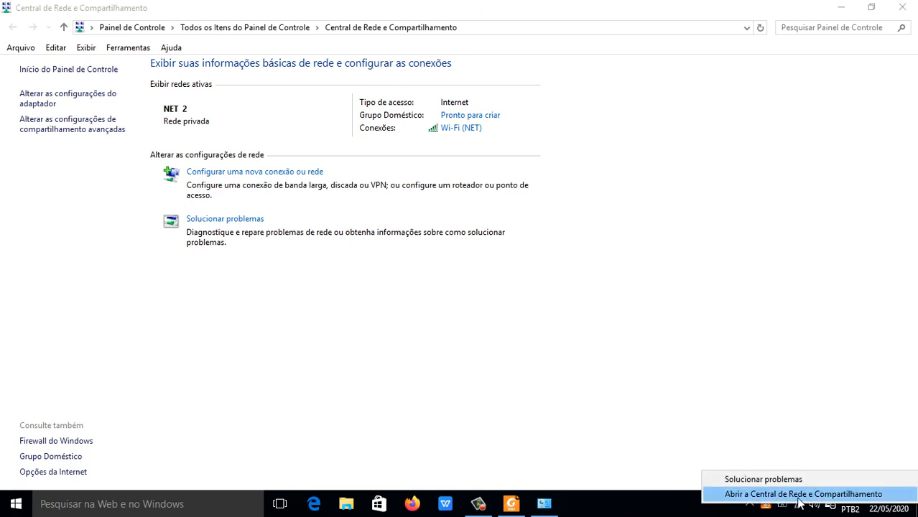
click(660, 257)
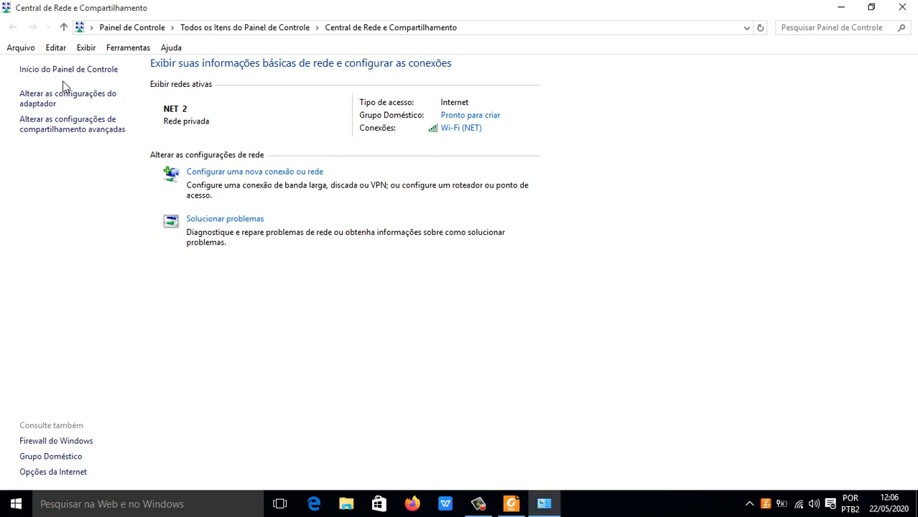
click(56, 102)
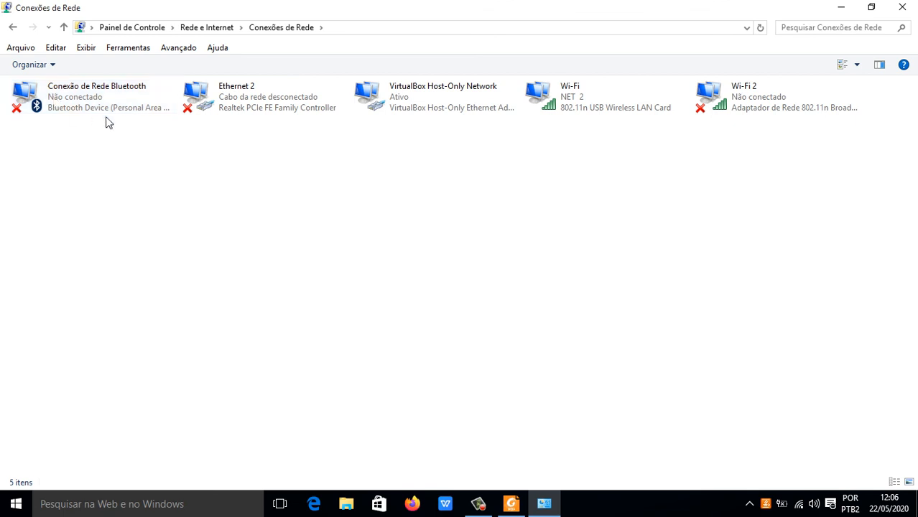
right_click(606, 107)
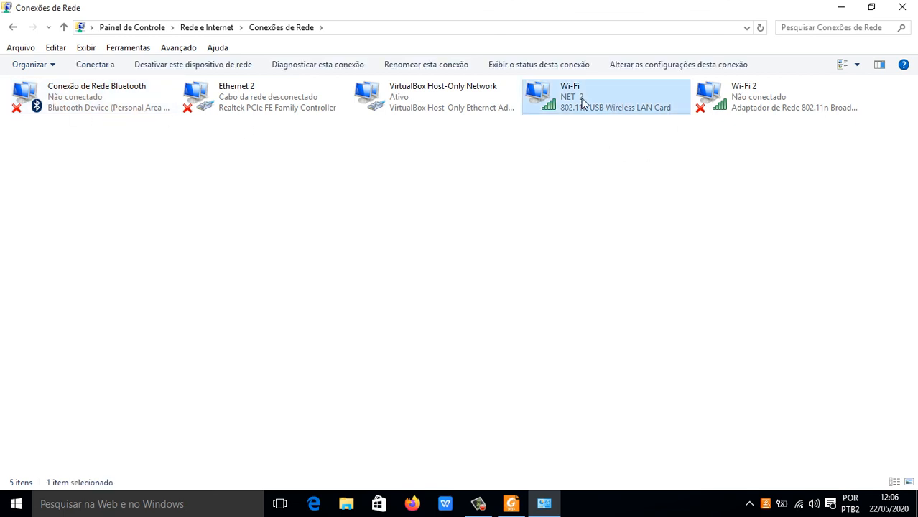
click(611, 111)
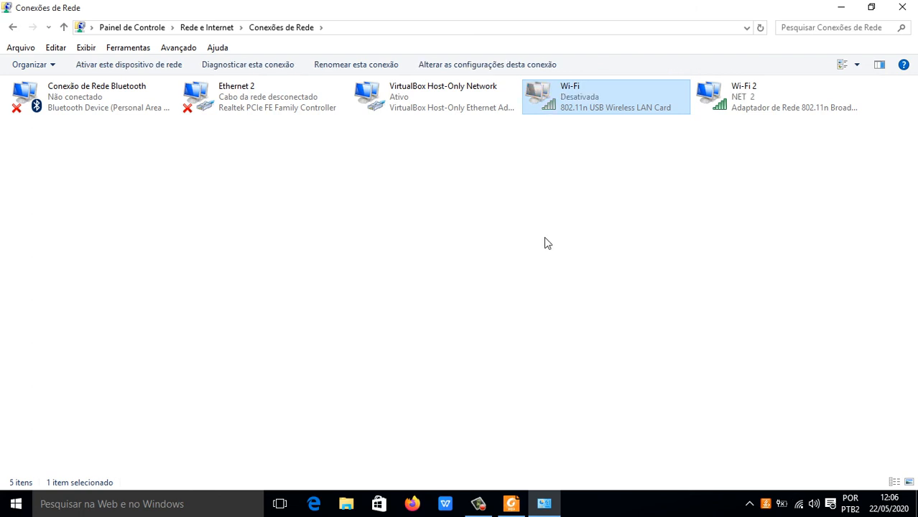
Step: Try to re-enable the 802.11n USB Wireless LAN Card adapter in the host's network connections
right_click(576, 94)
click(597, 107)
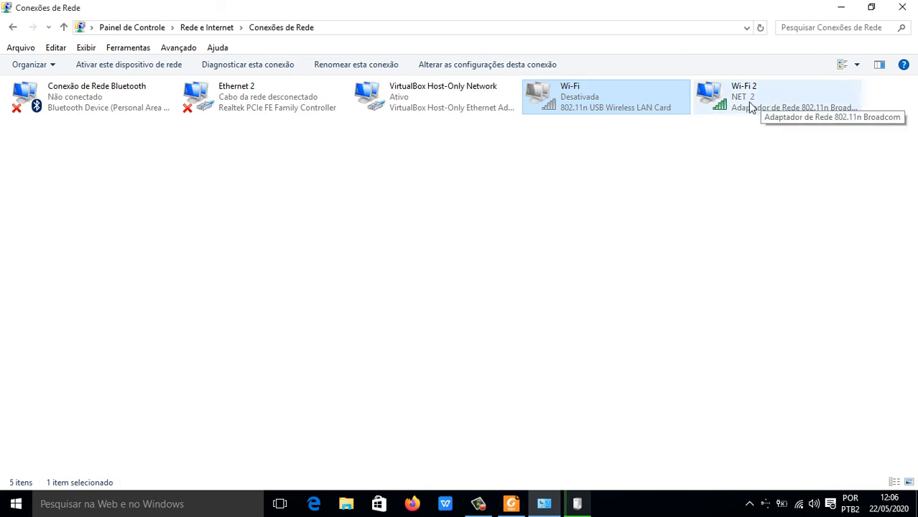
double_click(587, 99)
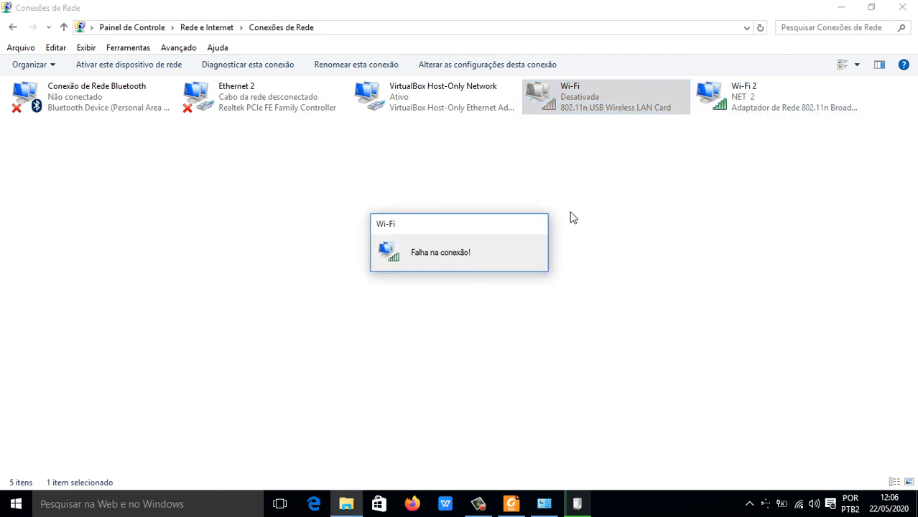
click(626, 240)
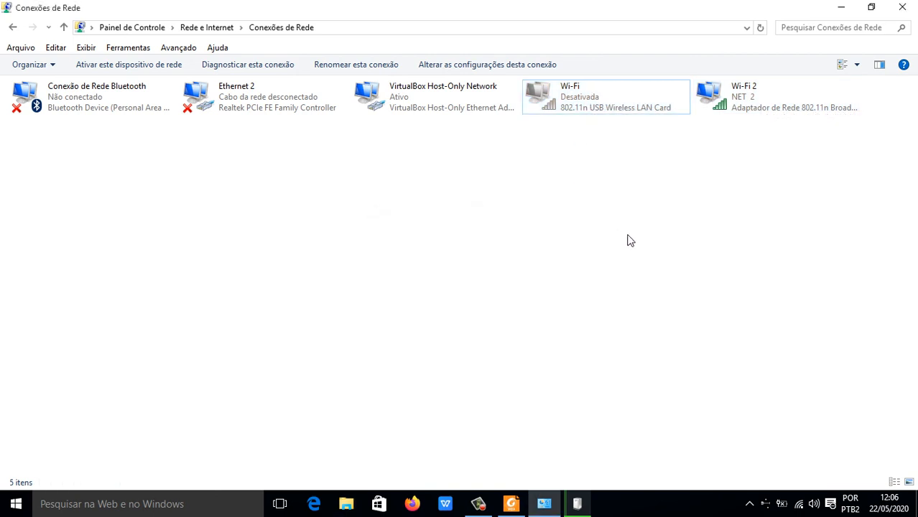
Step: Check the wireless networks available to Wi-Fi 2, close the settings, and retry enabling the disabled Wi-Fi adapter
right_click(743, 101)
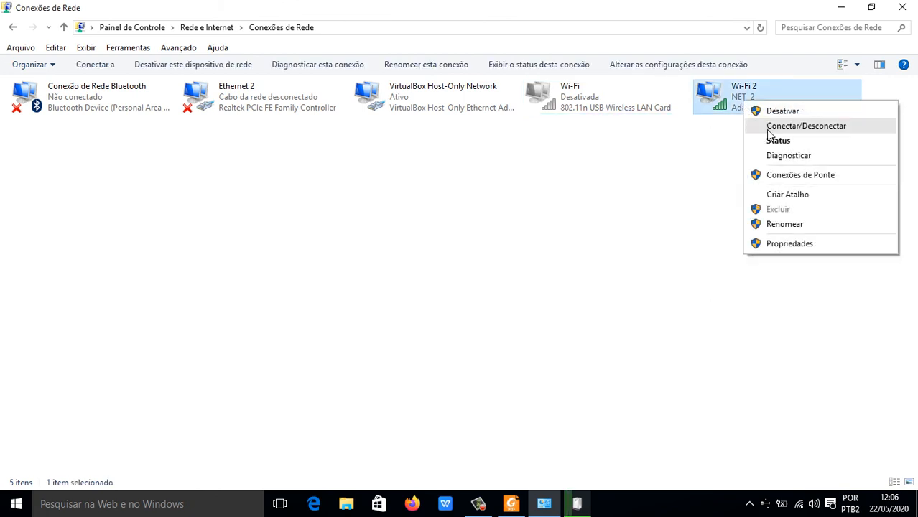
click(772, 128)
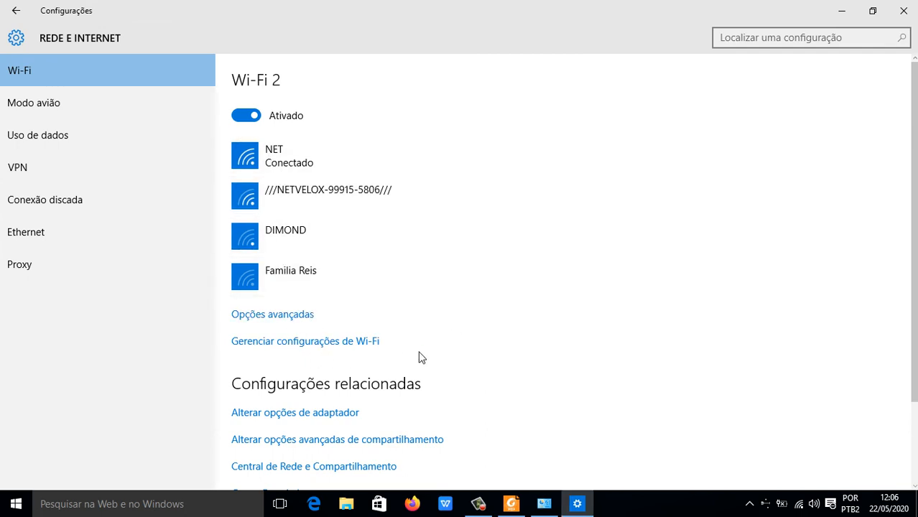
click(913, 6)
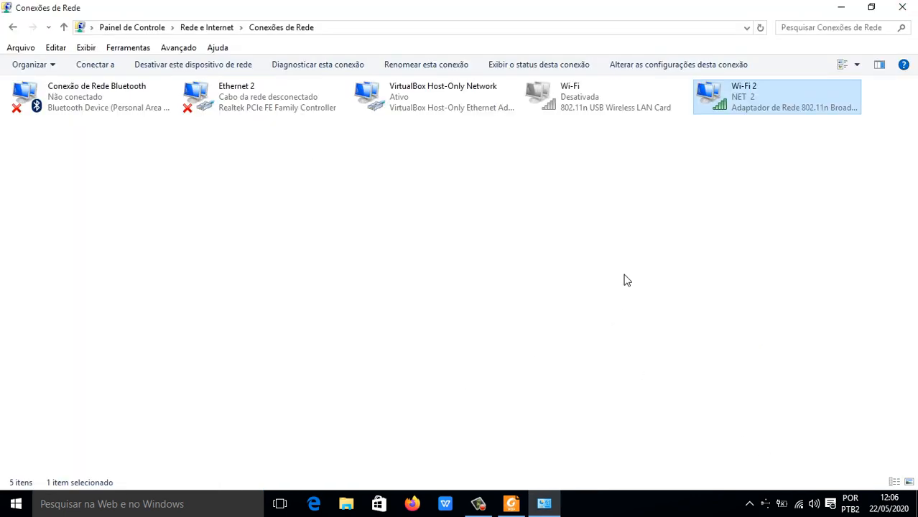
double_click(589, 109)
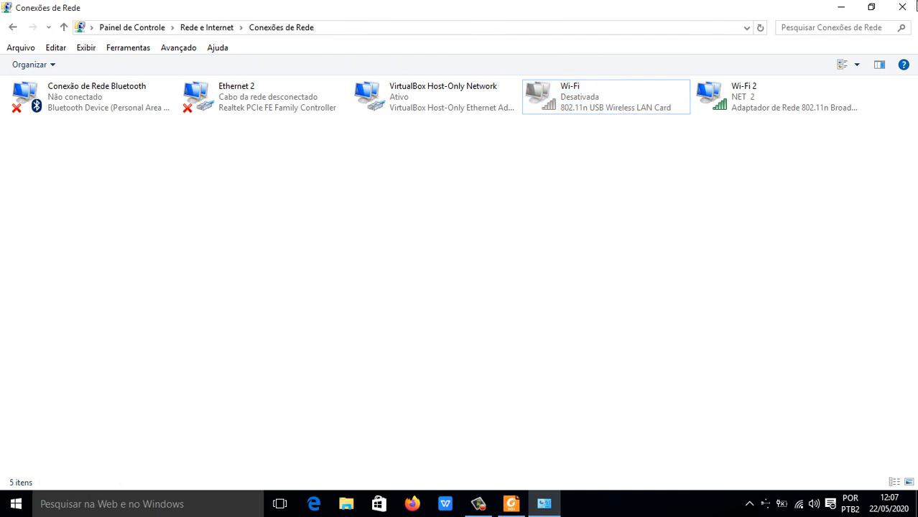
Step: Leave the host's network connections and PDF, and start the Windows 10 virtual machine in Oracle VM VirtualBox
click(901, 7)
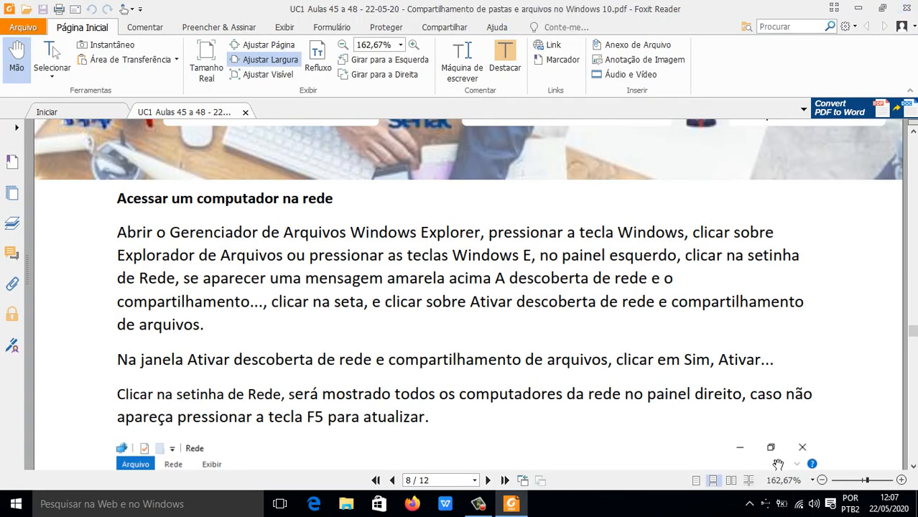
click(859, 9)
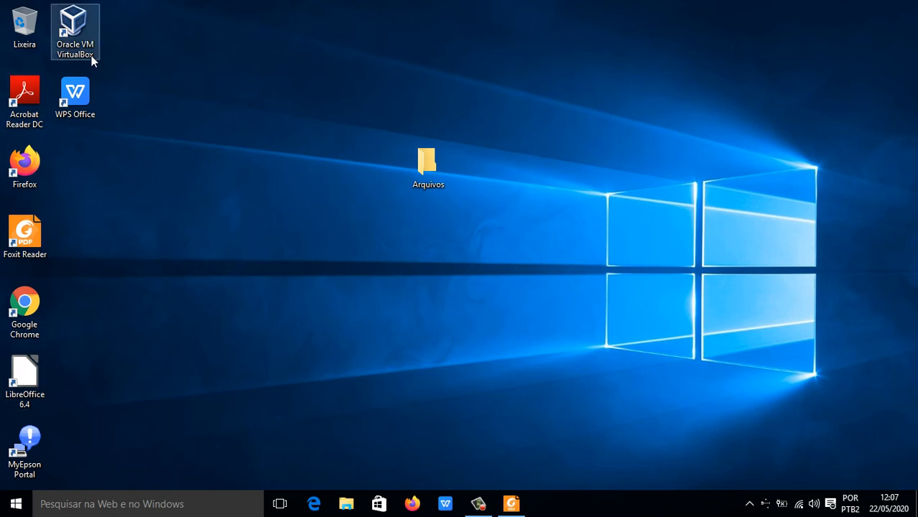
click(89, 33)
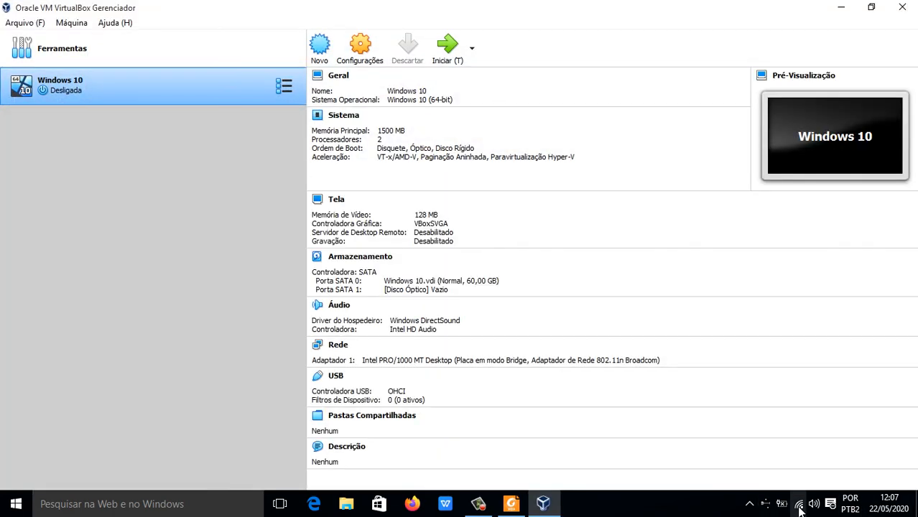
click(798, 504)
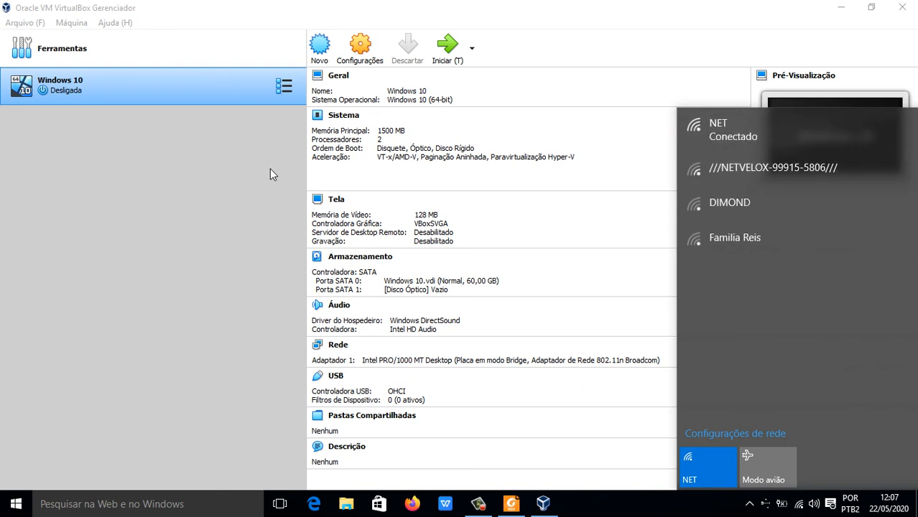
click(176, 202)
click(450, 61)
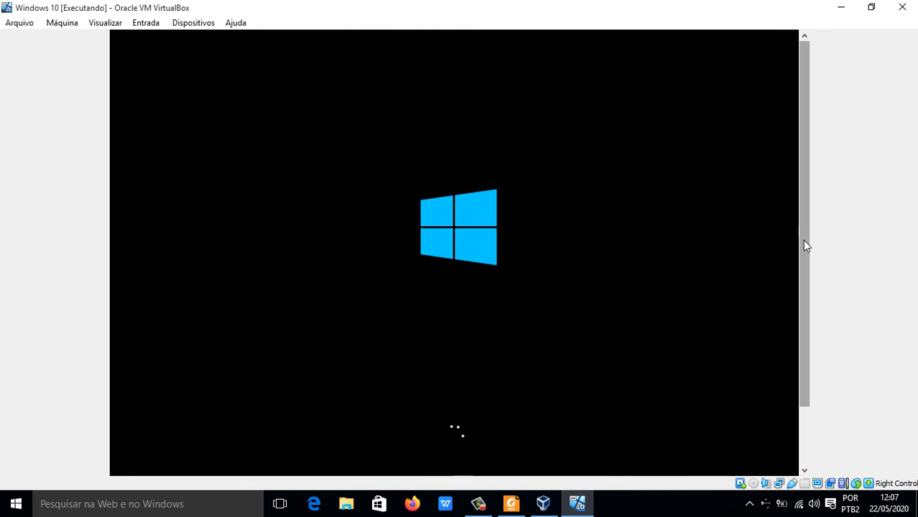
Step: Sign in to the Windows 10 virtual machine by entering the account password
drag(802, 239, 807, 319)
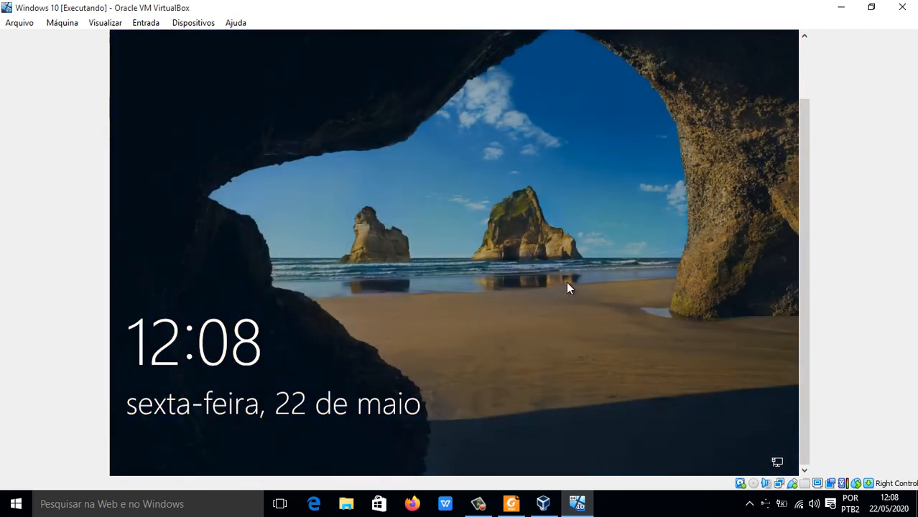
drag(230, 421, 402, 96)
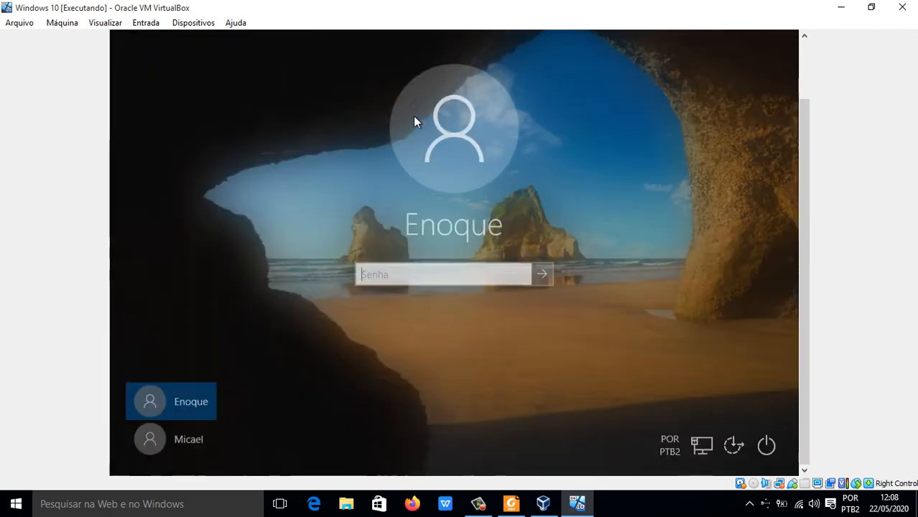
text(•••••)
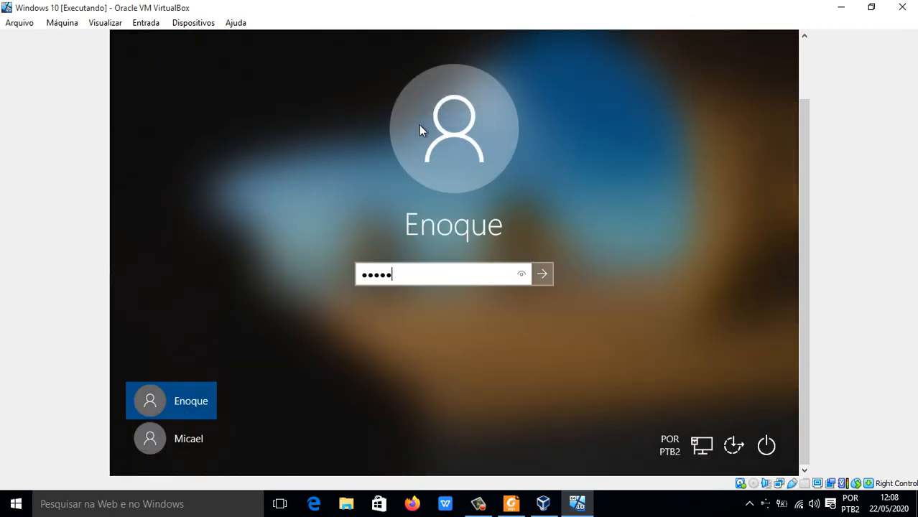
key(Return)
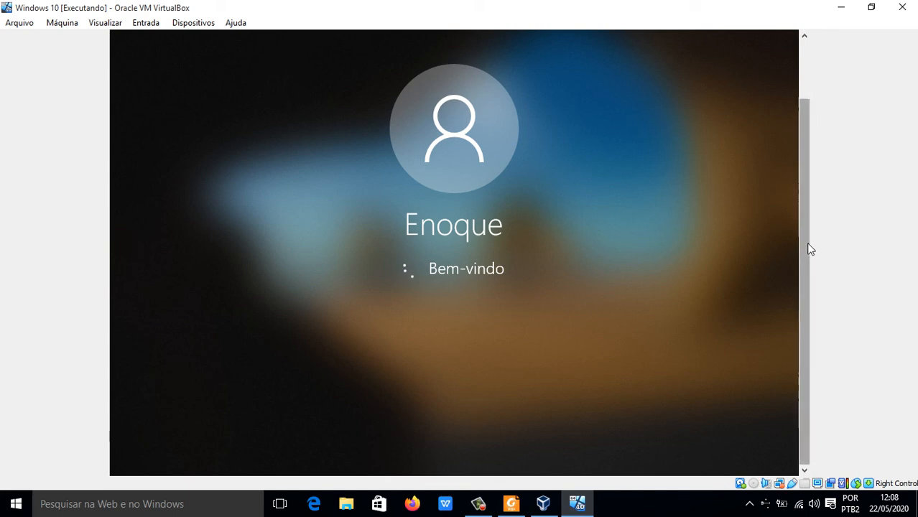
drag(811, 249, 816, 380)
drag(807, 369, 785, 373)
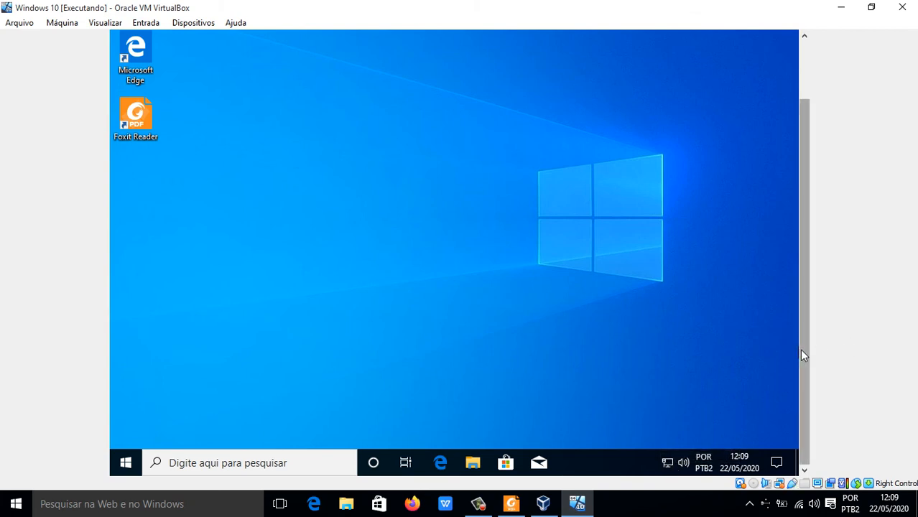
drag(802, 355, 815, 424)
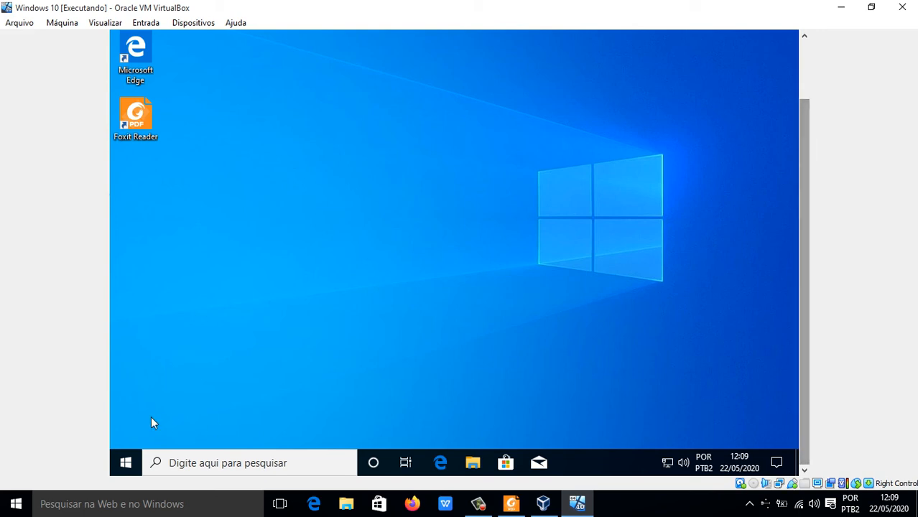
Step: Browse the network in the virtual machine's File Explorer, try to open the computer ENOQUEMF, and start diagnosing the access error
click(125, 466)
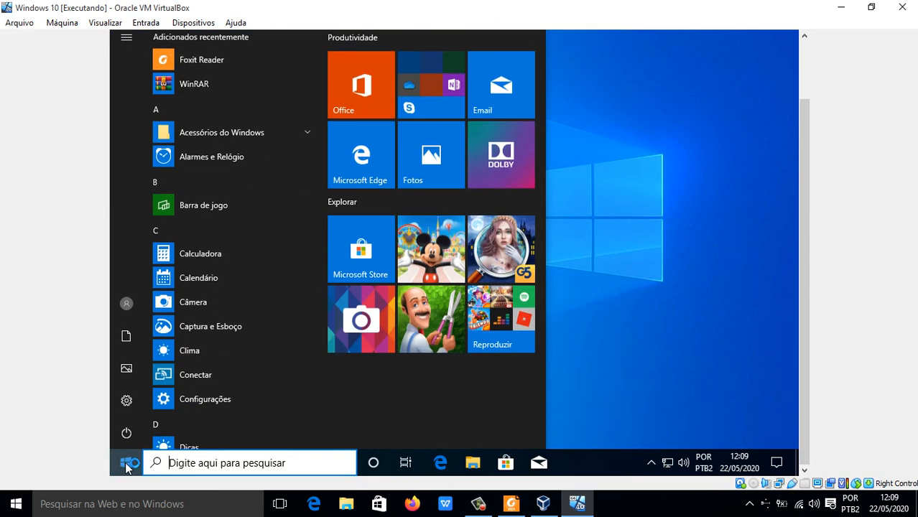
click(577, 276)
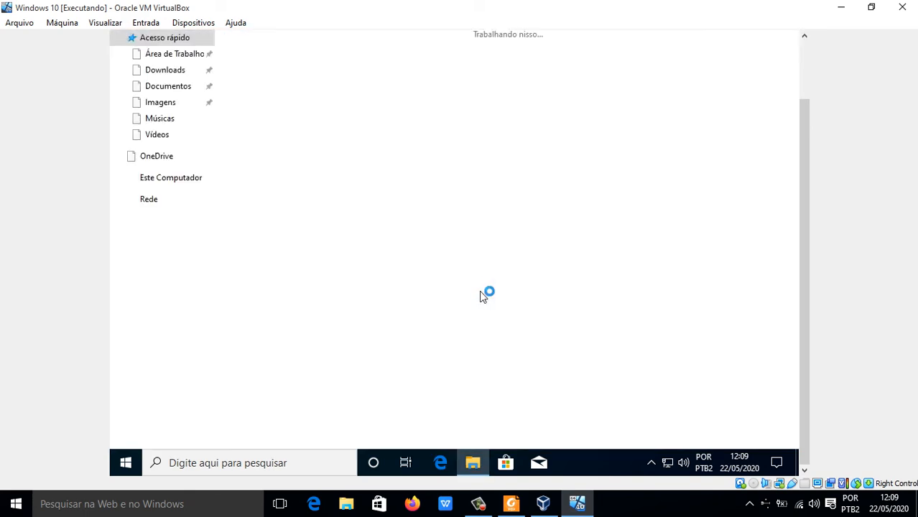
scroll(803, 278, up, 2)
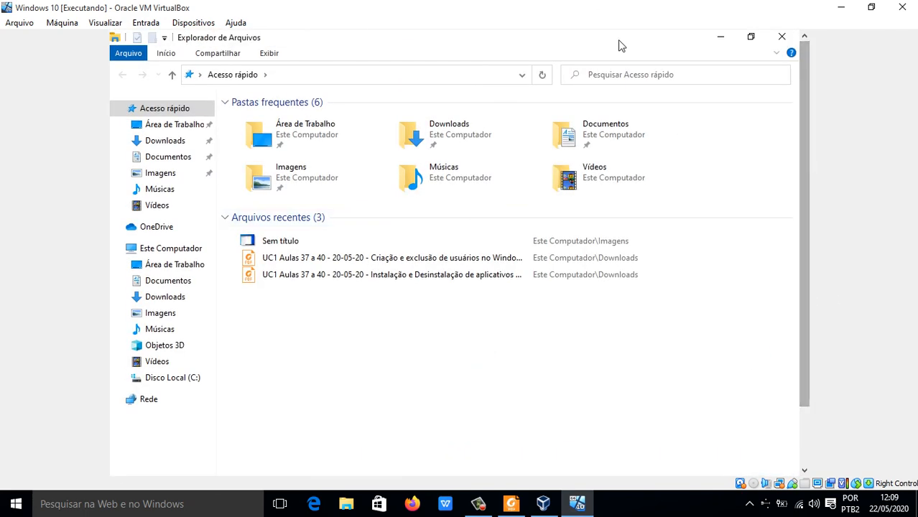
click(144, 404)
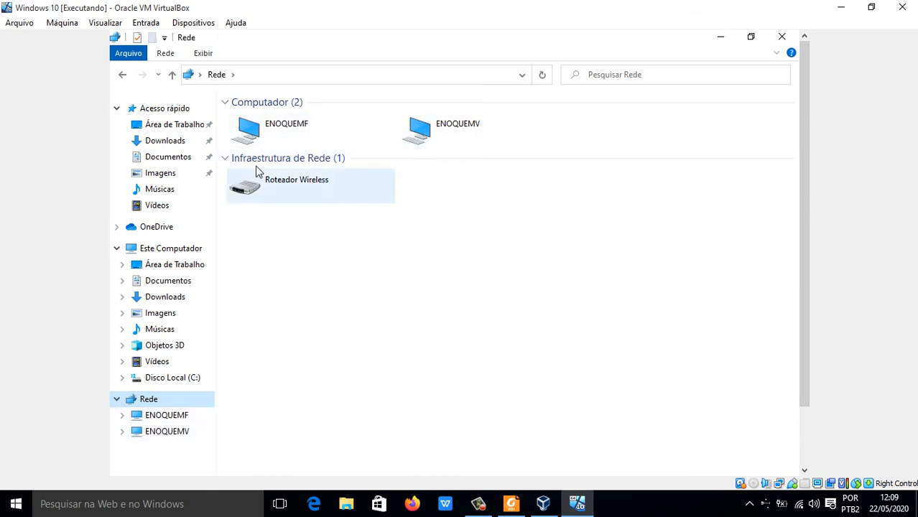
double_click(258, 134)
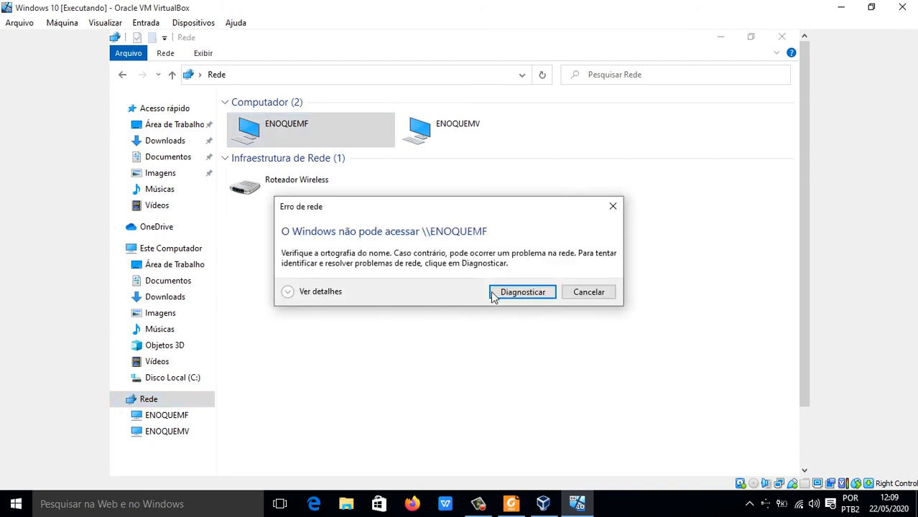
click(522, 290)
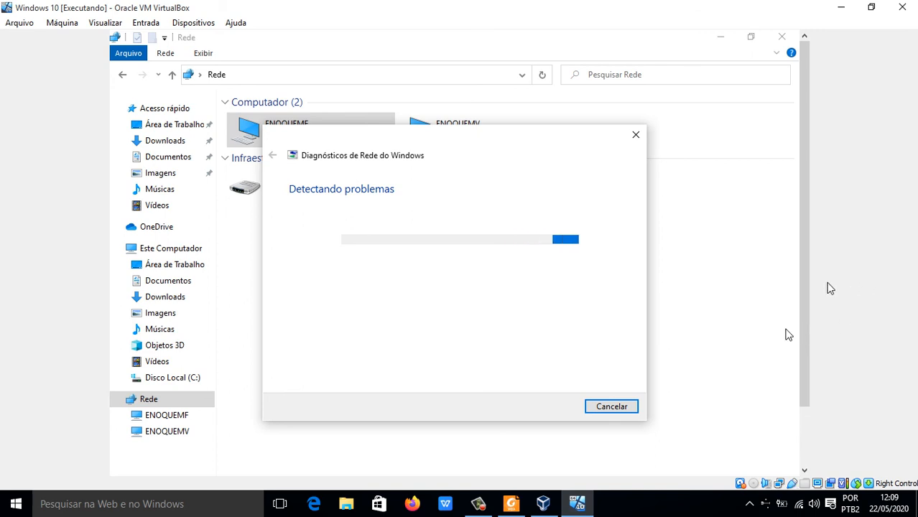
Step: Examine the virtual machine's Ethernet connection details, including its IPv4 address and gateway, through its Network and Sharing Center
drag(803, 284, 806, 347)
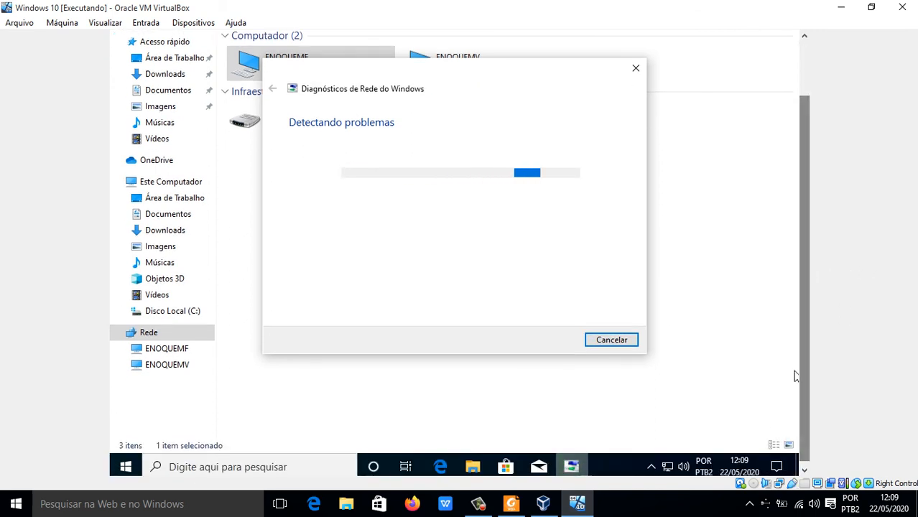
right_click(665, 470)
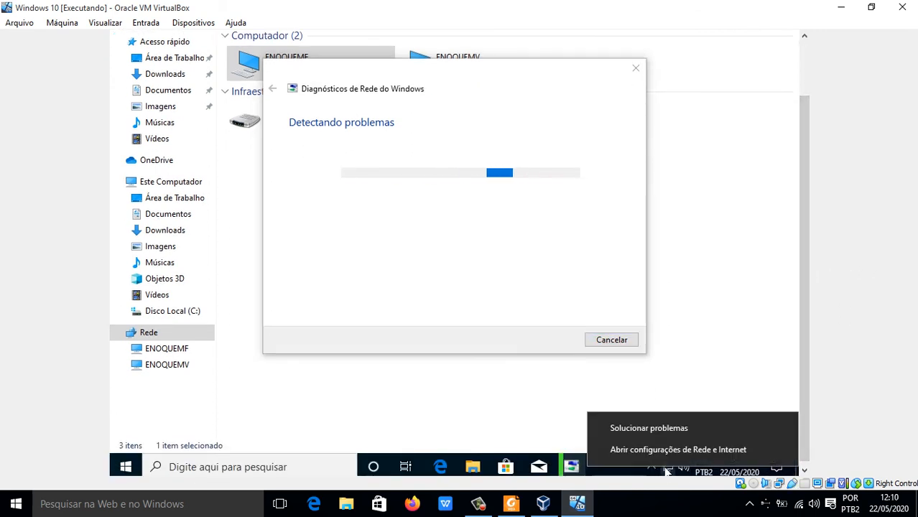
click(665, 450)
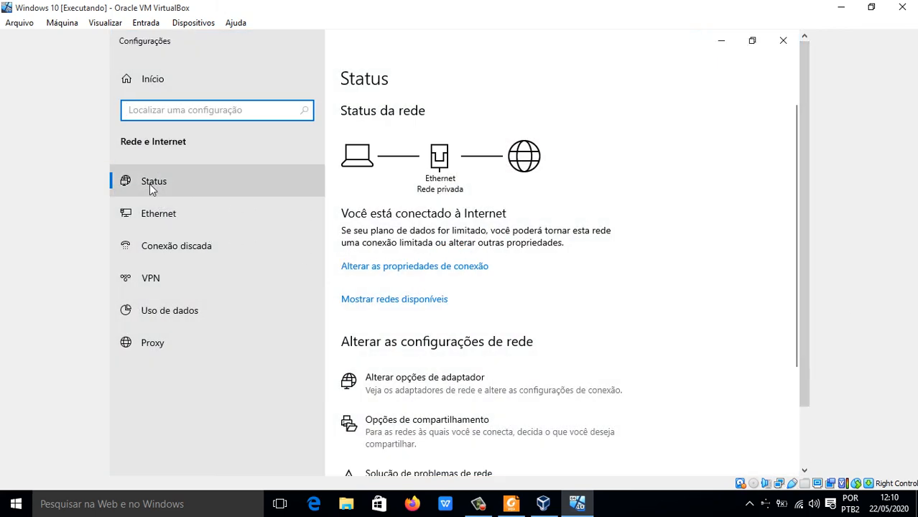
click(161, 223)
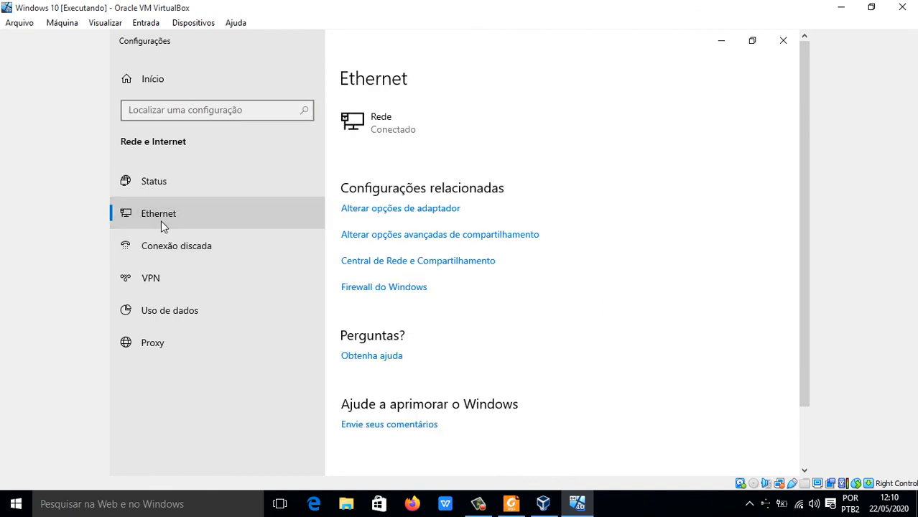
click(378, 261)
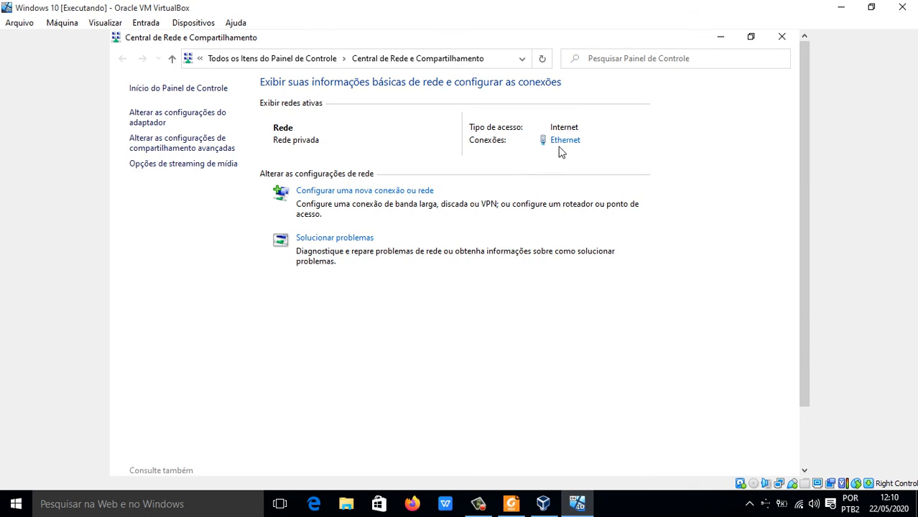
click(564, 142)
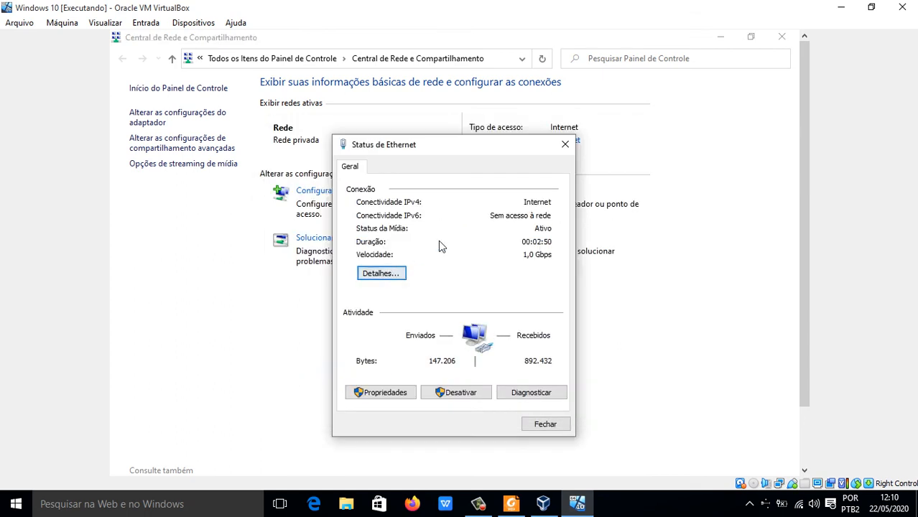
click(394, 278)
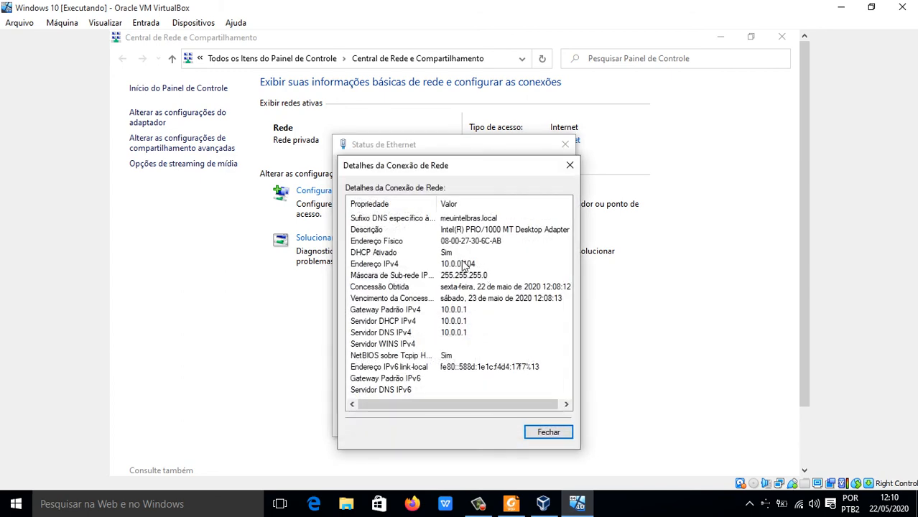
click(542, 435)
click(565, 145)
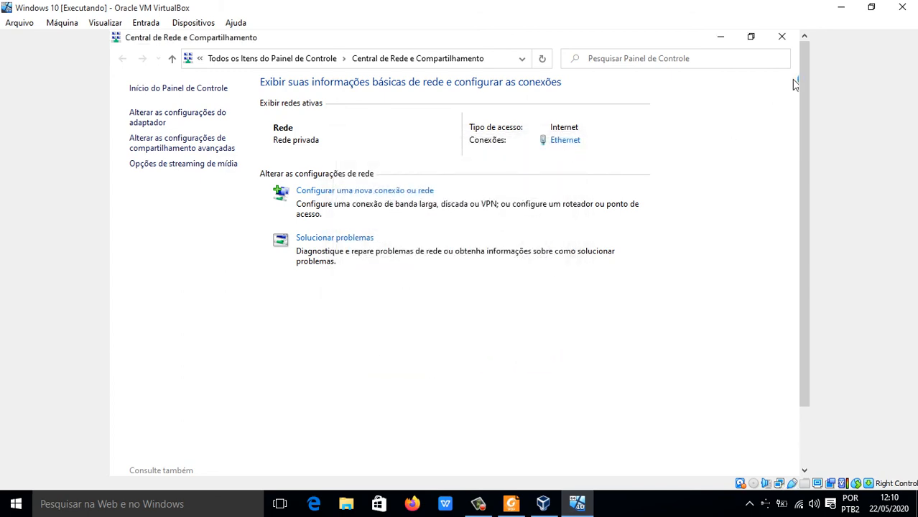
Step: Examine the host's Wi-Fi 2 connection details for its IPv4 address, and close the host's Network and Sharing Center
right_click(801, 506)
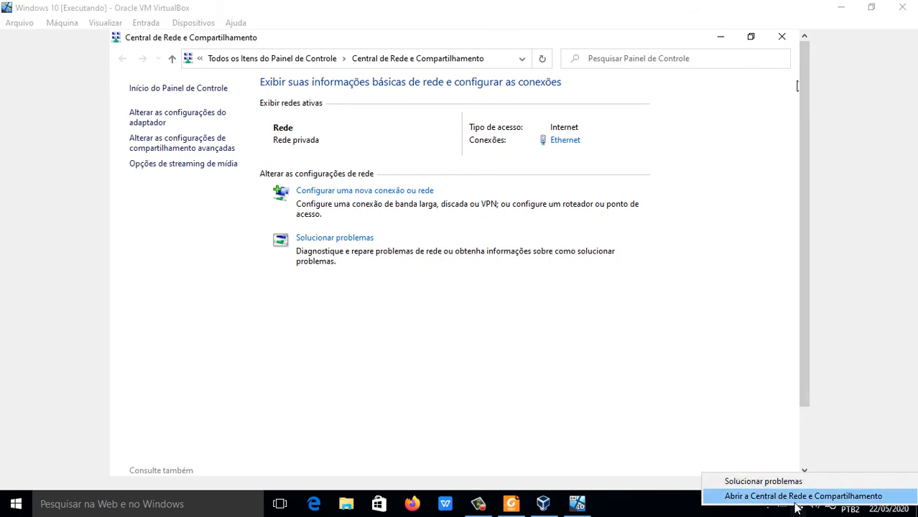
click(794, 501)
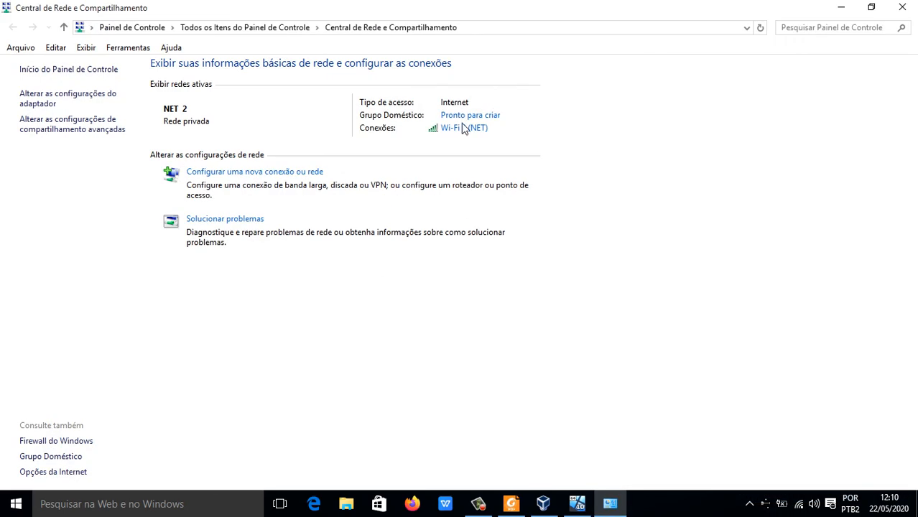
click(468, 130)
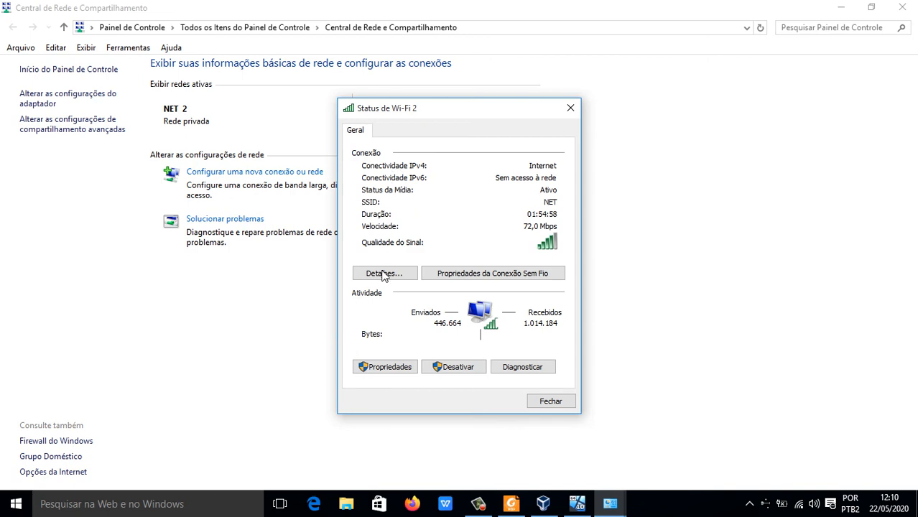
click(381, 271)
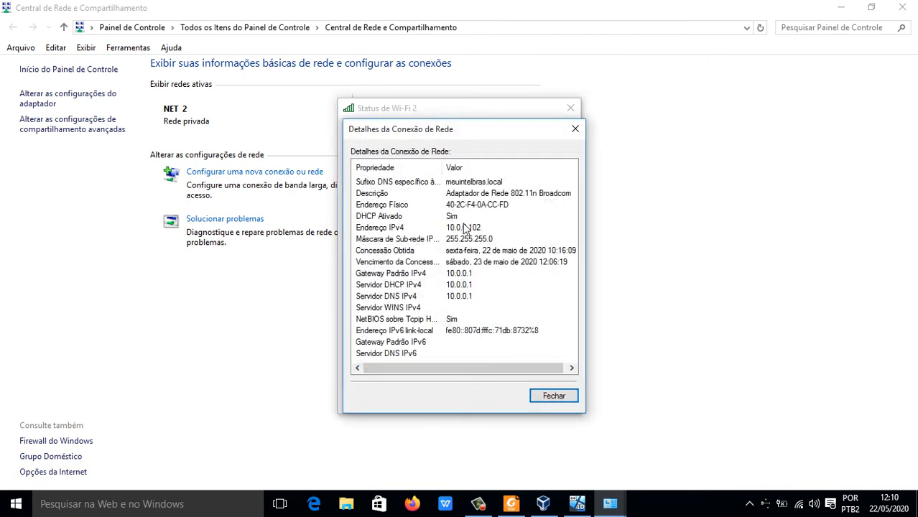
click(549, 398)
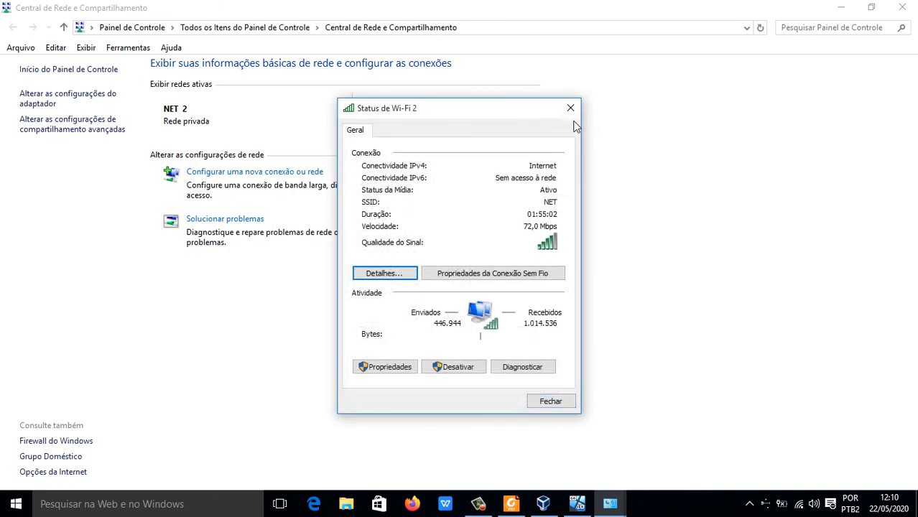
click(570, 107)
click(902, 6)
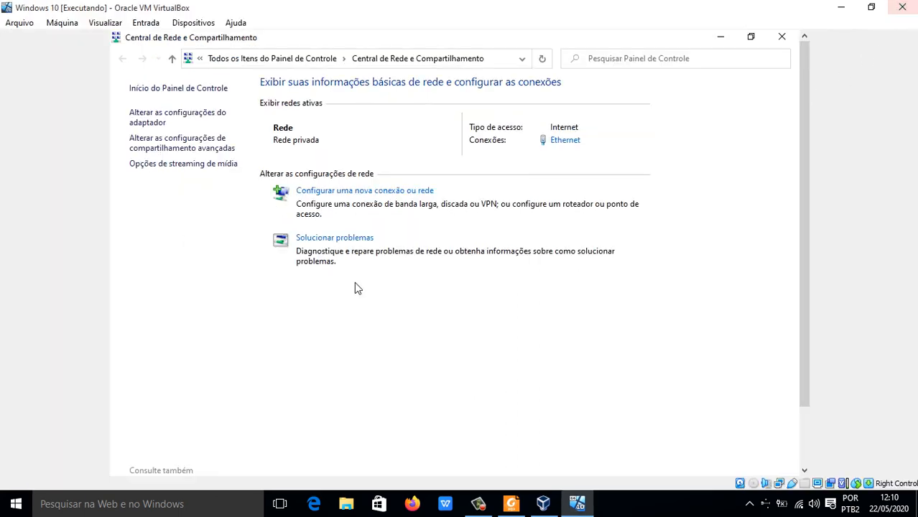
Step: Close the virtual machine's Network and Sharing Center and connect to the network path \\ENOQUEMF from File Explorer
click(781, 37)
click(781, 40)
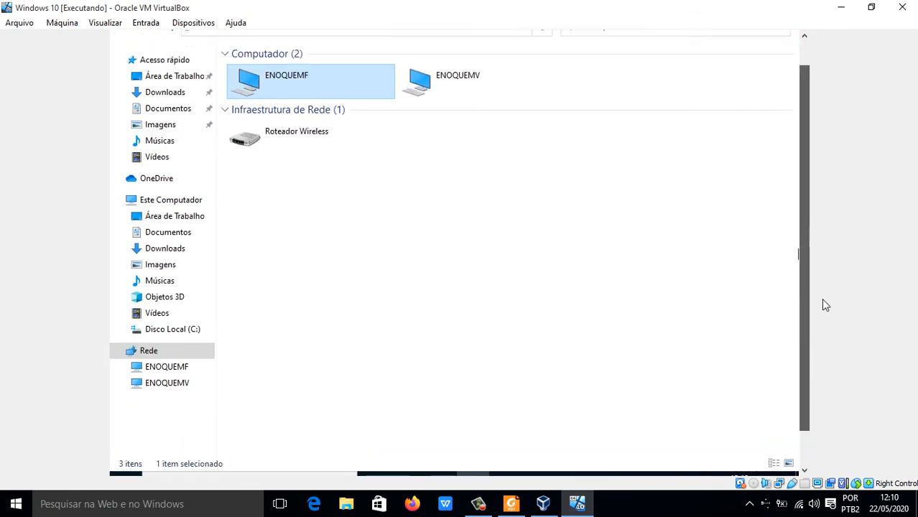
click(403, 74)
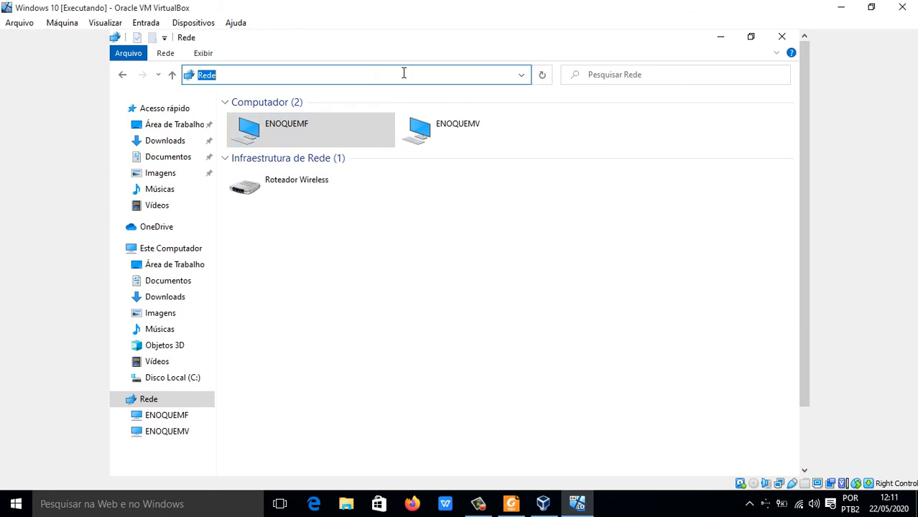
text(\\)
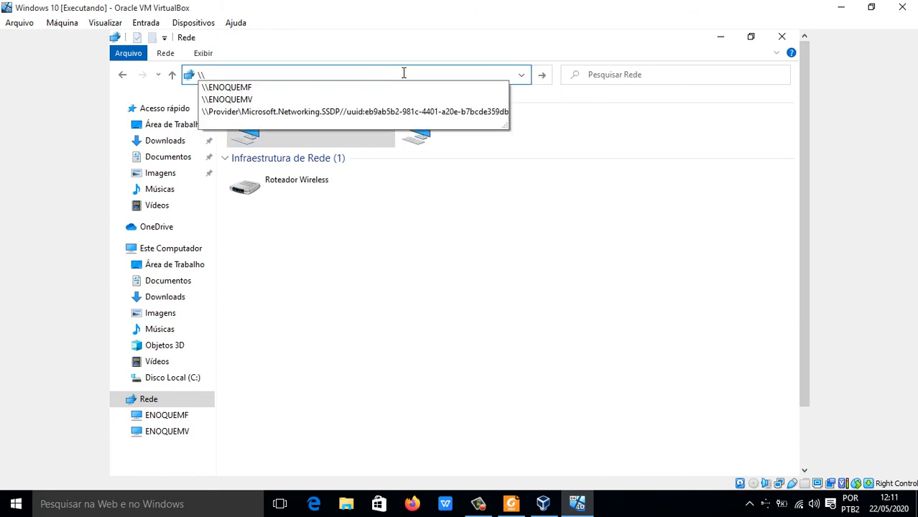
key(Down)
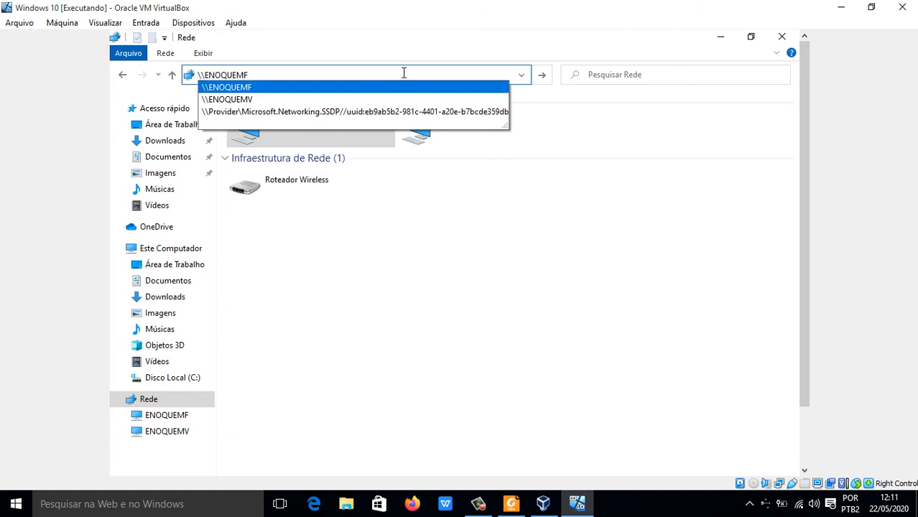
key(Return)
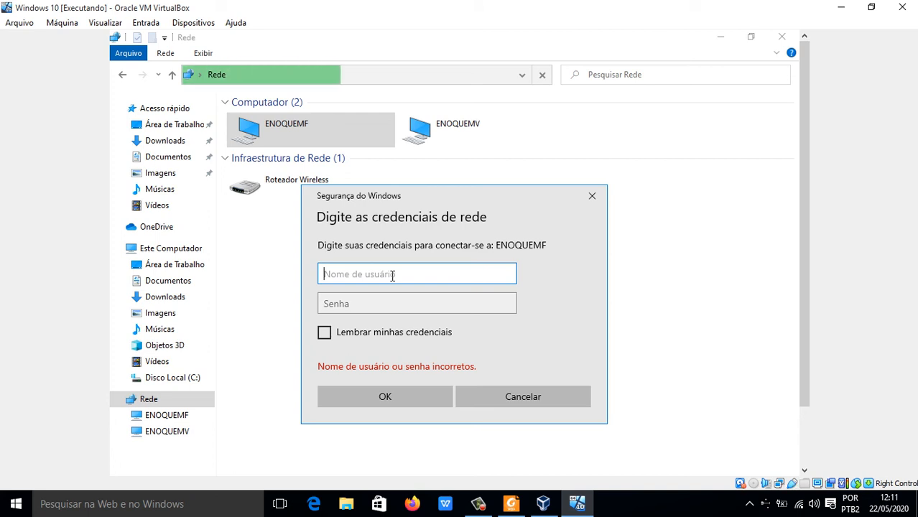
text(enoque)
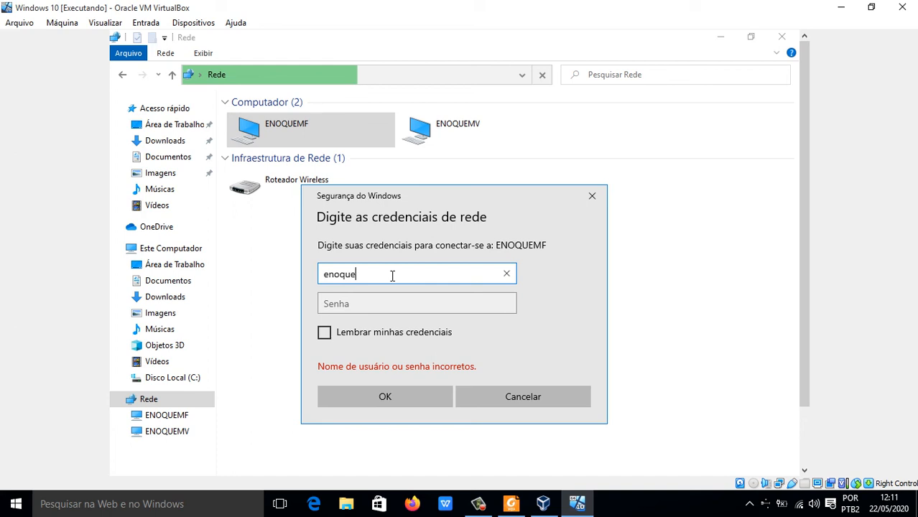
key(Tab)
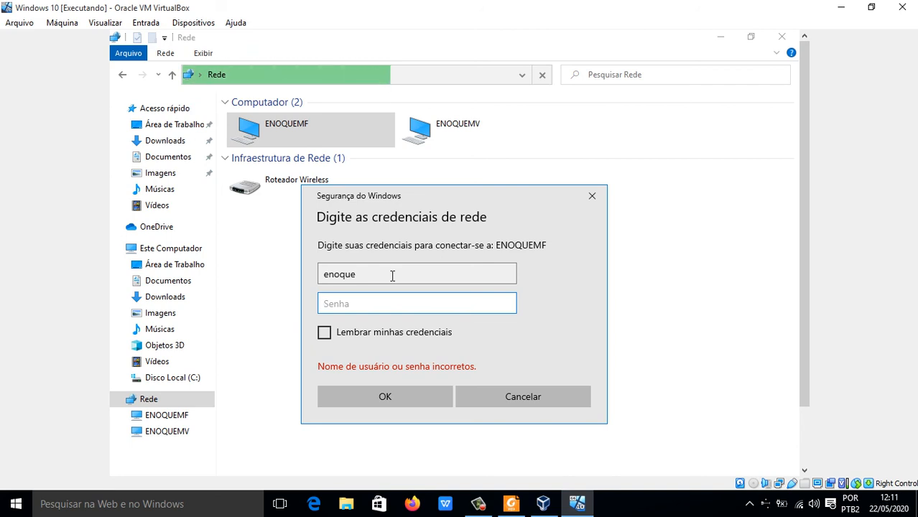
text(e)
key(BackSpace)
click(392, 275)
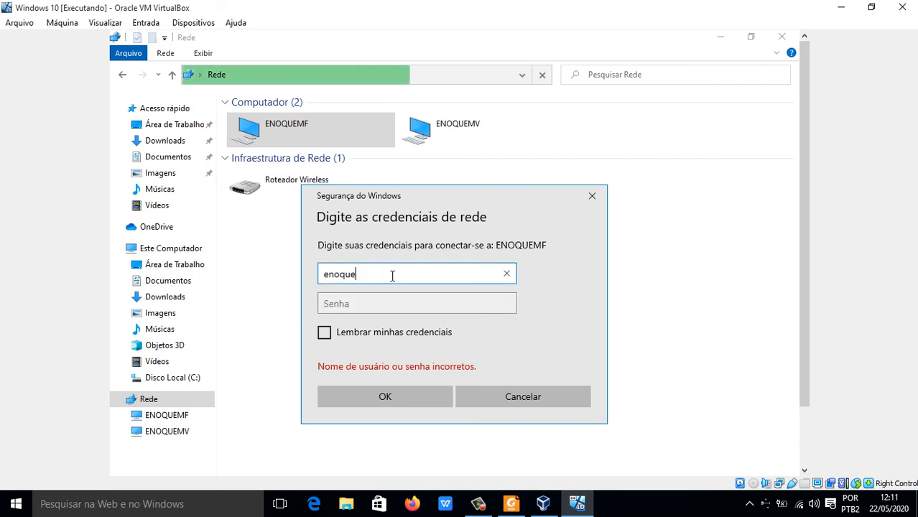
key(BackSpace)
key(BackSpace)
key(BackSpace)
key(BackSpace)
key(BackSpace)
key(BackSpace)
Step: Sign in to ENOQUEMF with the user name suporte and the account password
text(suporte)
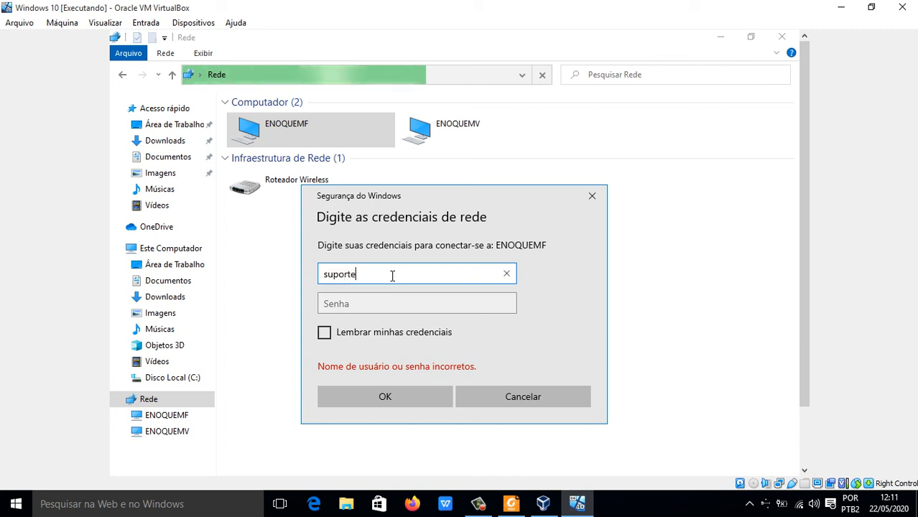
key(Tab)
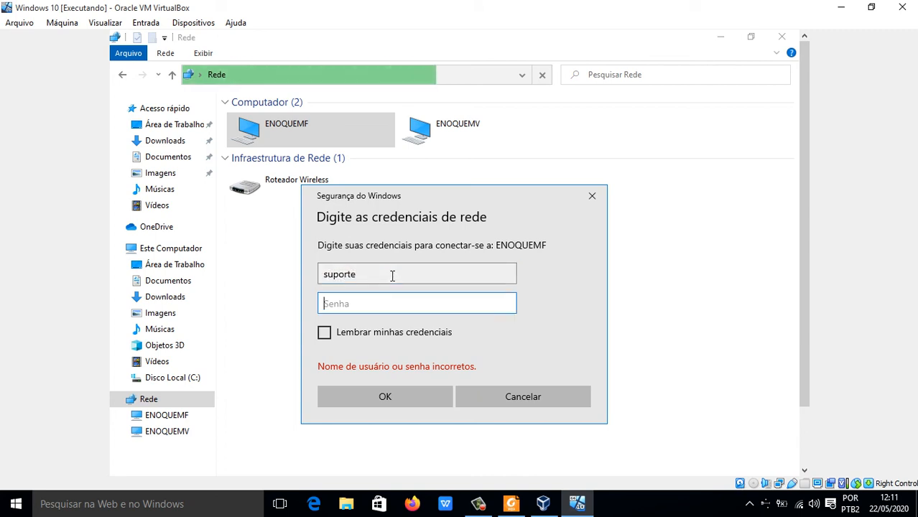
text(•••)
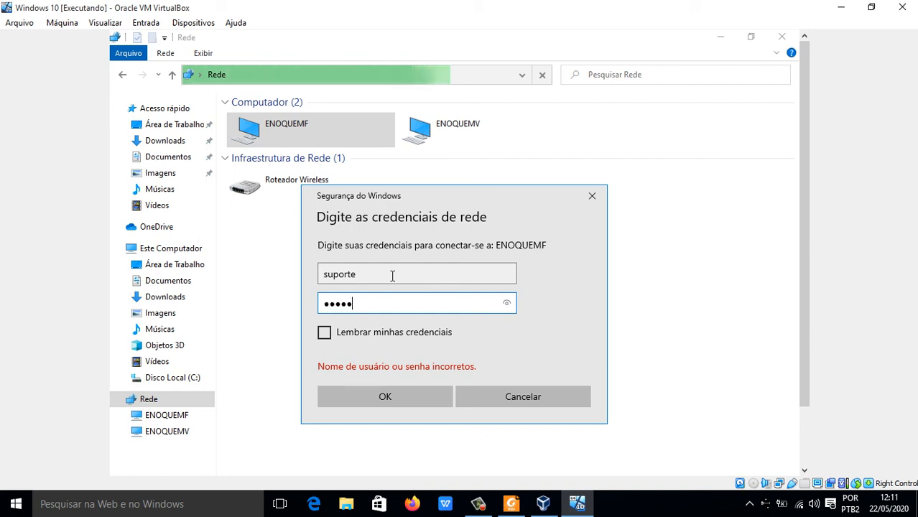
text(•••)
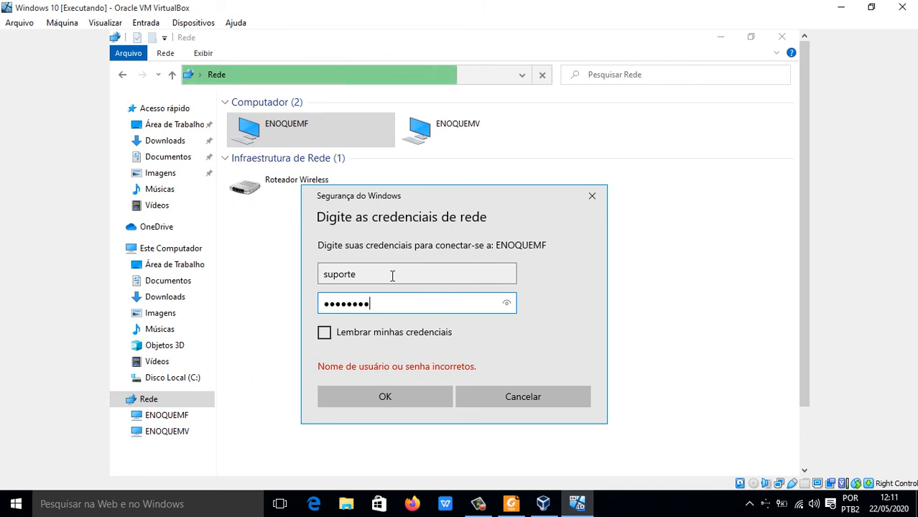
text(•••)
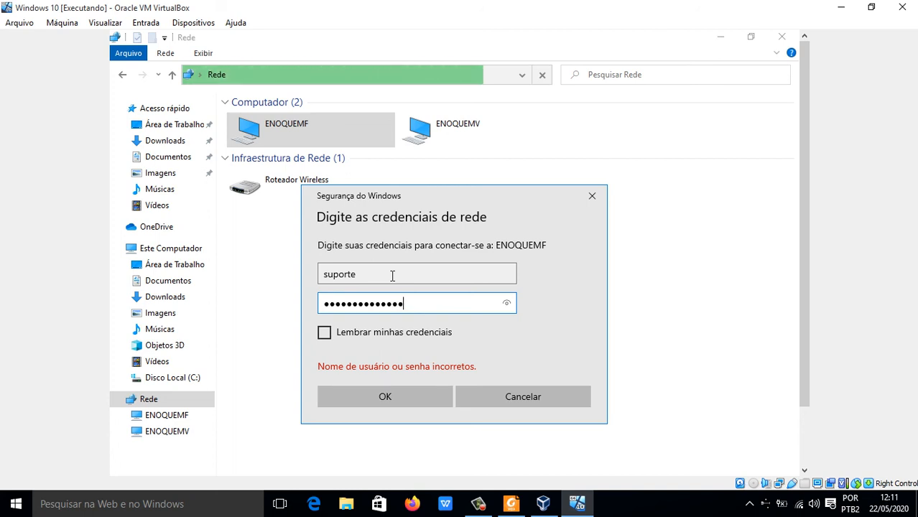
key(Return)
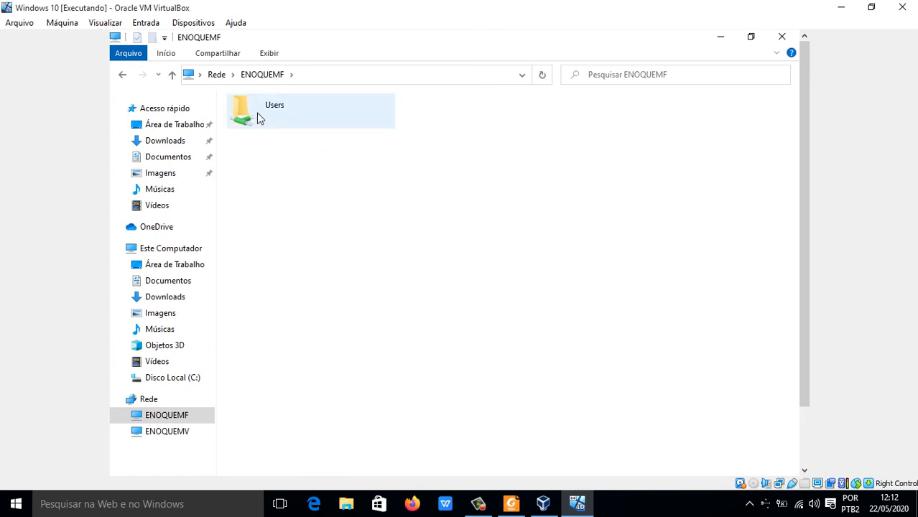
Step: Browse the shared Users folder on ENOQUEMF through SUPORTE to its Área de Trabalho folder, and return to SUPORTE
double_click(303, 121)
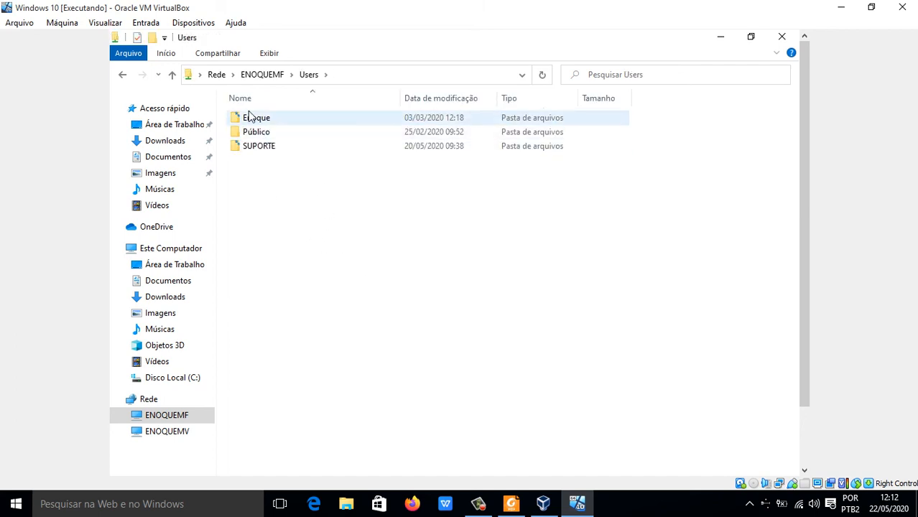
double_click(261, 148)
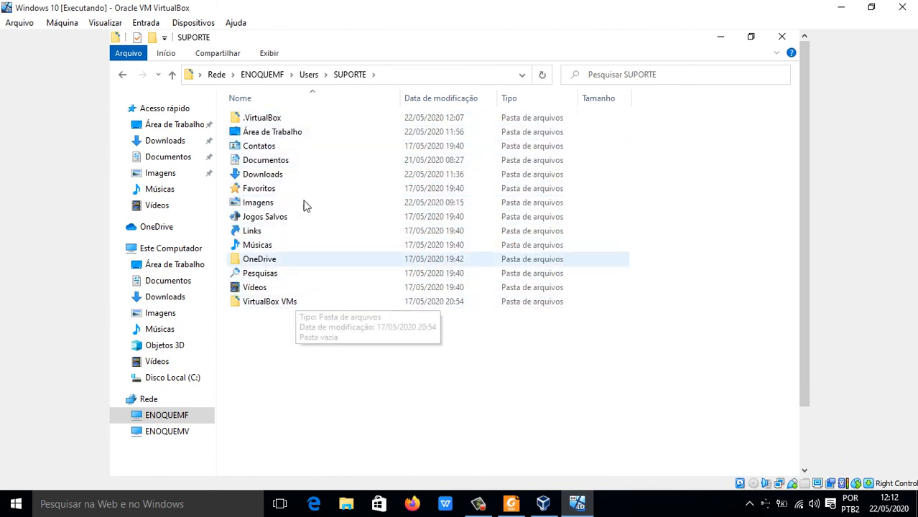
double_click(270, 135)
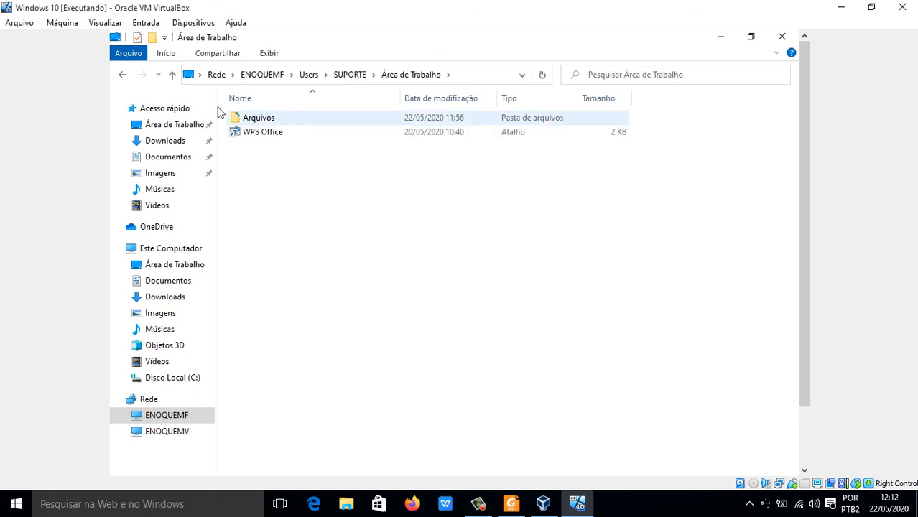
click(125, 75)
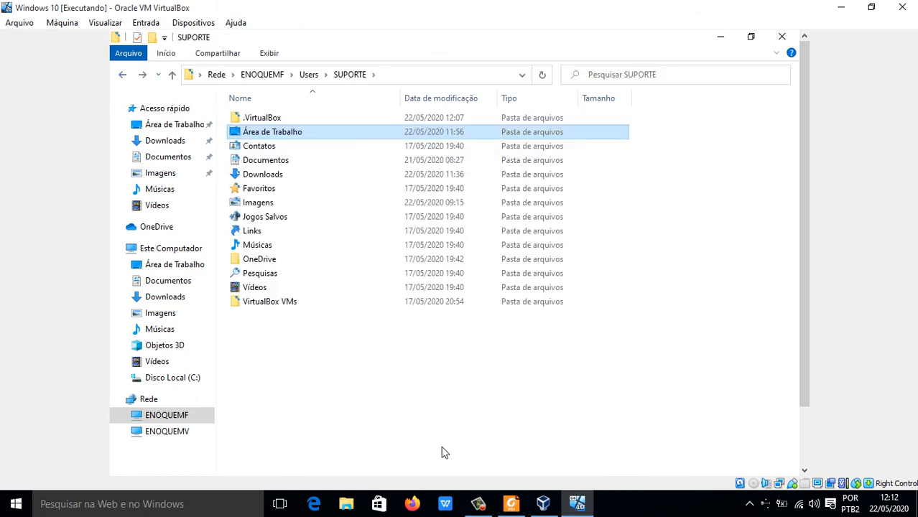
scroll(801, 295, down, 2)
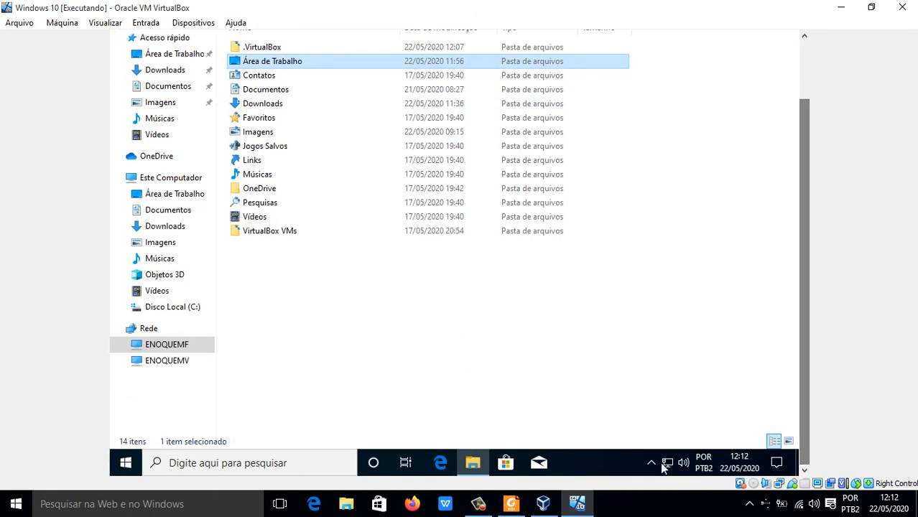
Step: Minimize the virtual machine and create a folder named Arquivos on the host's Win10 (C:) drive in File Explorer
click(841, 7)
click(843, 9)
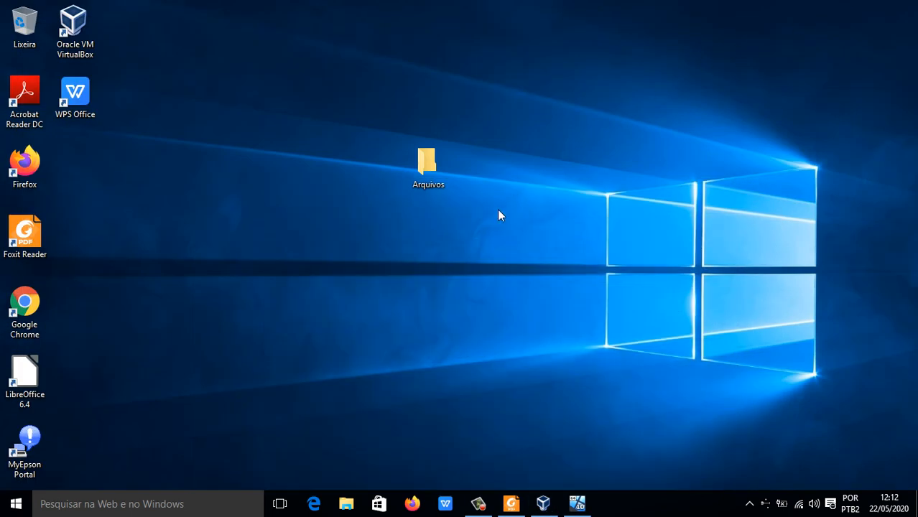
click(347, 504)
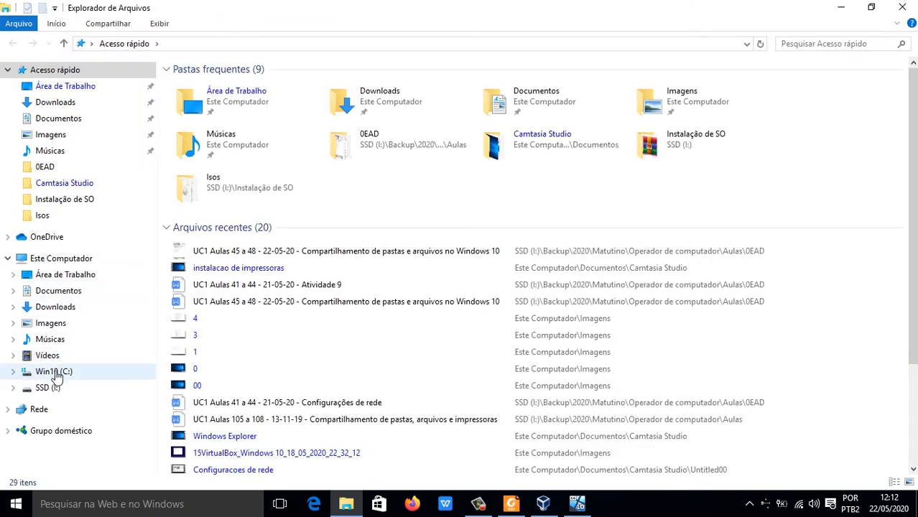
click(56, 373)
right_click(374, 334)
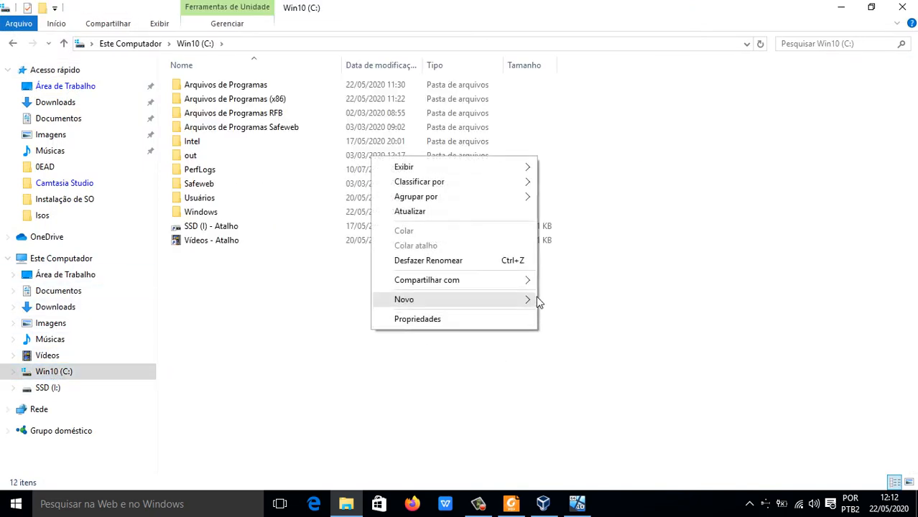
mouse_move(524, 295)
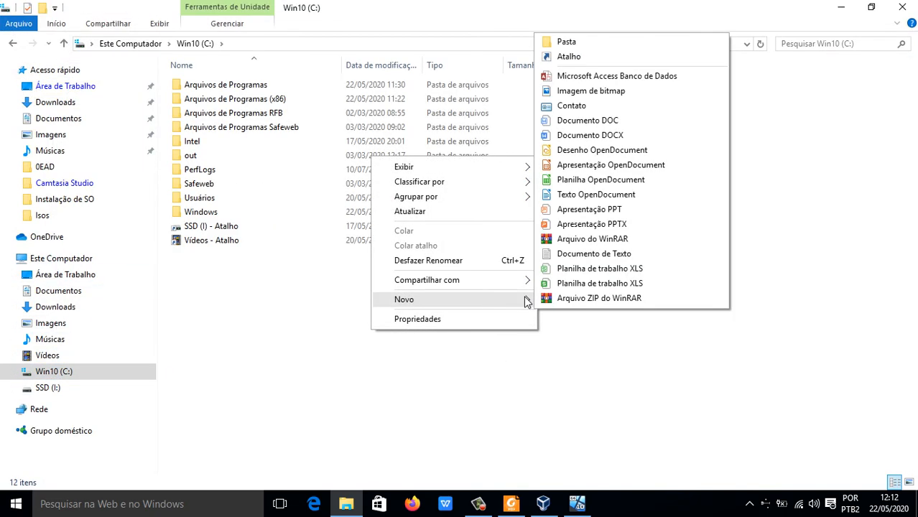
click(644, 44)
text(A)
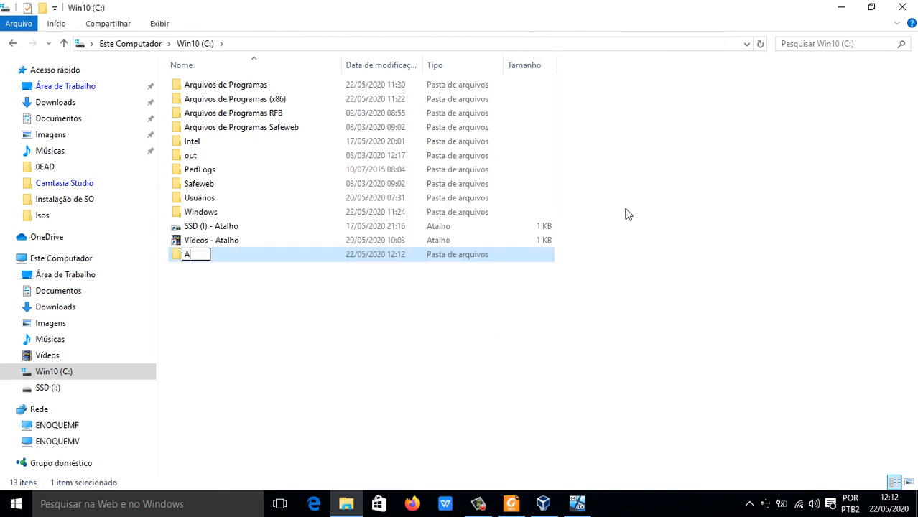
text(rquivos)
key(Return)
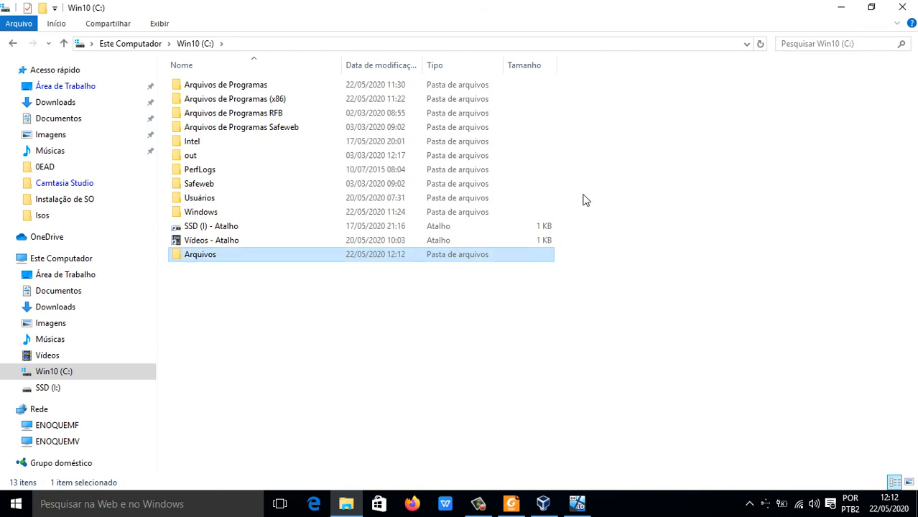
Step: Open the sharing settings in the properties of the new Arquivos folder on drive C
right_click(202, 263)
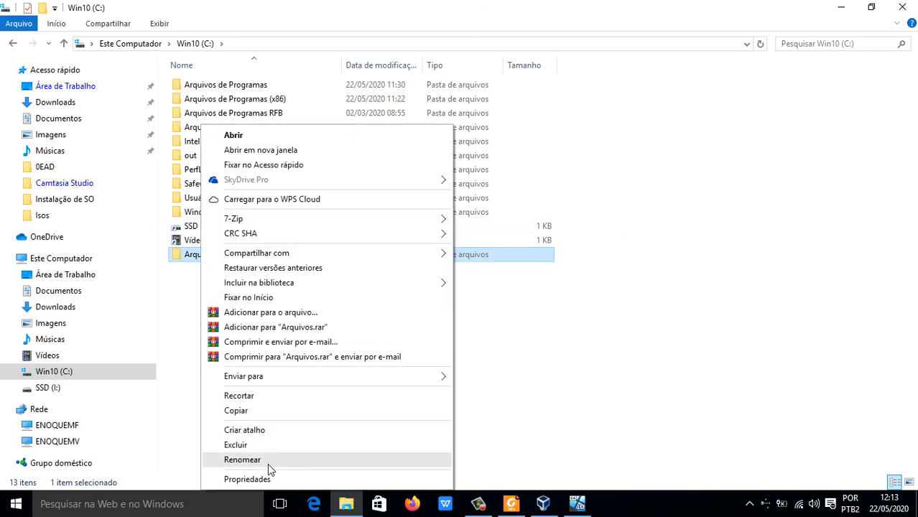
click(600, 388)
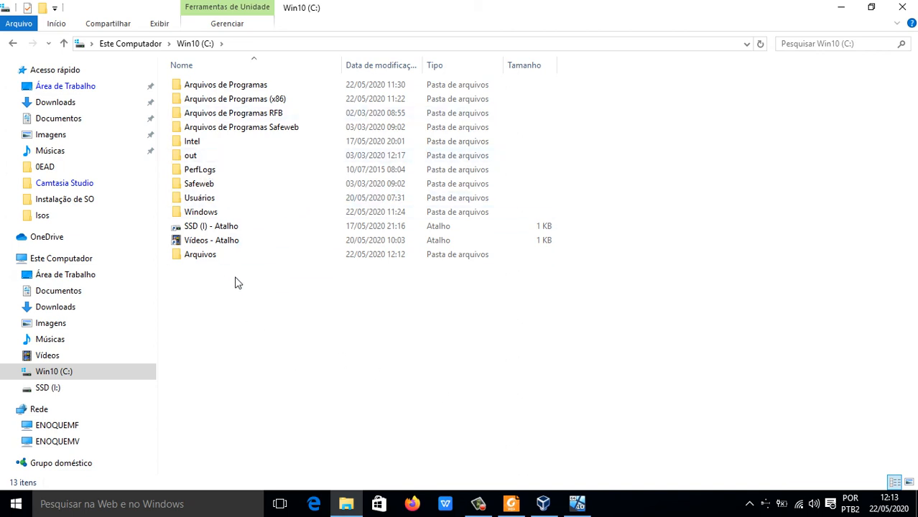
right_click(196, 258)
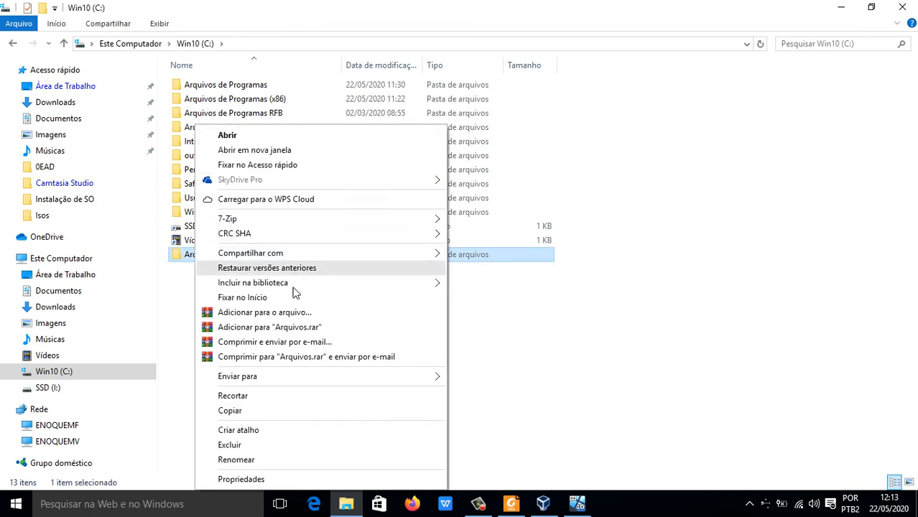
click(288, 479)
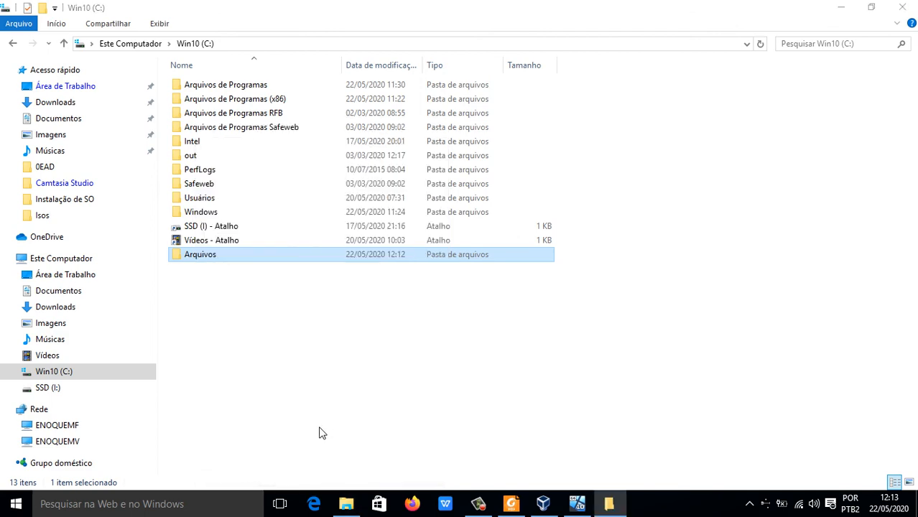
click(292, 373)
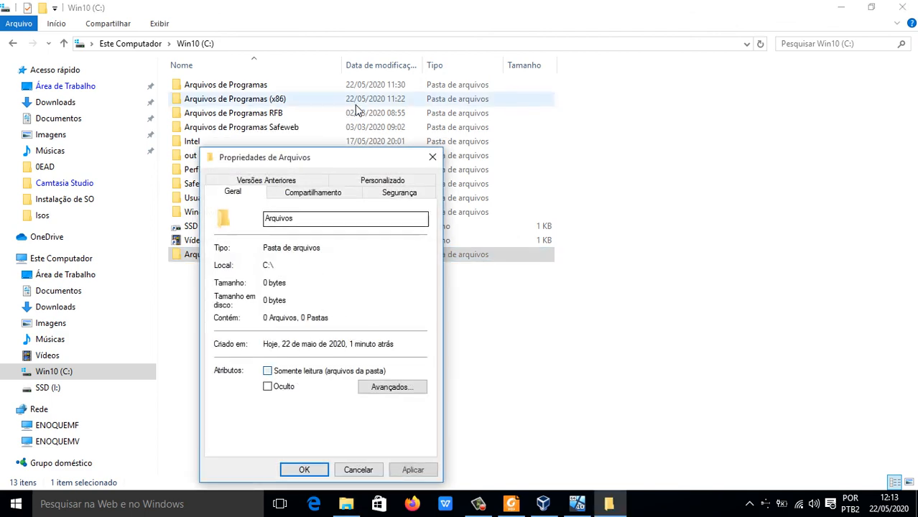
drag(308, 158, 424, 49)
click(429, 84)
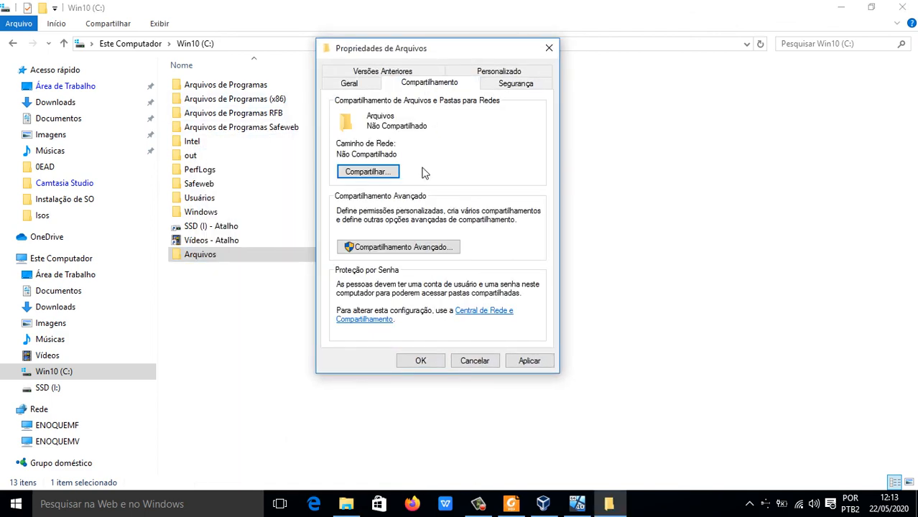
Step: Add the computer owner's user account to the people sharing the Arquivos folder and give it Leitura/Gravação permission
click(375, 176)
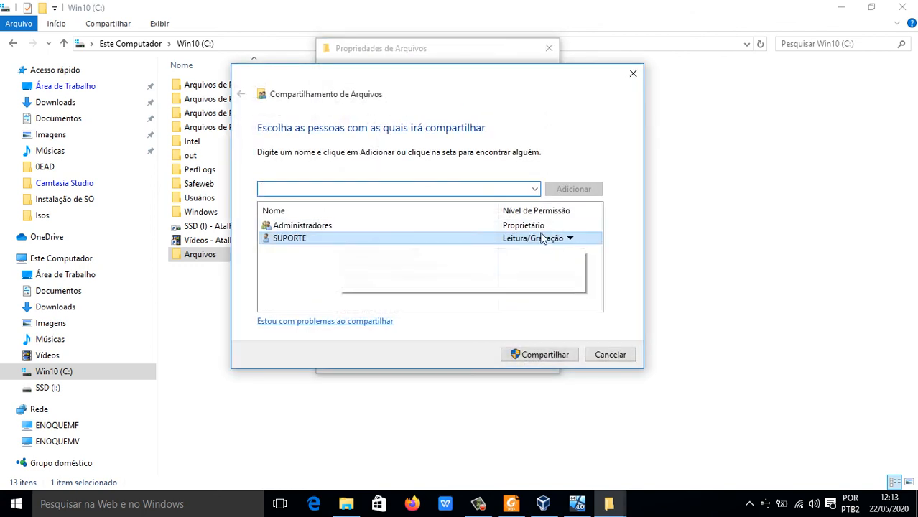
click(534, 189)
click(424, 203)
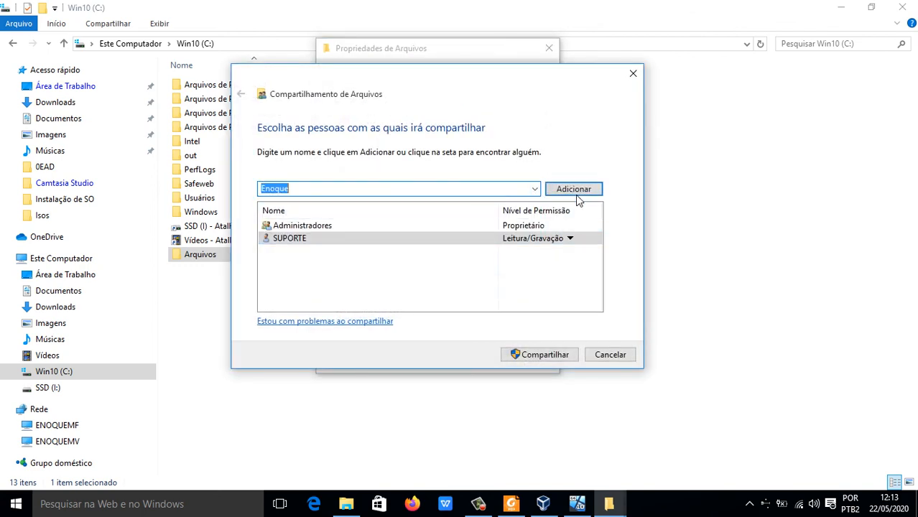
click(580, 190)
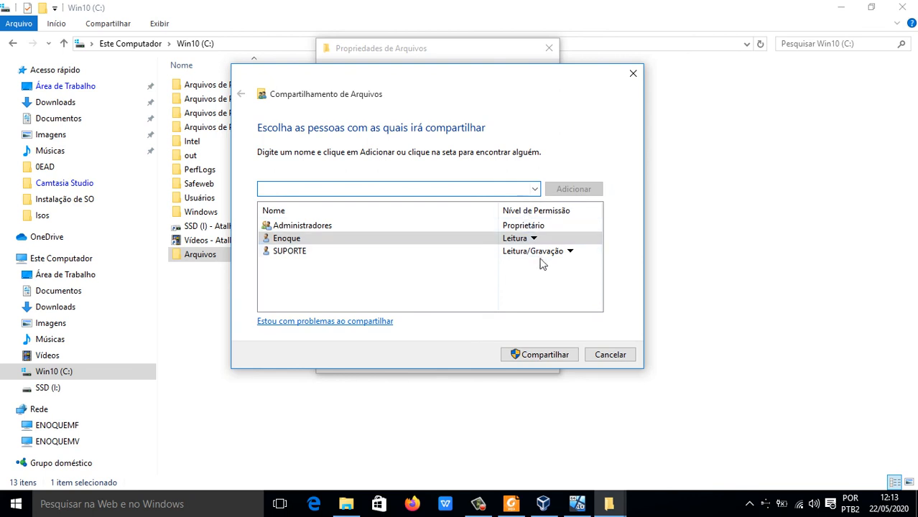
click(533, 238)
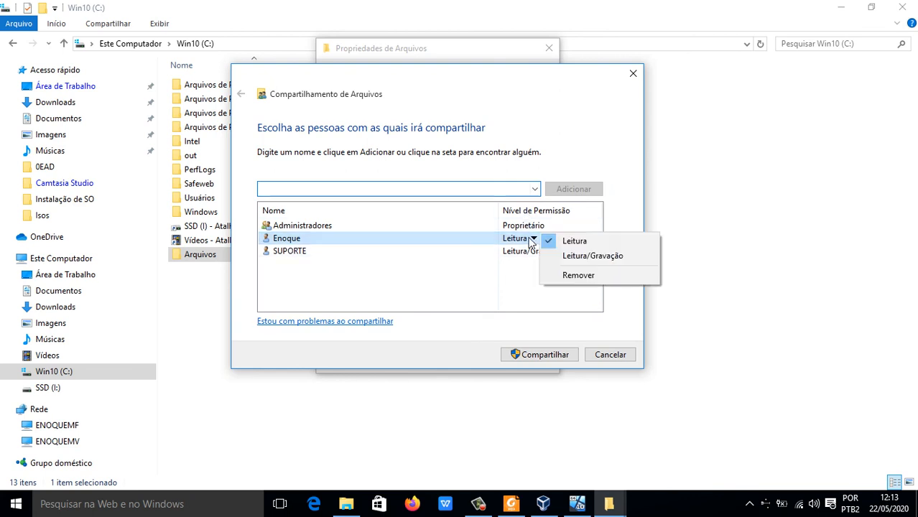
click(567, 255)
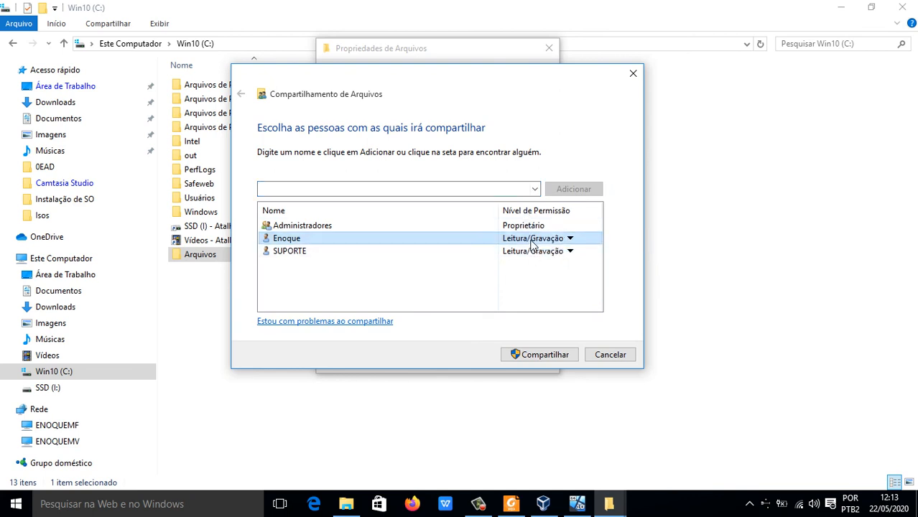
Step: Share the Arquivos folder with the listed users, close its properties, and open the SSD (I:) drive
click(531, 257)
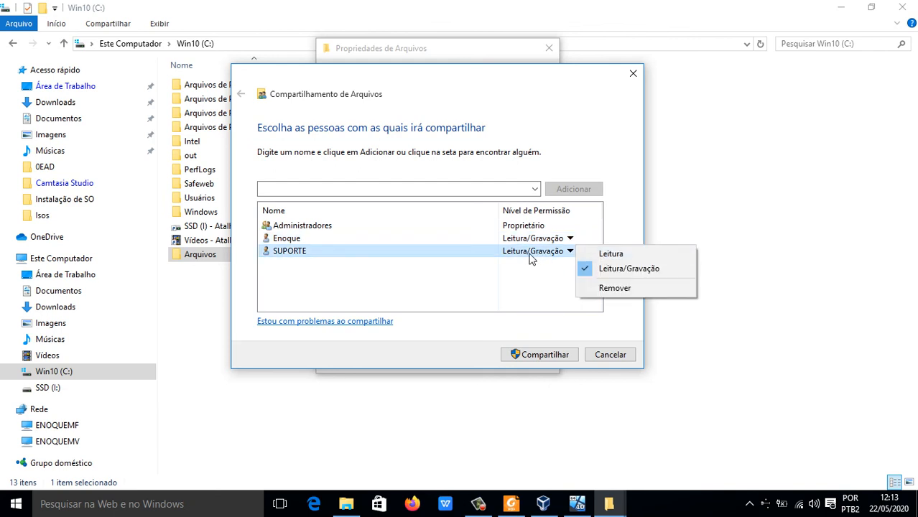
click(495, 305)
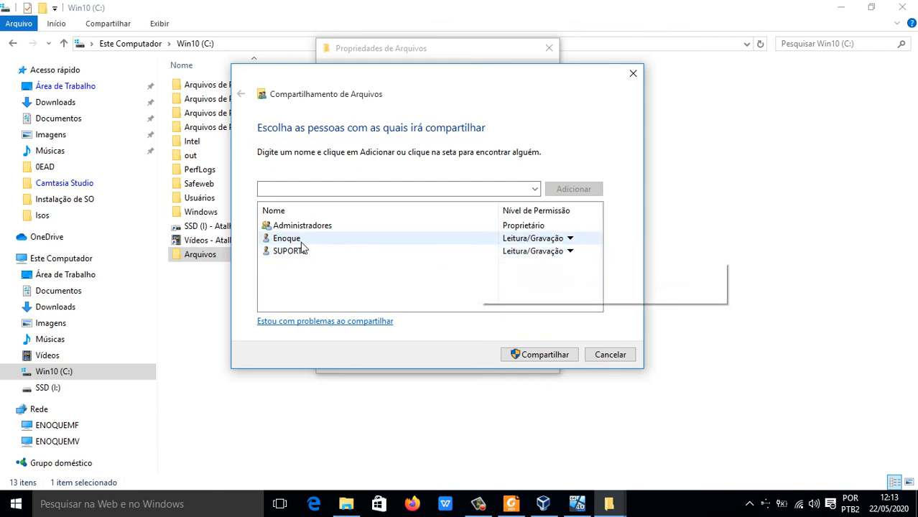
click(529, 355)
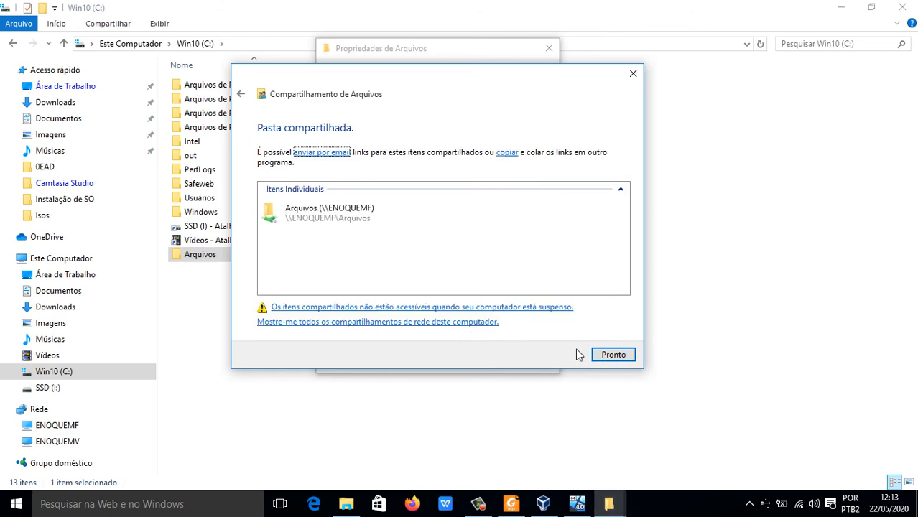
click(619, 356)
click(423, 362)
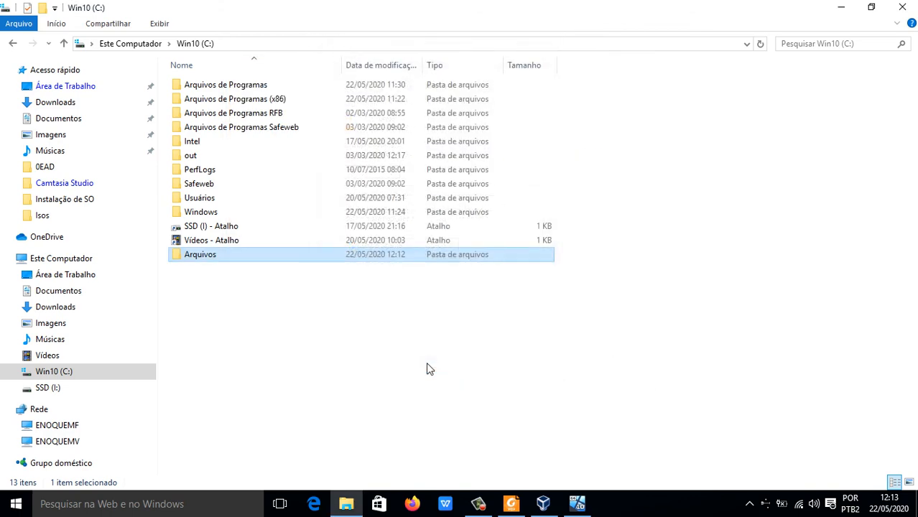
click(425, 367)
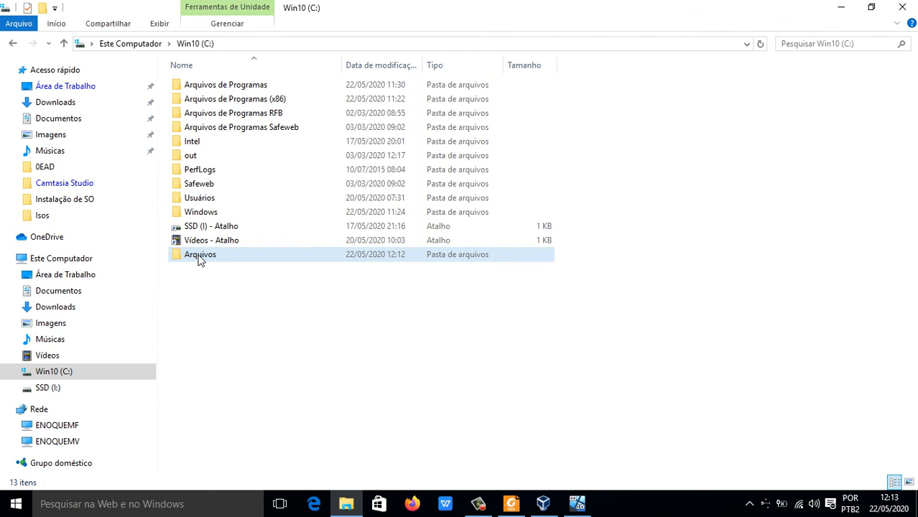
mouse_move(203, 260)
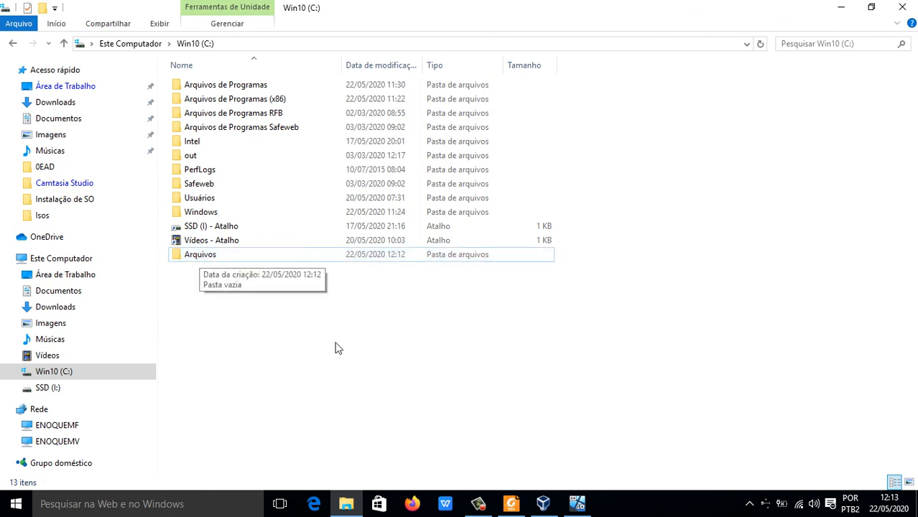
click(47, 387)
Step: Create a new folder with the default name on the SSD (I:) drive and delete it
right_click(353, 309)
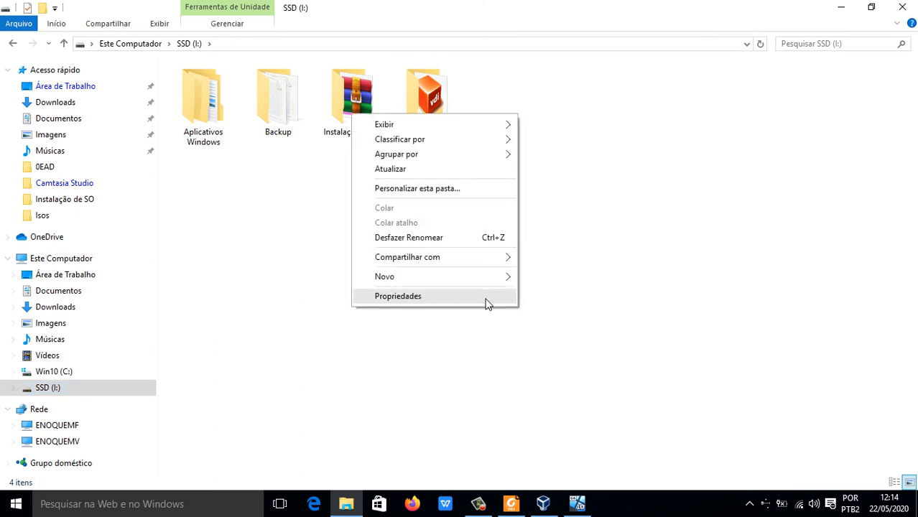
mouse_move(491, 277)
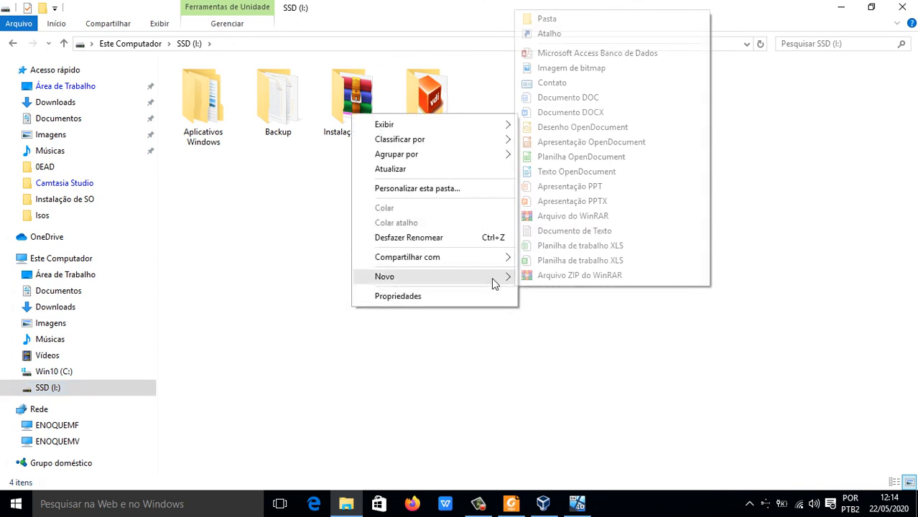
click(614, 20)
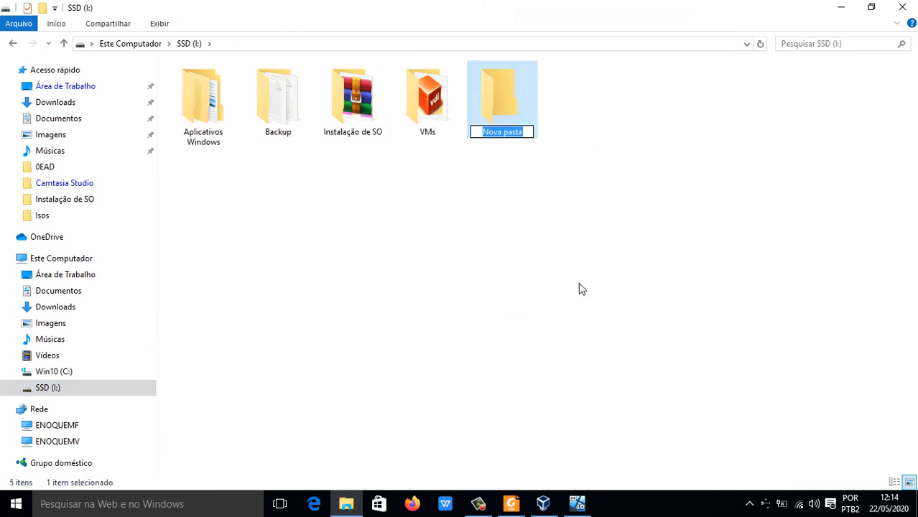
key(Return)
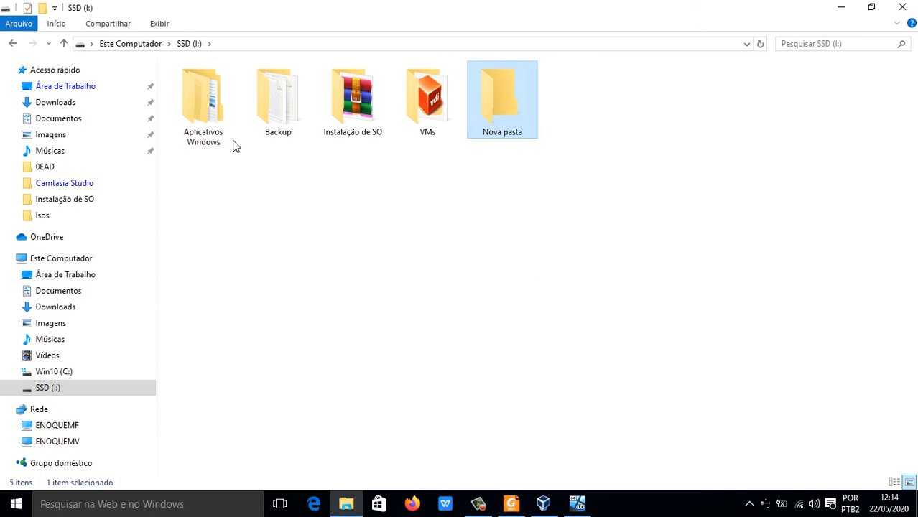
drag(613, 205, 523, 113)
key(Delete)
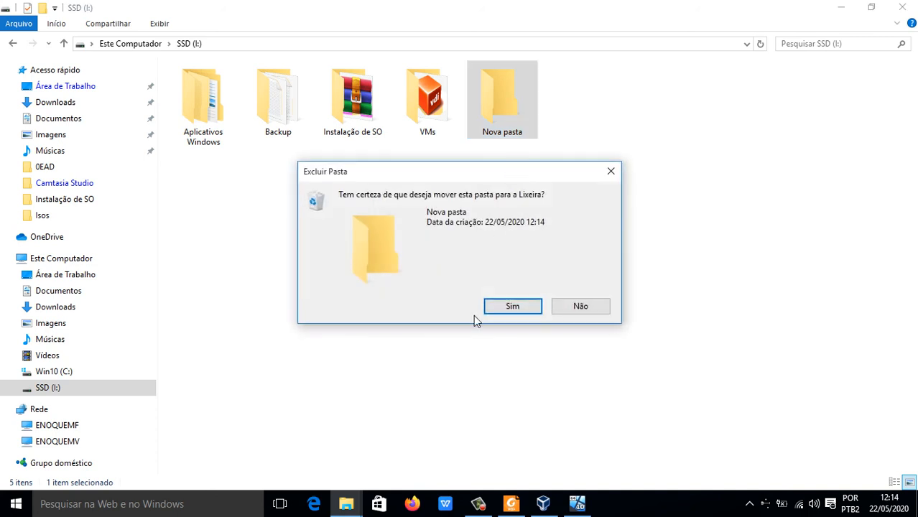
click(511, 307)
double_click(219, 119)
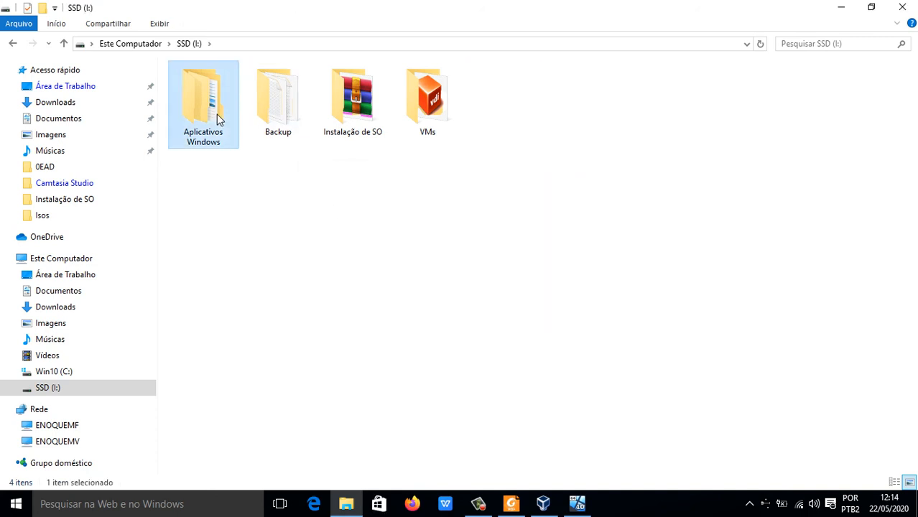
click(12, 44)
right_click(214, 147)
click(718, 269)
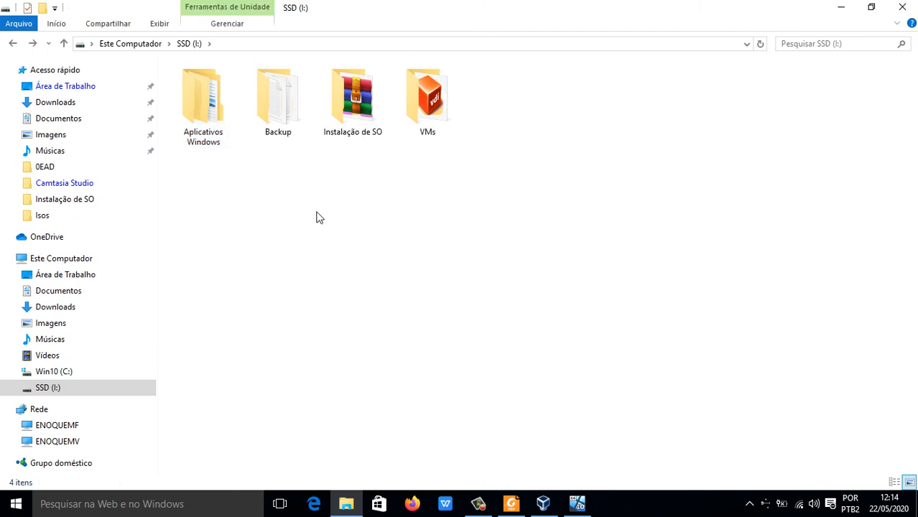
right_click(315, 244)
right_click(218, 148)
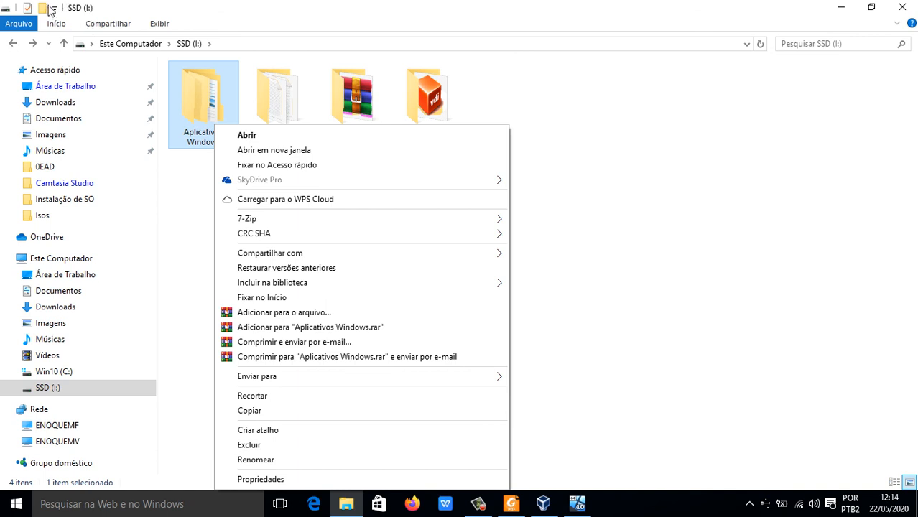
Step: Create a folder named Meus arquivos on the SSD (I:) drive
click(47, 9)
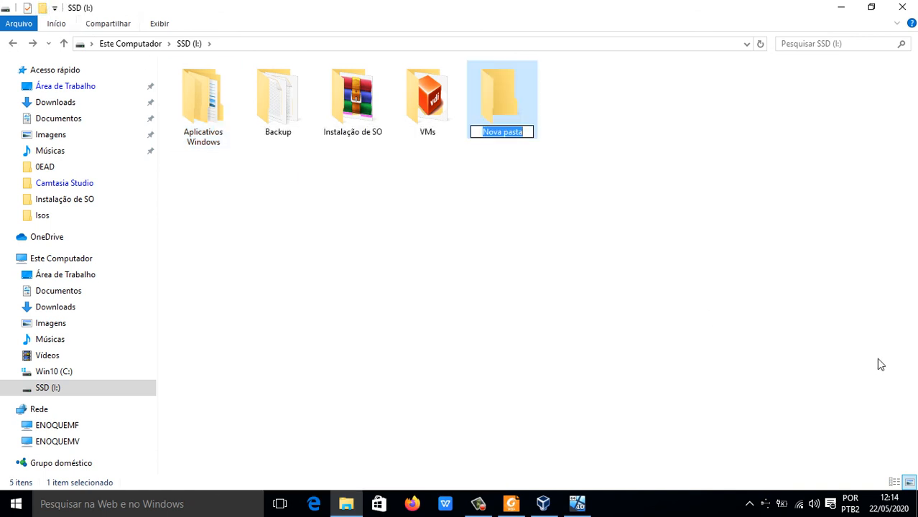
click(654, 261)
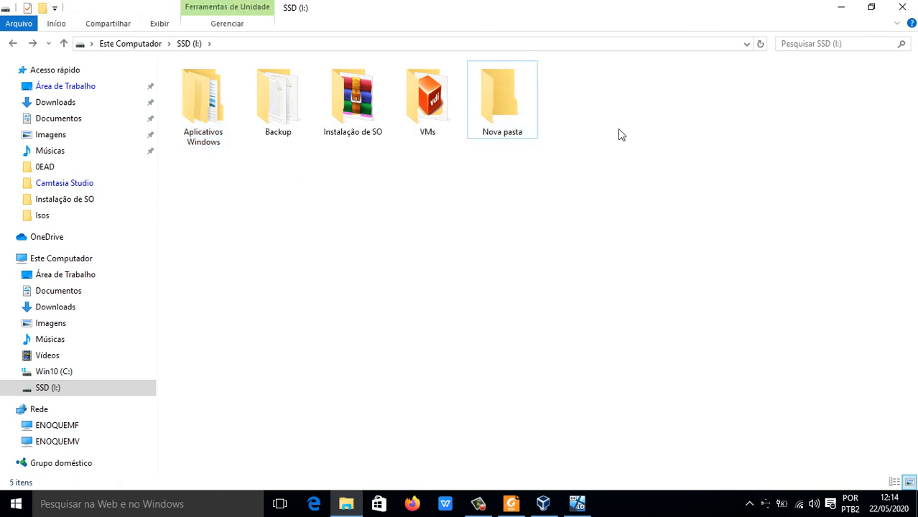
click(538, 136)
key(F2)
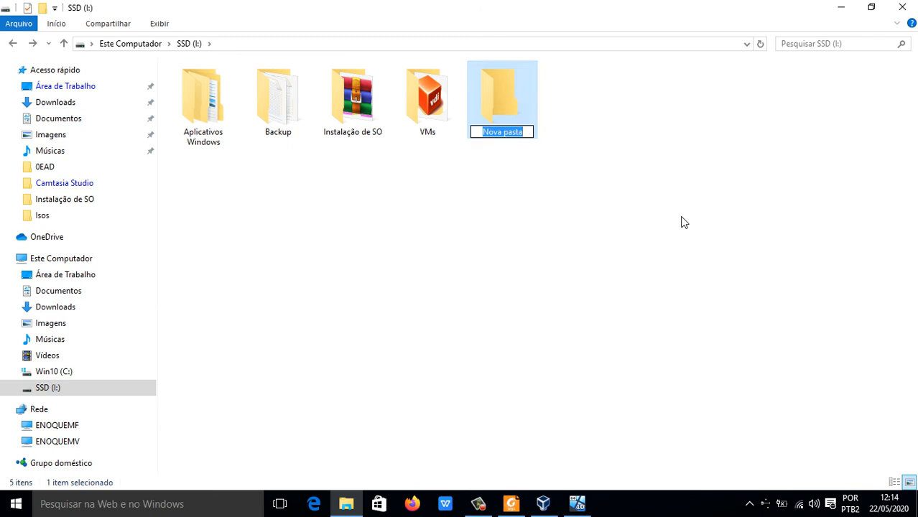
text(Meus arq)
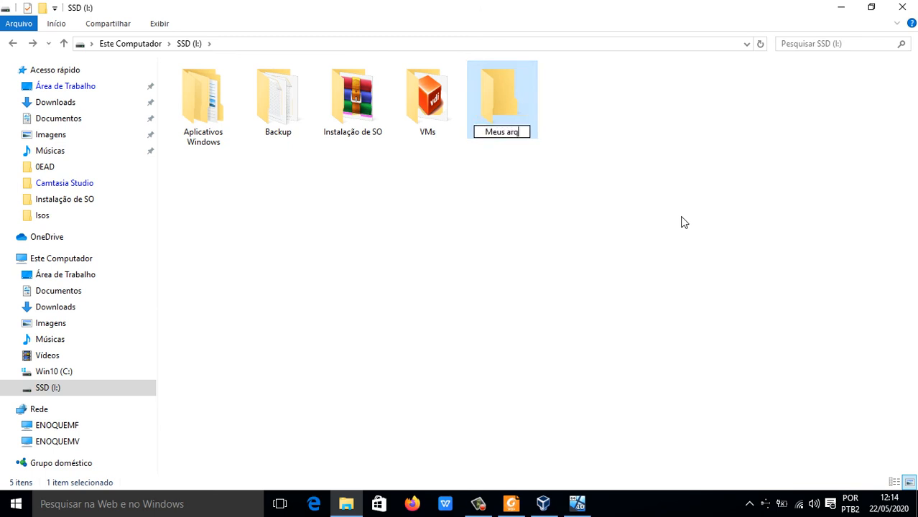
text(uivos)
key(Return)
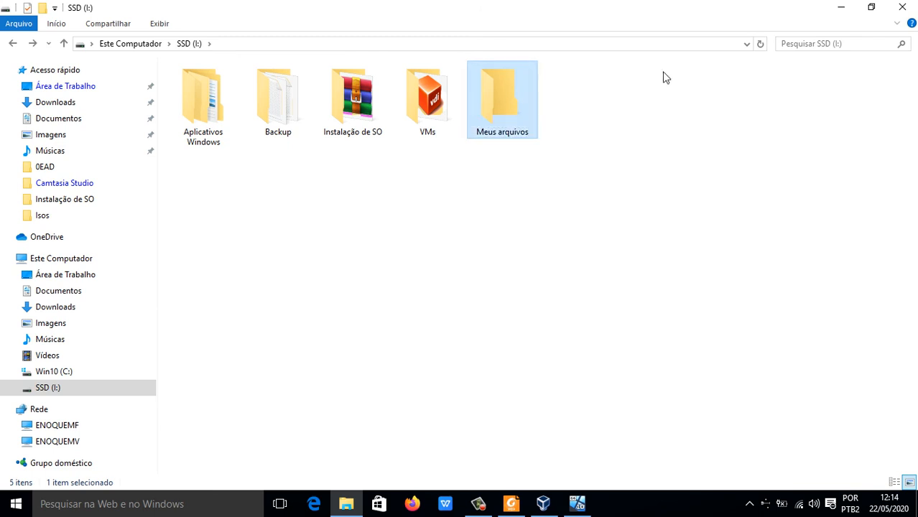
Step: Open the selection of people to share with for the Meus arquivos folder, keeping SUPORTE at Leitura/Gravação
right_click(495, 128)
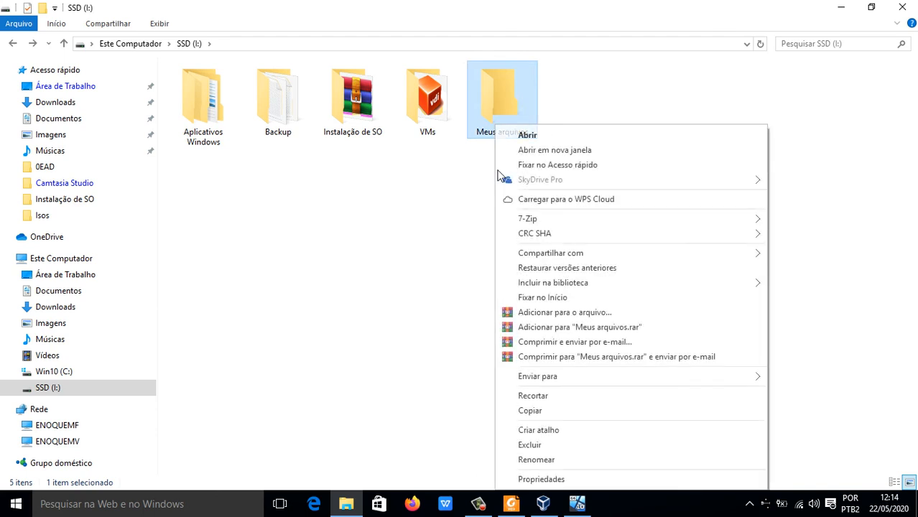
click(532, 482)
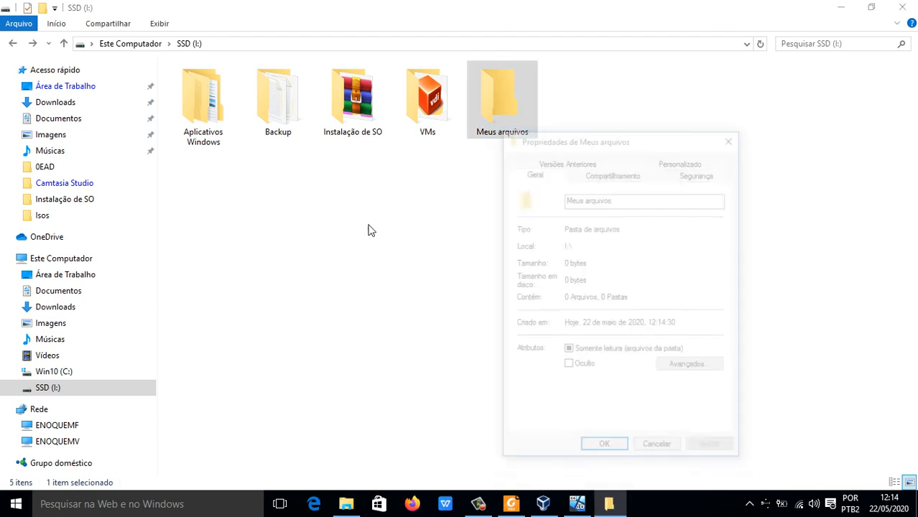
click(629, 178)
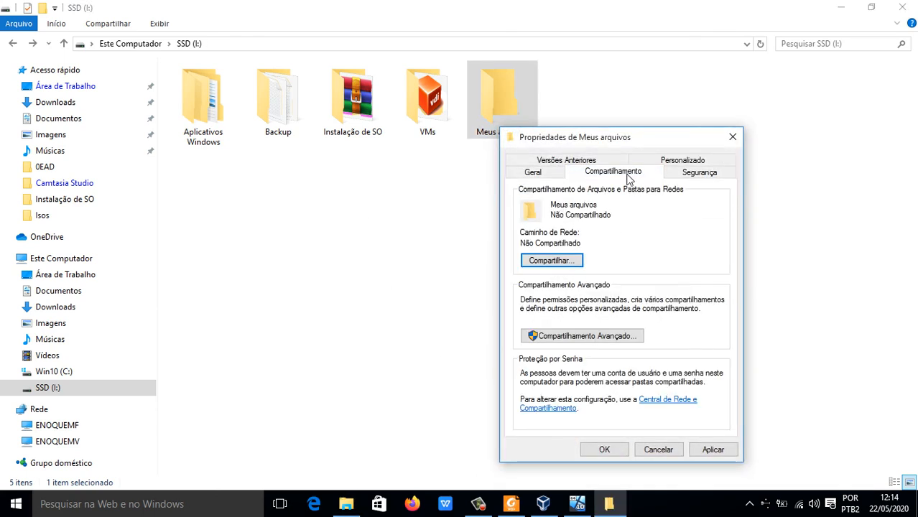
click(557, 262)
click(701, 326)
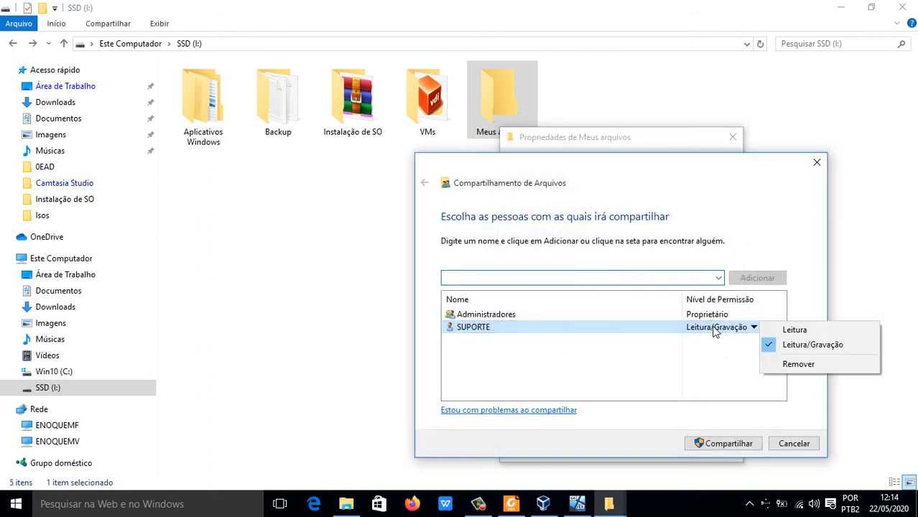
click(710, 296)
Step: Add the computer owner's user account to the Meus arquivos sharing list with Leitura/Gravação permission
click(718, 279)
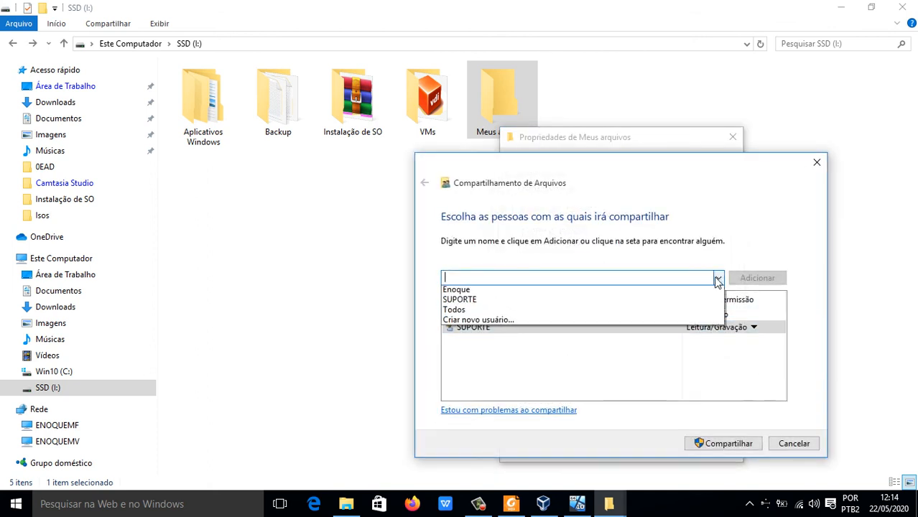
click(640, 289)
click(740, 282)
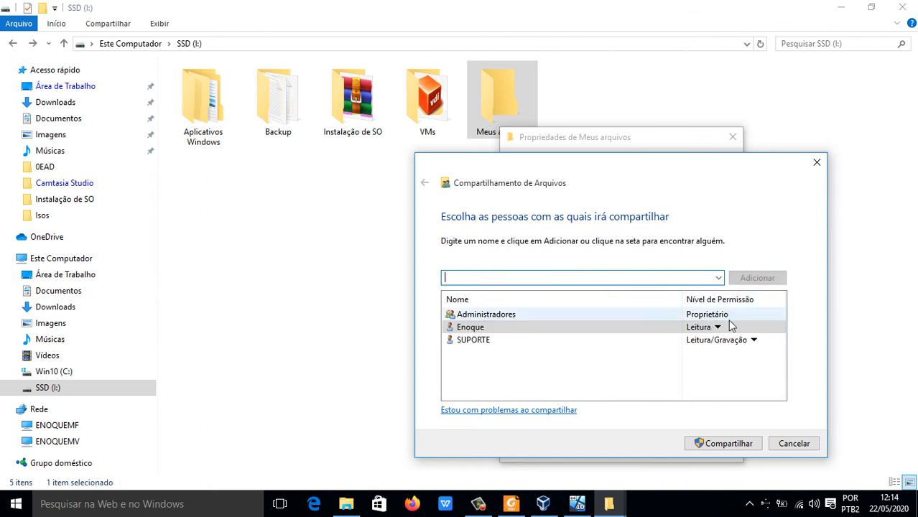
click(710, 327)
click(747, 345)
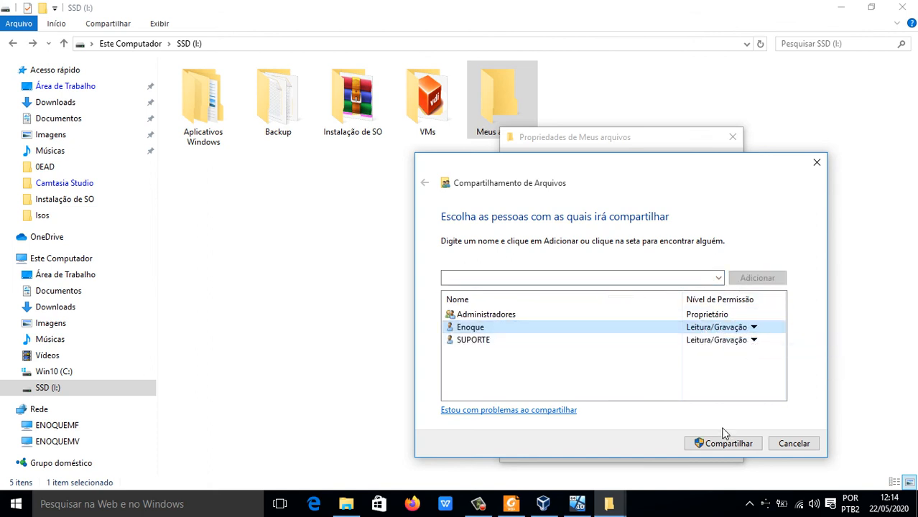
Step: Share the Meus arquivos folder with the listed users and close its properties and the File Explorer window
click(721, 440)
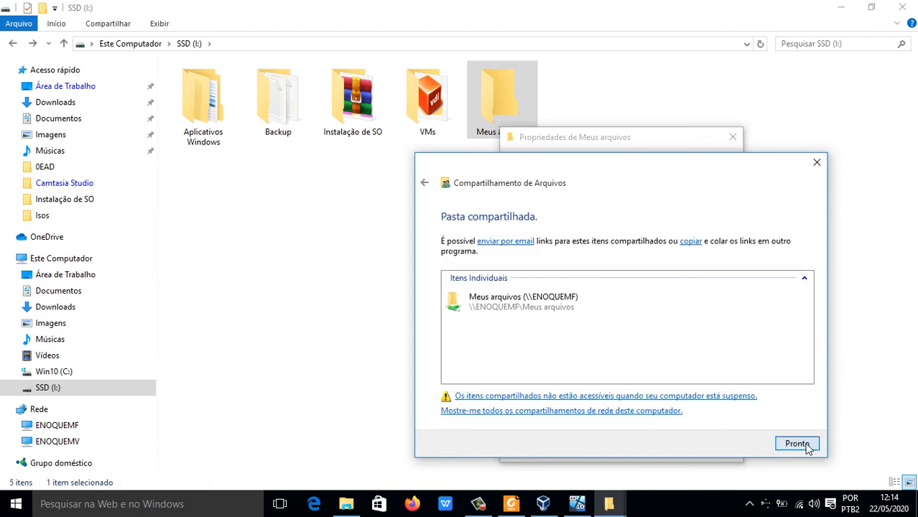
click(806, 446)
click(604, 450)
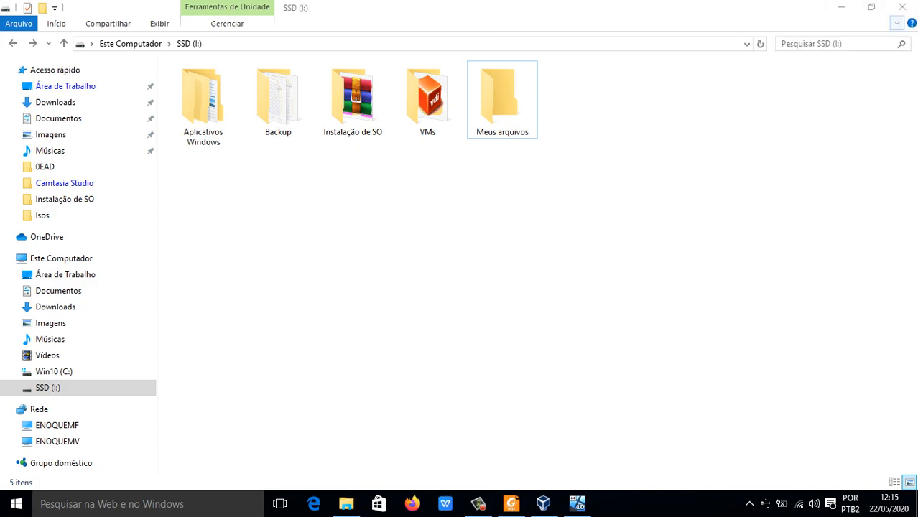
click(906, 11)
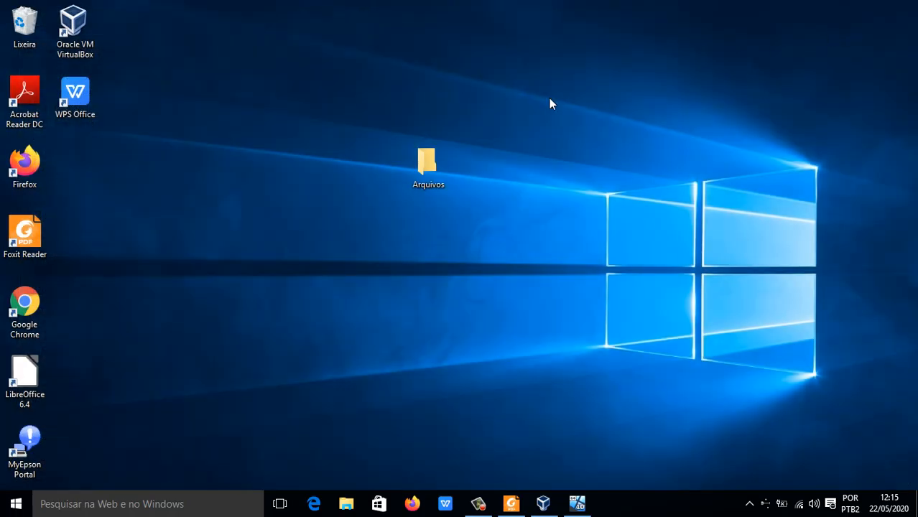
Step: Delete the Arquivos folder from the host's desktop, moving it to the Lixeira
drag(545, 143, 419, 223)
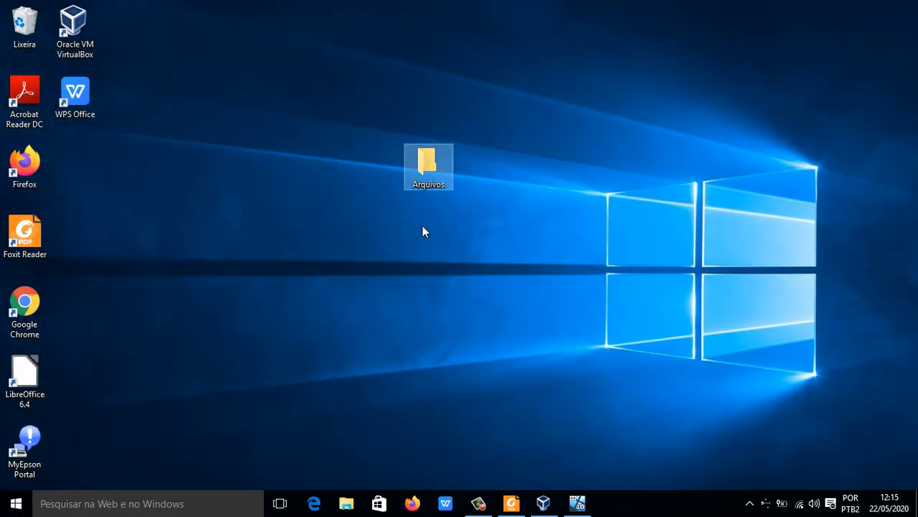
key(Delete)
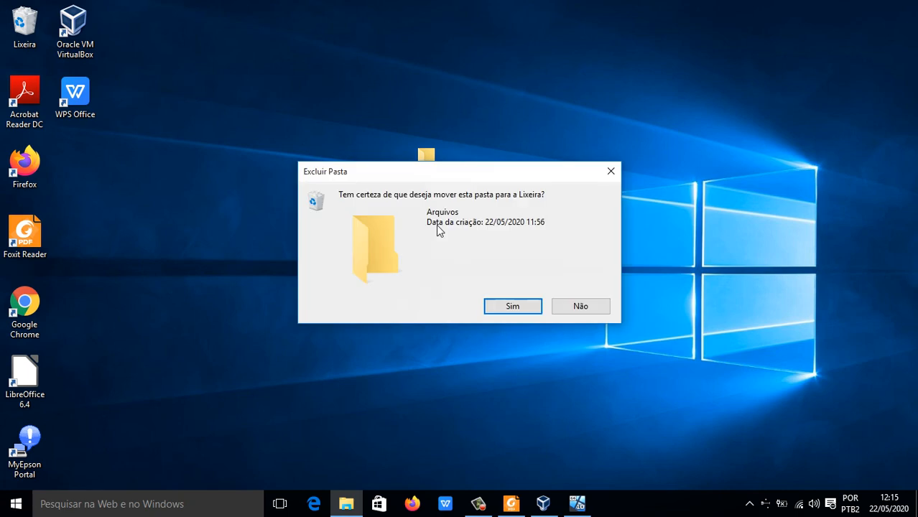
click(519, 310)
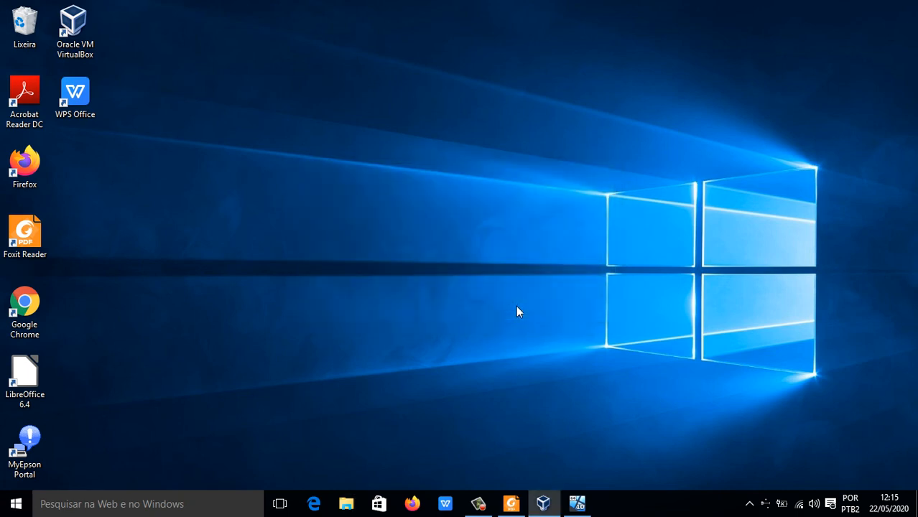
Step: Switch to the Windows 10 virtual machine and refresh the list of folders shared by ENOQUEMF on the network
click(582, 497)
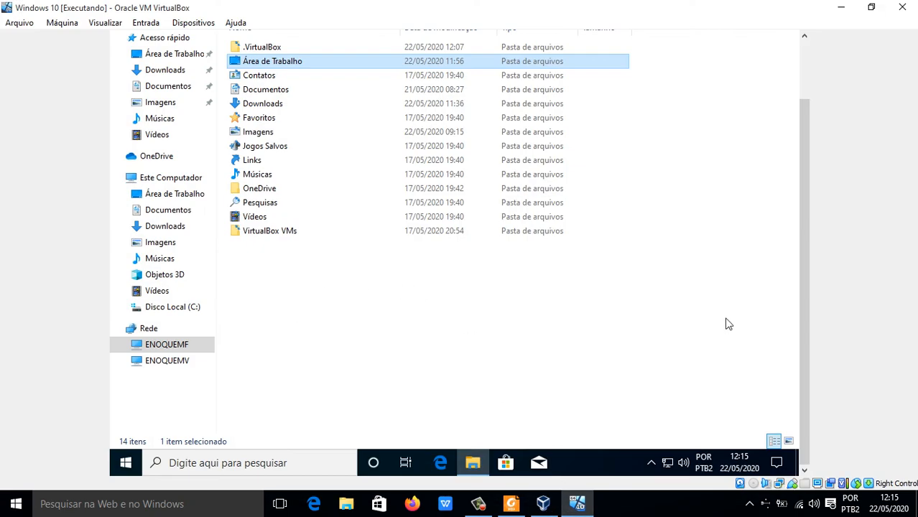
scroll(814, 301, up, 3)
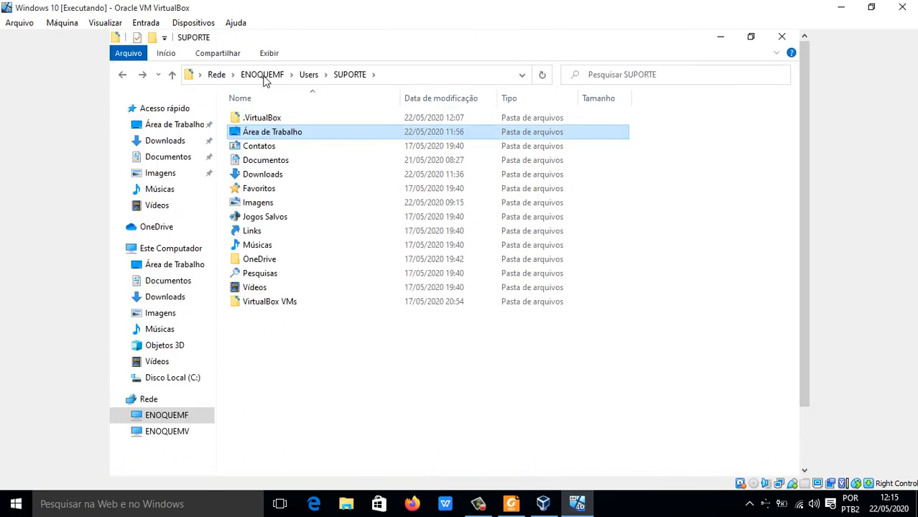
click(263, 75)
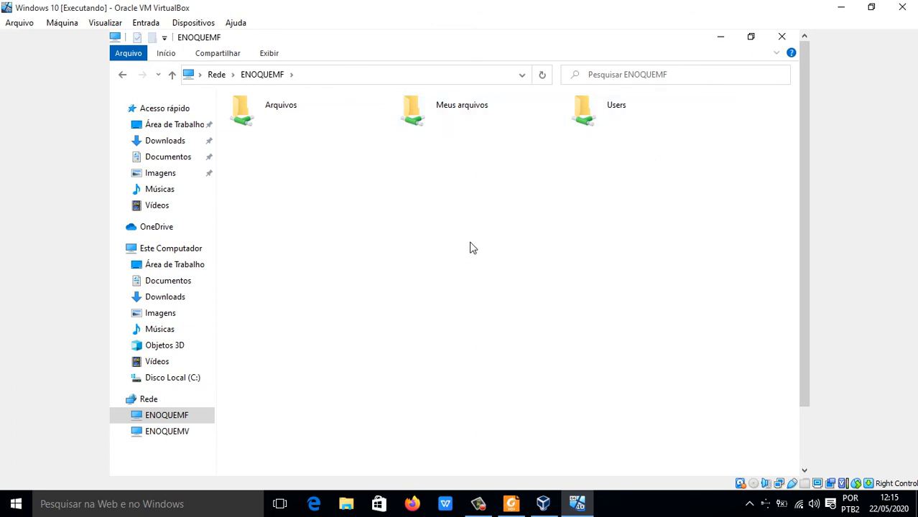
right_click(431, 233)
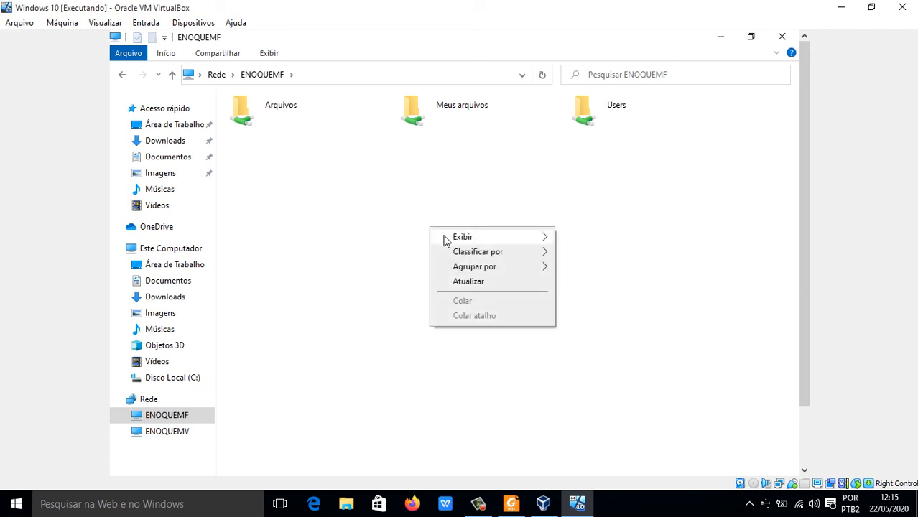
click(474, 281)
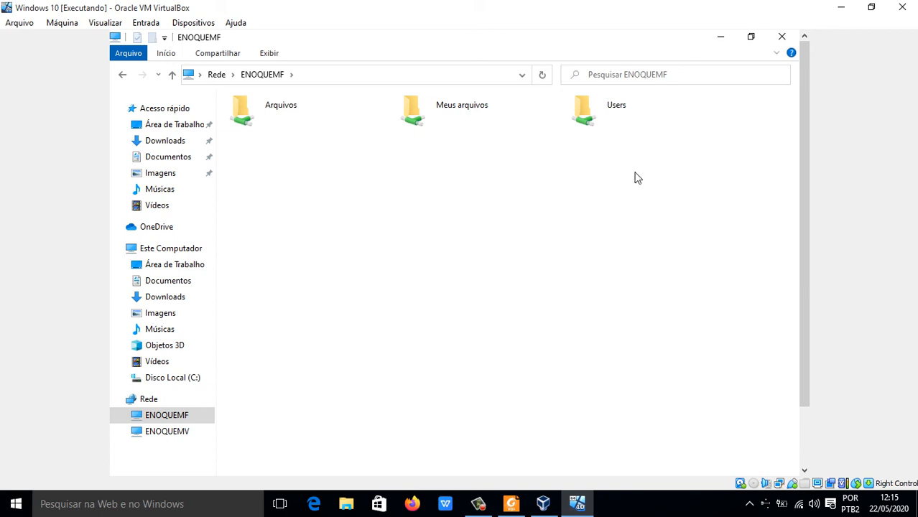
Step: View the contents of the shared Meus arquivos folder and return to the ENOQUEMF shares
click(261, 104)
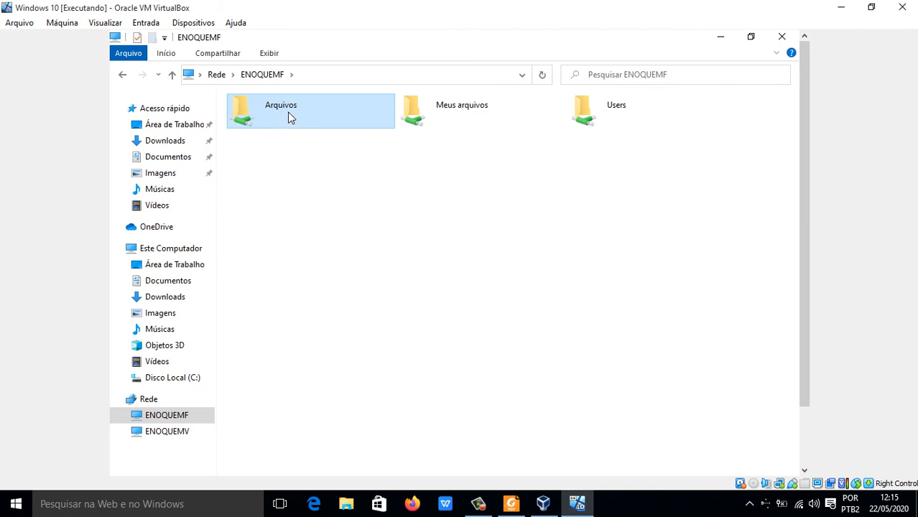
double_click(450, 115)
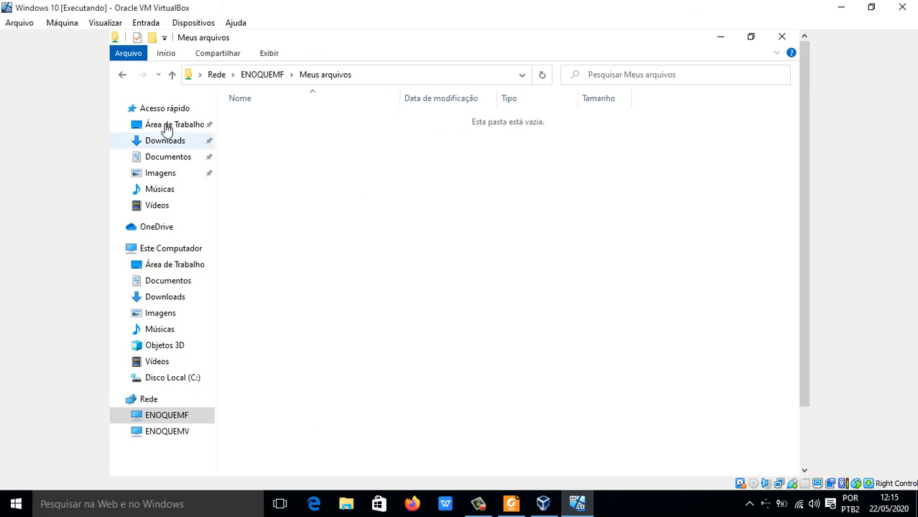
click(122, 75)
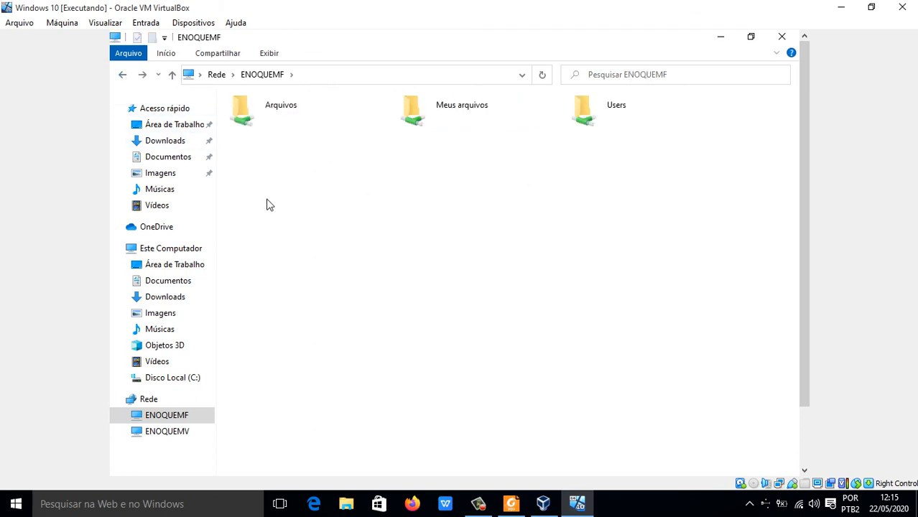
Step: Copy winrar-x64-590br from the virtual machine's Downloads folder into the shared Arquivos folder on ENOQUEMF
click(164, 159)
click(165, 141)
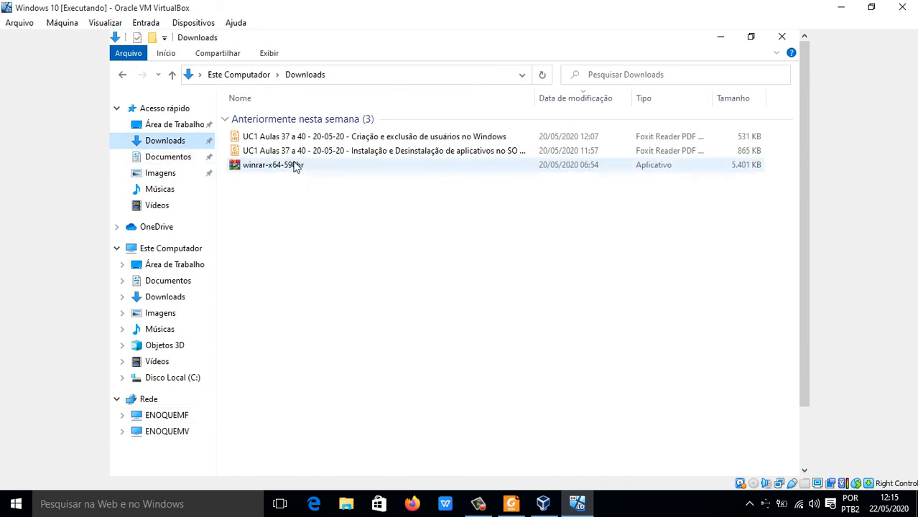
click(295, 167)
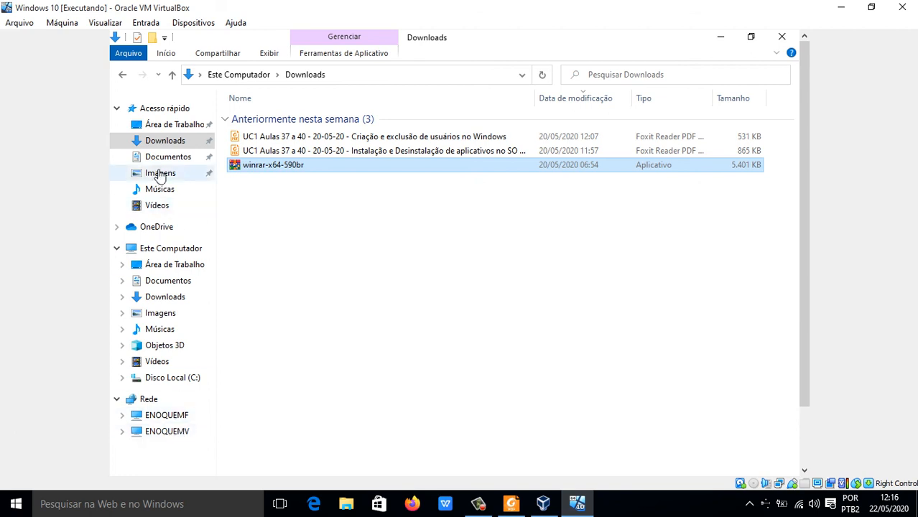
click(124, 77)
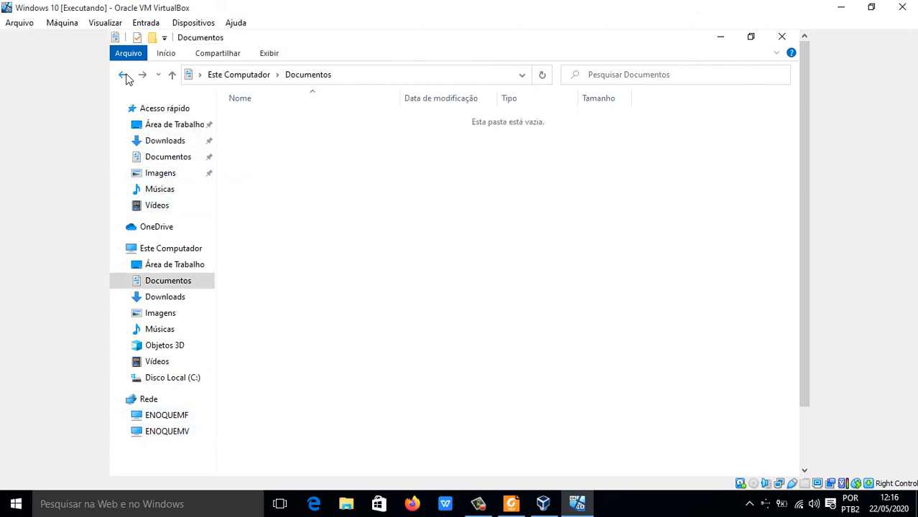
click(124, 76)
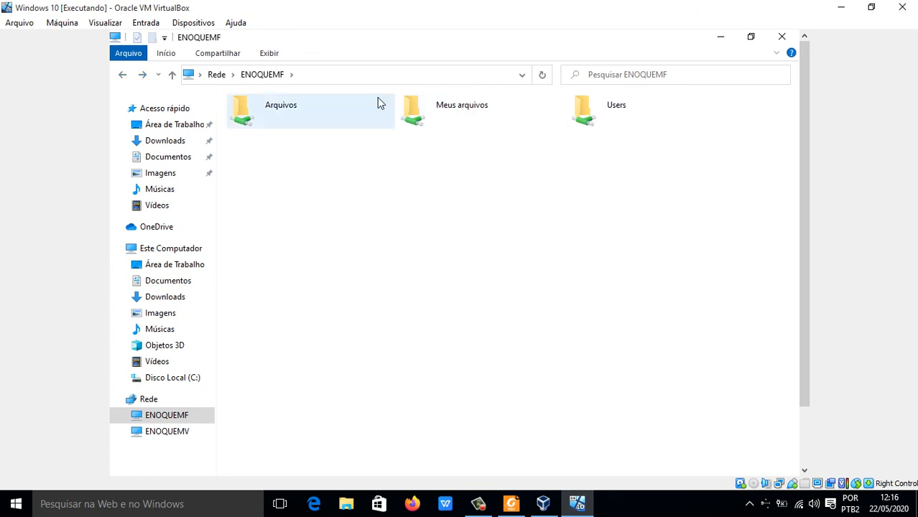
click(285, 109)
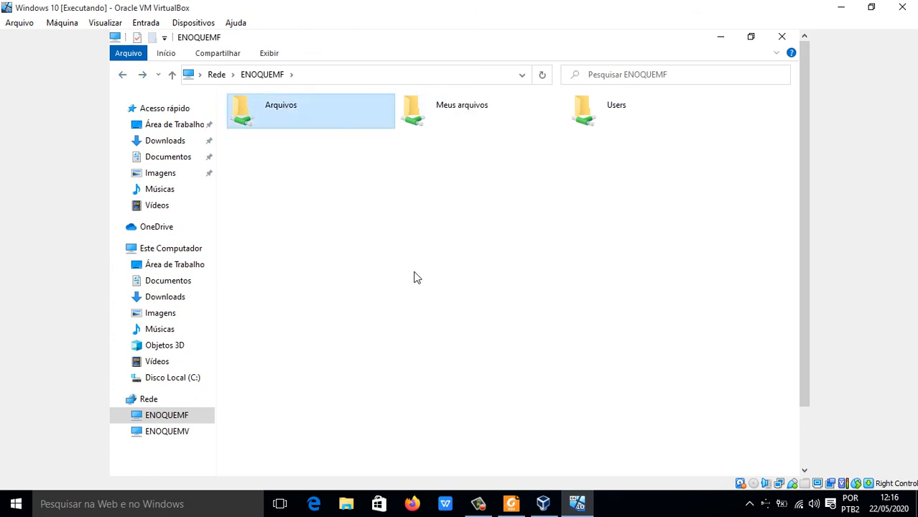
double_click(289, 112)
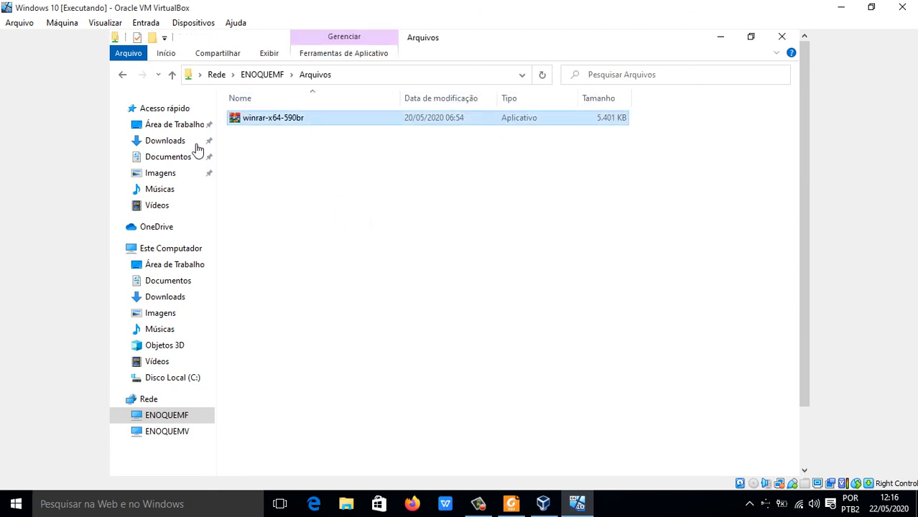
Step: Paste the copied winrar-x64-590br file into the shared Meus arquivos folder on ENOQUEMF as well
click(122, 75)
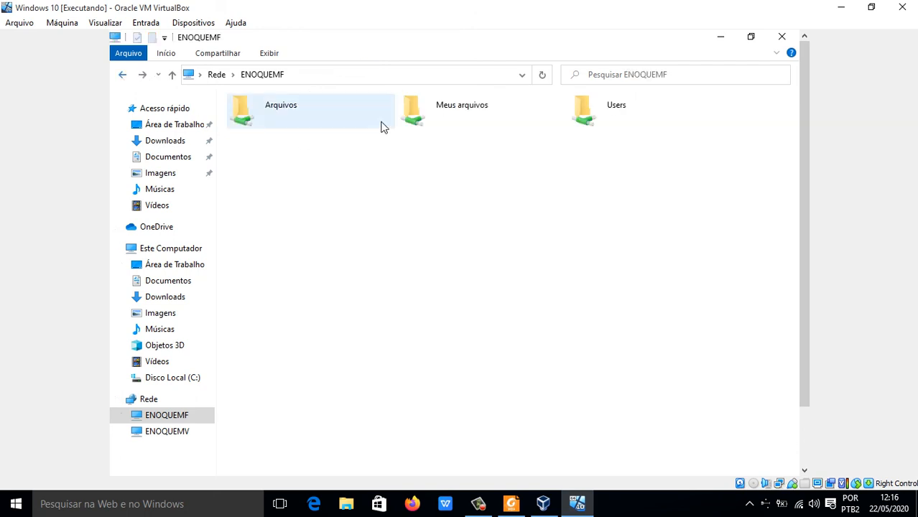
double_click(462, 116)
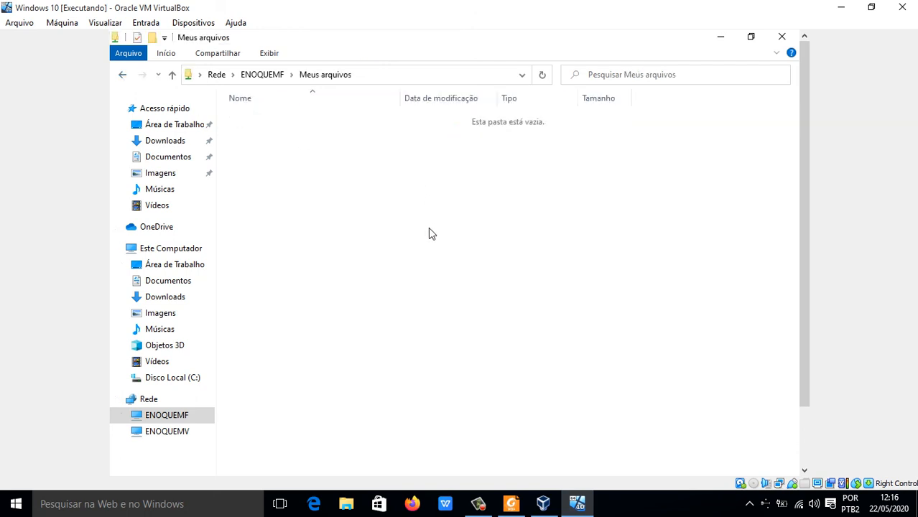
key(ctrl+v)
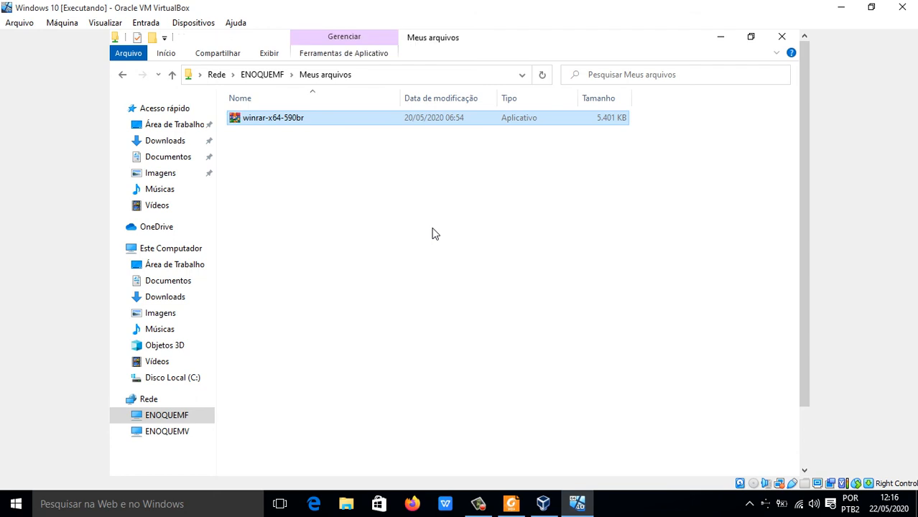
click(501, 422)
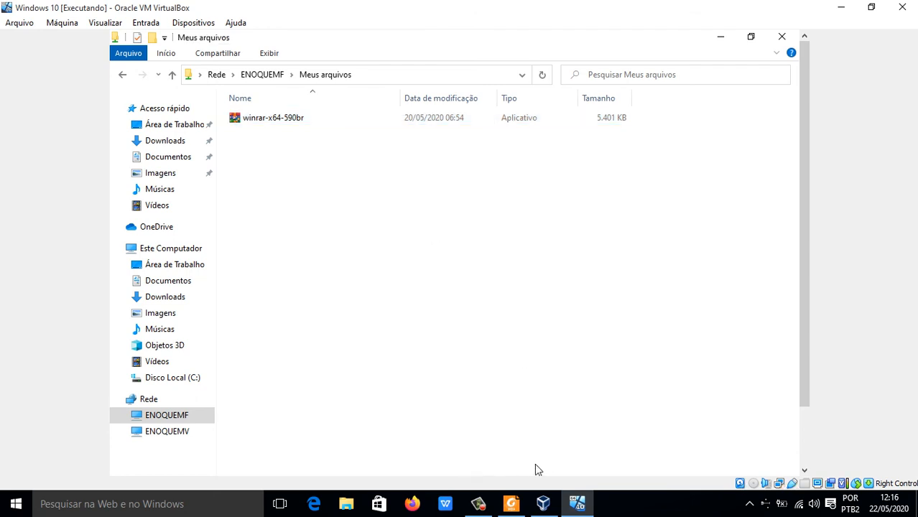
Step: Open the Meus arquivos folder on the host's SSD (I:) drive in File Explorer to check for the copied file
click(346, 504)
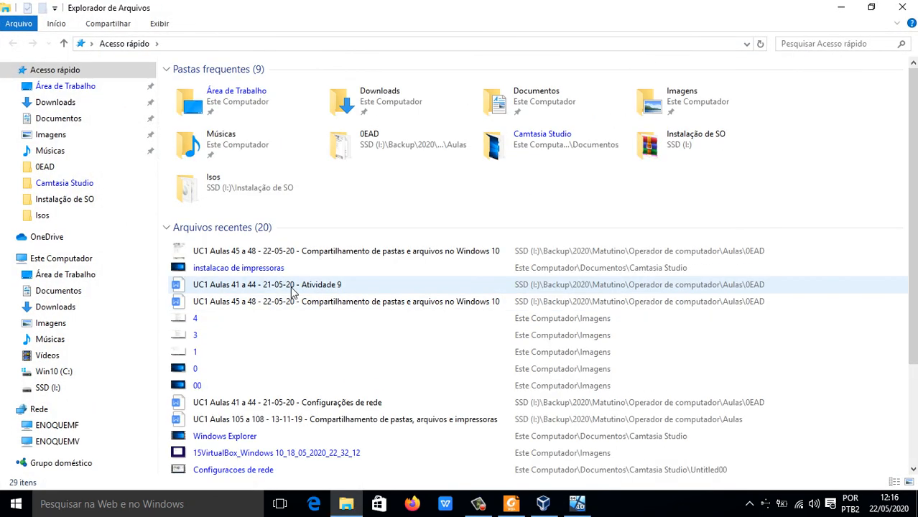
click(45, 392)
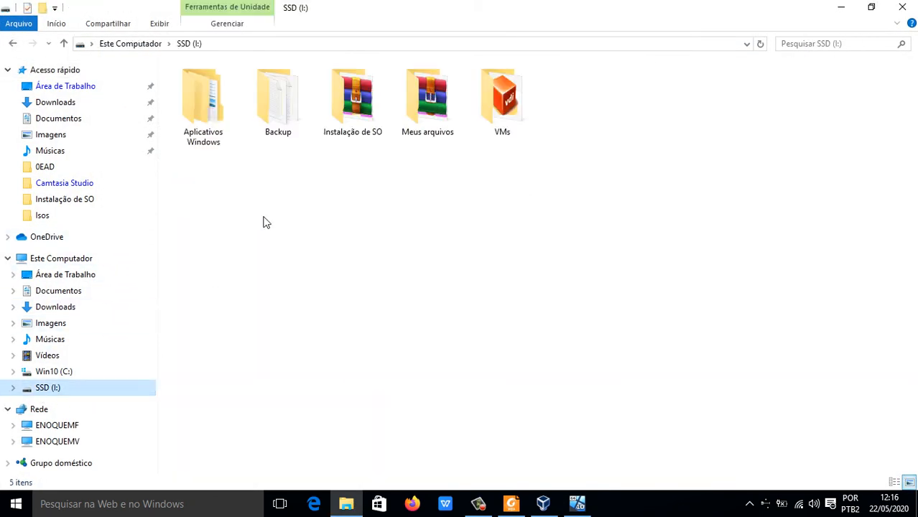
double_click(428, 132)
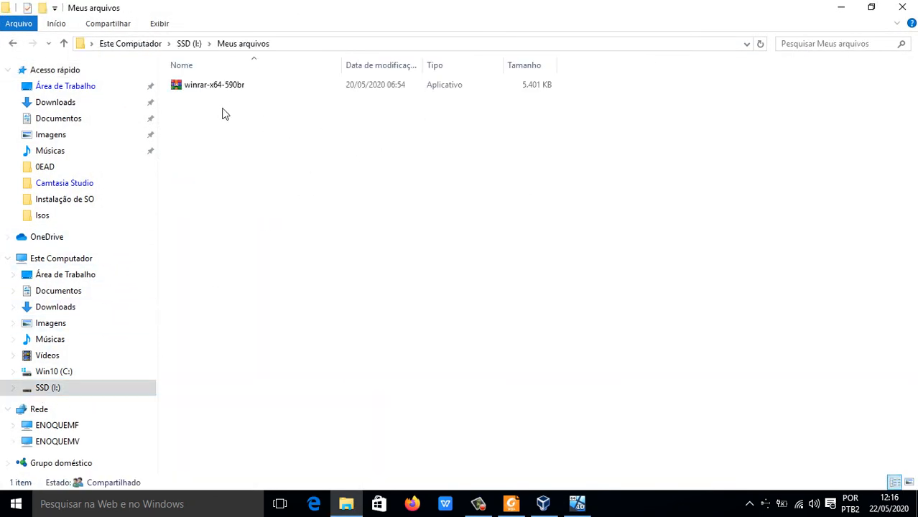
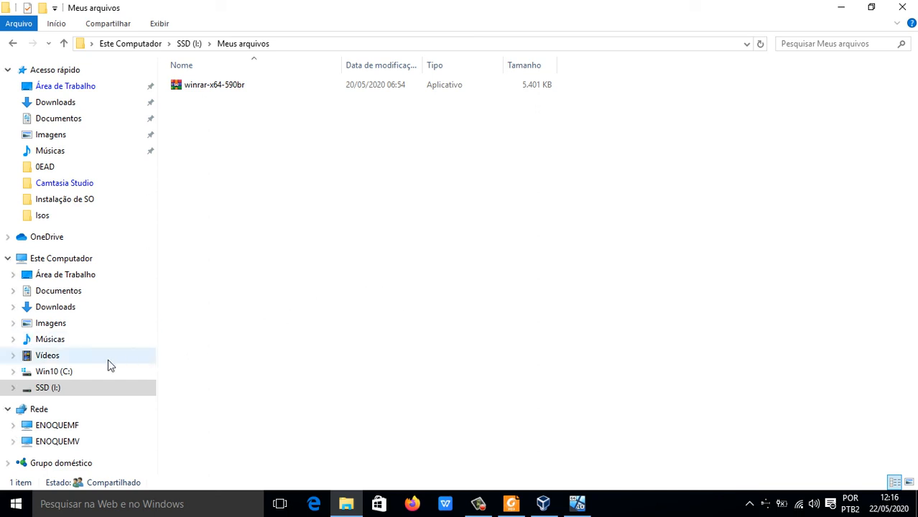
Step: Check the host's Arquivos folder on Win10 (C:) for the copied file, and return to the ENOQUEMF shares in the Windows 10 virtual machine
click(63, 374)
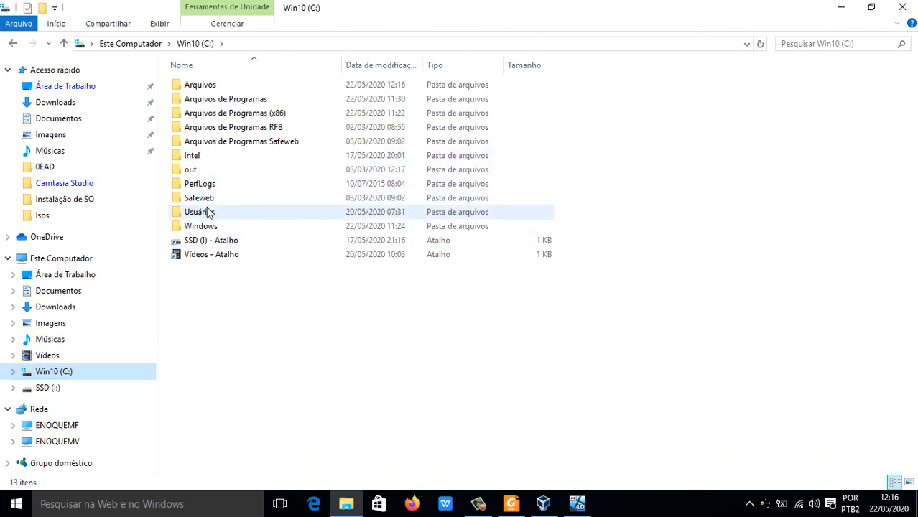
double_click(204, 86)
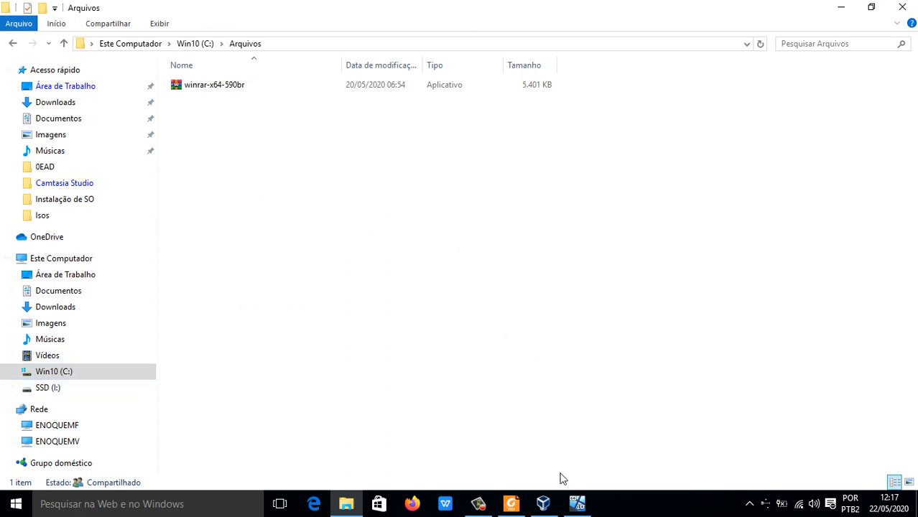
click(577, 503)
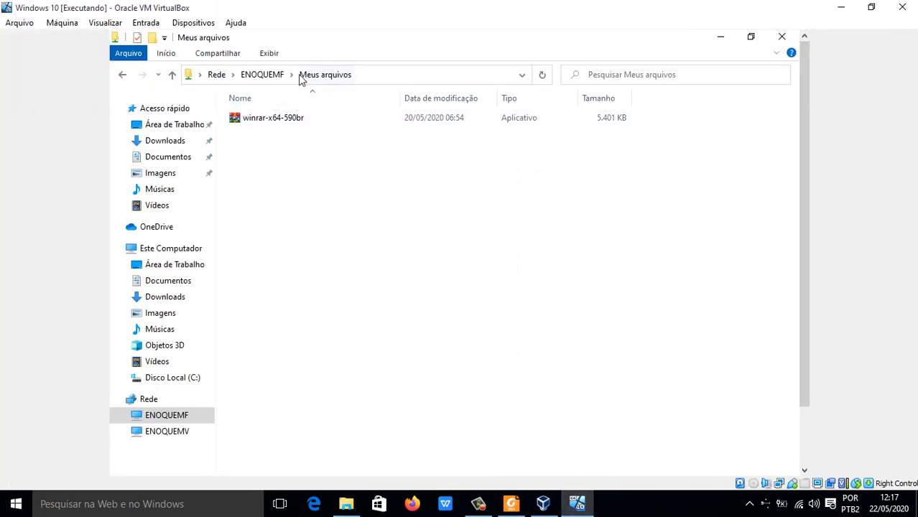
click(256, 80)
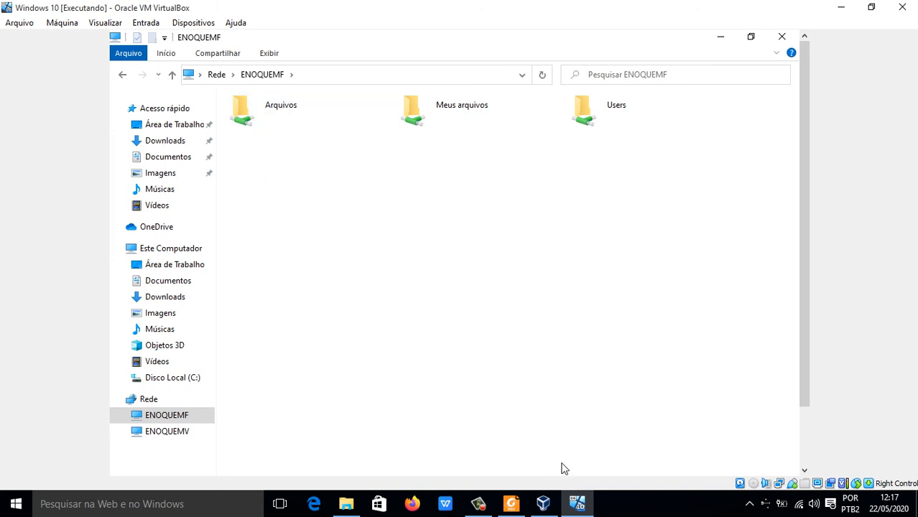
Step: Copy L800_X64_674_LA from the host's Downloads folder into the Meus arquivos folder on SSD (I:) using the host's File Explorer
click(346, 506)
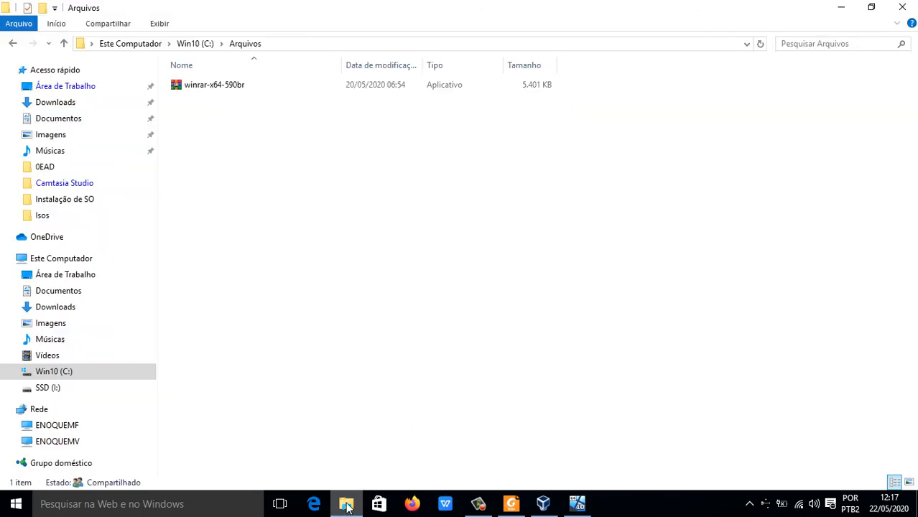
click(79, 314)
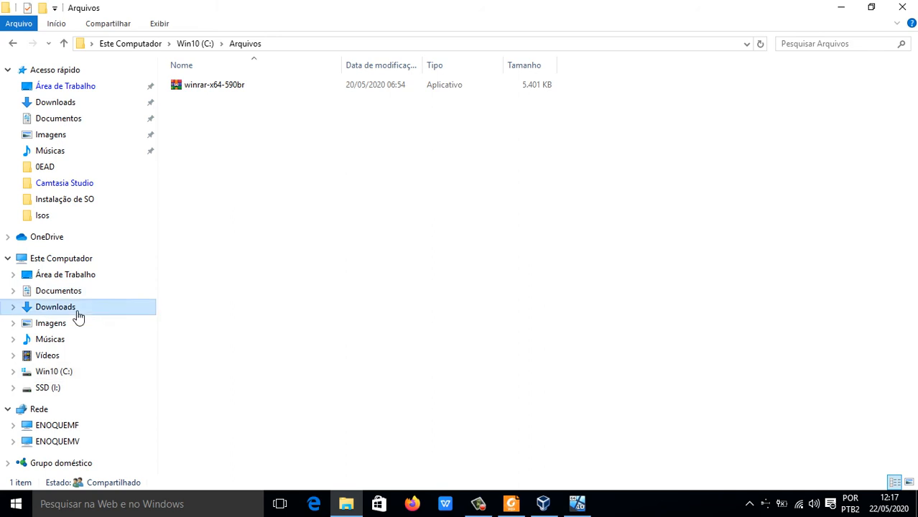
click(275, 243)
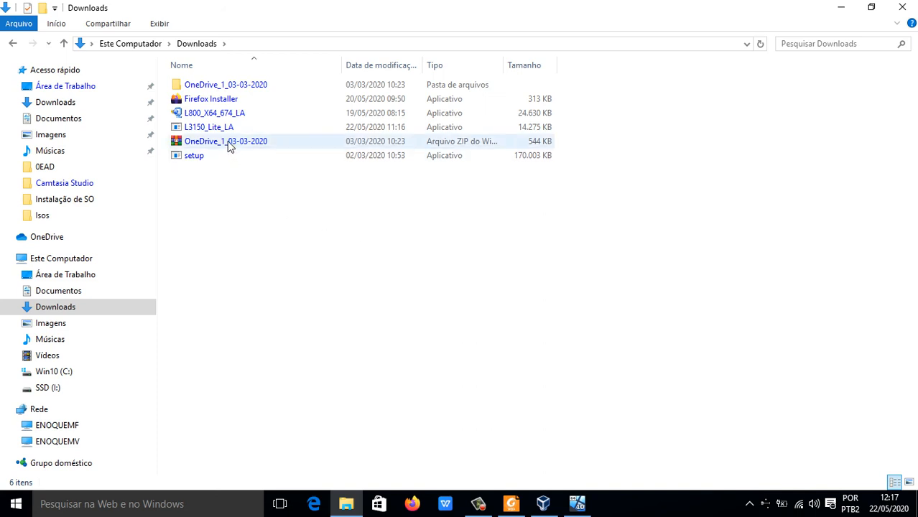
click(215, 114)
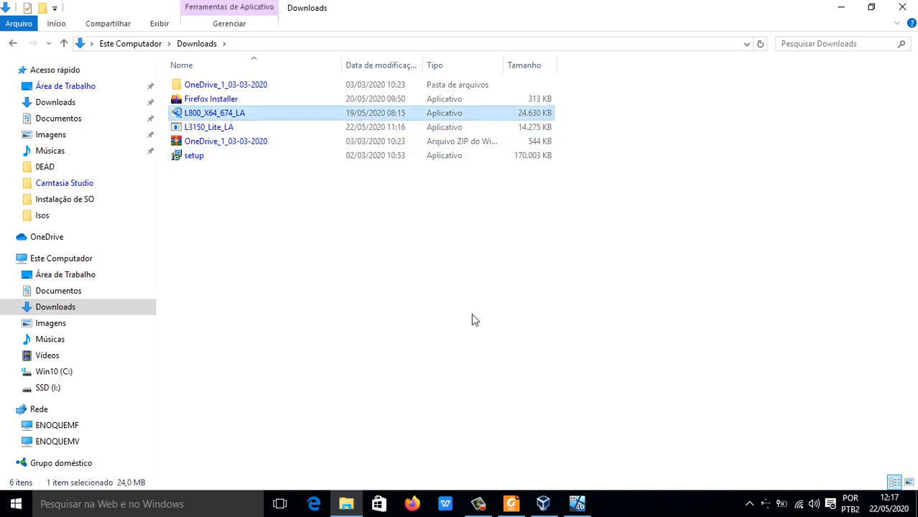
click(50, 389)
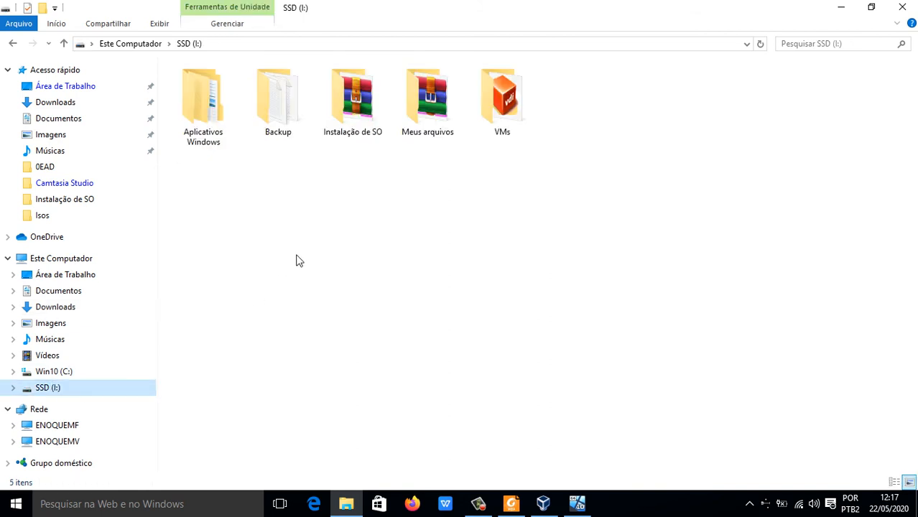
double_click(444, 100)
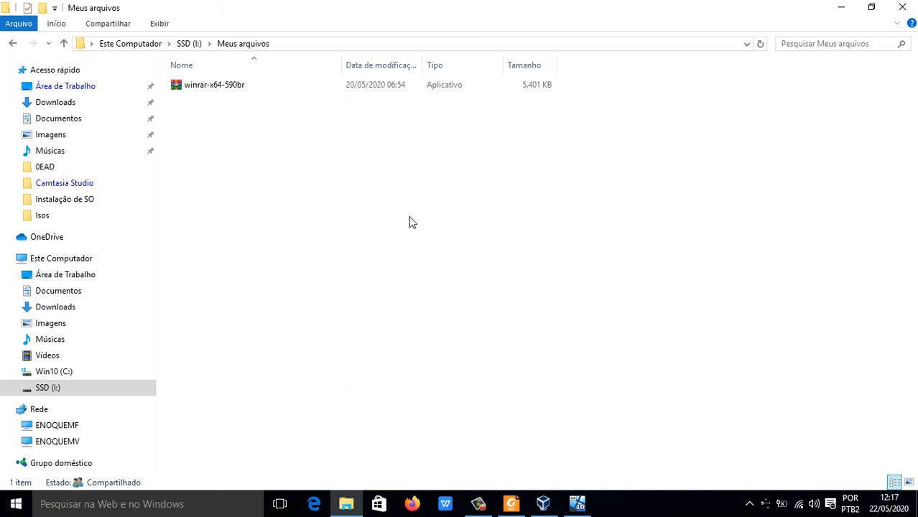
key(ctrl+v)
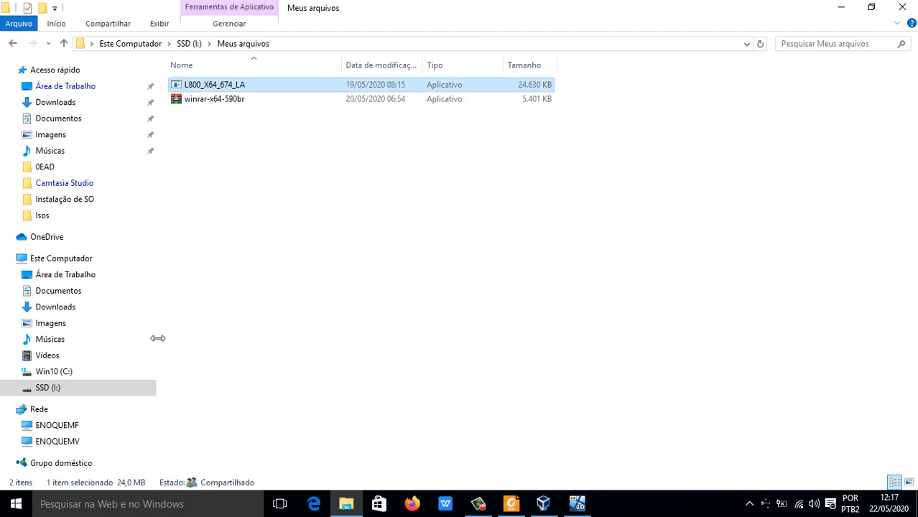
Step: Paste the copied L800_X64_674_LA file into the host's Arquivos folder on Win10 (C:) as well
click(72, 373)
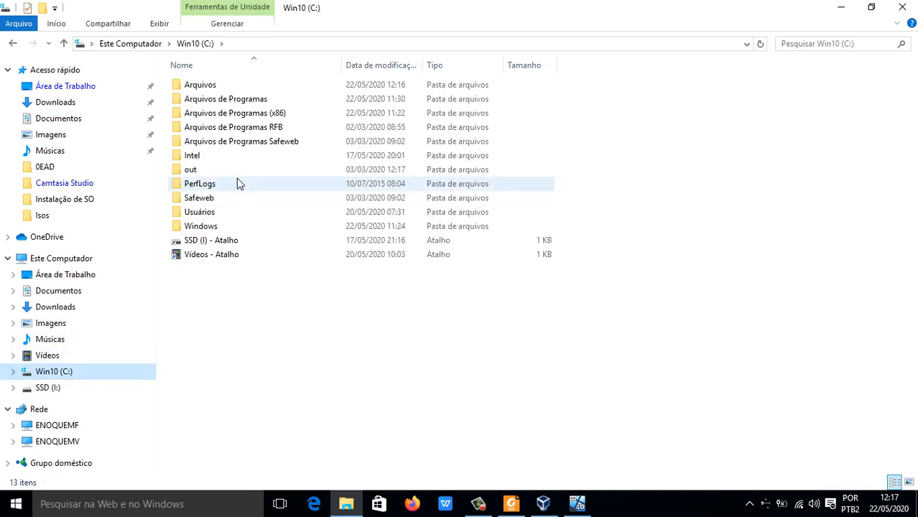
double_click(205, 85)
key(ctrl+v)
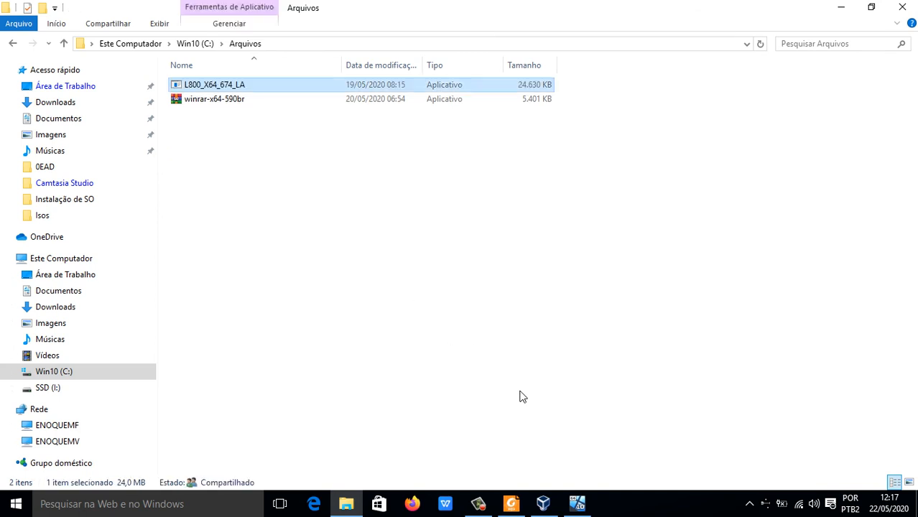
Step: Switch to the Windows 10 virtual machine and view the ENOQUEMF shares Arquivos and Meus arquivos to check for the new file
click(575, 499)
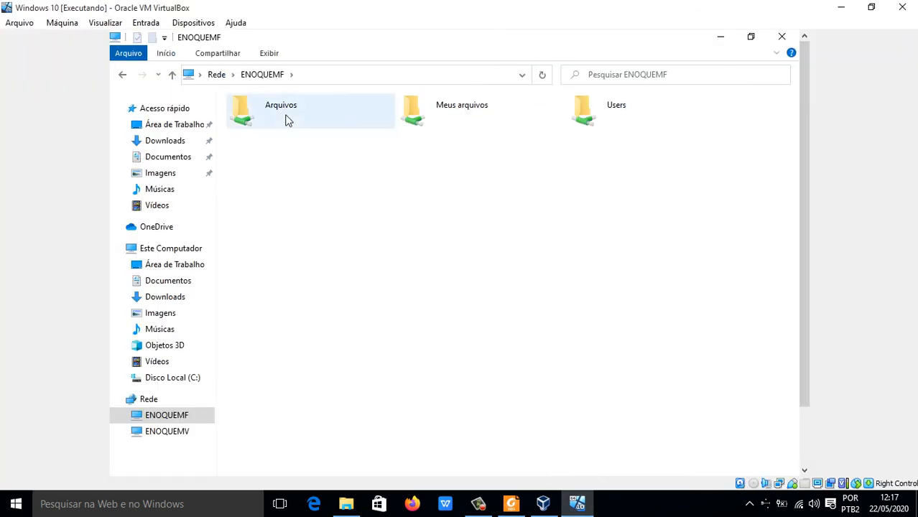
double_click(266, 104)
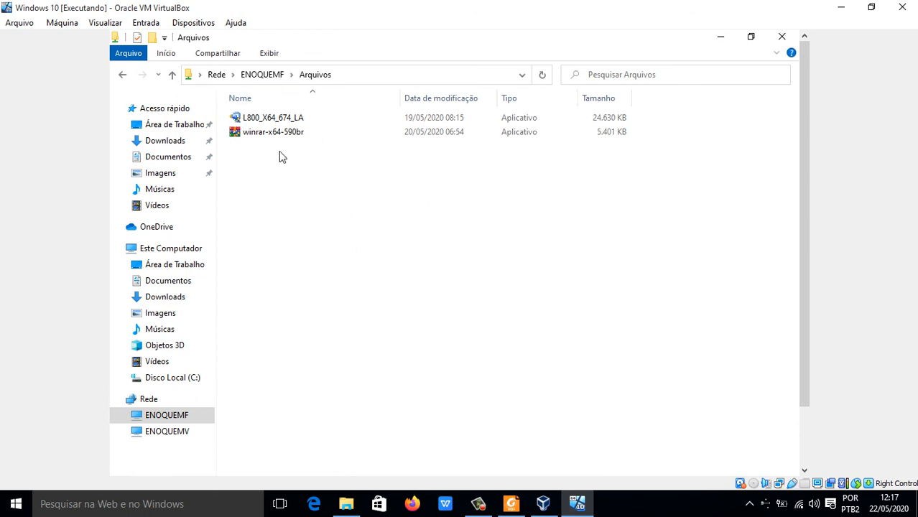
click(121, 76)
double_click(445, 113)
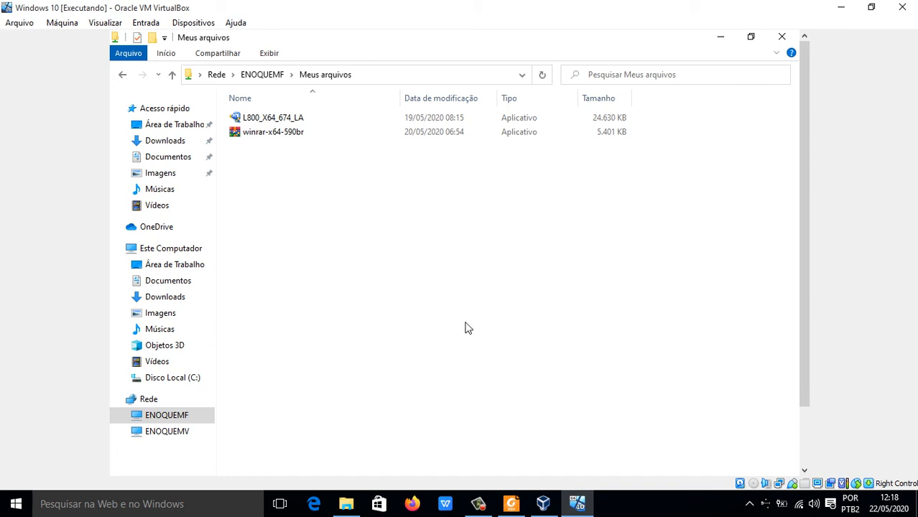
Step: Create a new folder named Aplicativos on the virtual machine's Disco Local (C:)
click(189, 379)
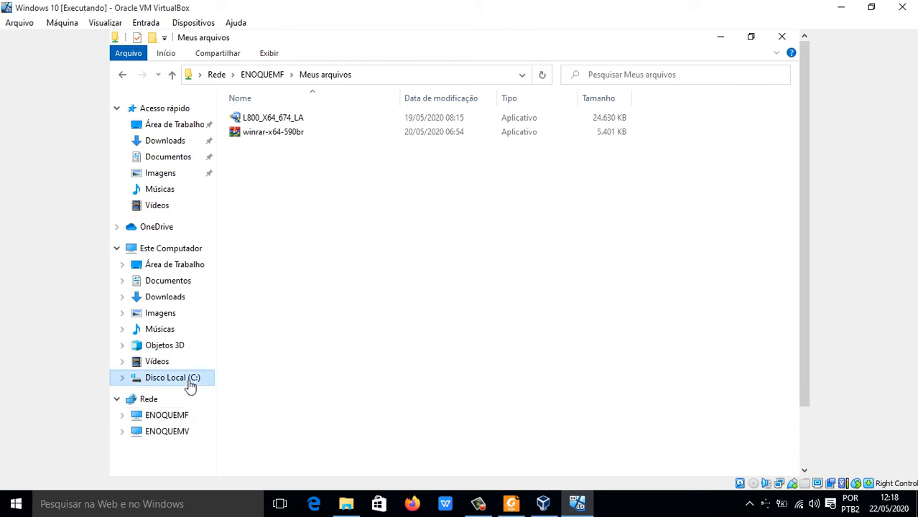
right_click(350, 265)
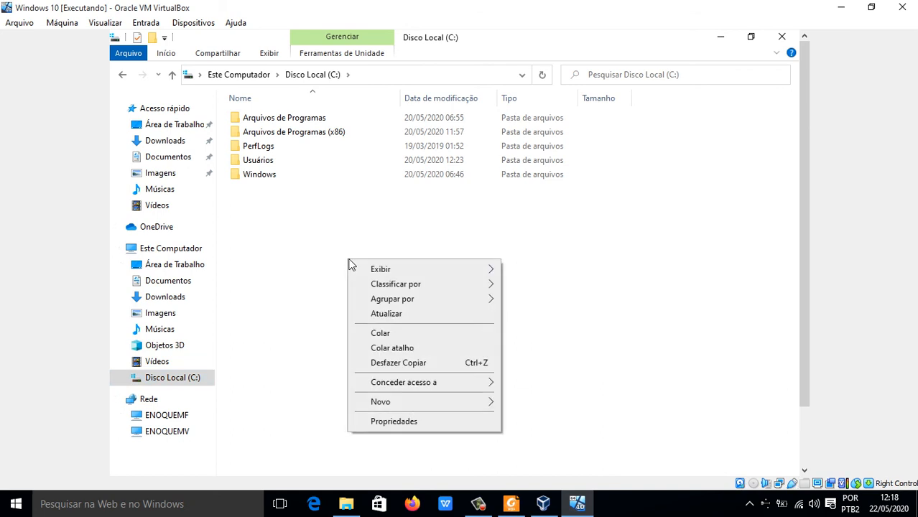
mouse_move(458, 409)
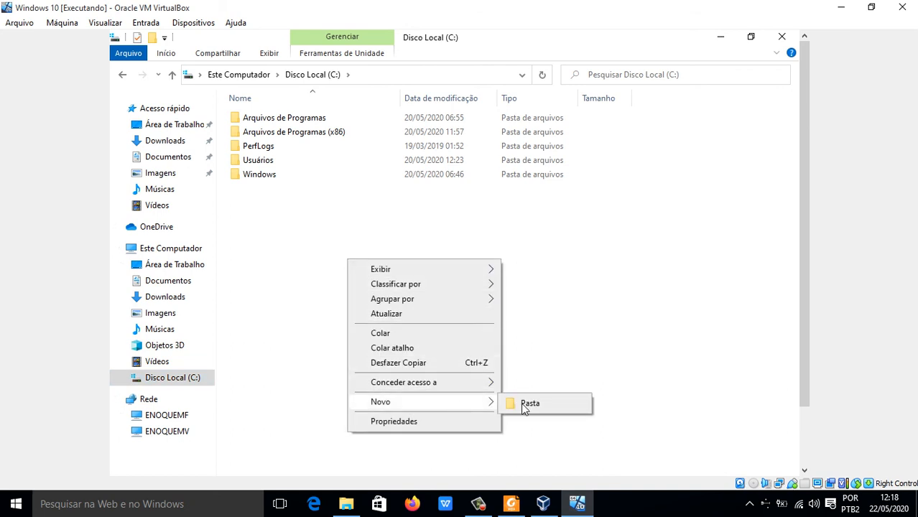
click(523, 405)
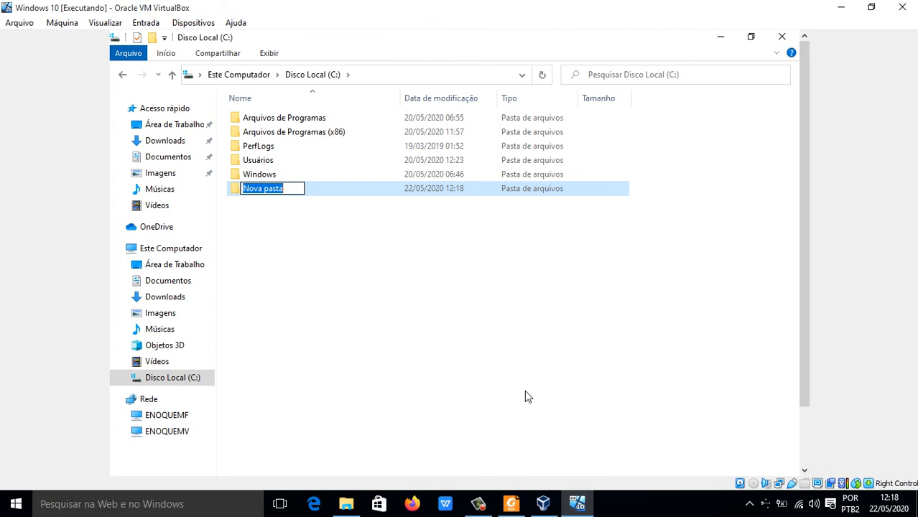
text(A)
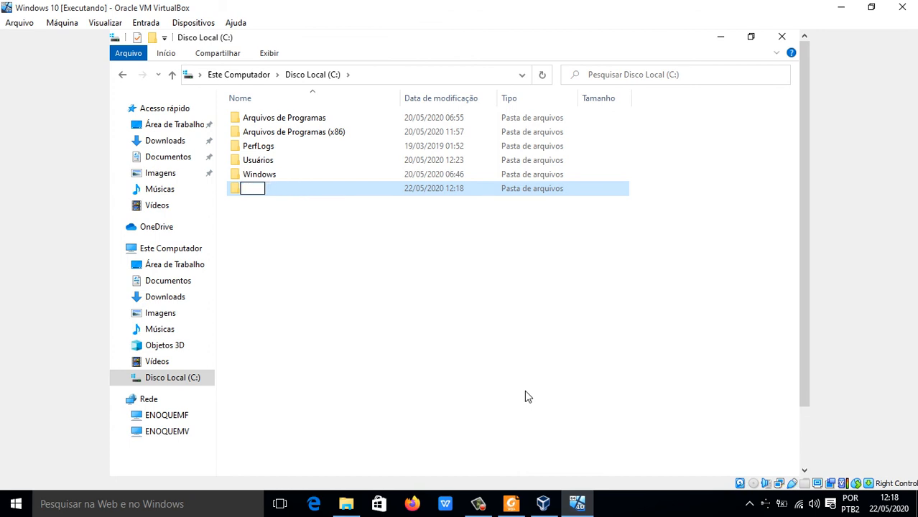
text(Aplicativos)
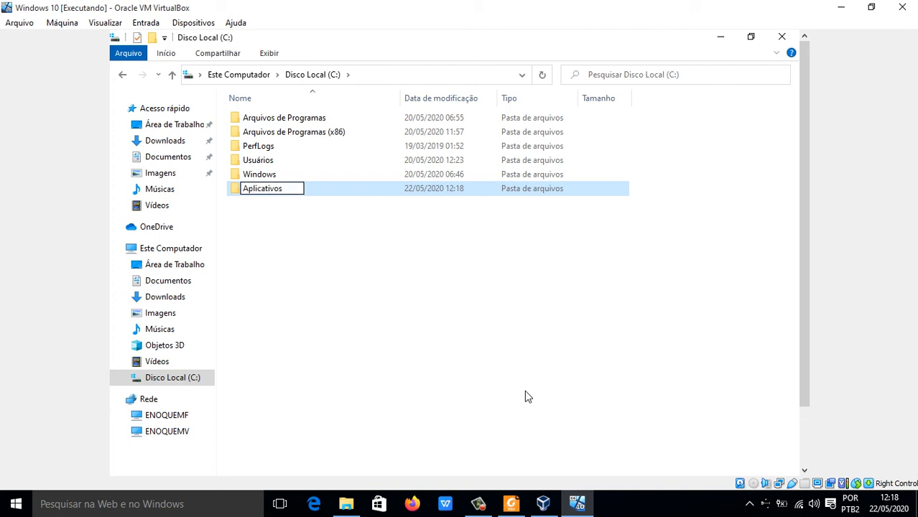
key(Return)
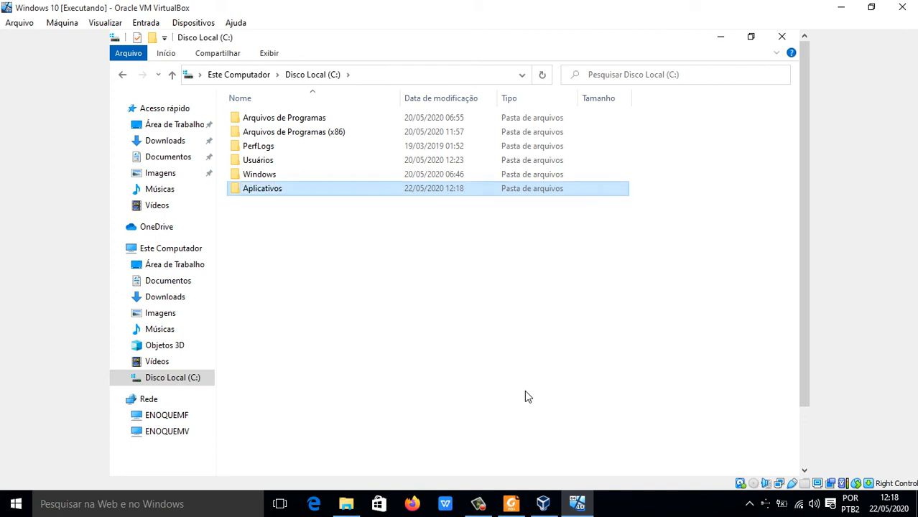
Step: In the Aplicativos folder's properties, clear the read-only attribute and start choosing the people for network sharing
right_click(308, 190)
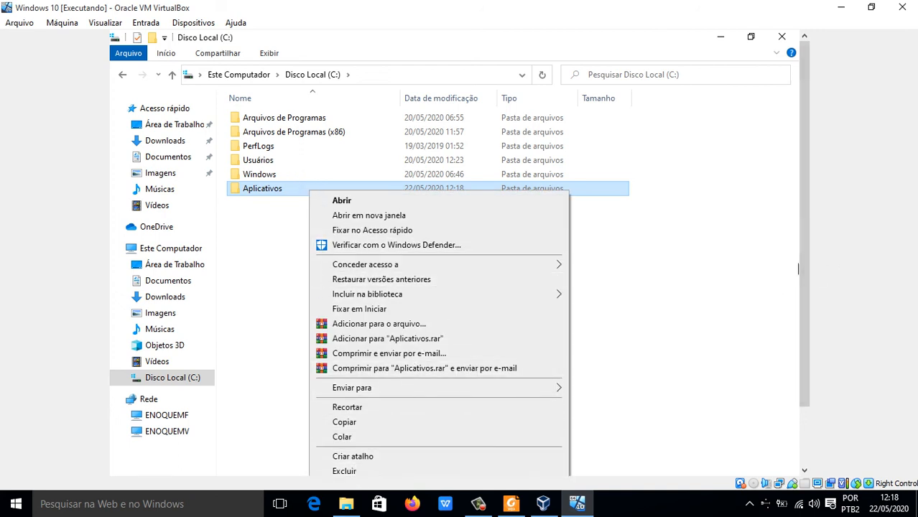
drag(806, 286, 795, 381)
click(392, 435)
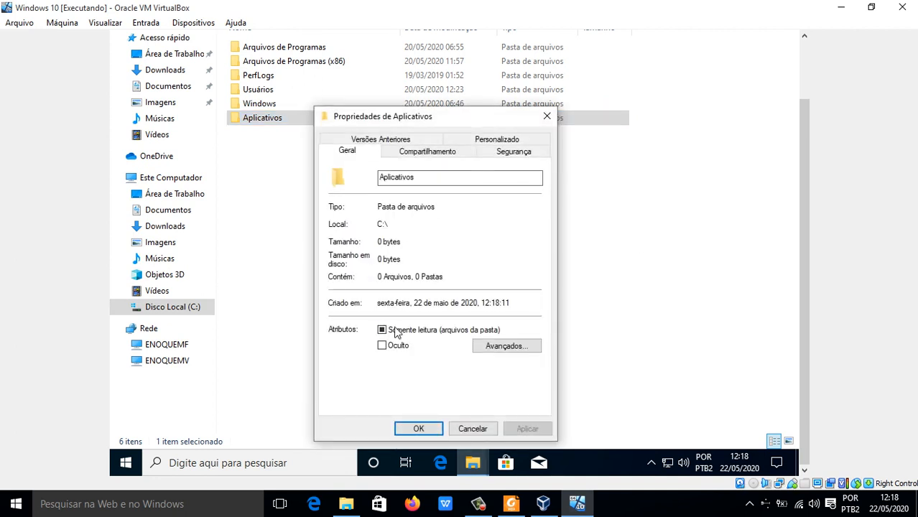
click(388, 329)
click(427, 152)
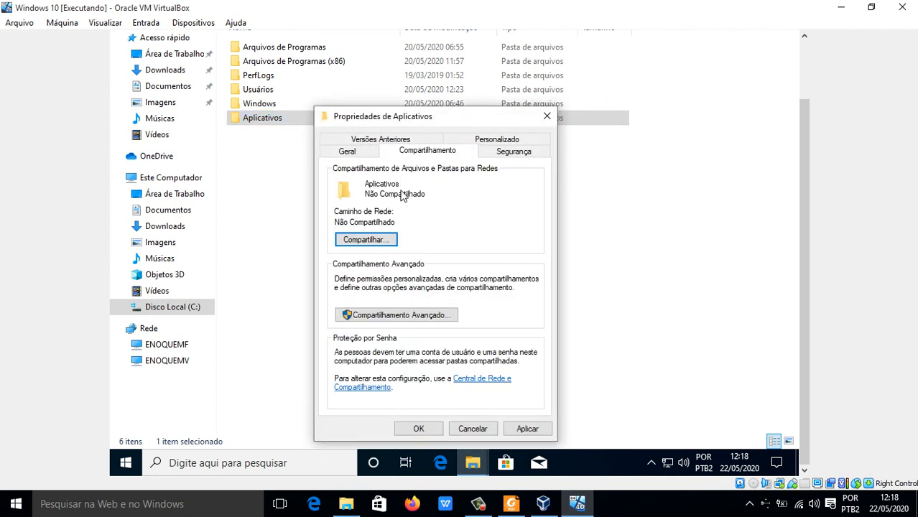
click(426, 239)
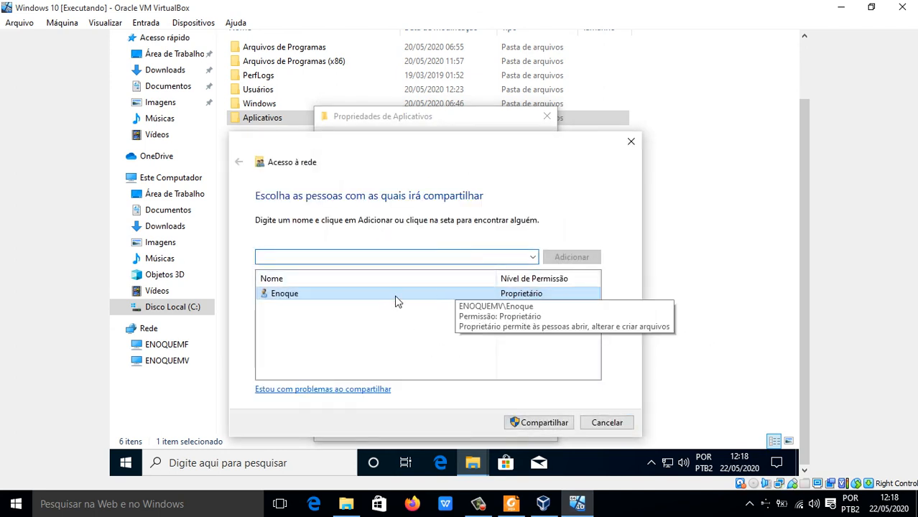
Step: Try to add the folder owner's account to the sharing list for Aplicativos
click(532, 257)
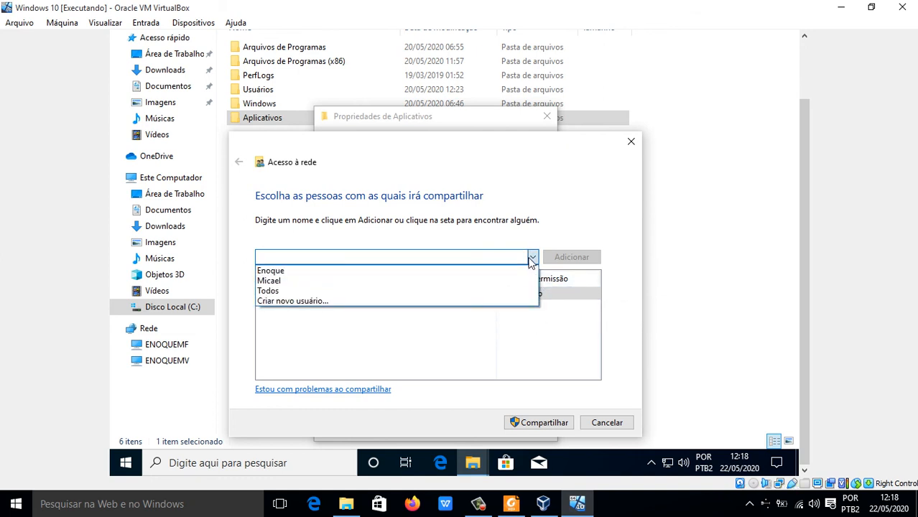
click(283, 271)
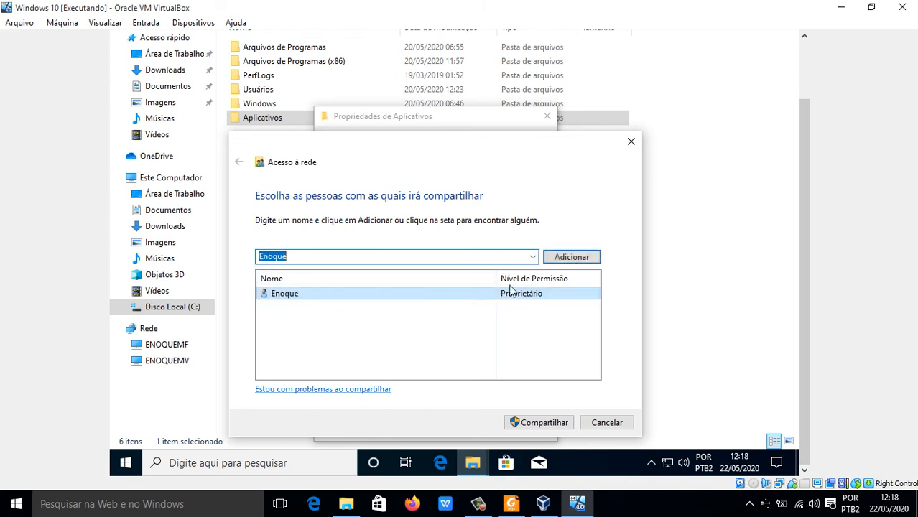
click(566, 259)
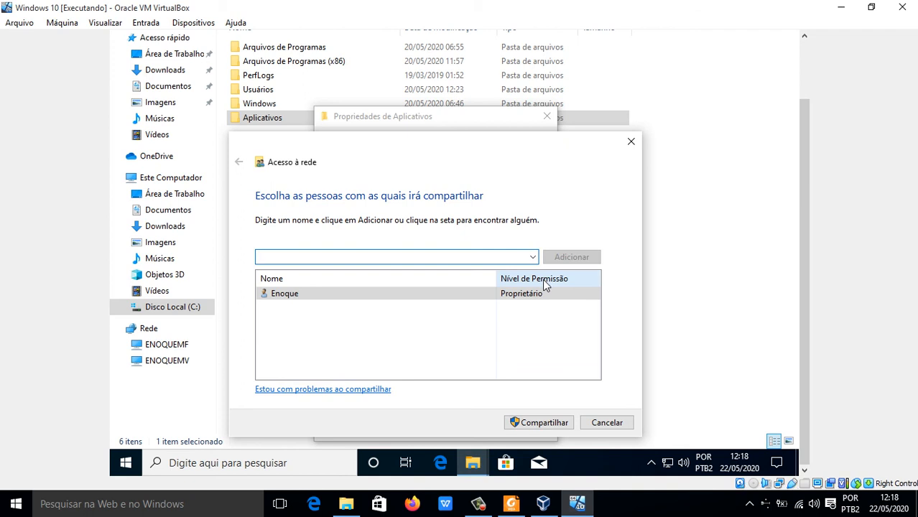
Step: Add the virtual machine's second user account to the sharing list with Leitura/Gravação permission
click(532, 256)
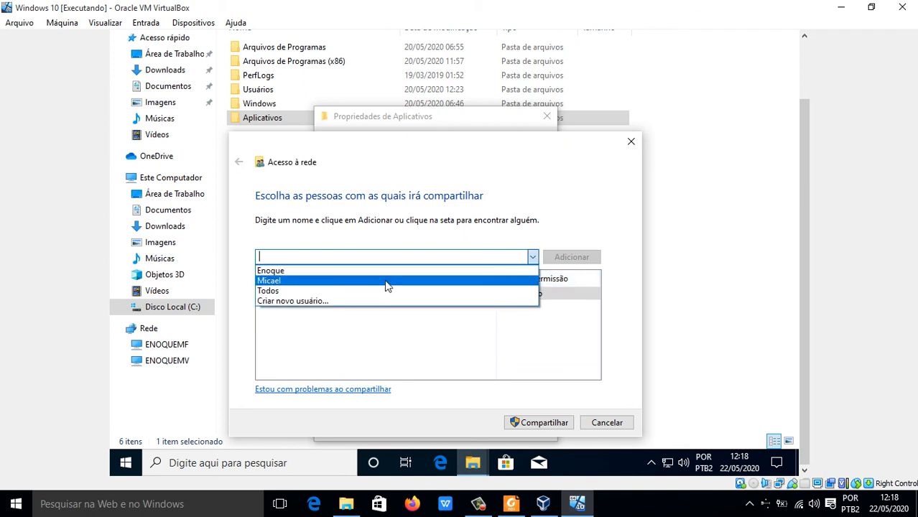
click(385, 282)
click(559, 258)
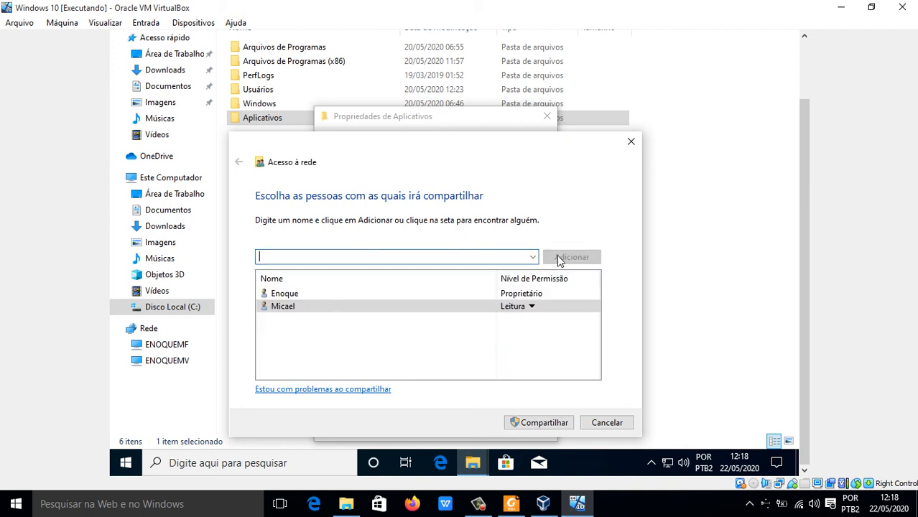
click(531, 307)
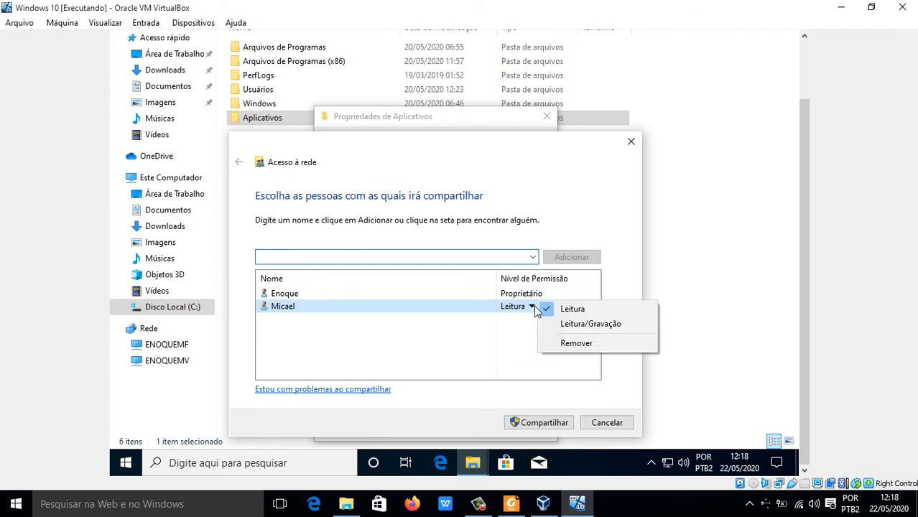
click(590, 323)
Step: Add Todos to the sharing list for Aplicativos and give it Leitura/Gravação permission
click(532, 258)
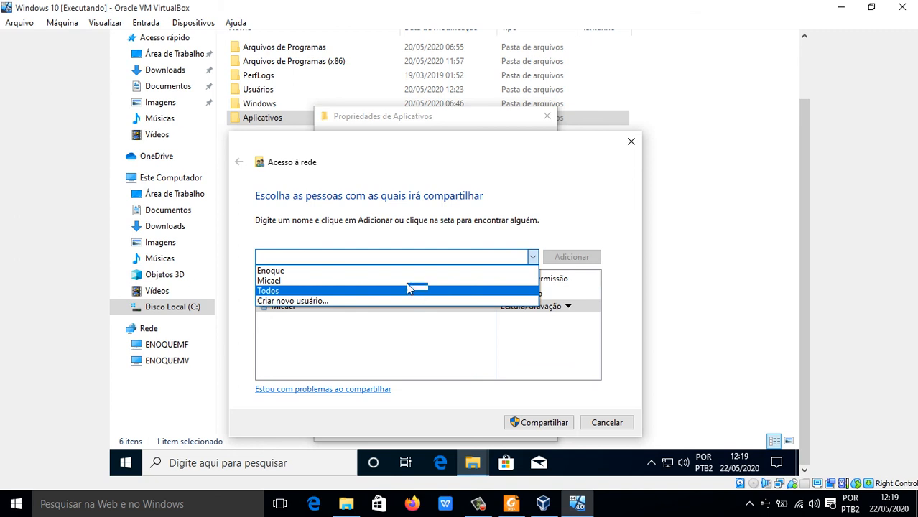
click(389, 291)
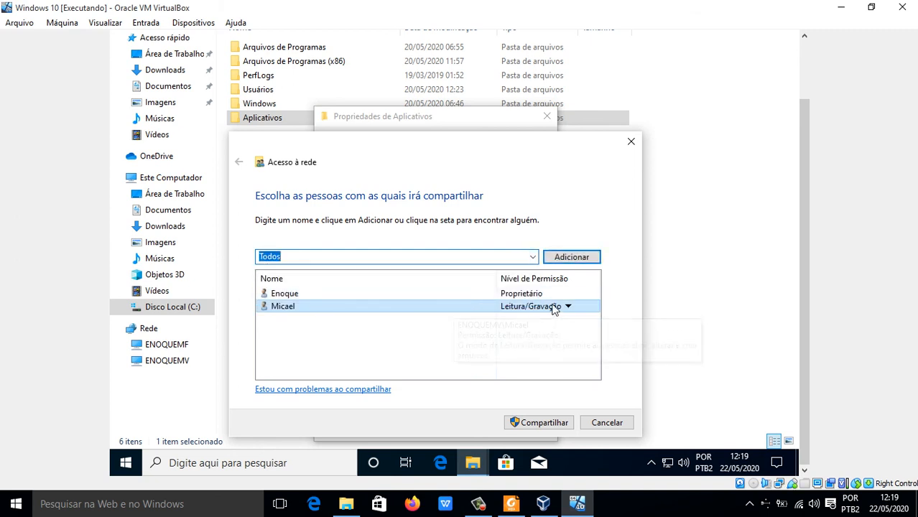
click(569, 259)
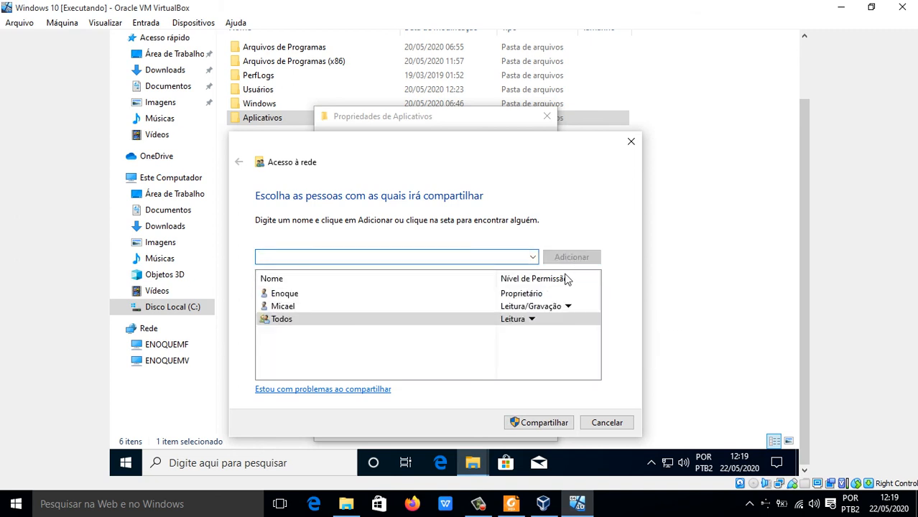
click(527, 322)
click(585, 334)
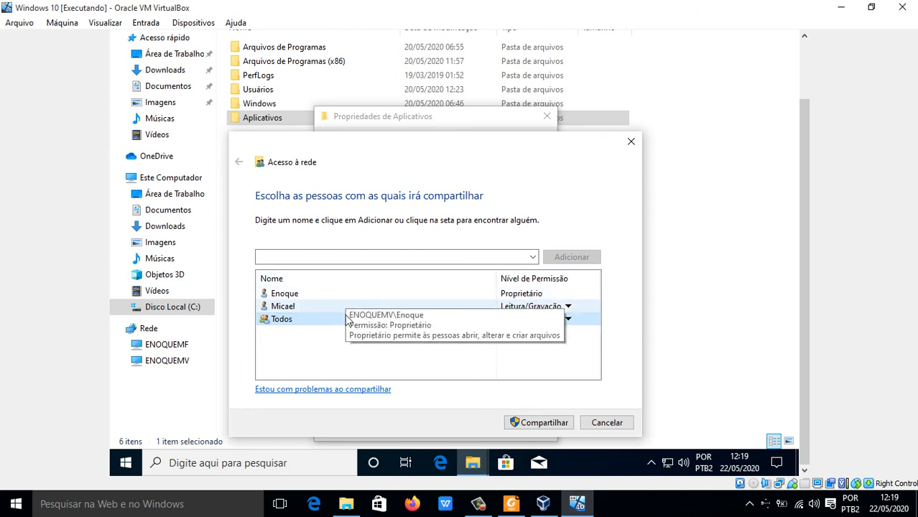
Step: Share the Aplicativos folder with the listed people, finish the sharing wizard and close the folder's properties
click(538, 422)
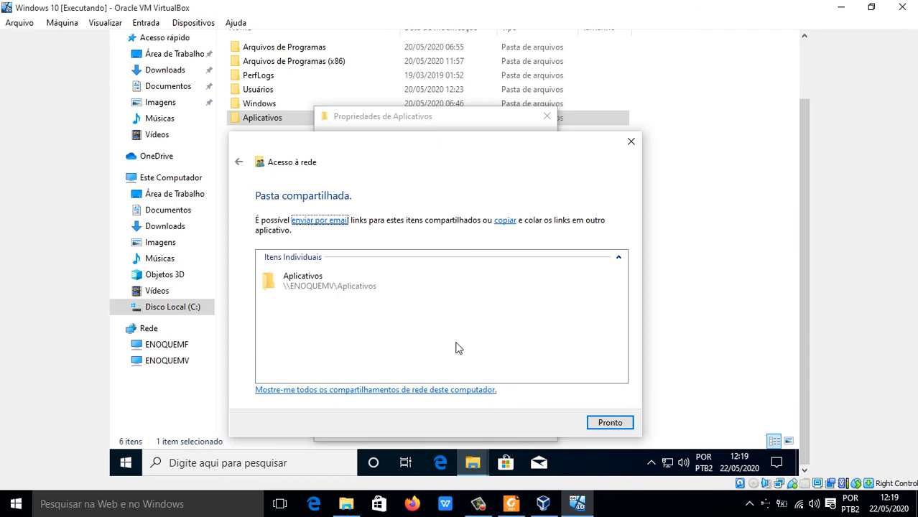
click(609, 423)
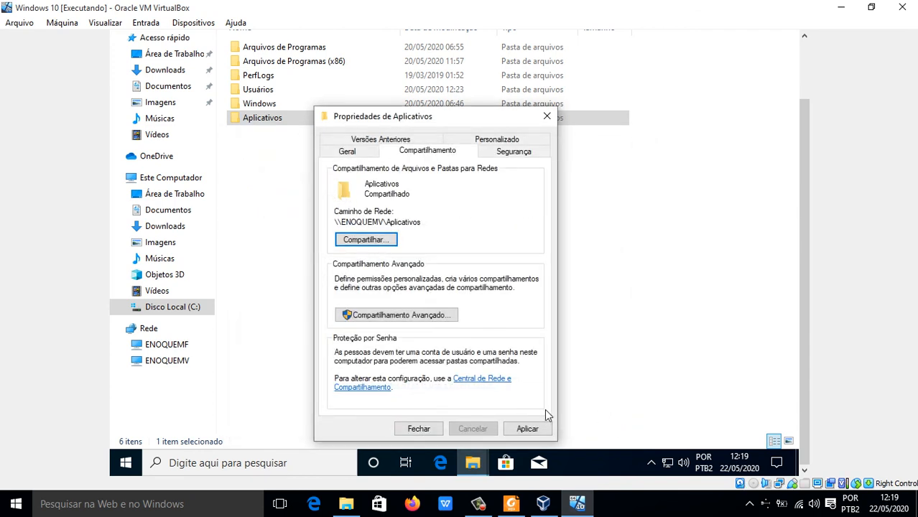
click(421, 430)
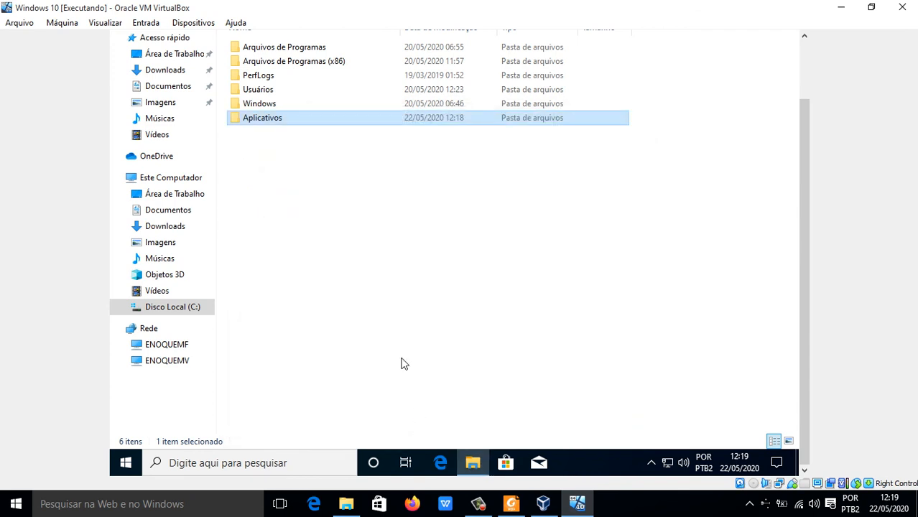
click(360, 296)
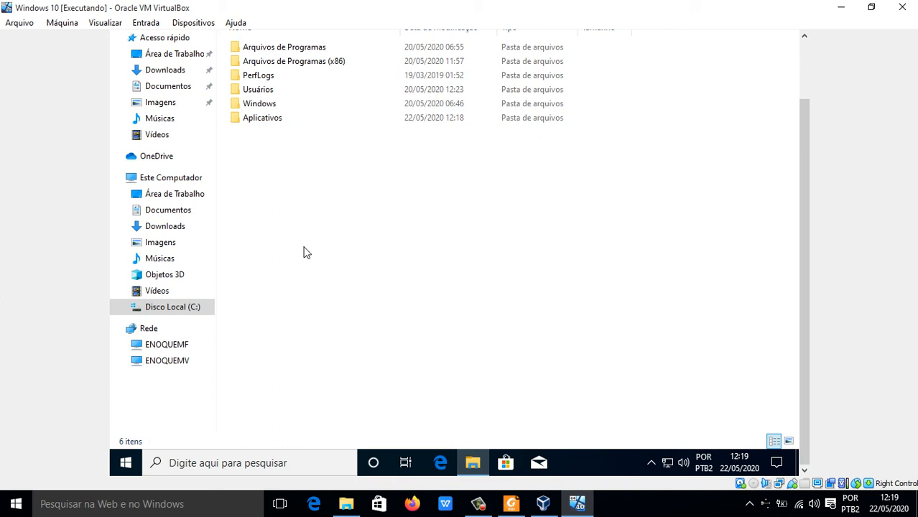
Step: Try to copy the Sem título image from Imagens into the shared Aplicativos folder on ENOQUEMV
click(168, 103)
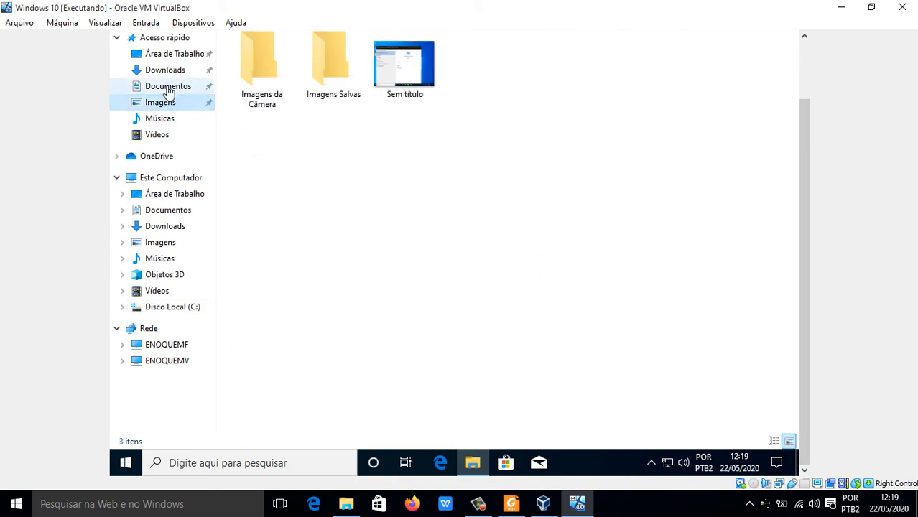
click(393, 66)
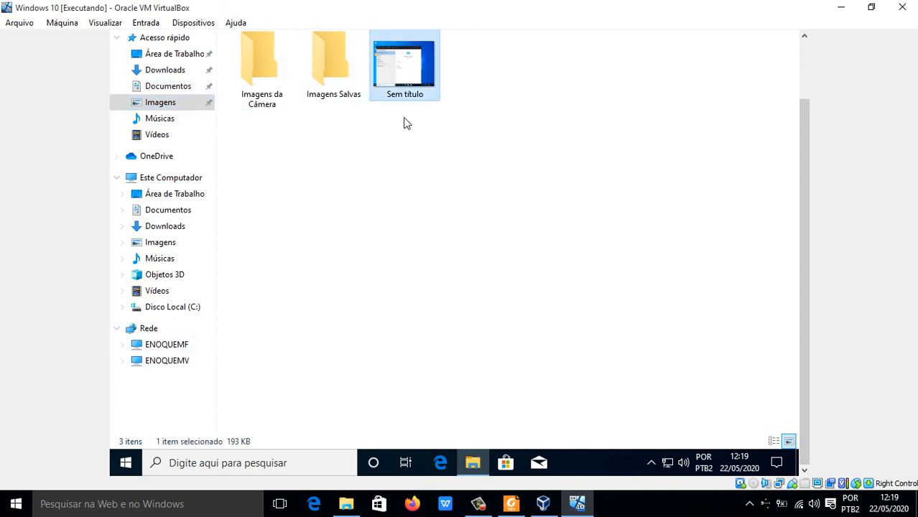
drag(400, 83, 164, 428)
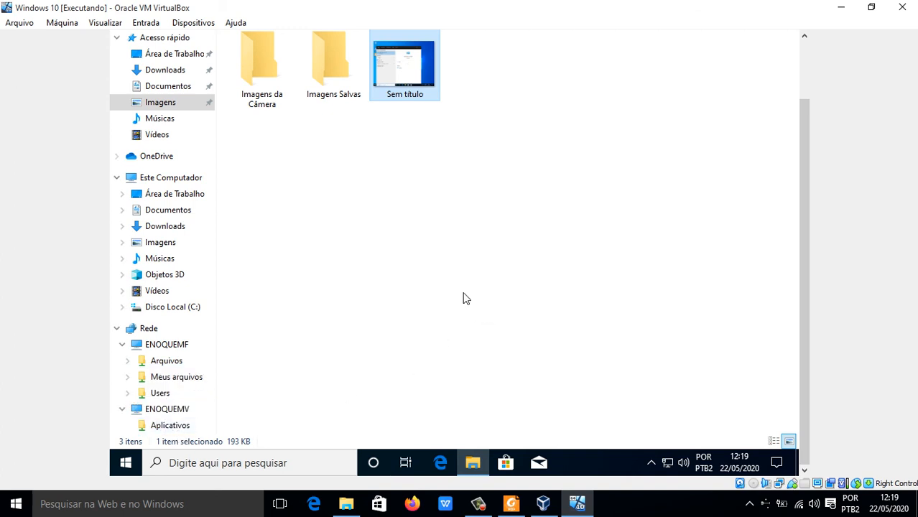
click(180, 425)
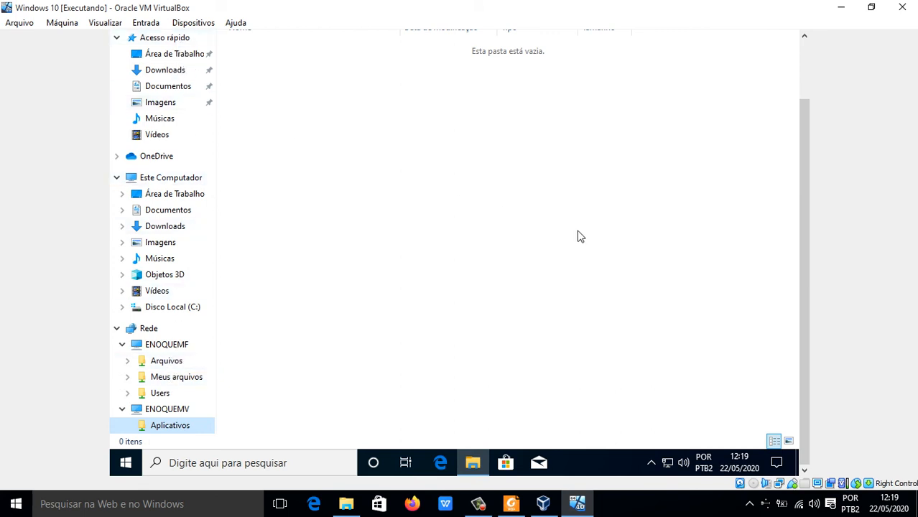
drag(801, 212, 804, 98)
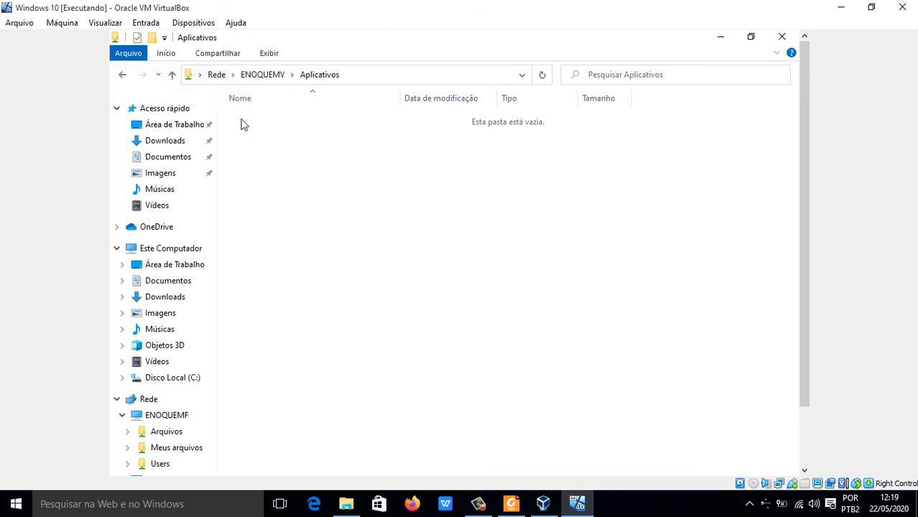
Step: Return to Imagens and copy the Sem título image into the Aplicativos network folder on ENOQUEMV
click(126, 78)
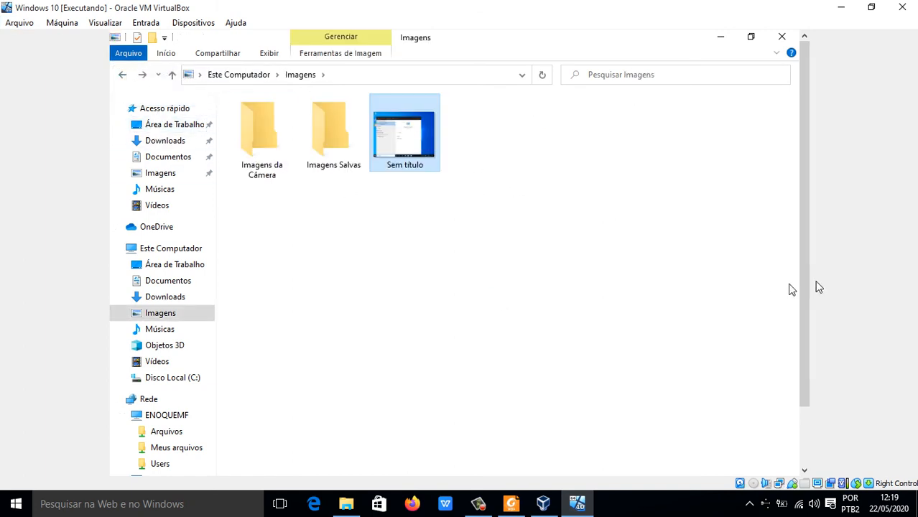
drag(806, 278, 807, 324)
drag(420, 63, 451, 194)
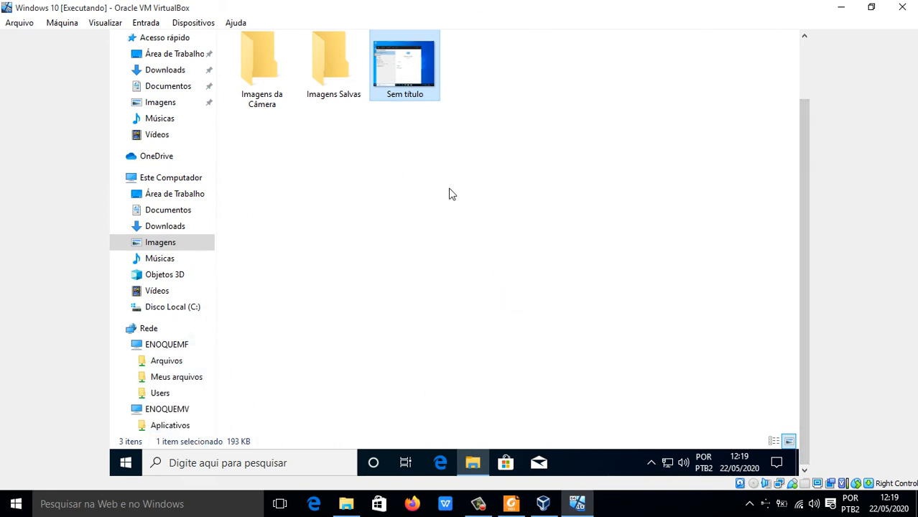
click(159, 425)
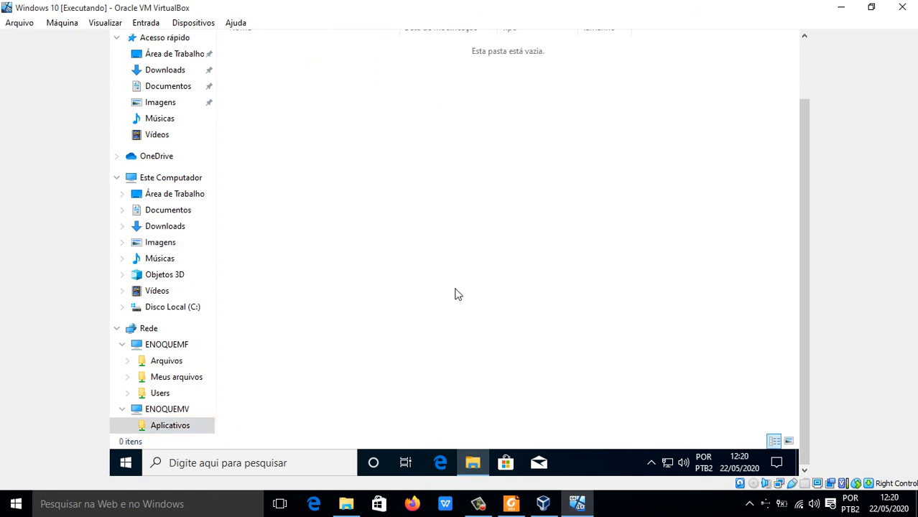
key(ctrl+v)
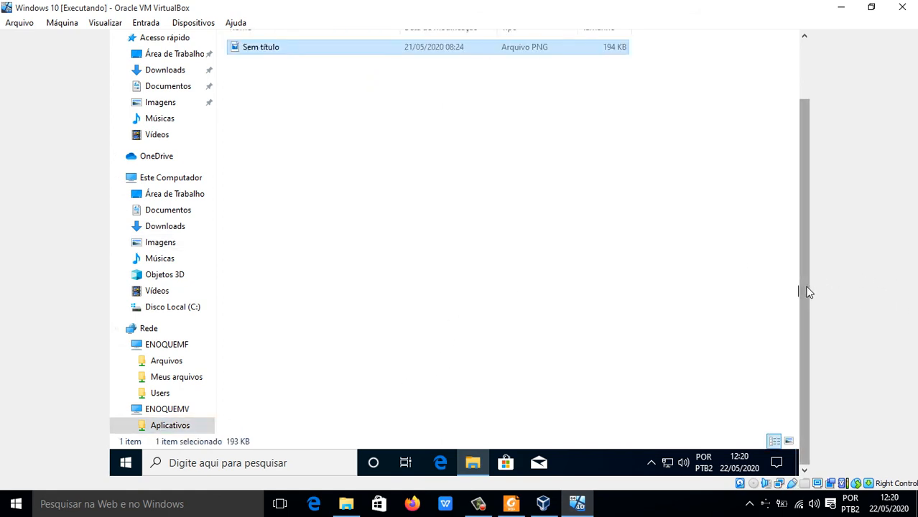
Step: Open the Aplicativos folder on Disco Local (C:) and check its contents against the network share
drag(805, 291, 809, 198)
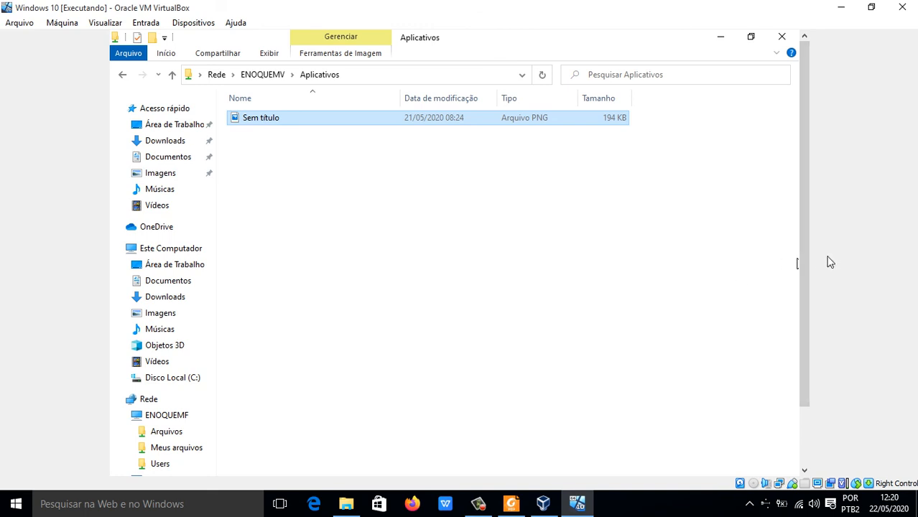
drag(805, 269, 786, 387)
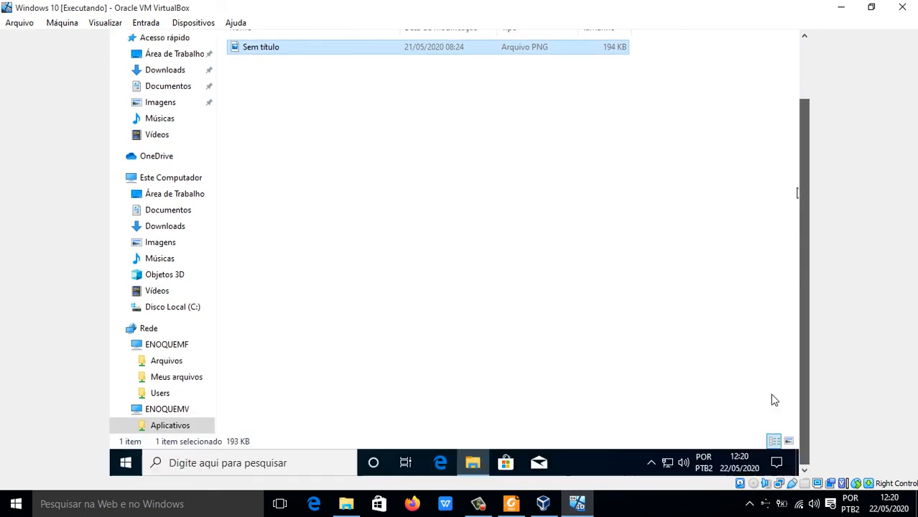
click(174, 307)
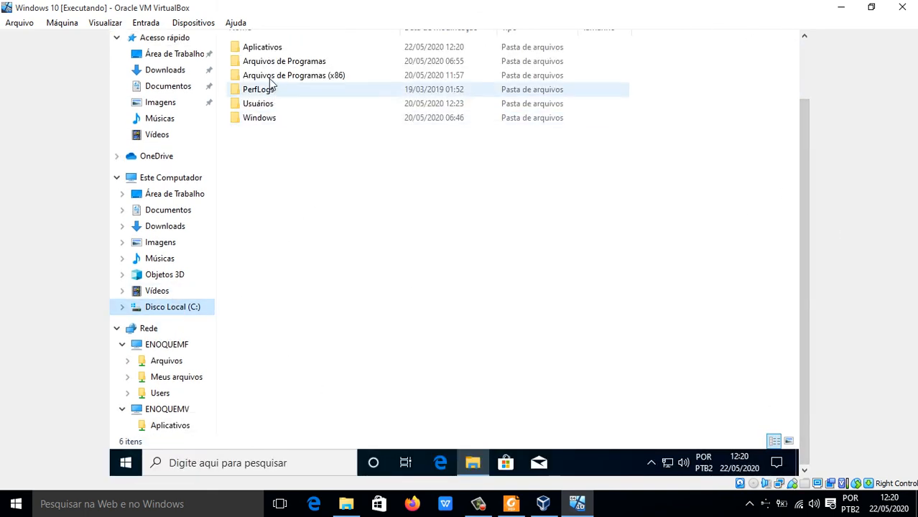
click(271, 50)
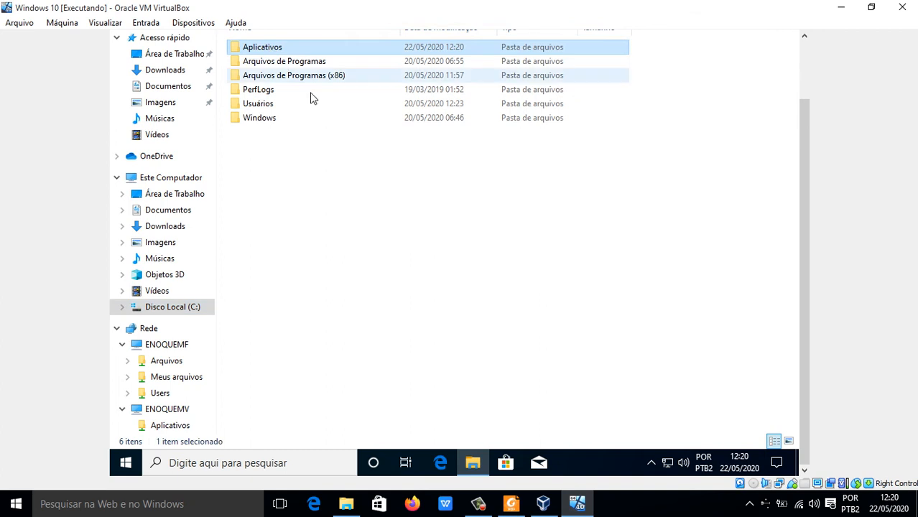
double_click(265, 51)
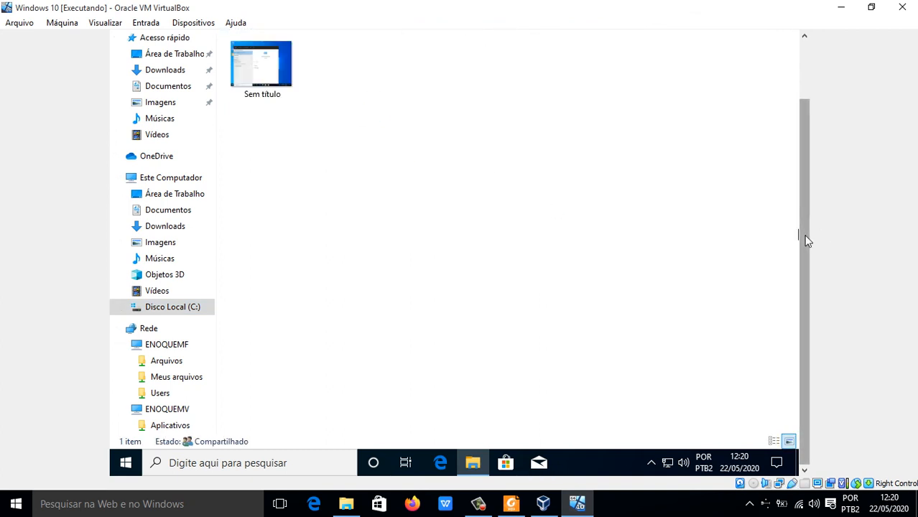
drag(805, 237, 804, 149)
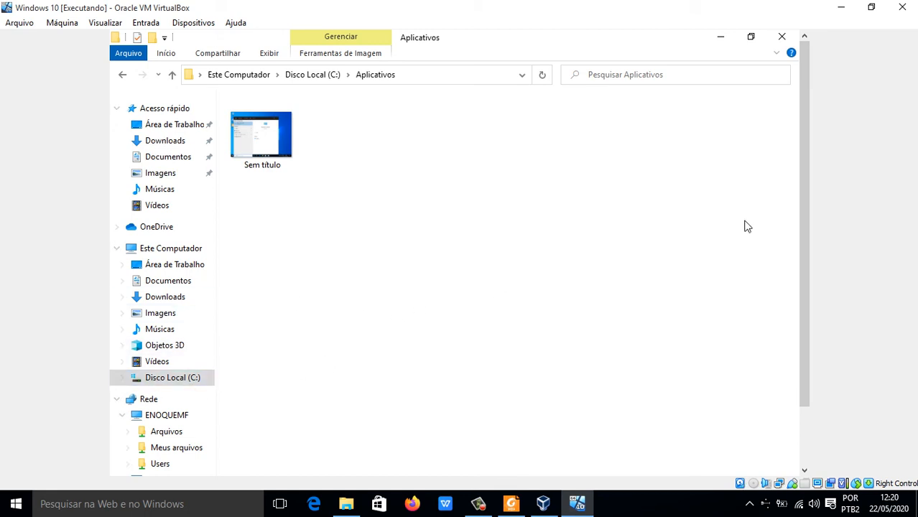
drag(802, 223, 807, 290)
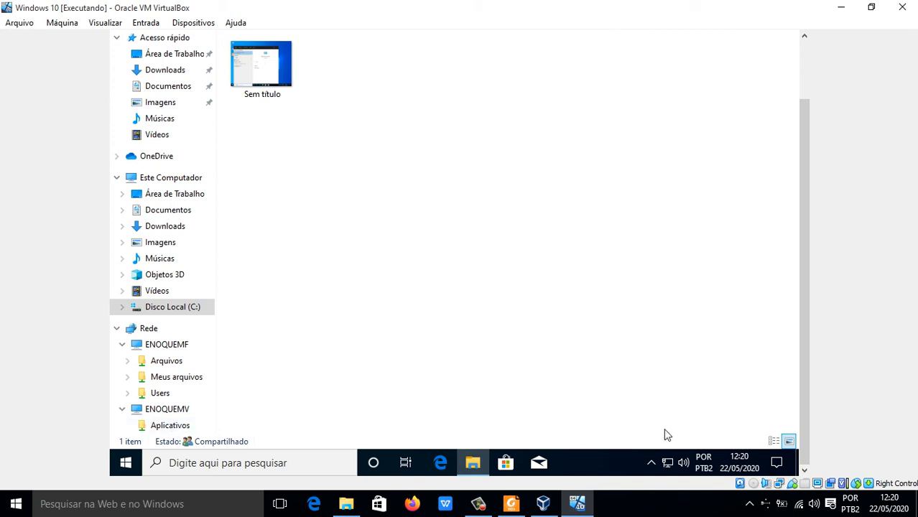
Step: From the host's file explorer, connect to ENOQUEMV with the second account's username and password, check its Aplicativos share, and close the window
click(347, 505)
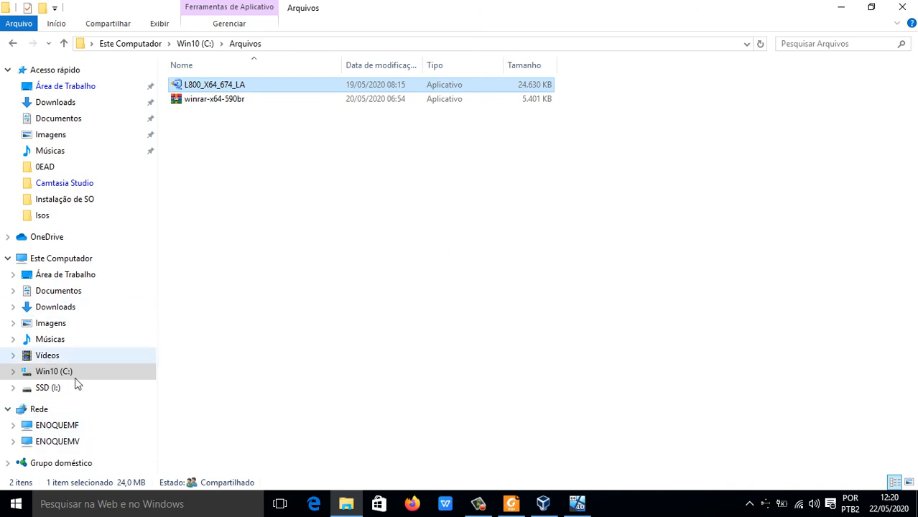
click(61, 443)
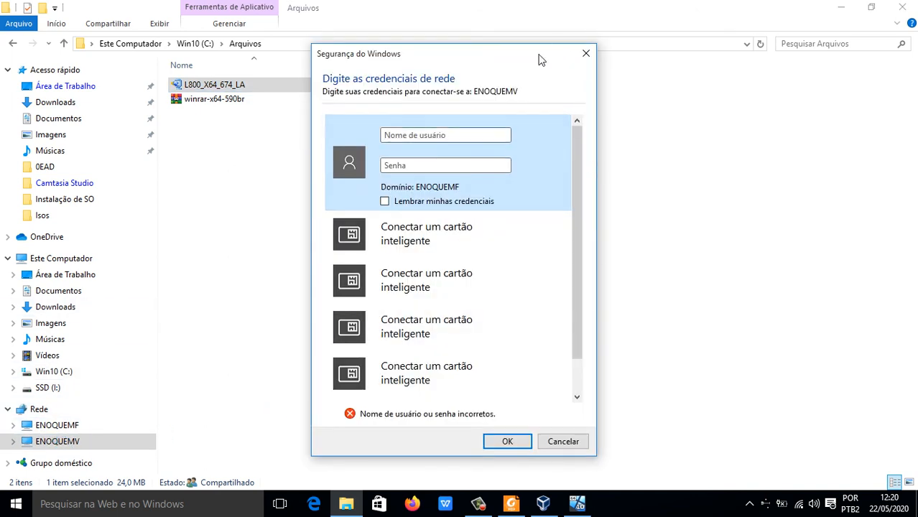
drag(539, 58, 551, 82)
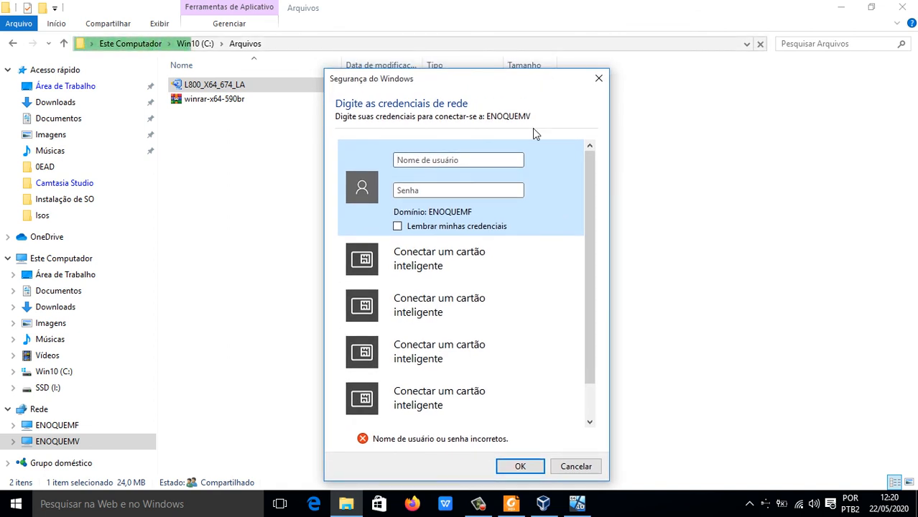
text(Mica)
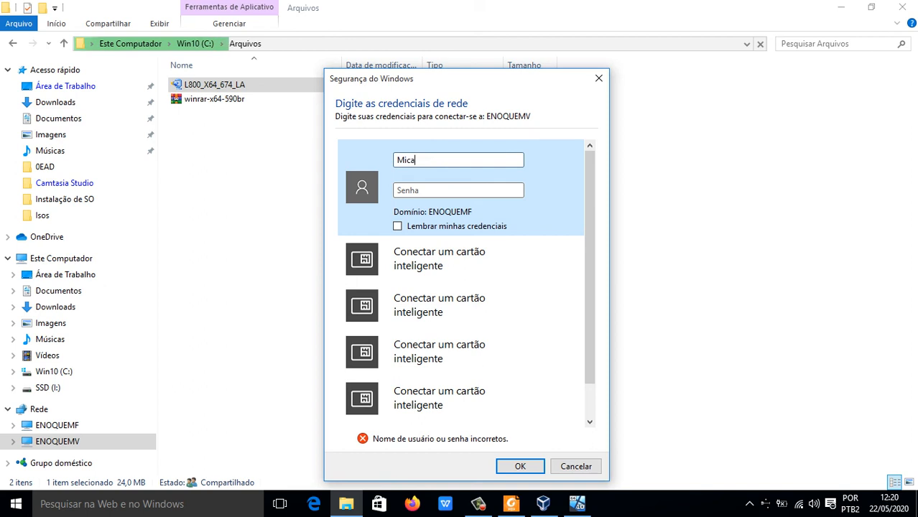
text(ce)
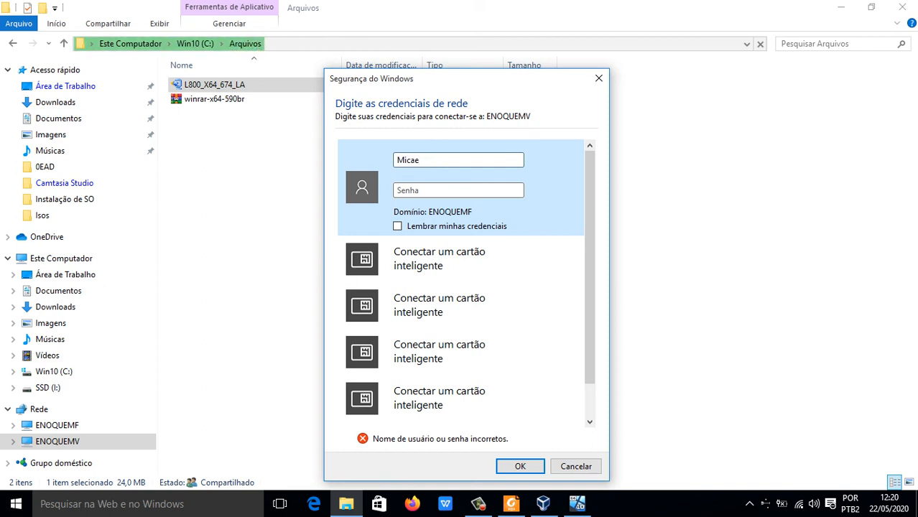
text(•••••)
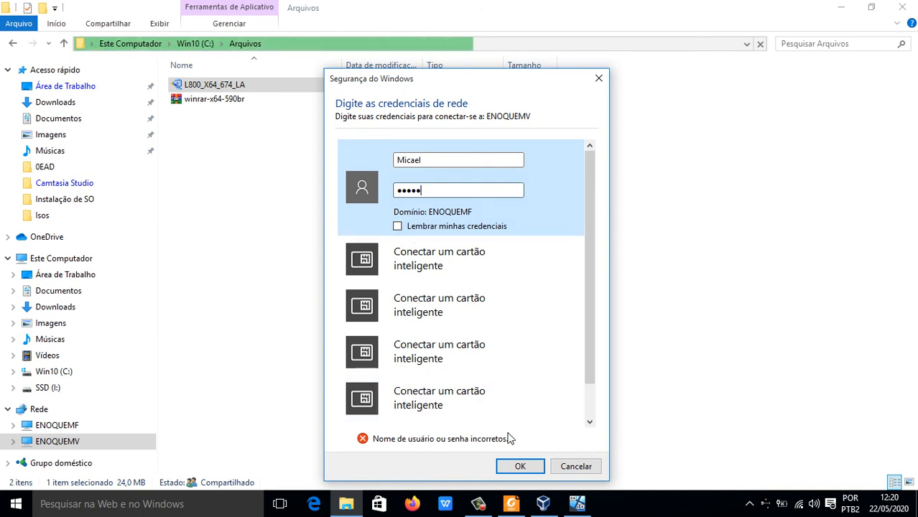
click(512, 466)
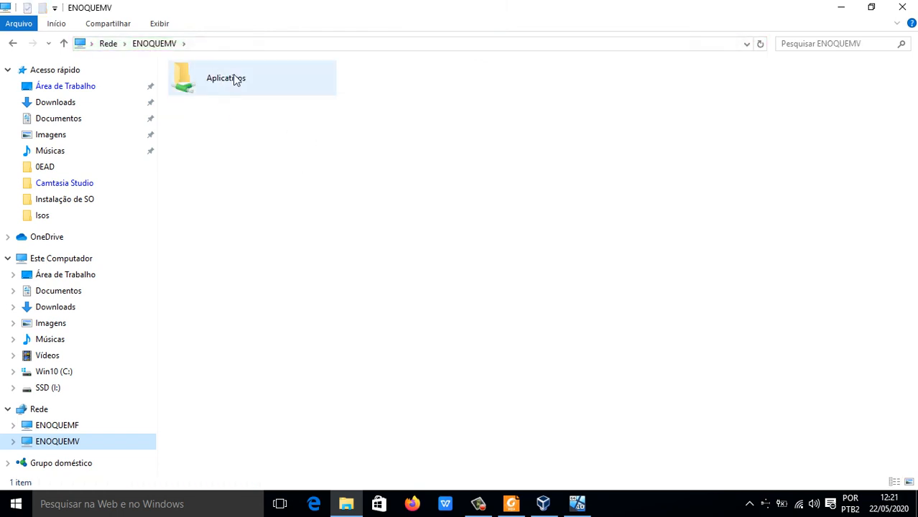
double_click(233, 77)
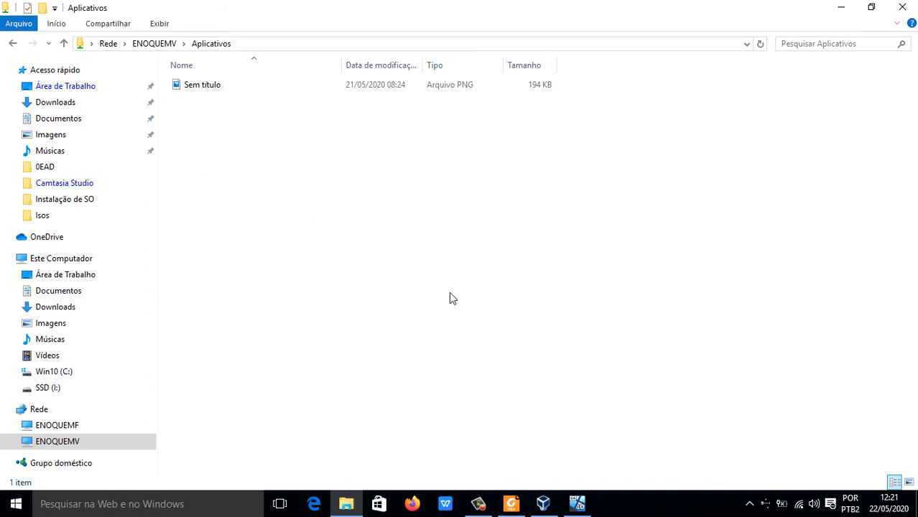
click(908, 8)
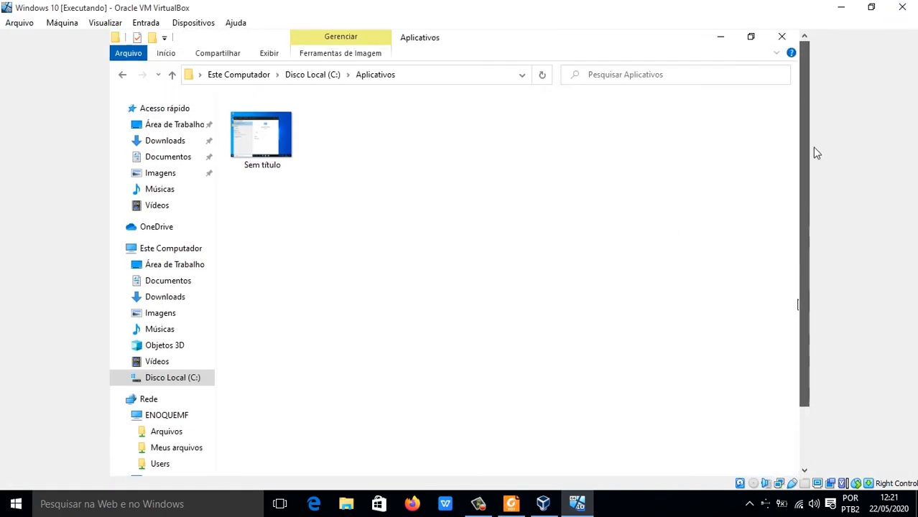
Step: Switch to the lesson PDF in Foxit Reader and review pages 8 to 10 on accessing and logging on to a network computer
click(512, 505)
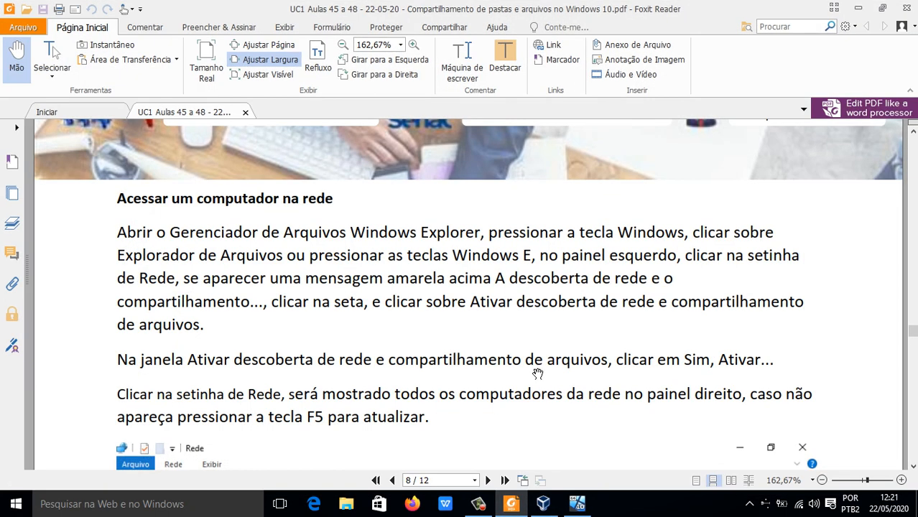
scroll(571, 341, up, 1)
scroll(572, 341, down, 6)
scroll(572, 341, down, 15)
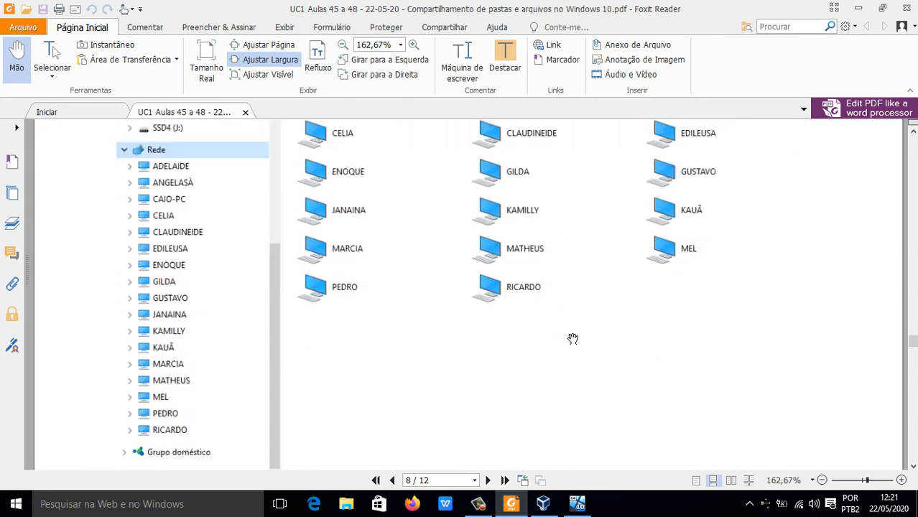
scroll(572, 338, down, 4)
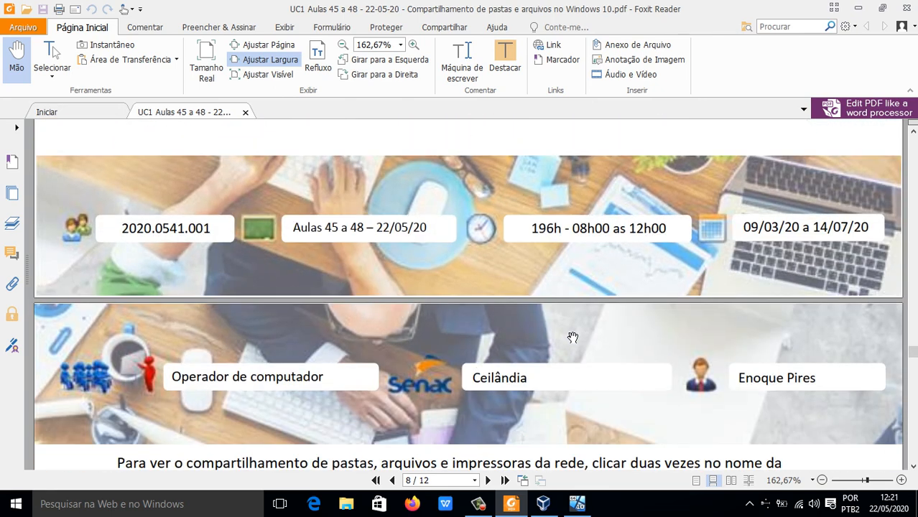
scroll(572, 336, down, 3)
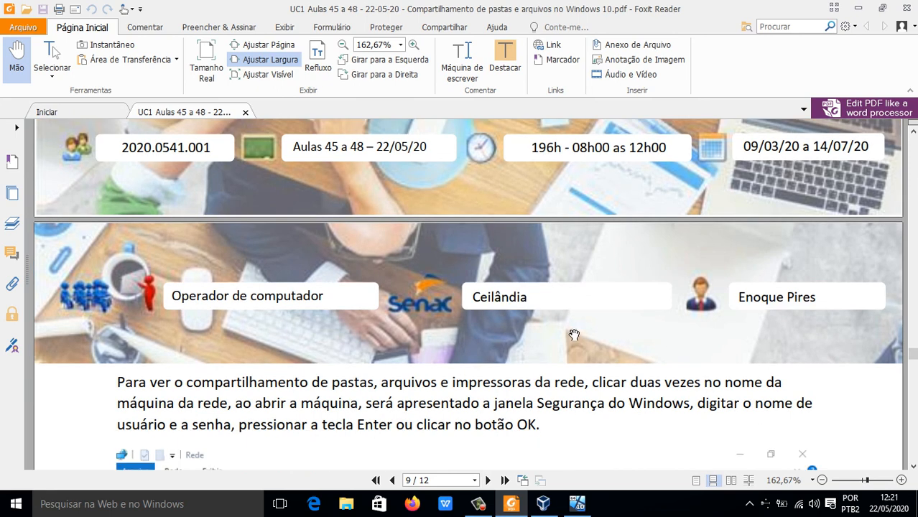
scroll(574, 334, down, 3)
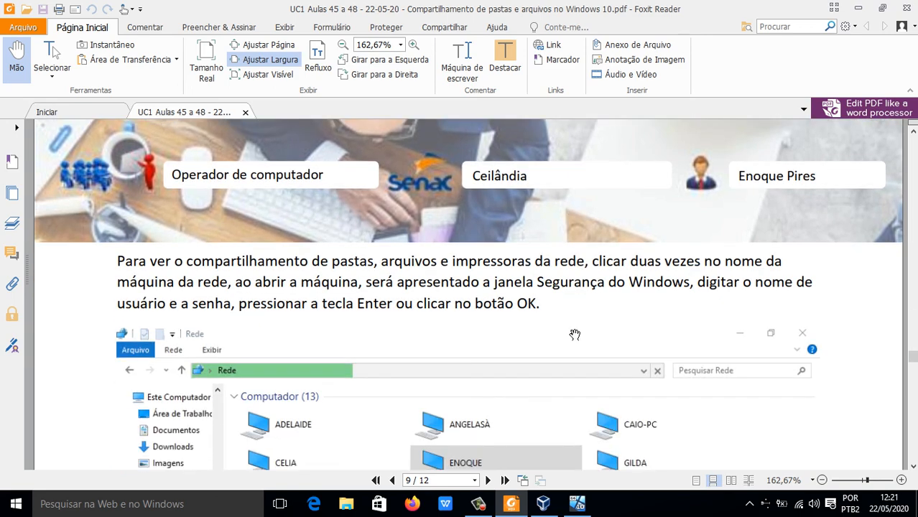
scroll(574, 334, down, 1)
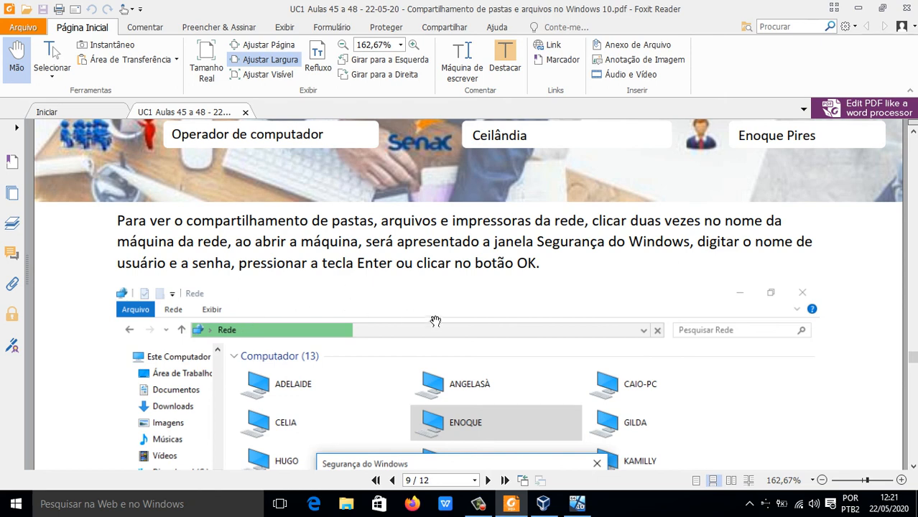
scroll(442, 324, down, 2)
scroll(463, 375, down, 3)
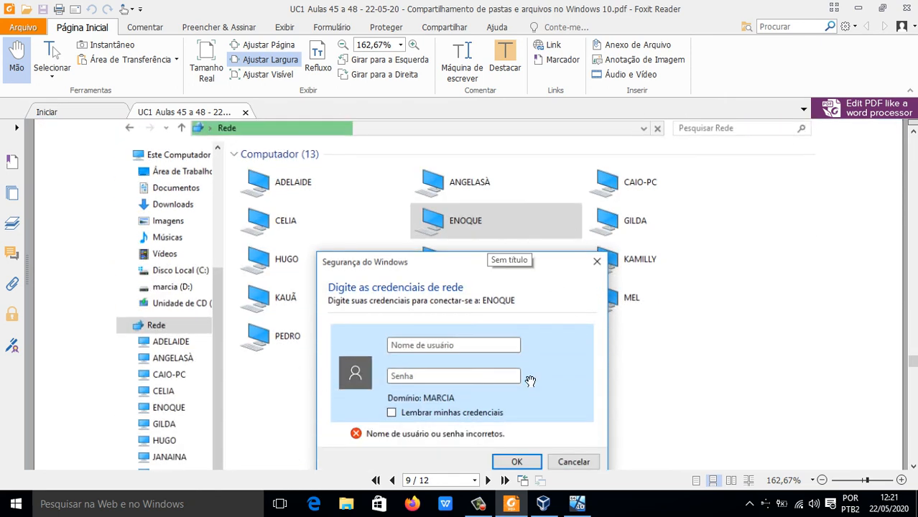
scroll(524, 359, down, 3)
scroll(512, 334, down, 5)
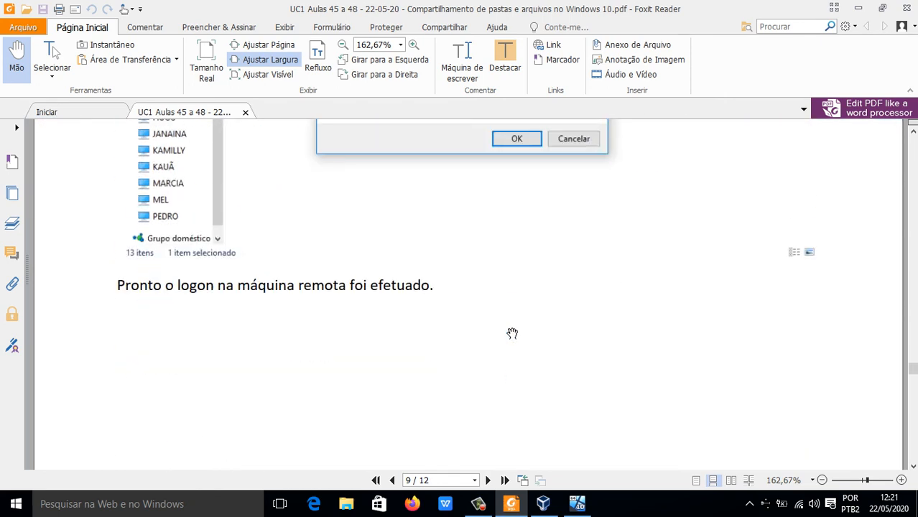
scroll(512, 333, down, 15)
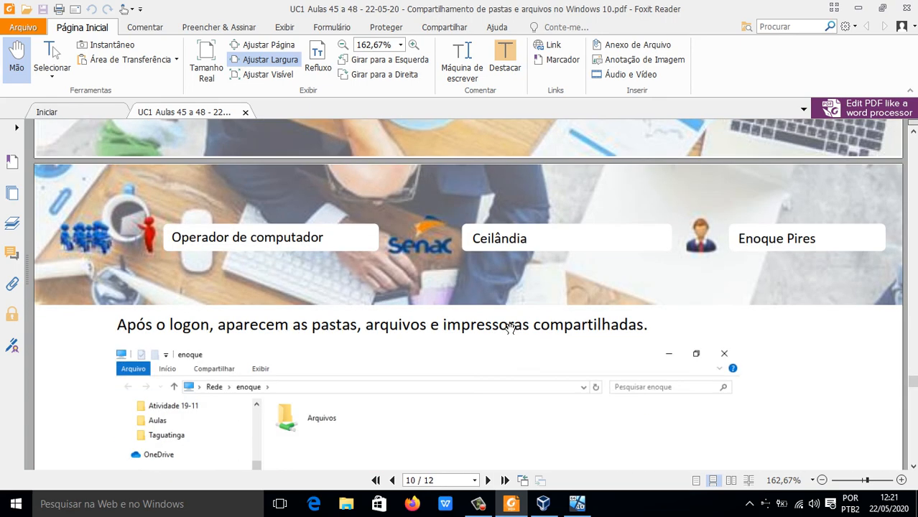
scroll(510, 328, down, 2)
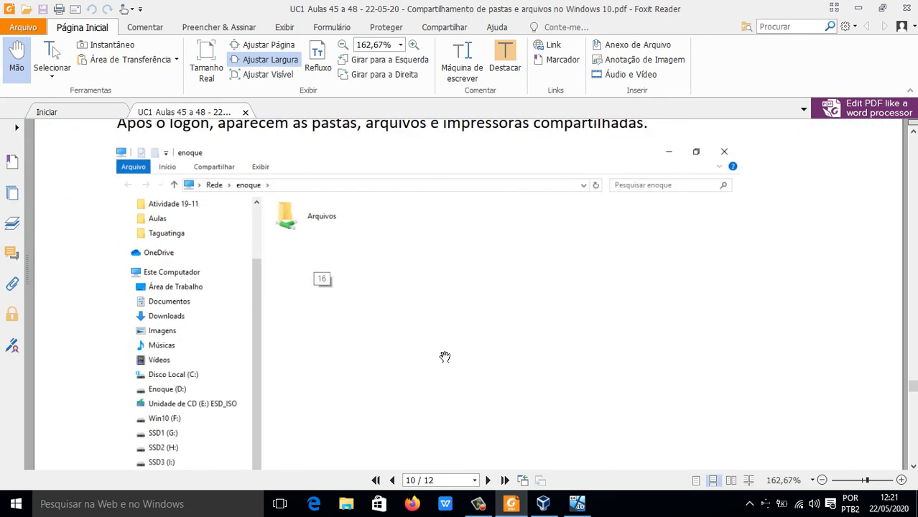
scroll(445, 352, down, 10)
scroll(445, 349, down, 10)
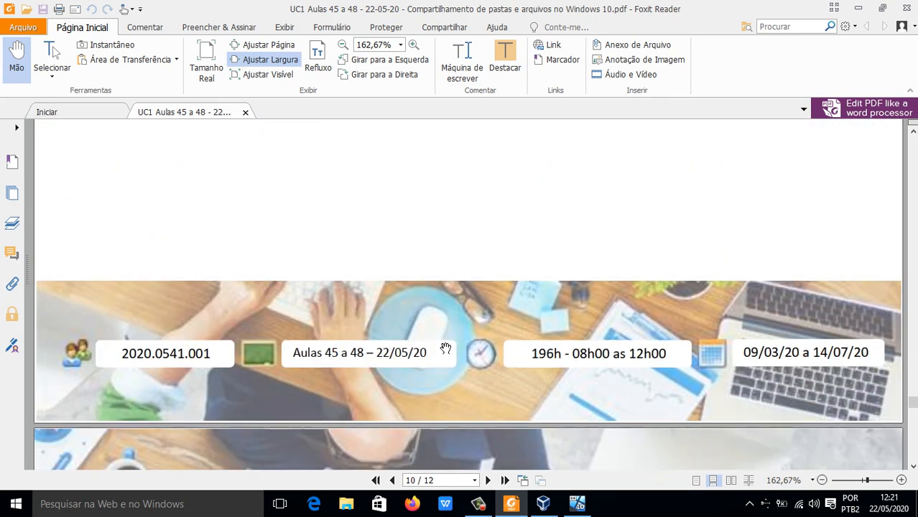
Step: Read the page 11 instructions for activating network discovery and file and printer sharing
scroll(444, 347, down, 4)
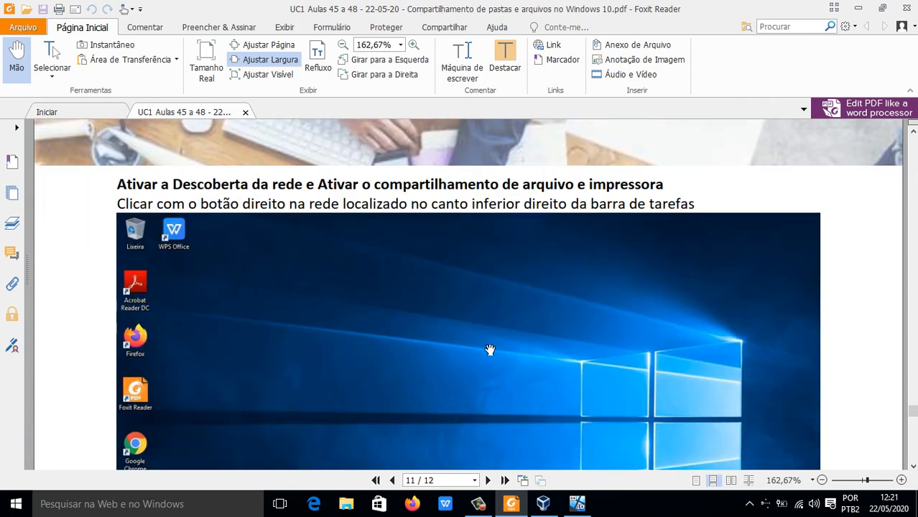
scroll(491, 347, down, 1)
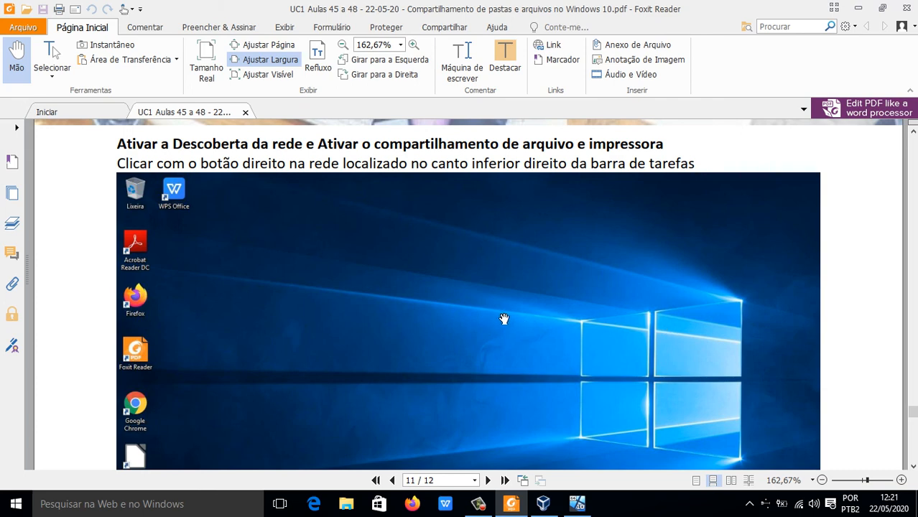
scroll(502, 317, down, 4)
scroll(503, 317, up, 3)
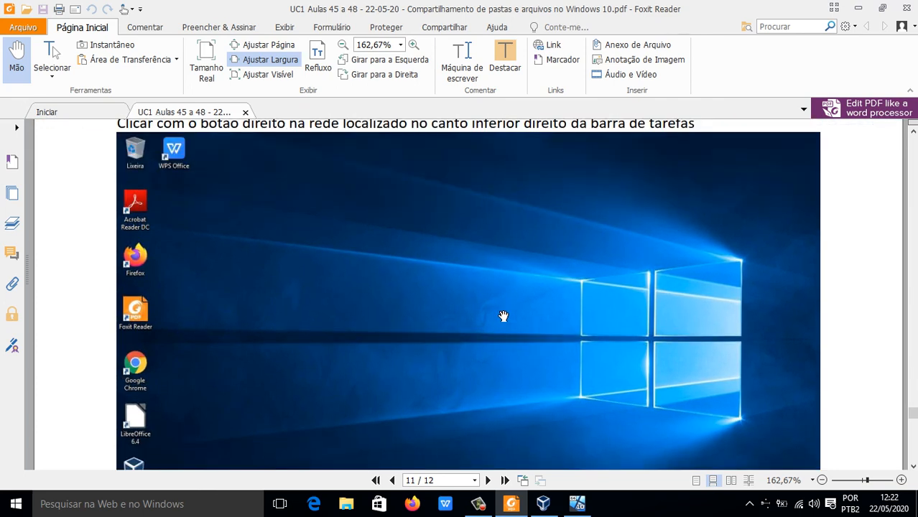
scroll(503, 317, up, 2)
scroll(503, 317, down, 1)
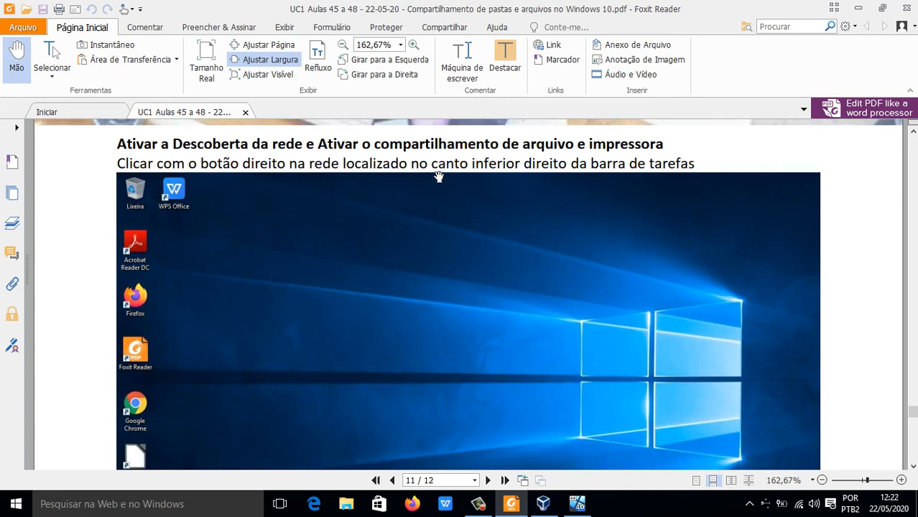
scroll(364, 258, down, 4)
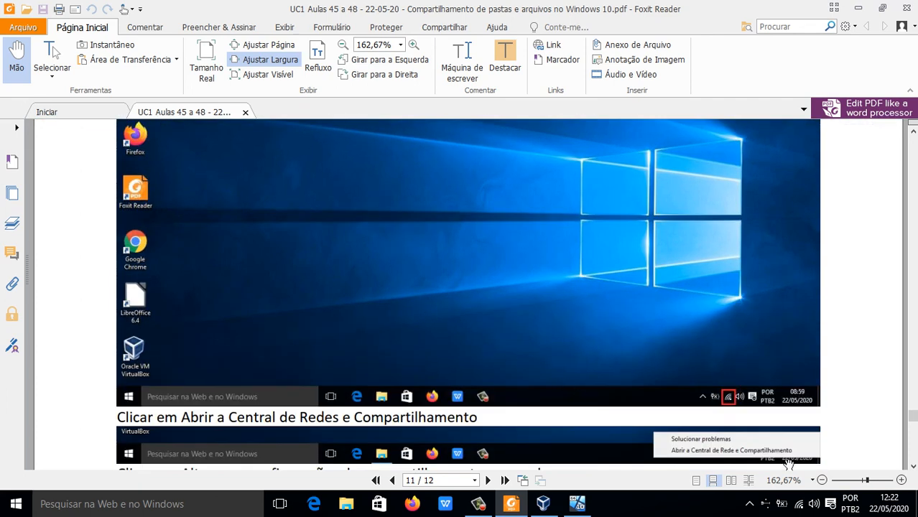
Step: Open the host's advanced sharing settings through Central de Rede e Compartilhamento, check the Particular profile's options, and collapse that section
right_click(799, 509)
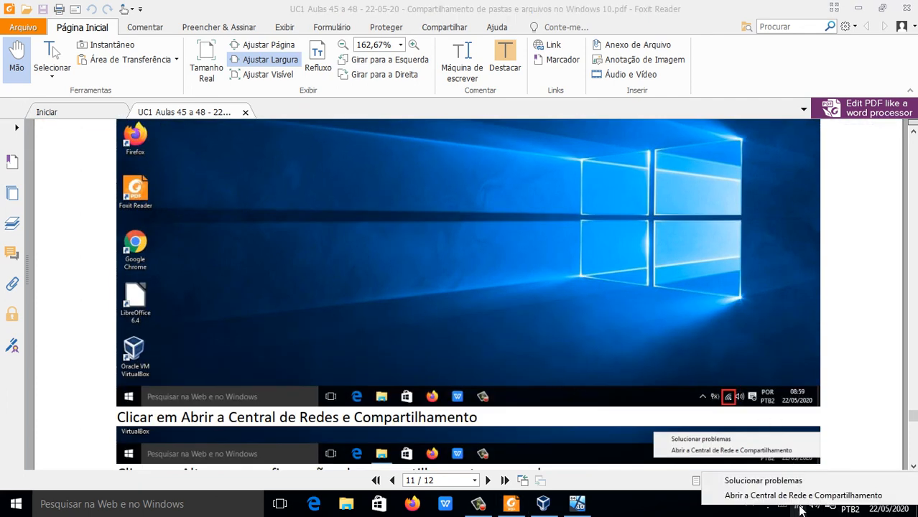
click(794, 496)
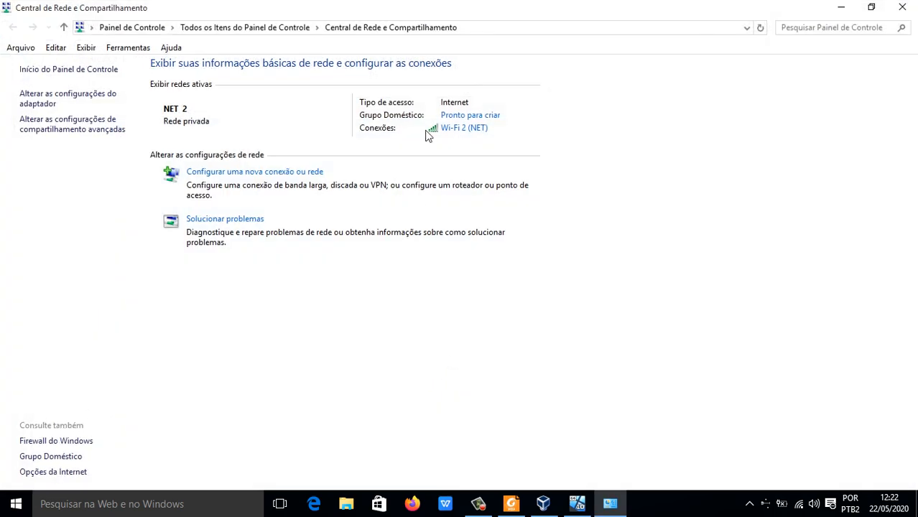
click(67, 129)
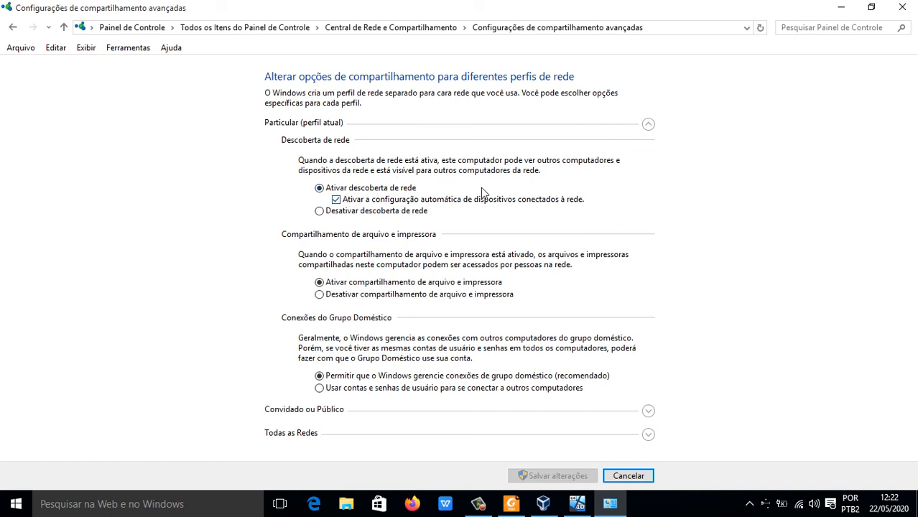
click(648, 124)
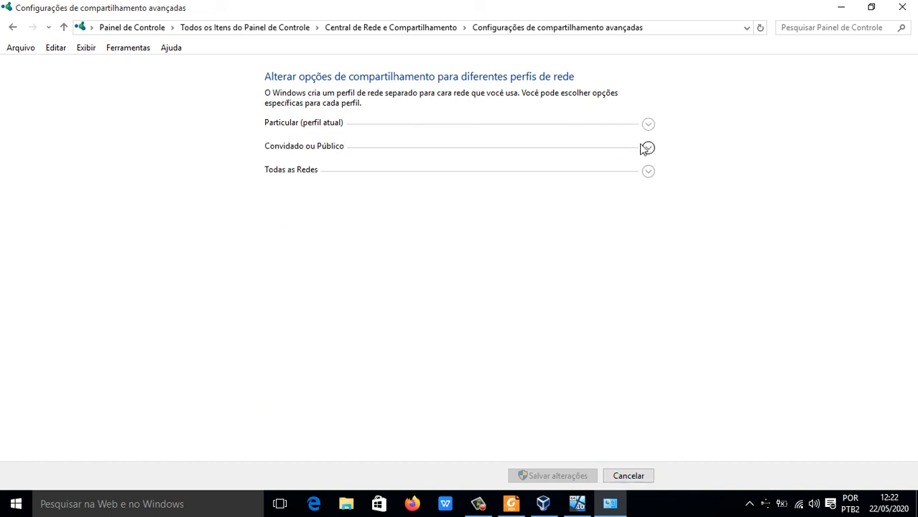
Step: Follow the lesson PDF to its password-sharing section on page 12 and examine the Todas as Redes options in the advanced sharing settings
click(510, 505)
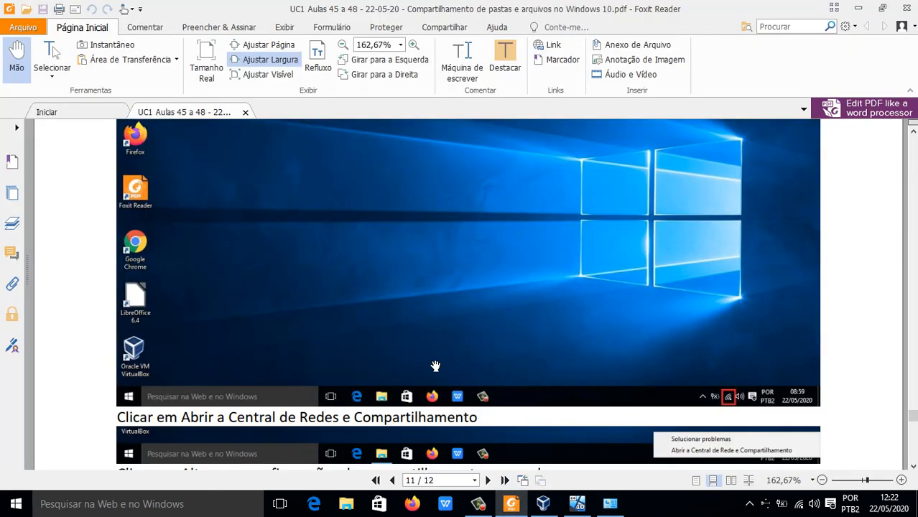
scroll(382, 313, down, 5)
scroll(382, 314, down, 1)
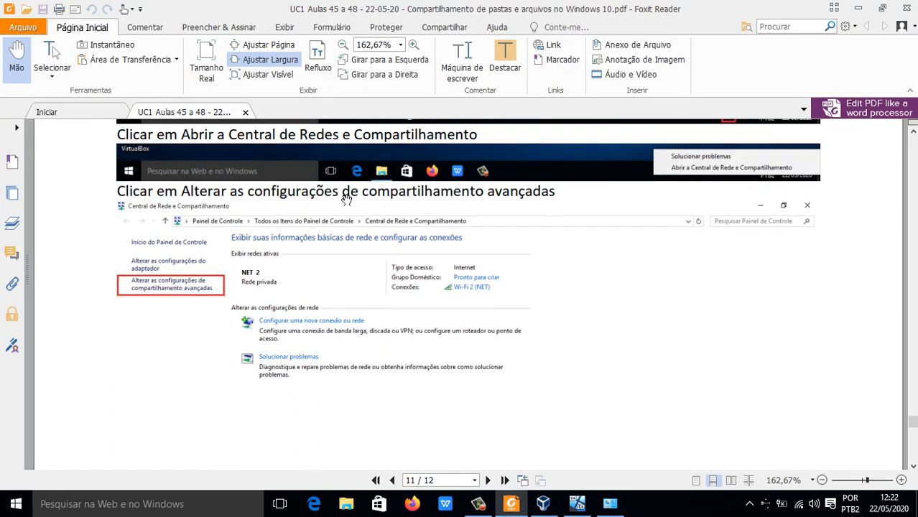
scroll(339, 287, down, 10)
scroll(343, 286, down, 10)
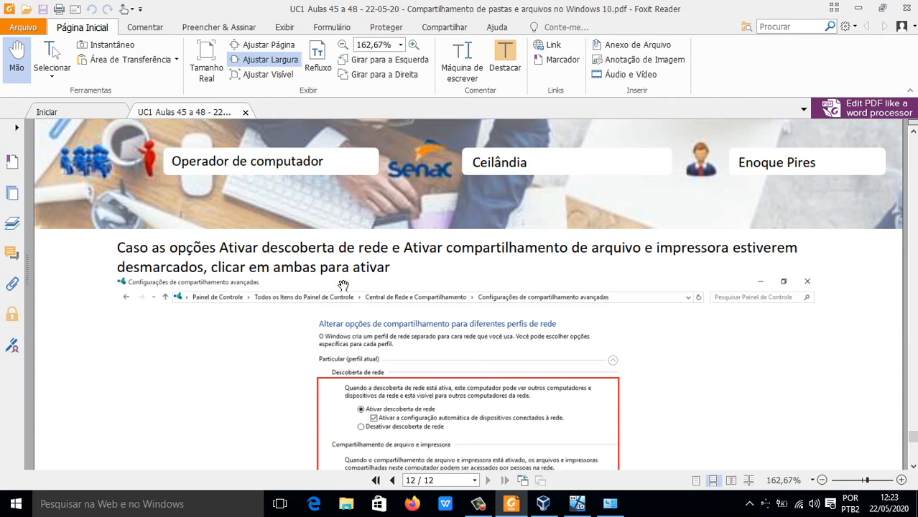
scroll(343, 285, down, 12)
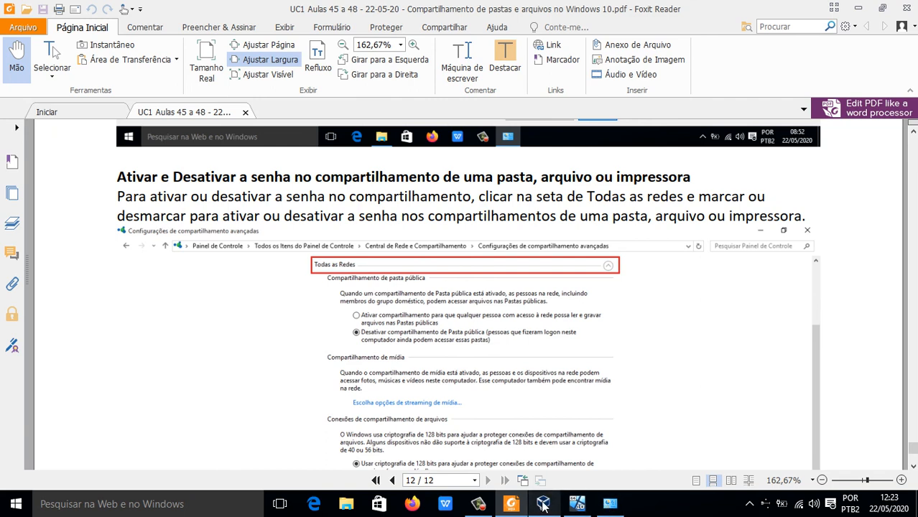
click(609, 505)
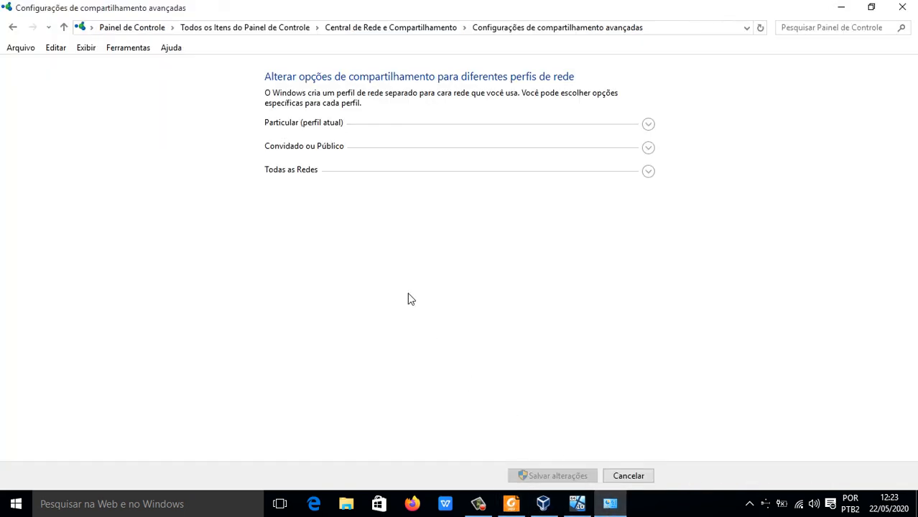
click(646, 175)
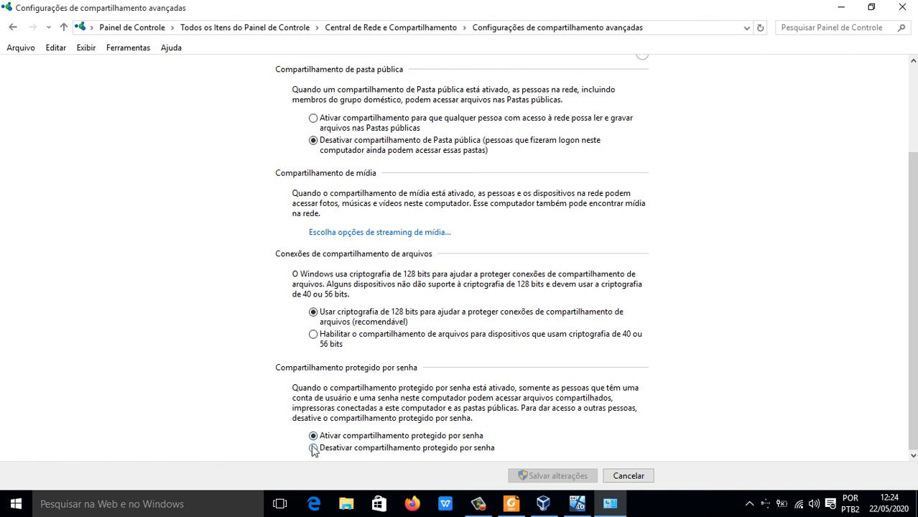
Step: Return to the lesson PDF and review the last page's instructions on password-protected sharing and network discovery
click(510, 507)
scroll(456, 349, down, 10)
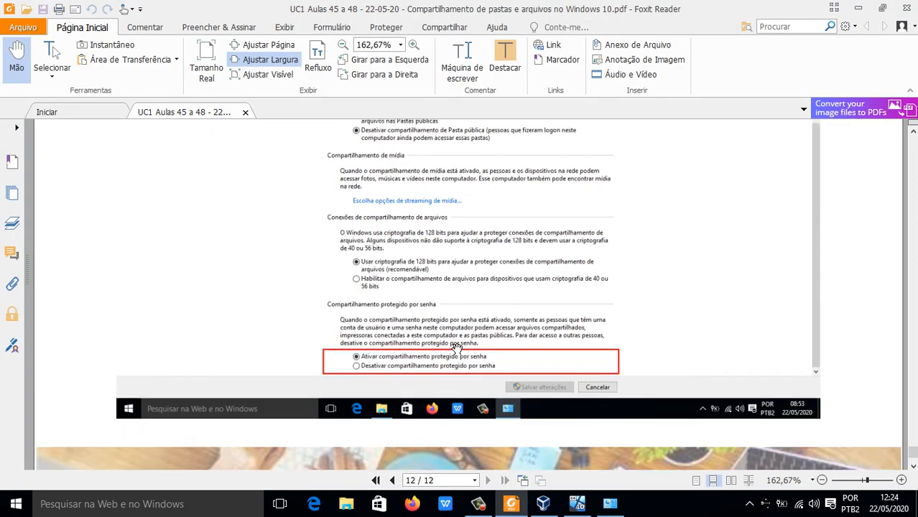
scroll(457, 349, up, 1)
scroll(456, 349, down, 1)
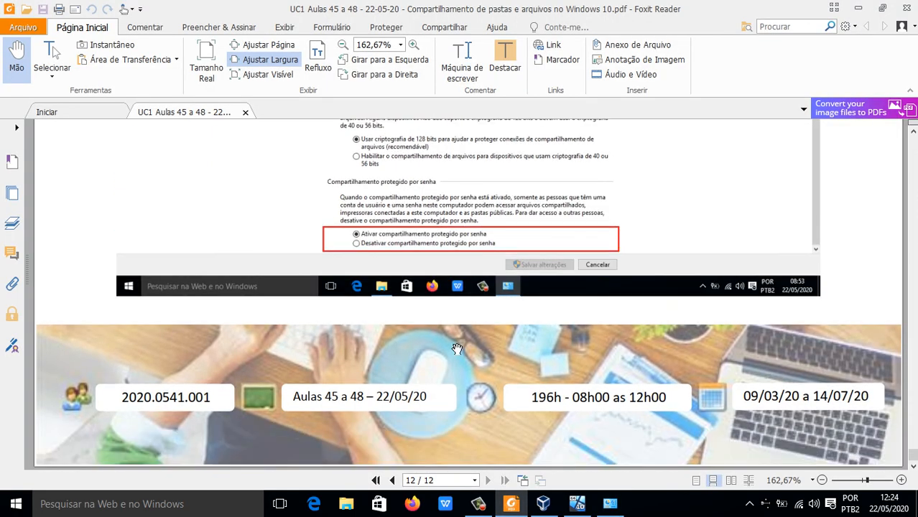
scroll(457, 349, up, 15)
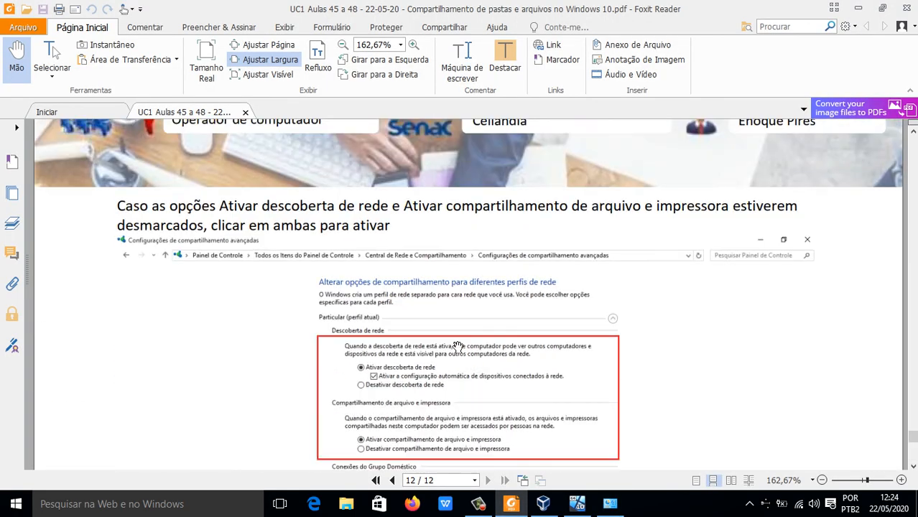
scroll(456, 349, up, 3)
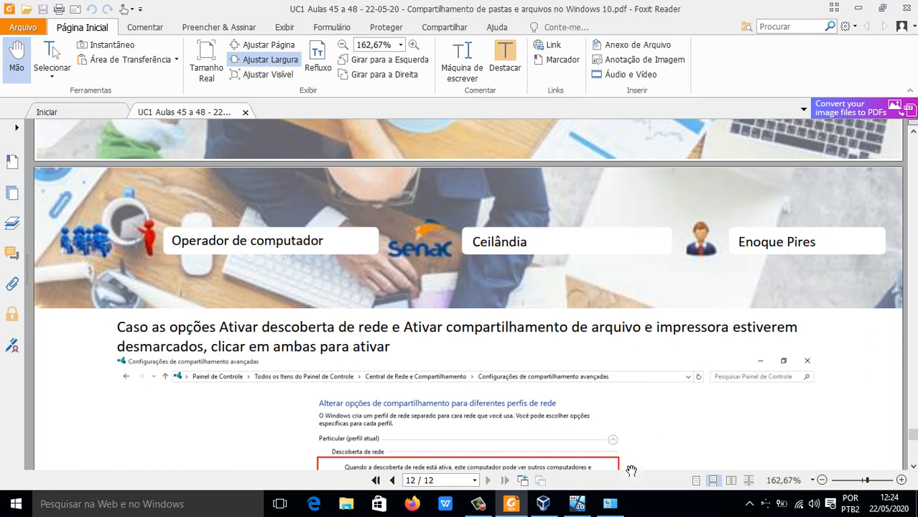
Step: Clear the host desktop by minimizing the PDF and the virtual machine and closing the advanced sharing settings
click(857, 10)
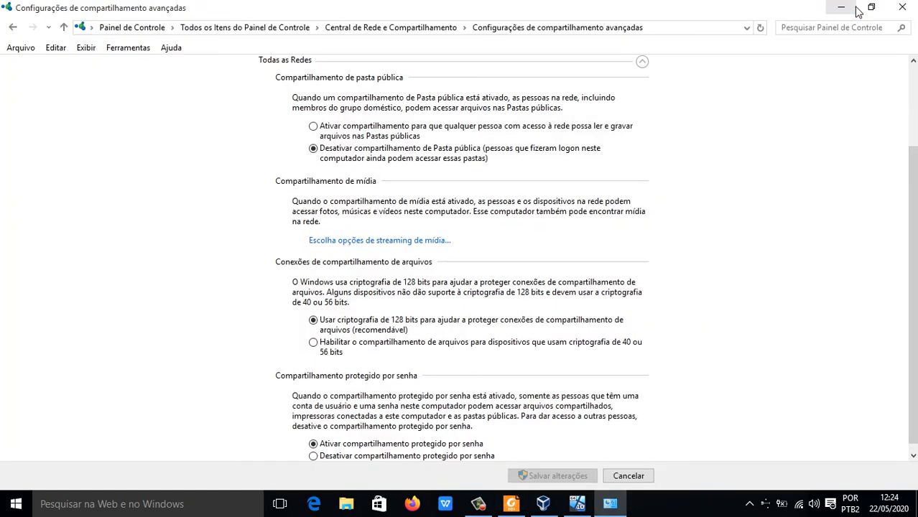
click(902, 7)
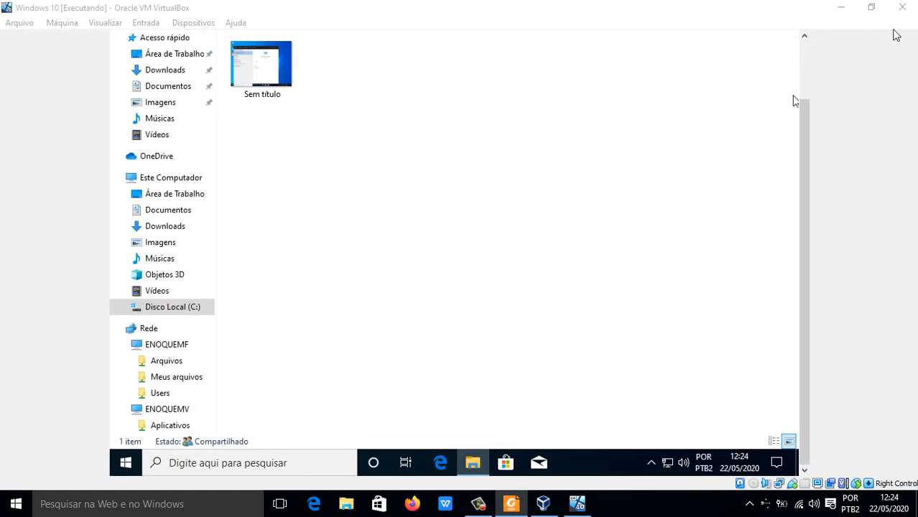
click(840, 7)
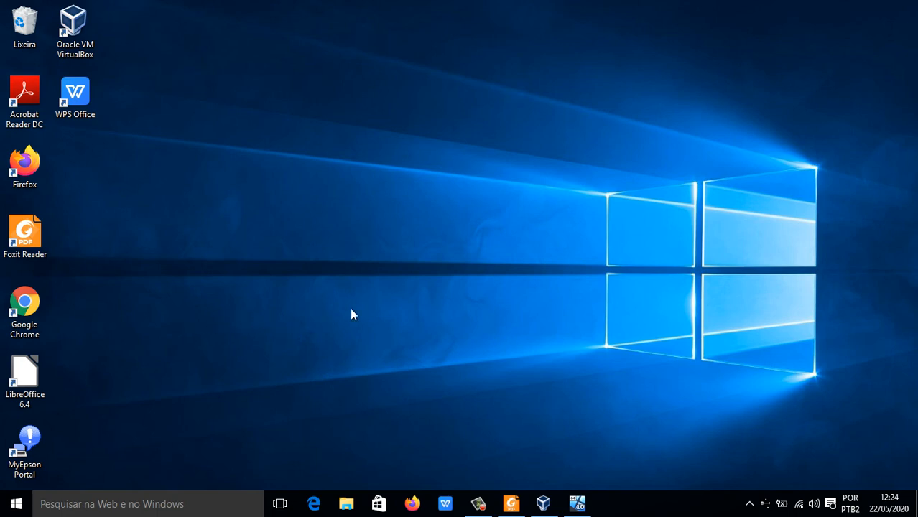
Step: Open Dispositivos e Impressoras from the host's Painel de Controle
key(super)
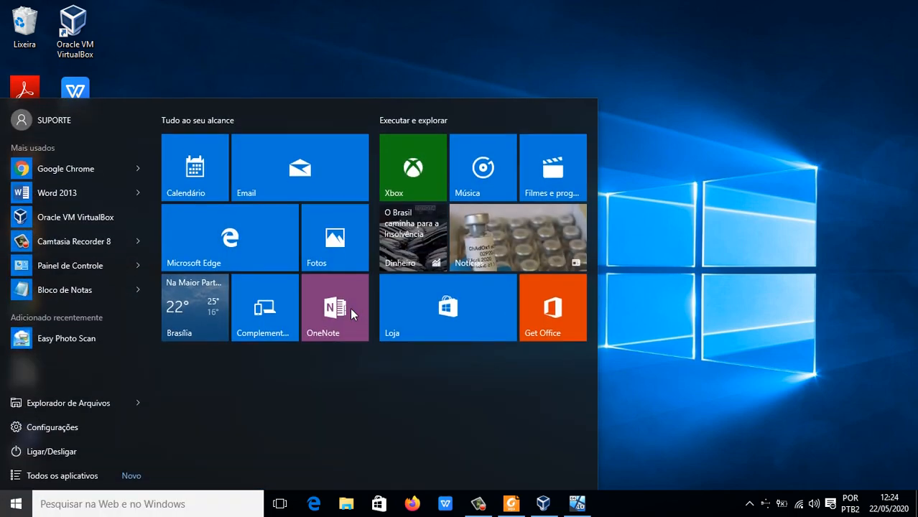
text(paint)
key(BackSpace)
text(e)
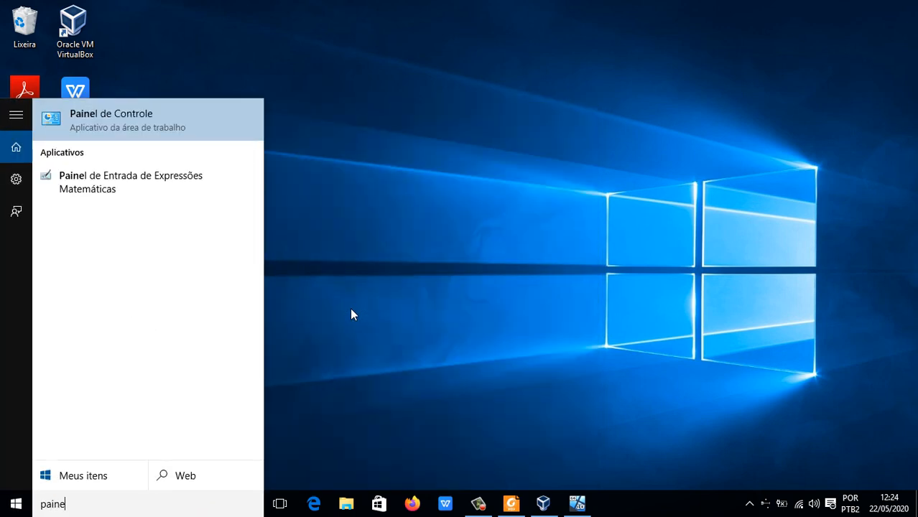
key(Return)
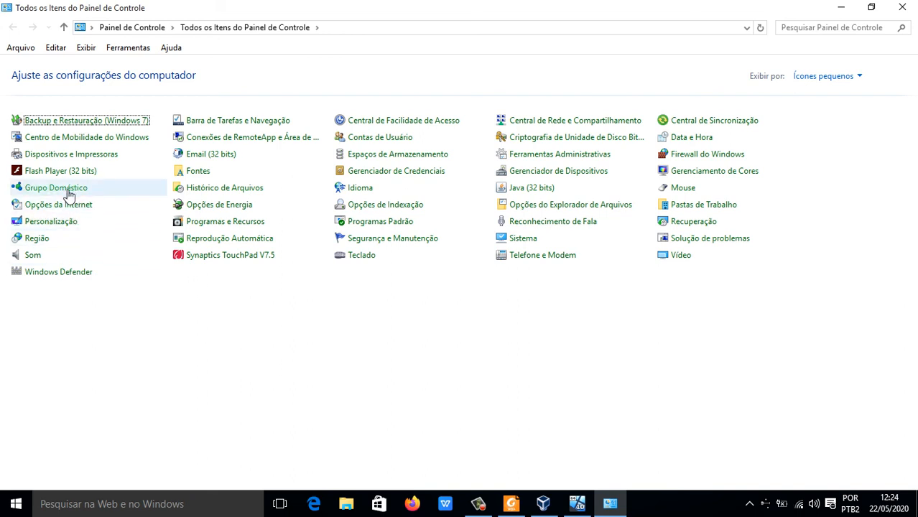
click(74, 159)
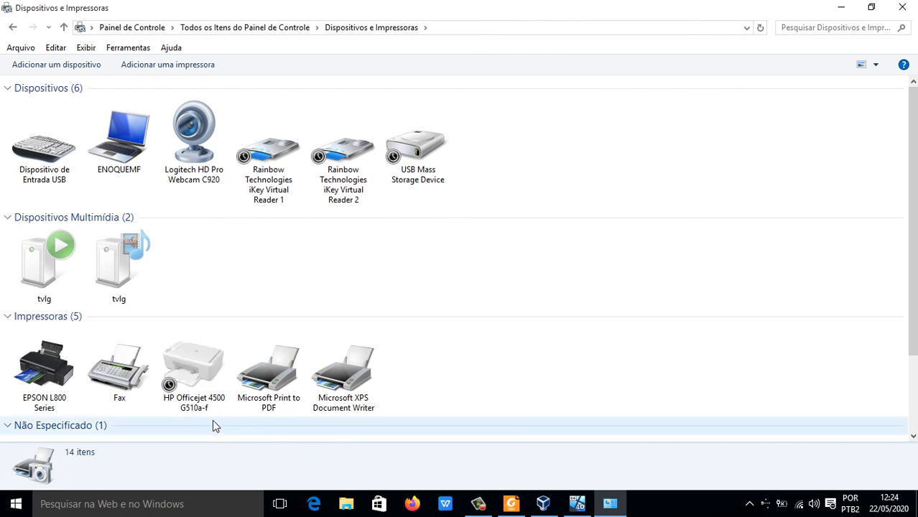
Step: Set the EPSON L800 Series as the host's default printer
click(58, 385)
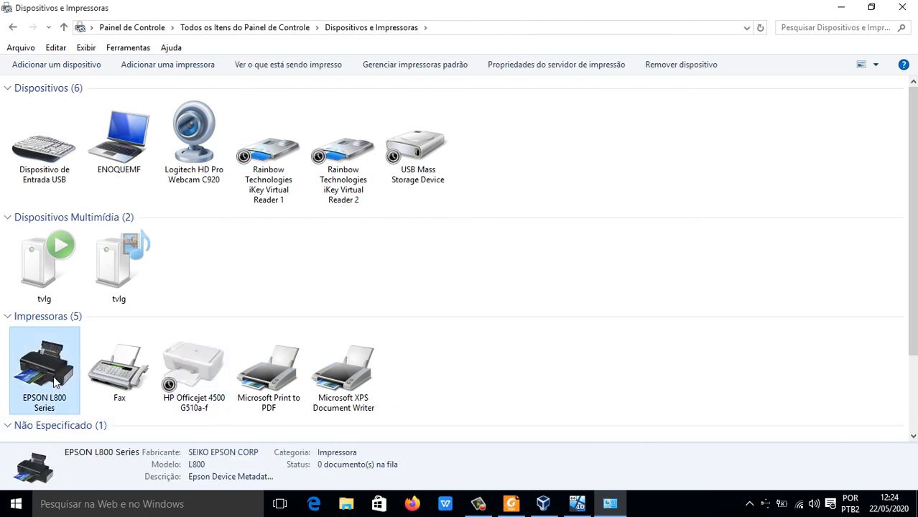
right_click(56, 383)
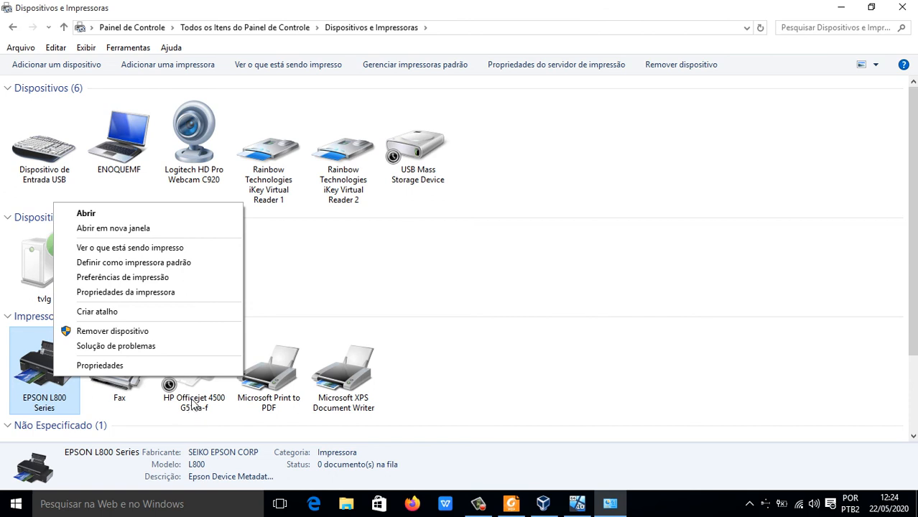
click(610, 379)
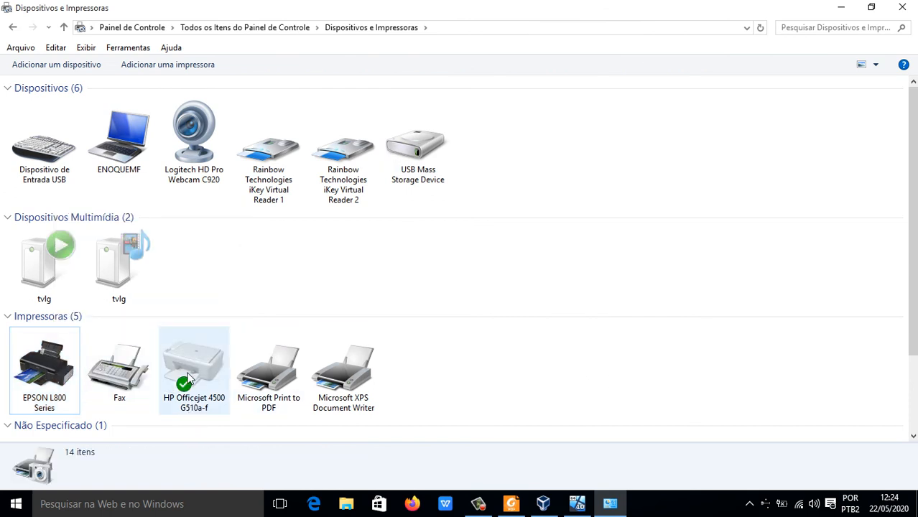
right_click(52, 375)
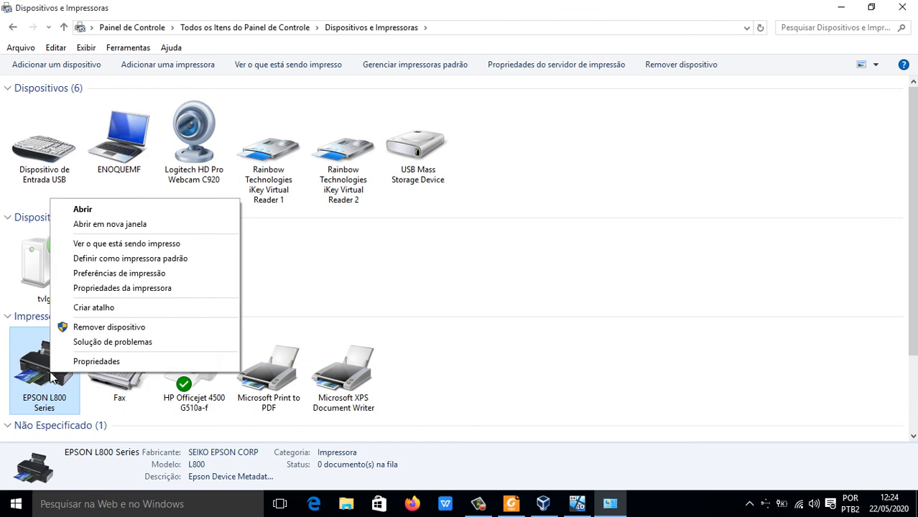
click(119, 258)
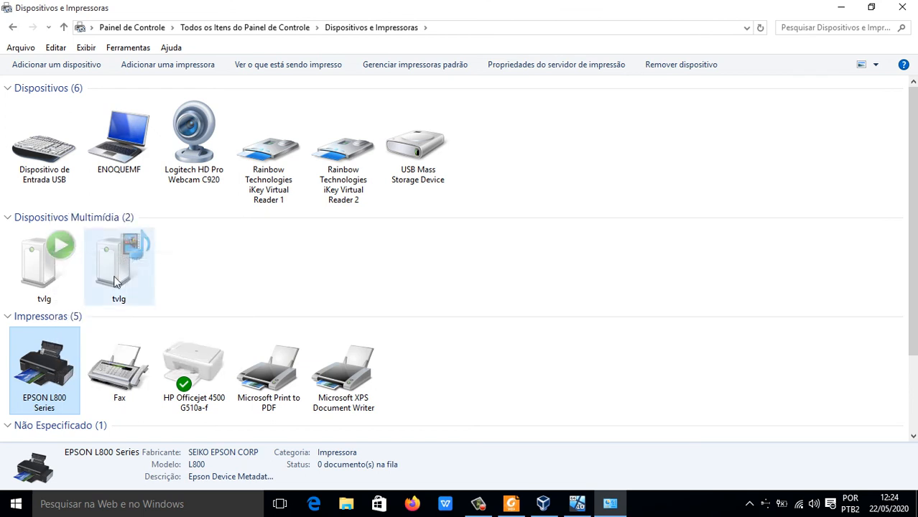
Step: Open the EPSON L800 Series printer properties and enable sharing of this printer
right_click(54, 370)
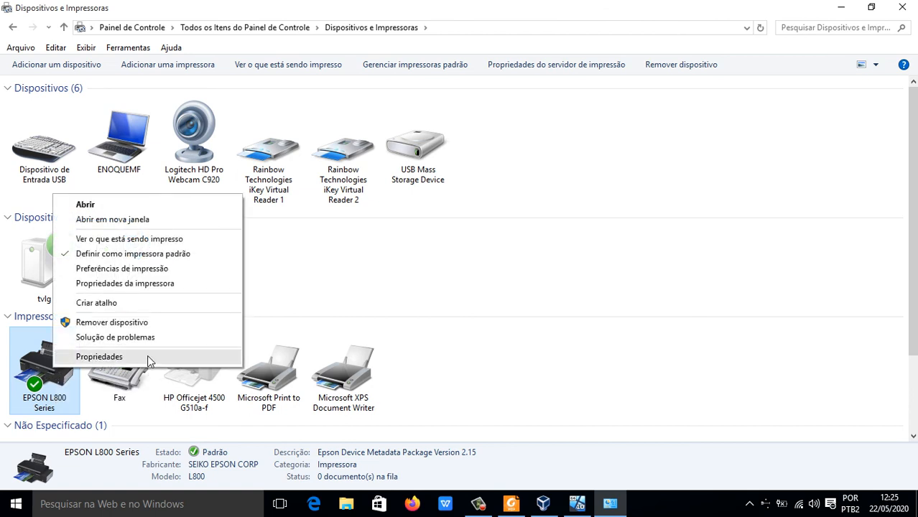
click(149, 286)
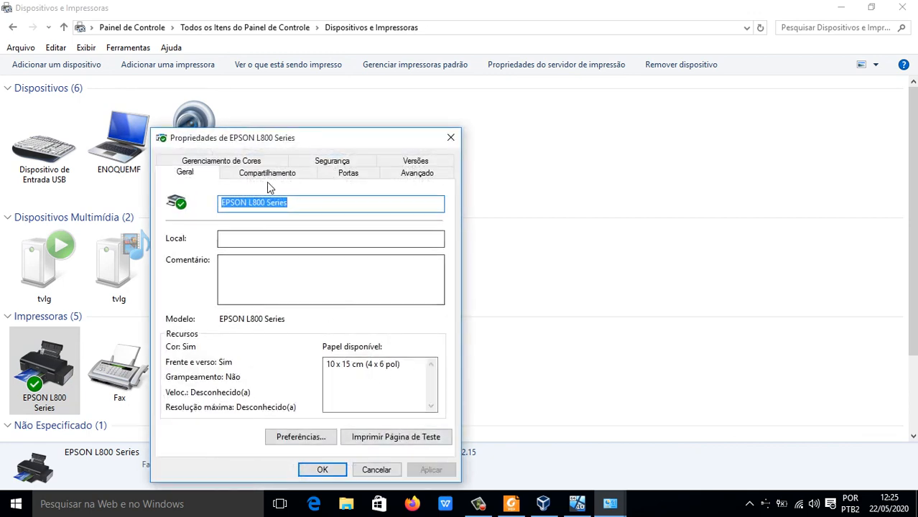
click(268, 175)
drag(307, 141, 406, 88)
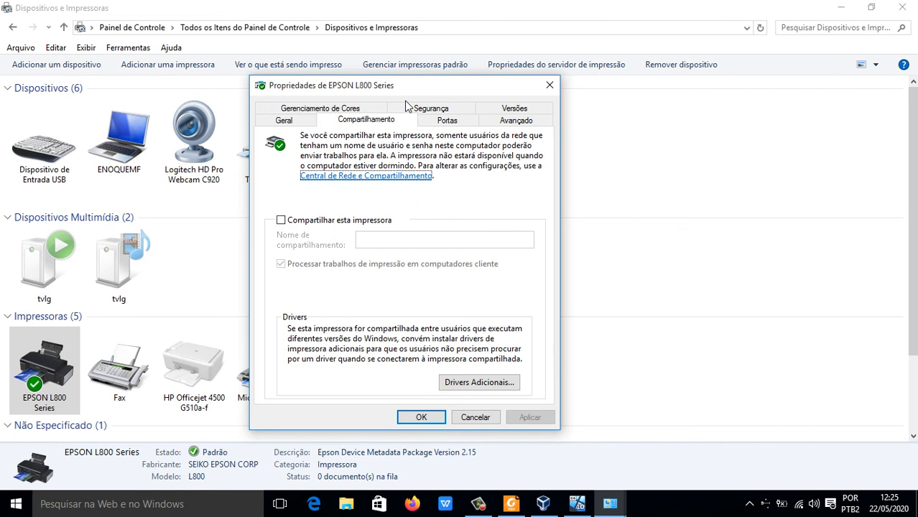
click(281, 220)
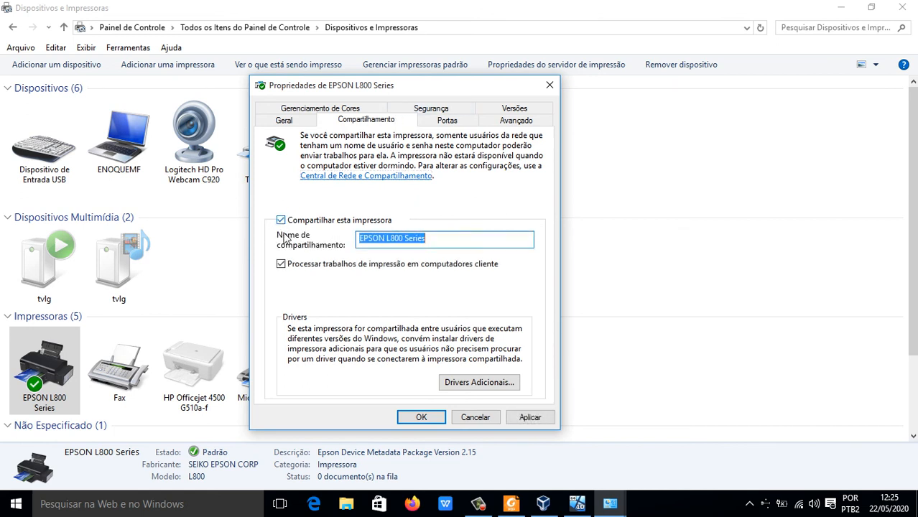
Step: Shorten the printer's share name to EPL800
click(451, 245)
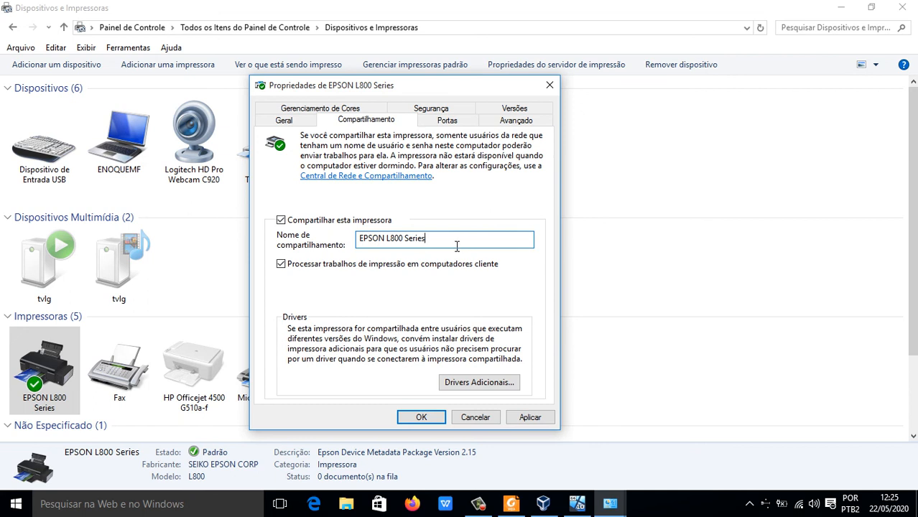
drag(454, 245, 286, 244)
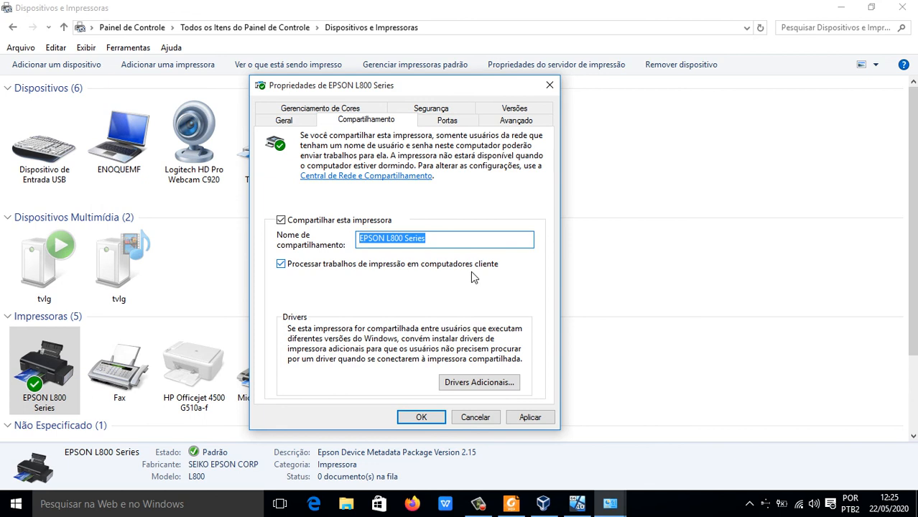
click(446, 241)
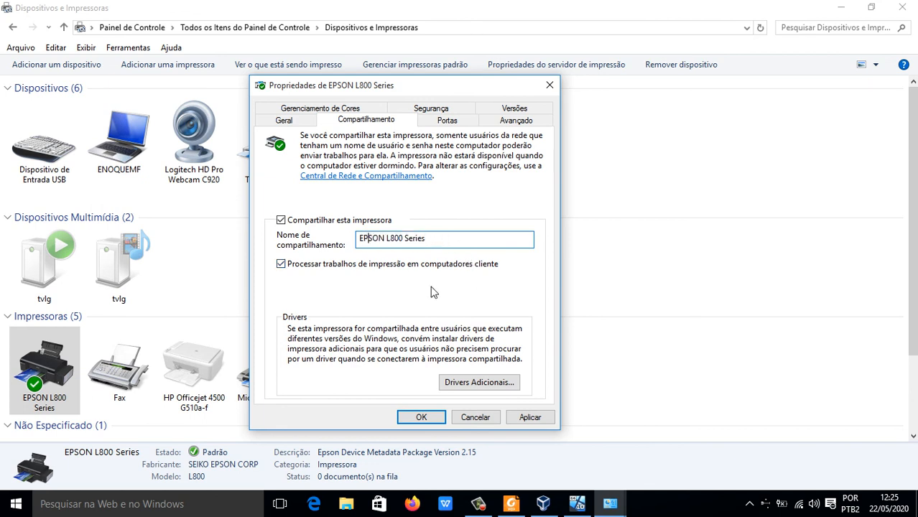
key(Delete)
key(Delete)
key(Delete)
key(Delete)
key(Delete)
Step: Review the printer's security permissions by account and allow Todos to manage this printer and manage documents
click(438, 110)
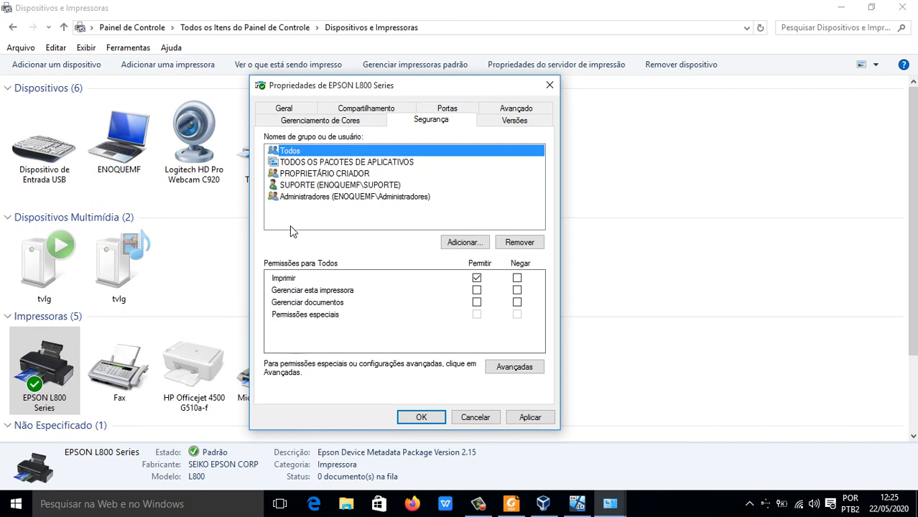
click(340, 186)
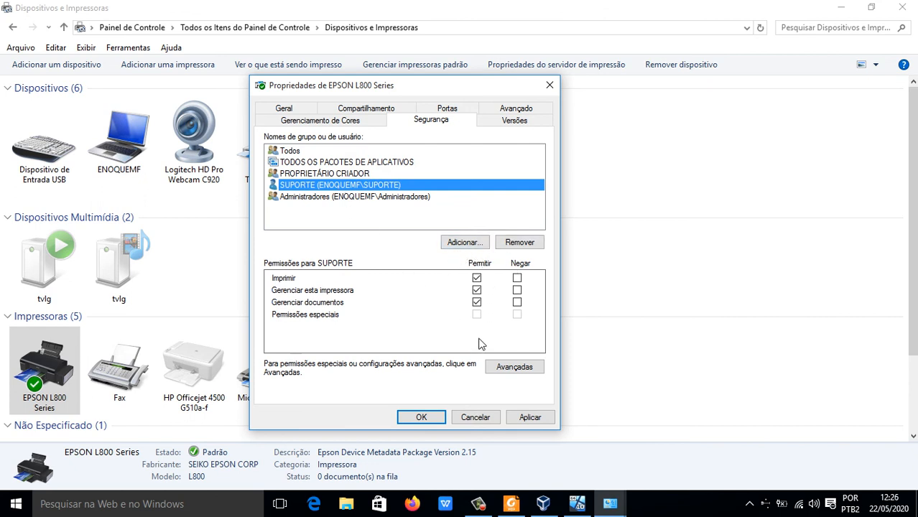
click(349, 175)
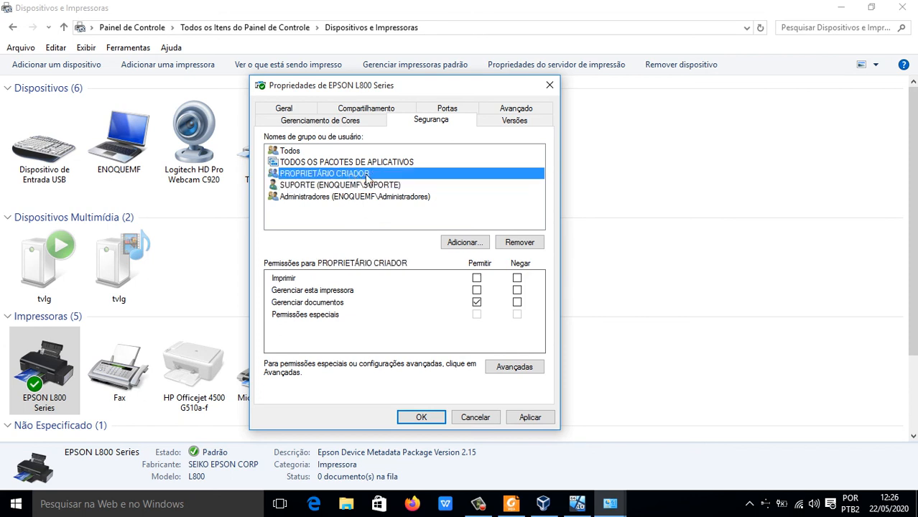
click(328, 153)
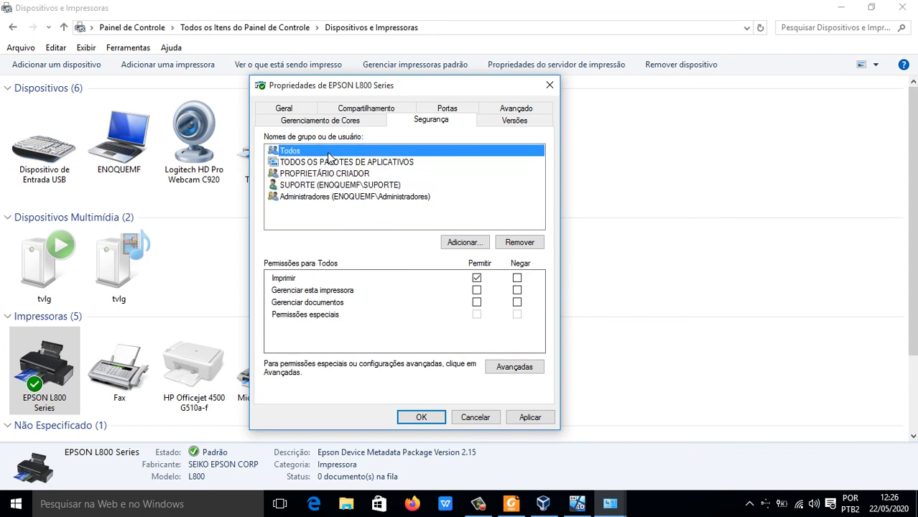
click(477, 290)
click(476, 302)
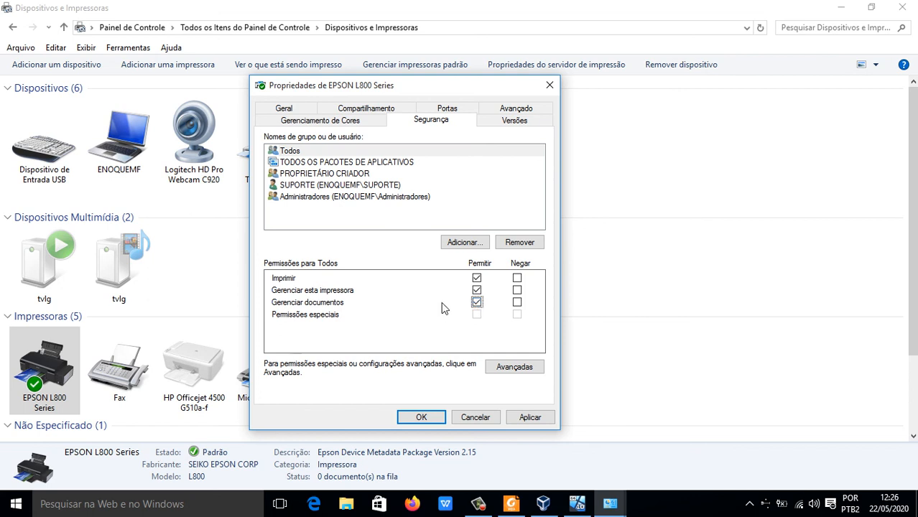
Step: Check the user-selection dialog and SUPORTE's permissions, save the printer properties, and minimize Dispositivos e Impressoras
click(463, 242)
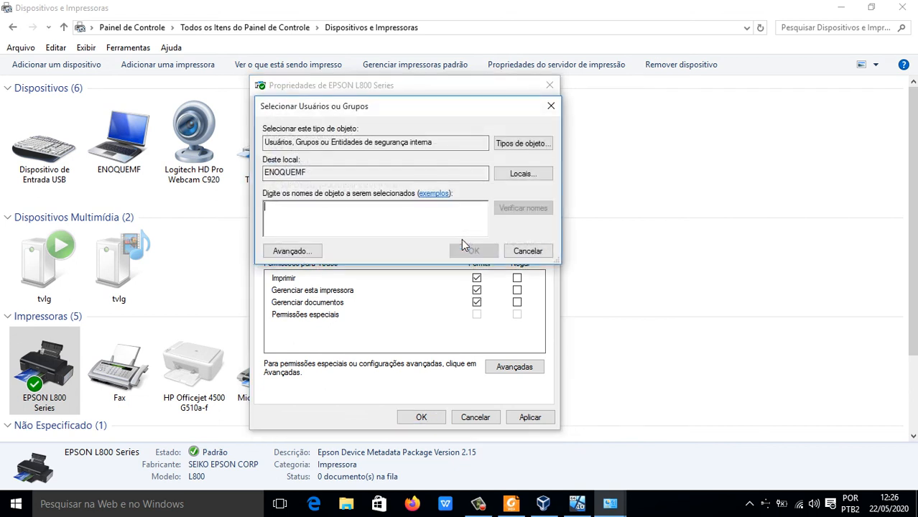
click(538, 253)
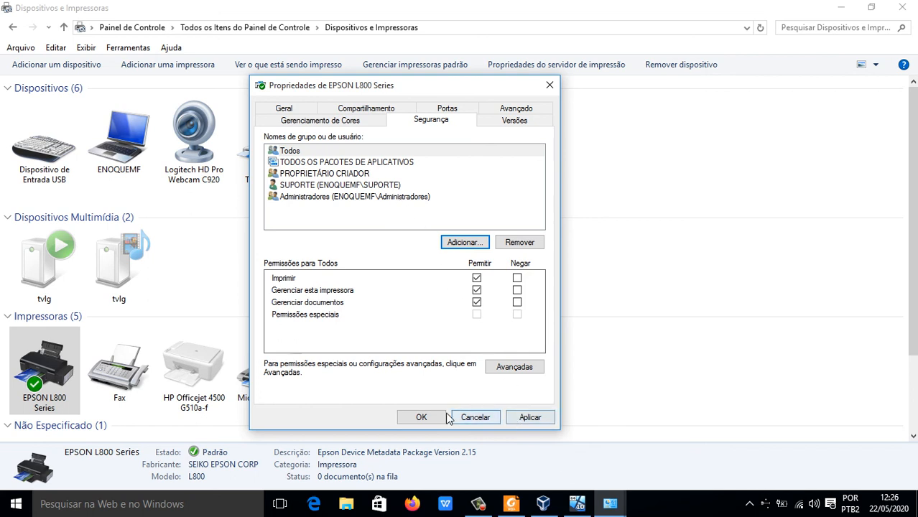
click(324, 186)
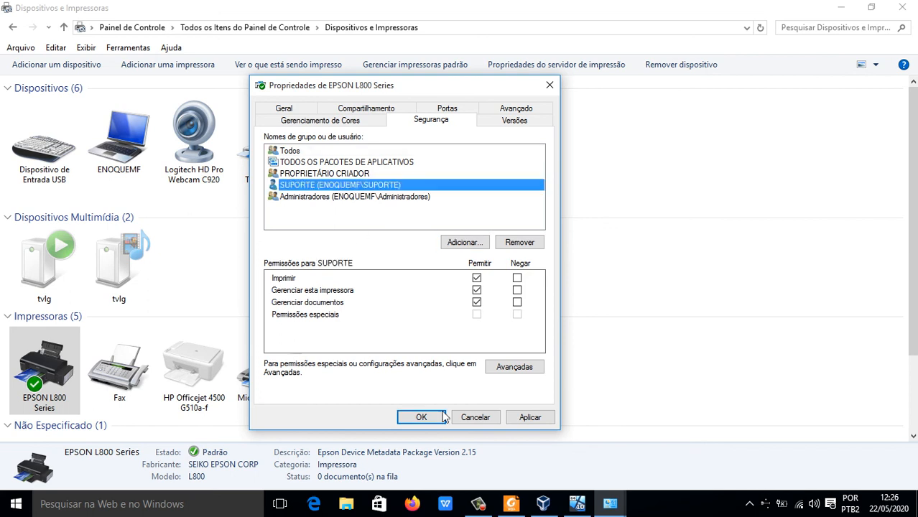
click(421, 418)
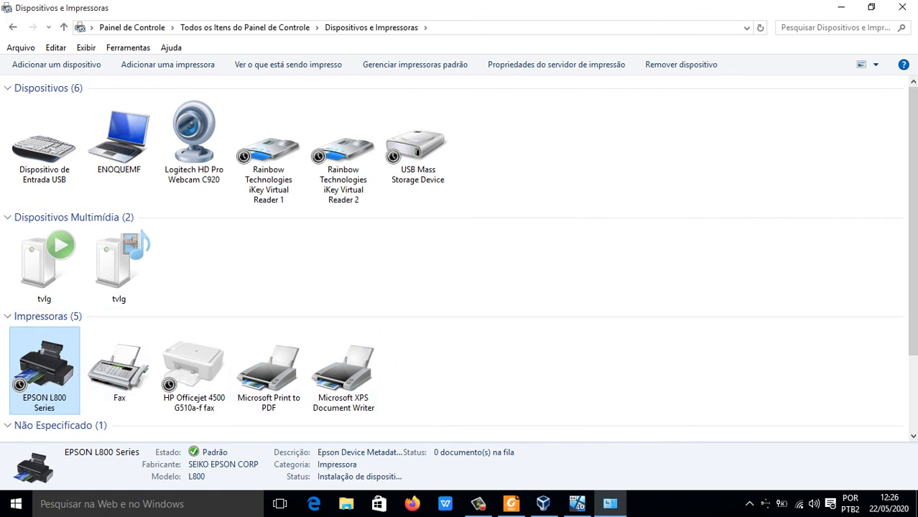
click(844, 8)
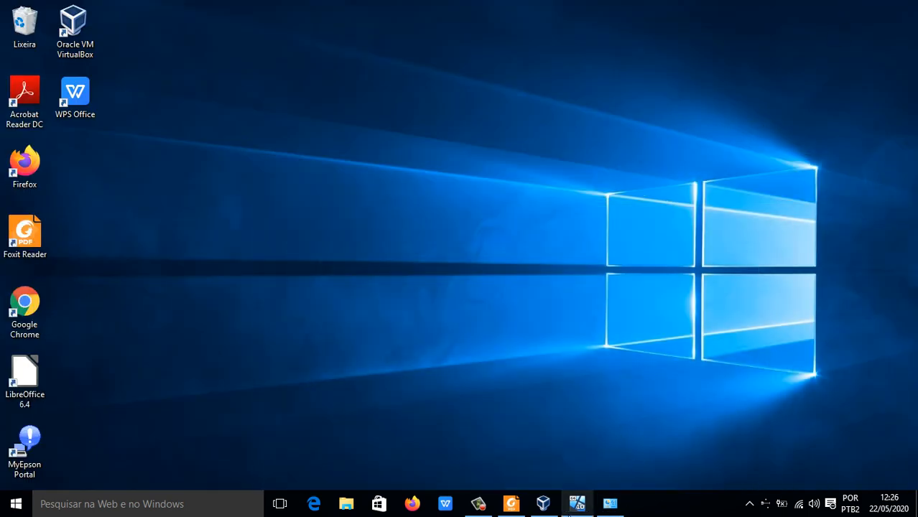
Step: Switch to the Windows 10 virtual machine and open ENOQUEMF under Rede to show its shared resources
click(577, 503)
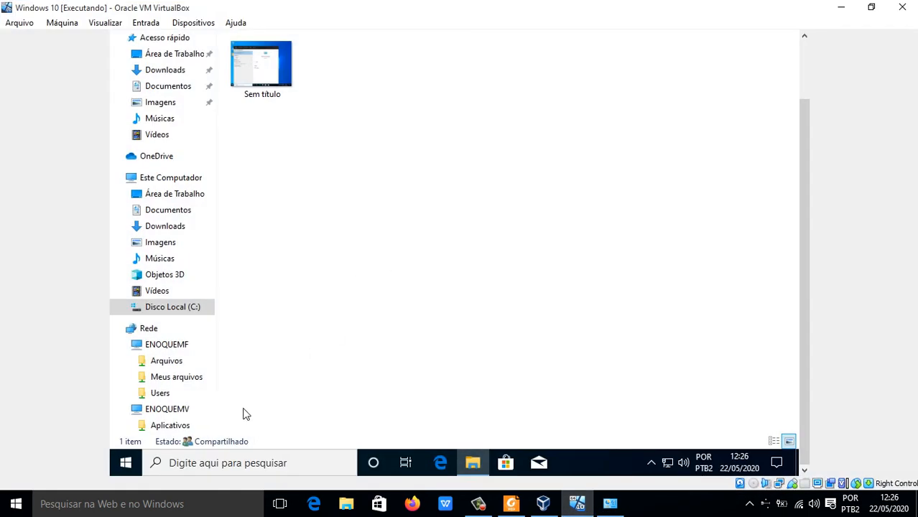
click(175, 351)
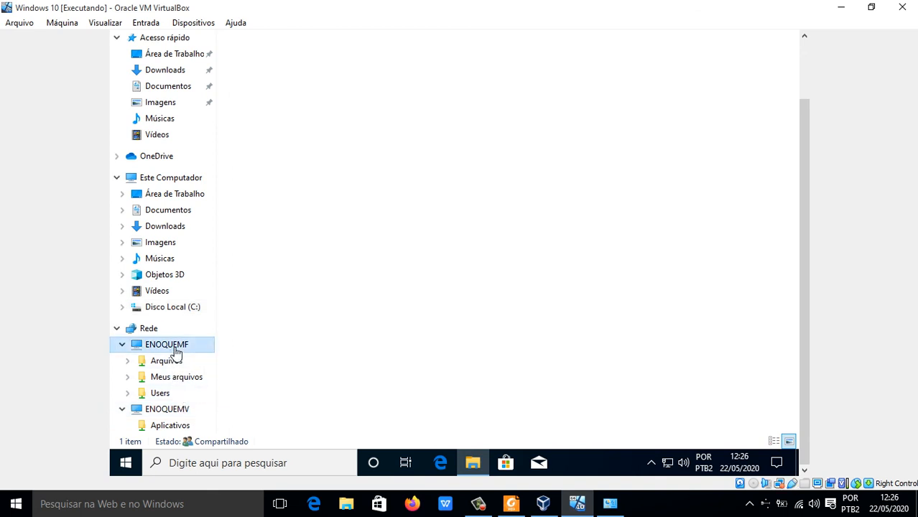
scroll(807, 262, up, 2)
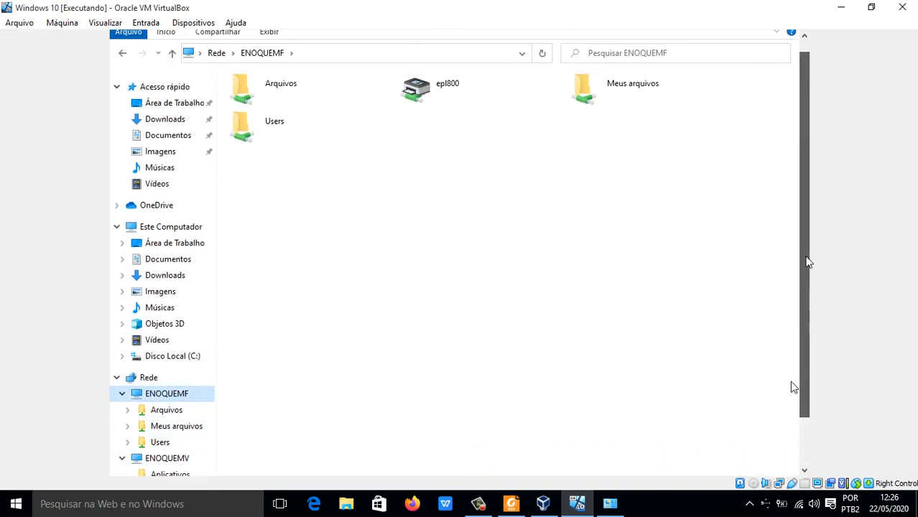
scroll(807, 262, up, 1)
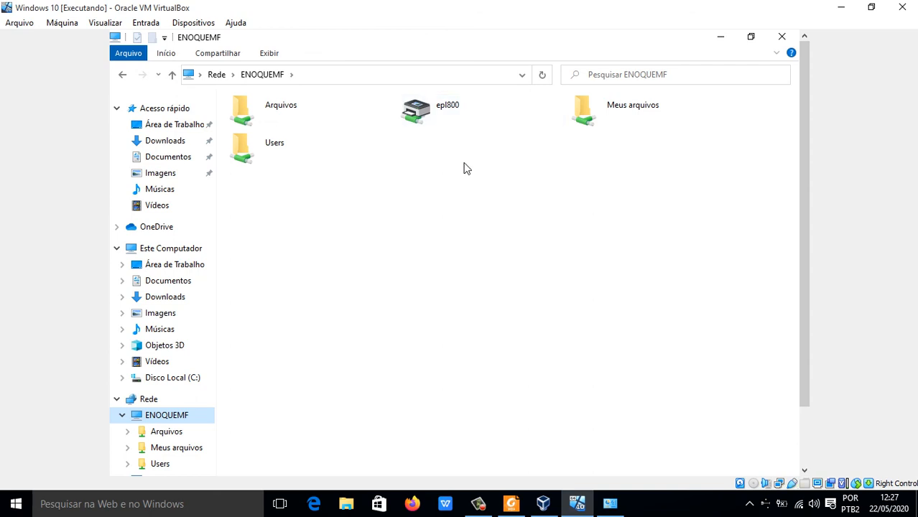
Step: Connect to the shared epl800 printer from the virtual machine and authorize installing its driver
click(422, 117)
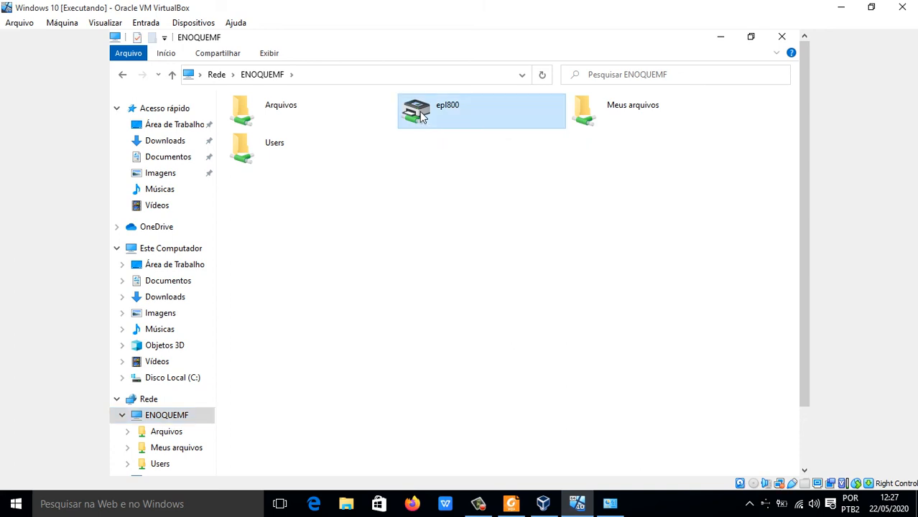
double_click(422, 117)
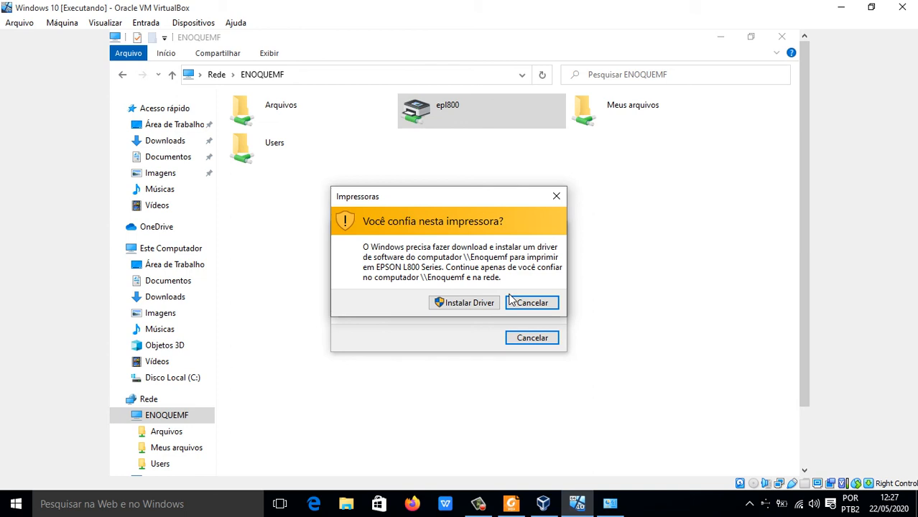
click(460, 304)
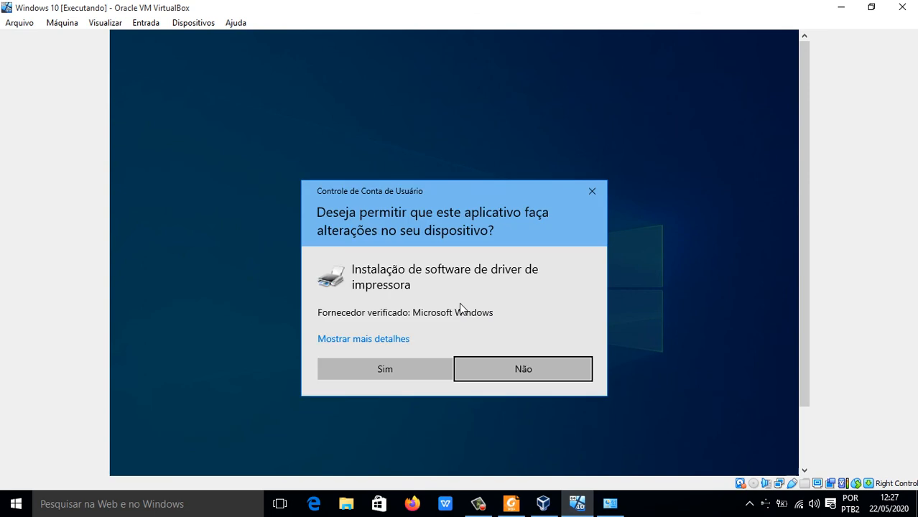
click(361, 370)
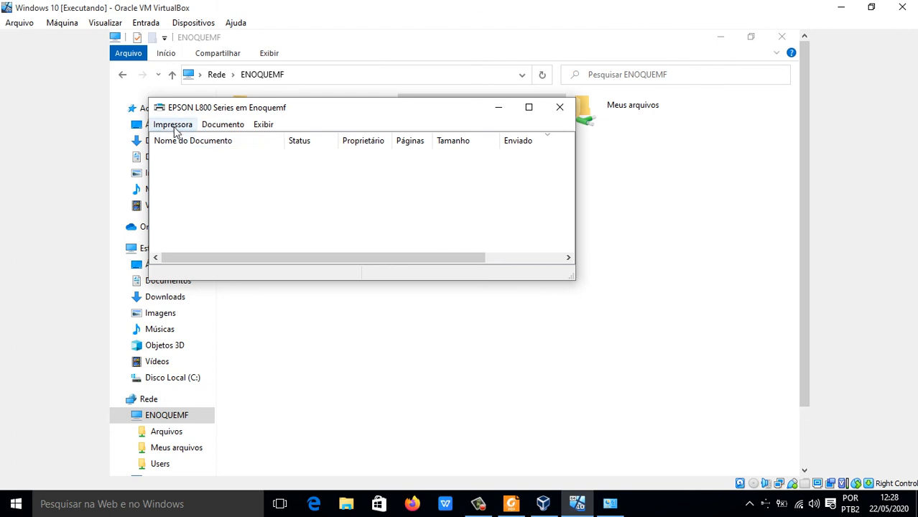
Step: Close the EPSON L800 print queue and open Dispositivos e Impressoras from the virtual machine's Painel de Controle
click(563, 110)
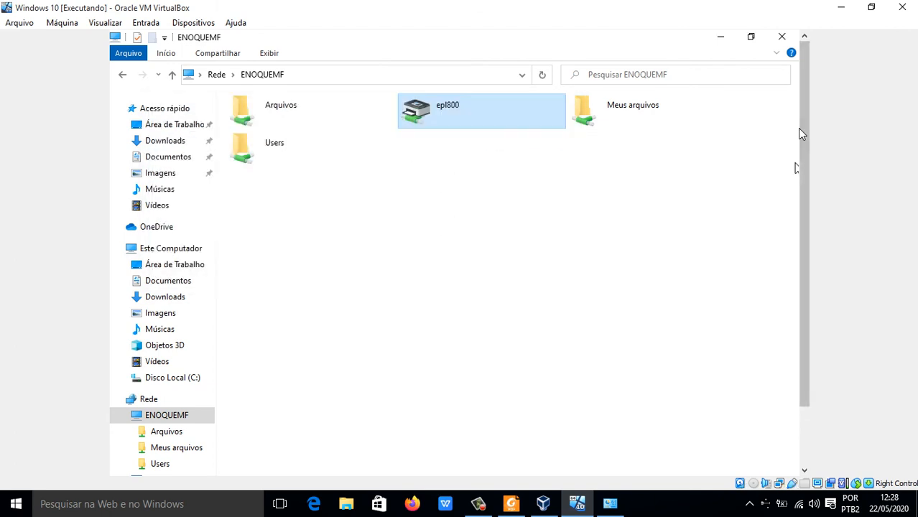
drag(800, 168, 799, 305)
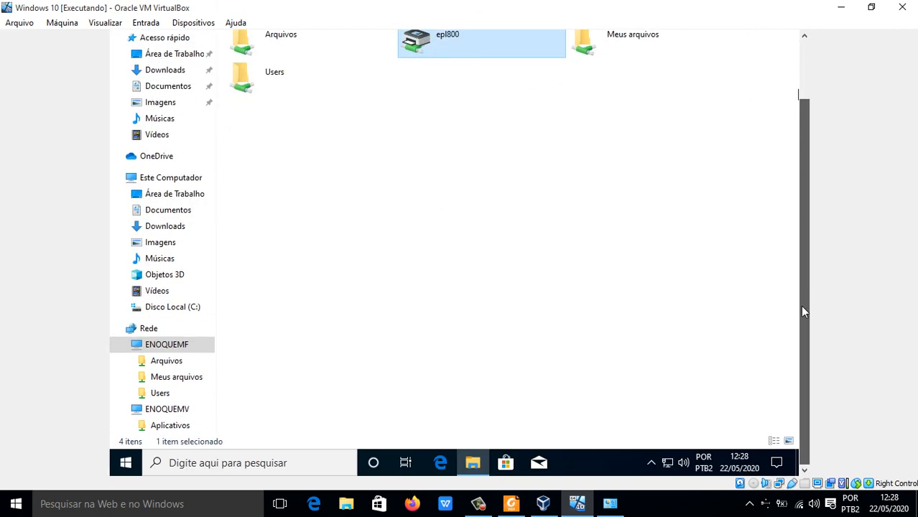
click(120, 465)
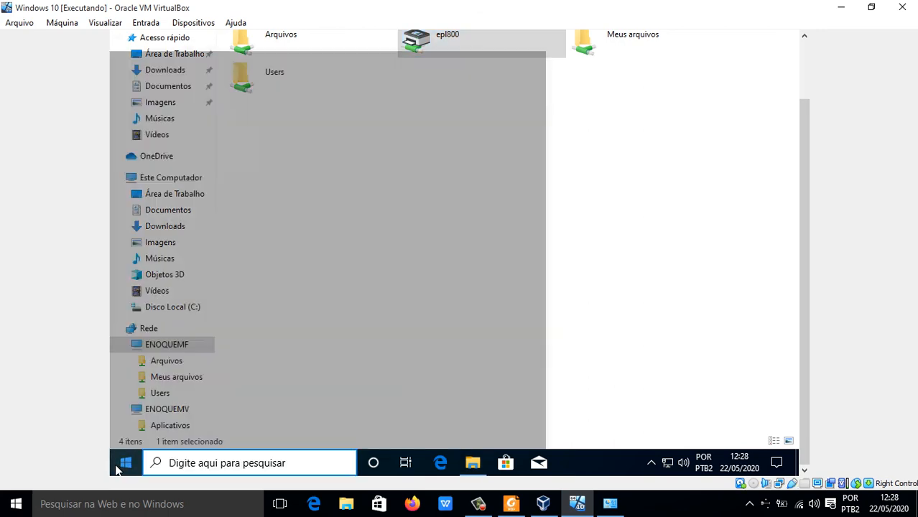
text(pain)
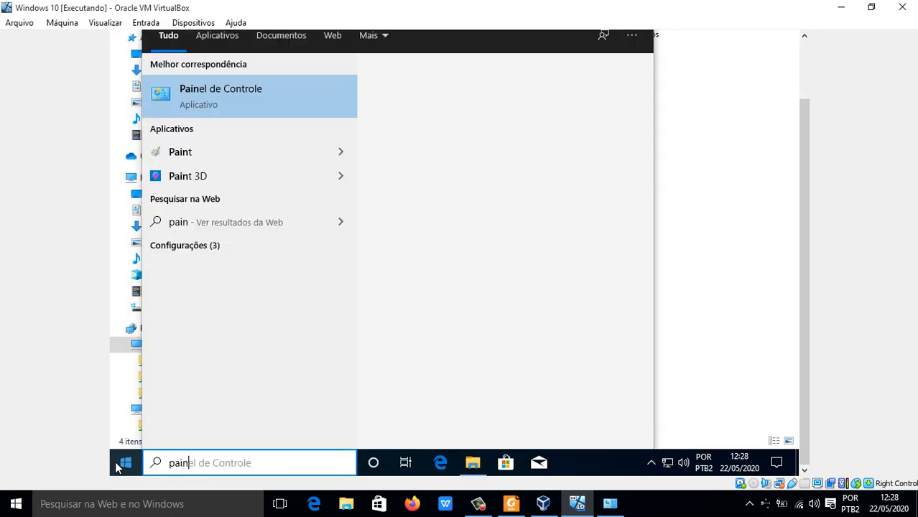
key(Escape)
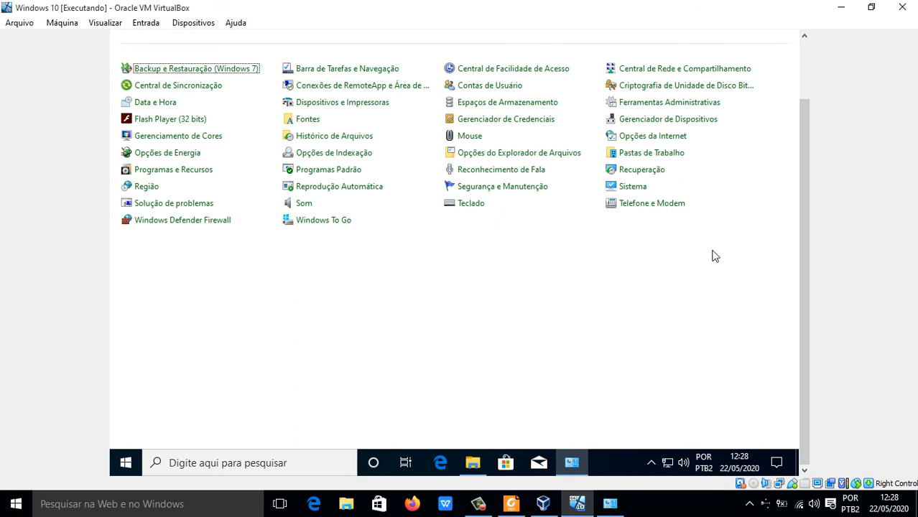
drag(806, 280, 809, 225)
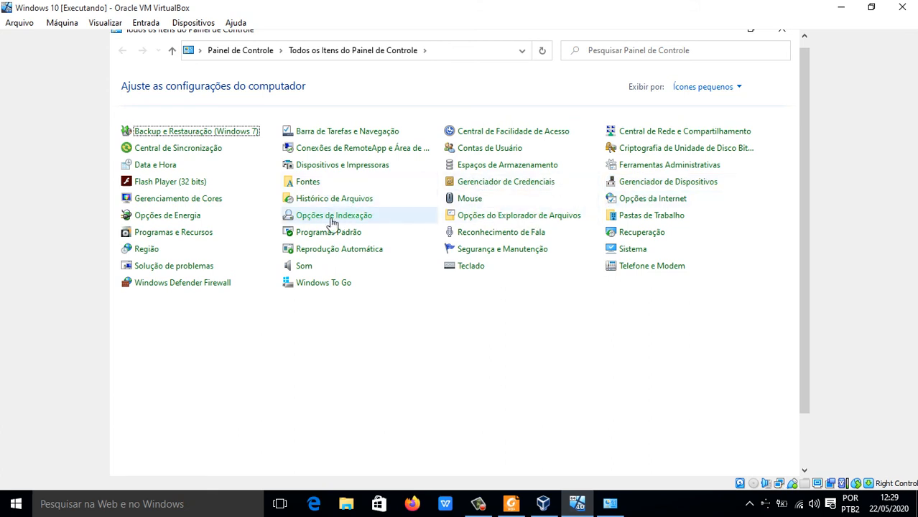
click(349, 168)
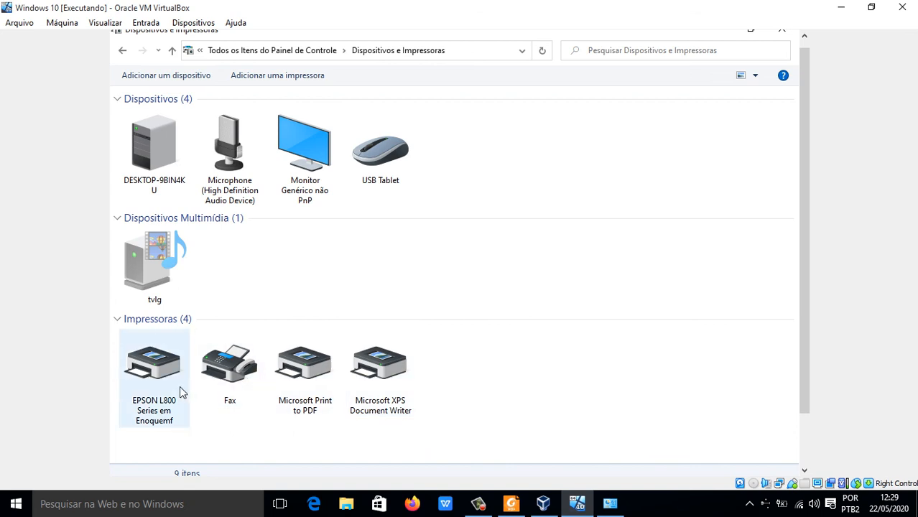
Step: Set EPSON L800 Series em Enoquemf as the virtual machine's default printer and accept that Windows stops managing the default
click(146, 382)
right_click(150, 370)
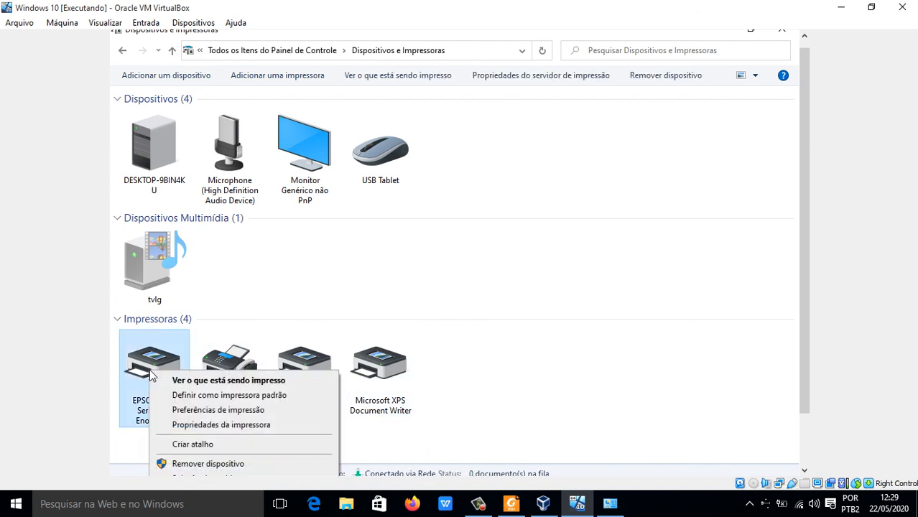
click(221, 395)
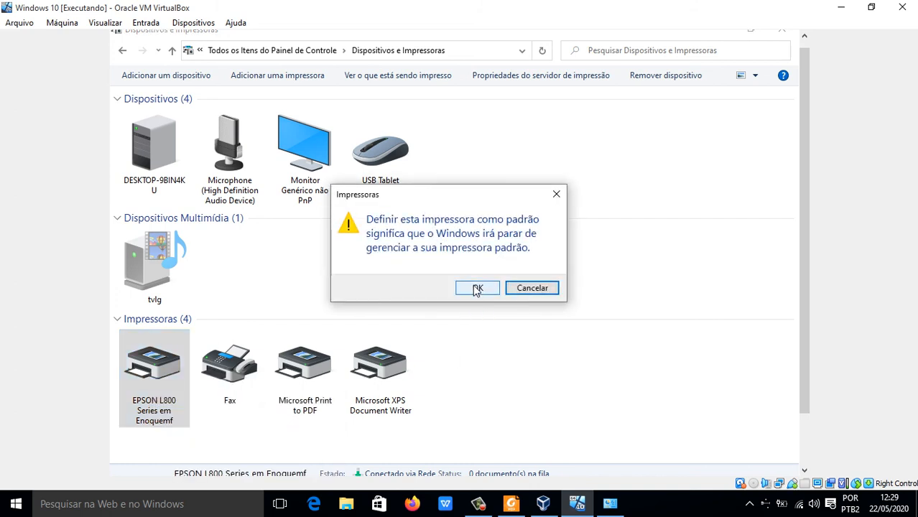
click(475, 289)
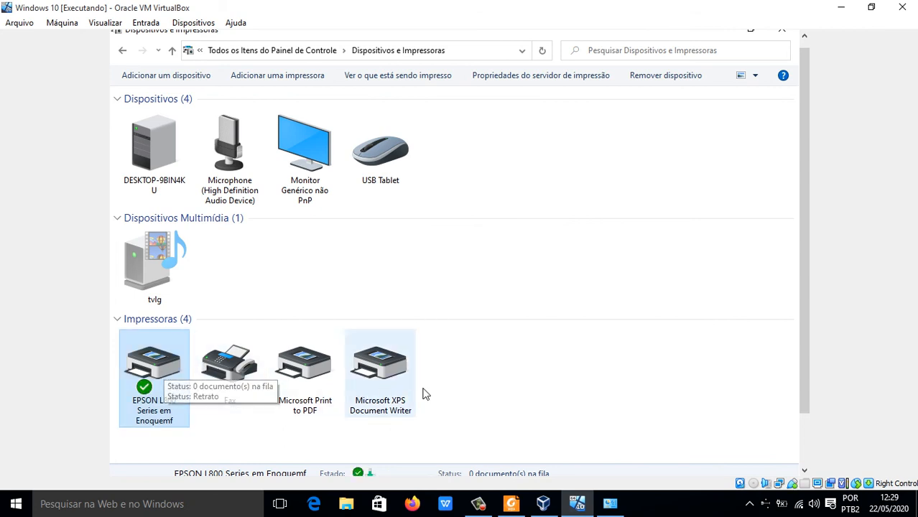
Step: In the EPSON L800 printing preferences, set the paper format to A4 297 x 210 mm and the quality to Texto, and save the properties
right_click(163, 371)
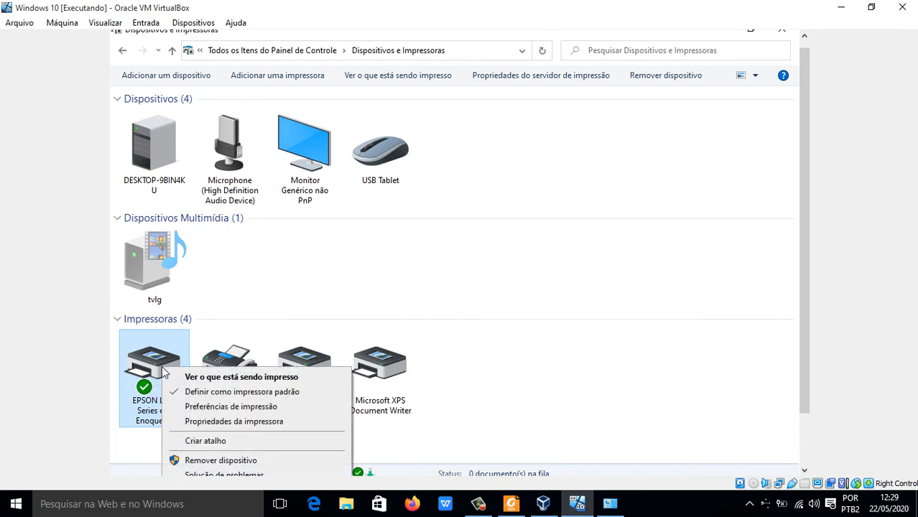
click(258, 422)
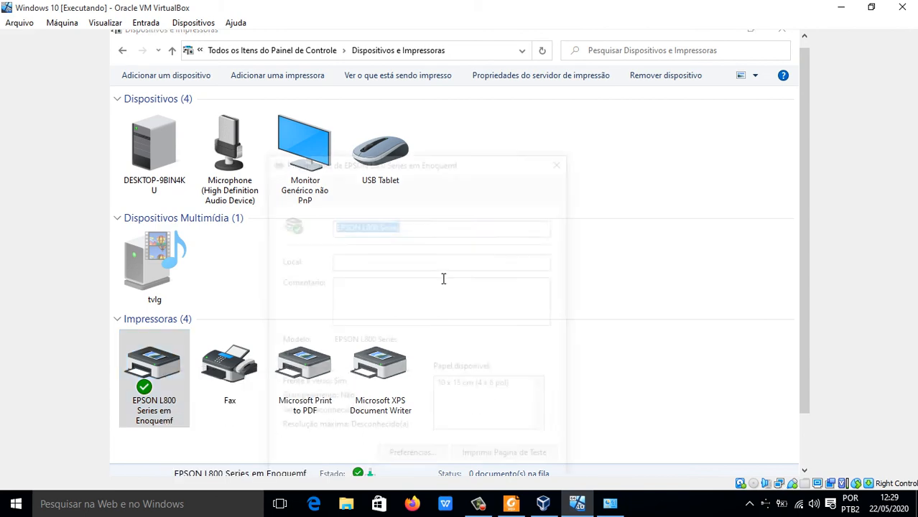
drag(471, 160, 462, 106)
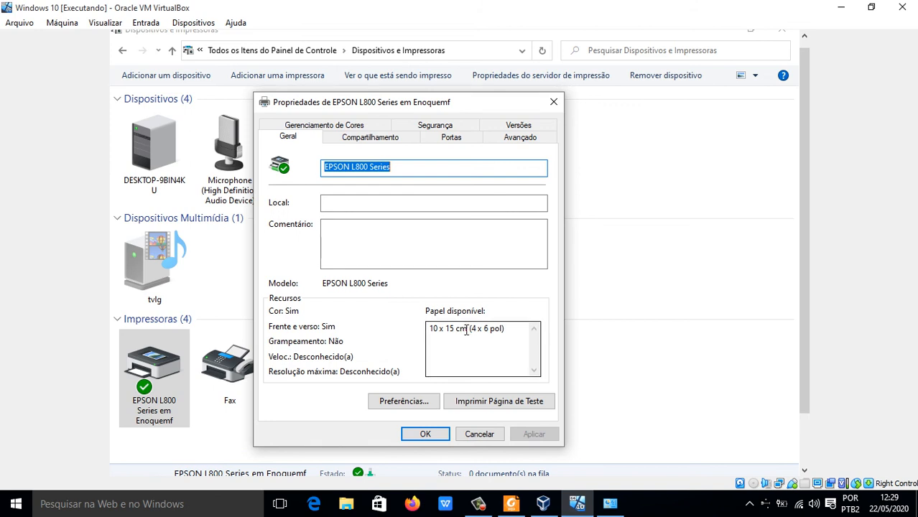
click(386, 406)
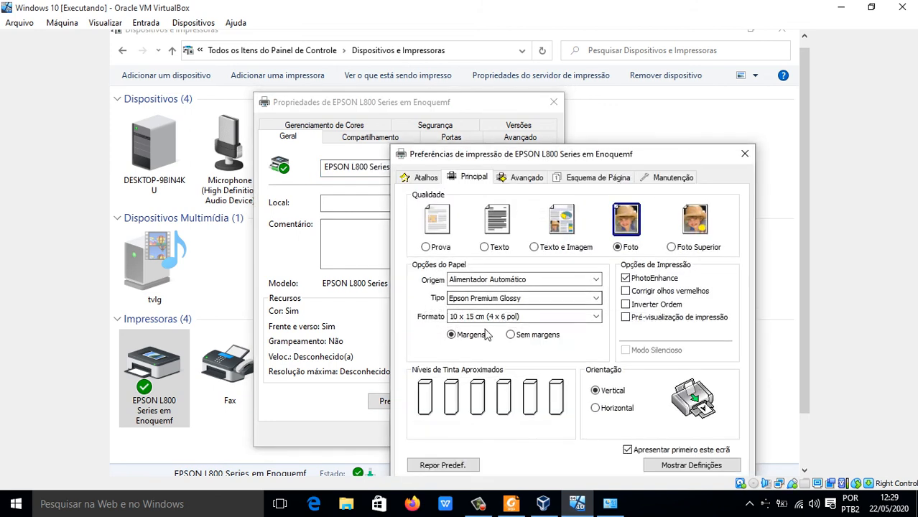
click(467, 318)
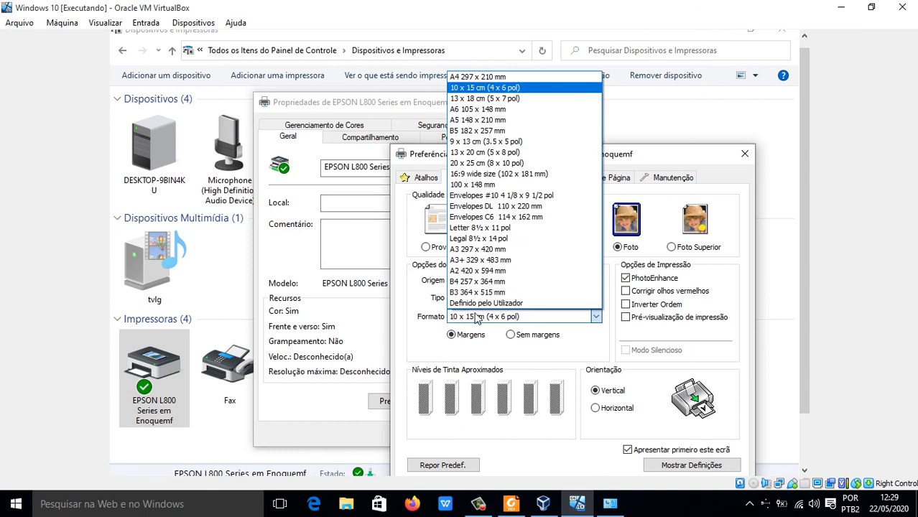
click(473, 81)
click(489, 247)
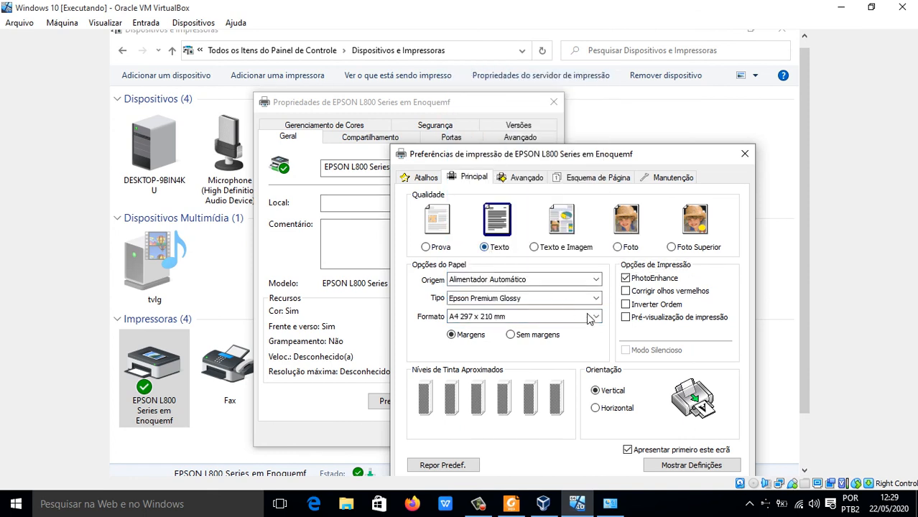
drag(580, 153, 489, 142)
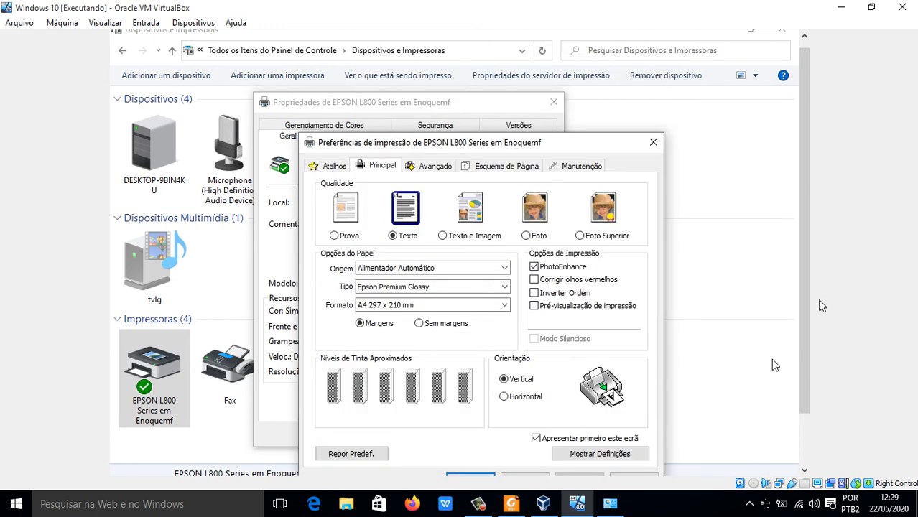
drag(805, 305, 802, 397)
click(458, 418)
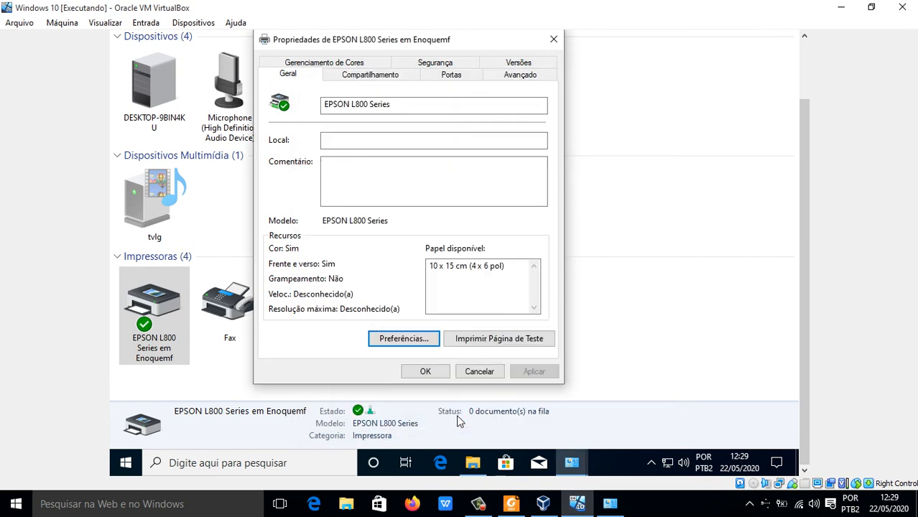
click(425, 371)
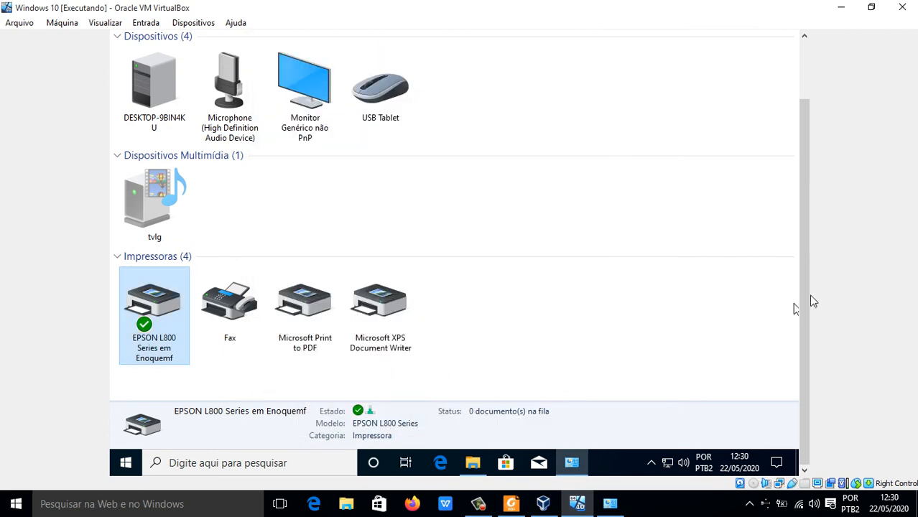
Step: Close the Dispositivos e Impressoras window and the ENOQUEMF network folder to return to the virtual machine's desktop
drag(810, 301, 810, 164)
click(781, 36)
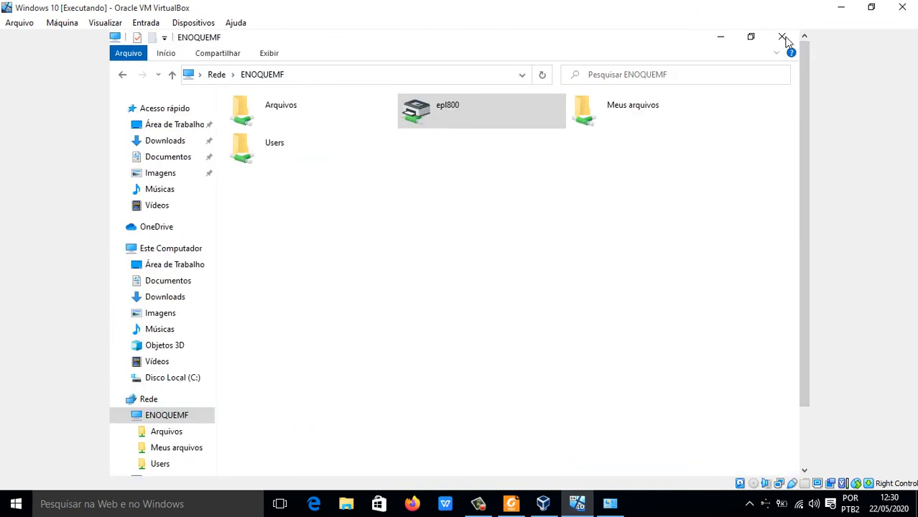
click(784, 37)
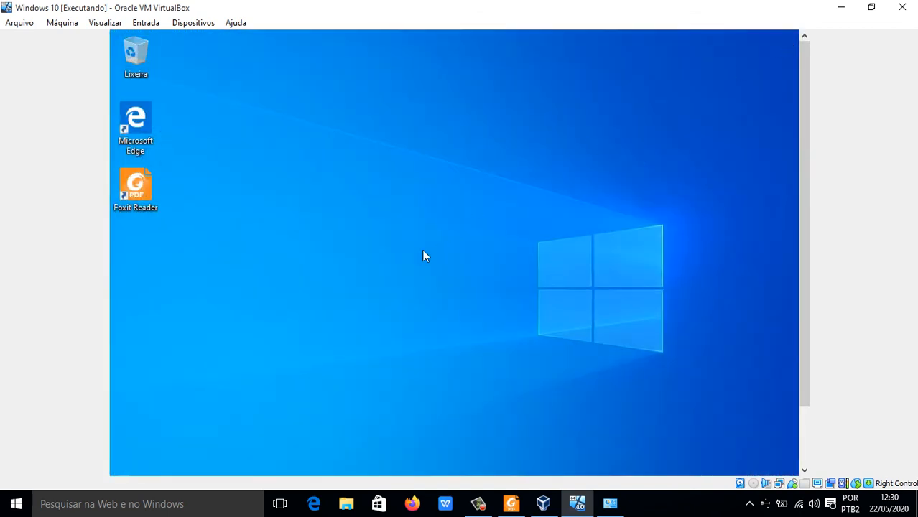
Step: Start Foxit Reader in the virtual machine, open the recent PDF UC1 Aulas 37 a 40, and go to its first page
double_click(147, 190)
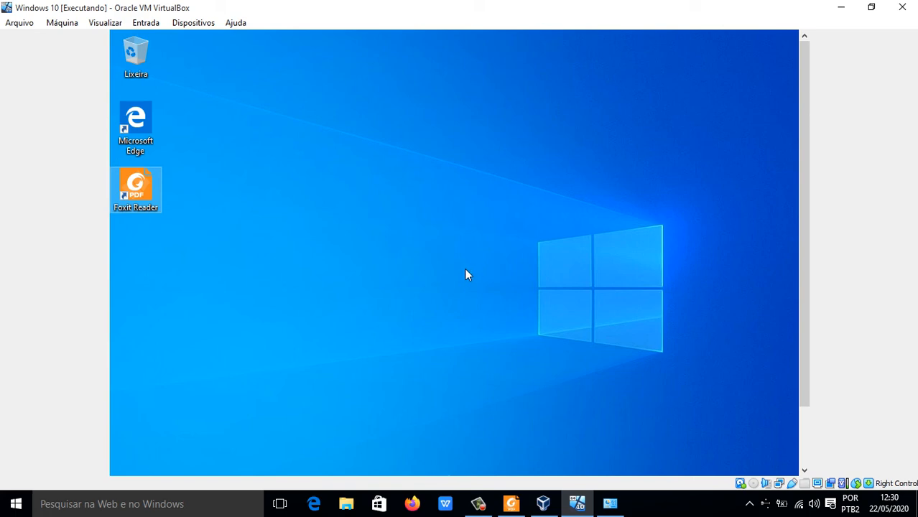
drag(805, 251, 801, 367)
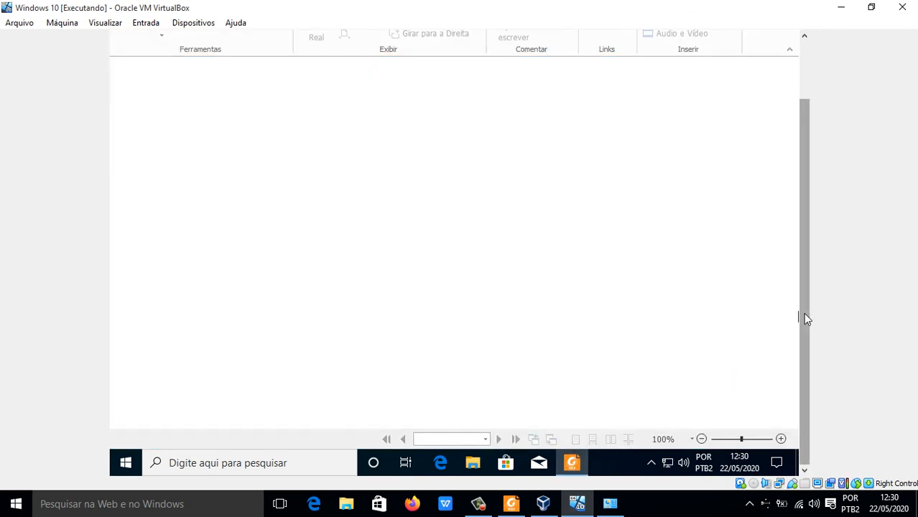
drag(802, 316, 810, 208)
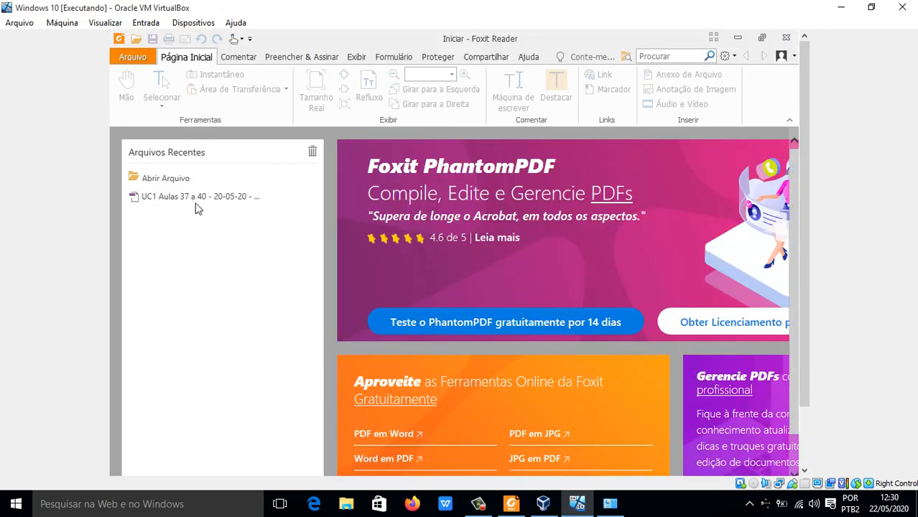
click(186, 198)
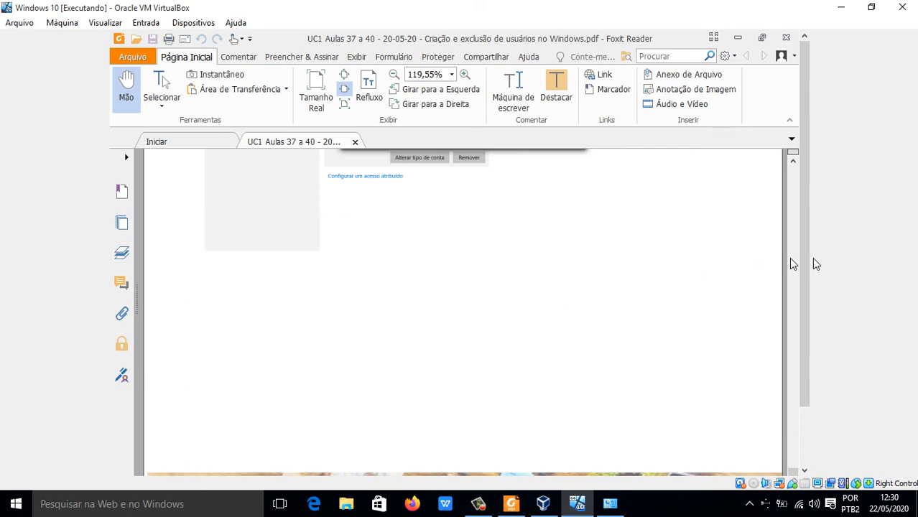
click(793, 178)
click(793, 161)
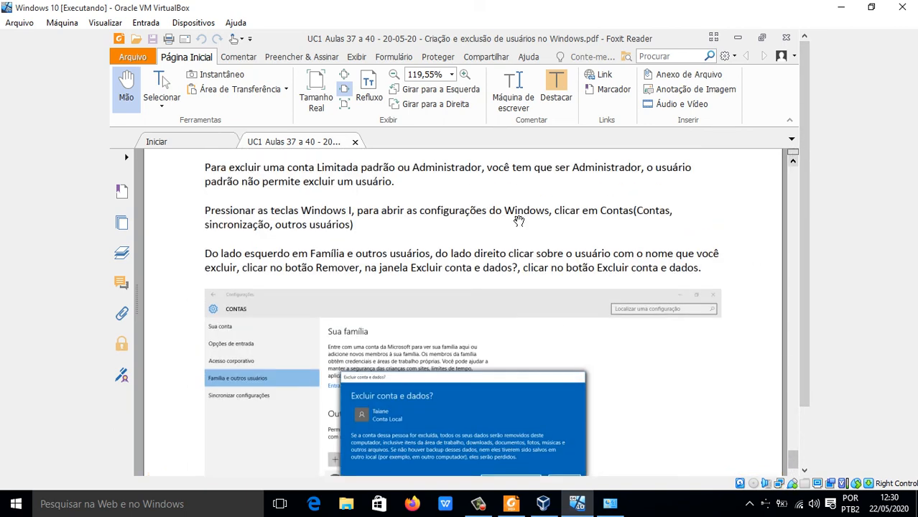
scroll(369, 216, up, 10)
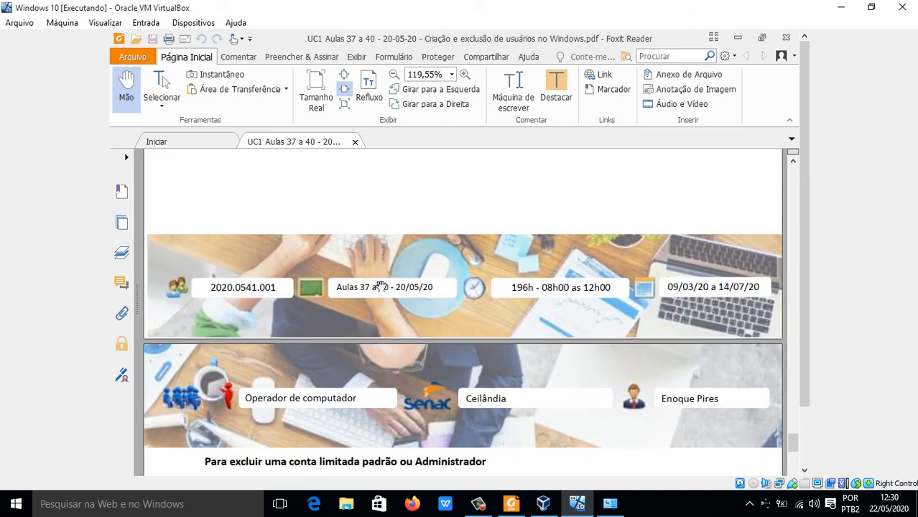
drag(793, 435, 793, 174)
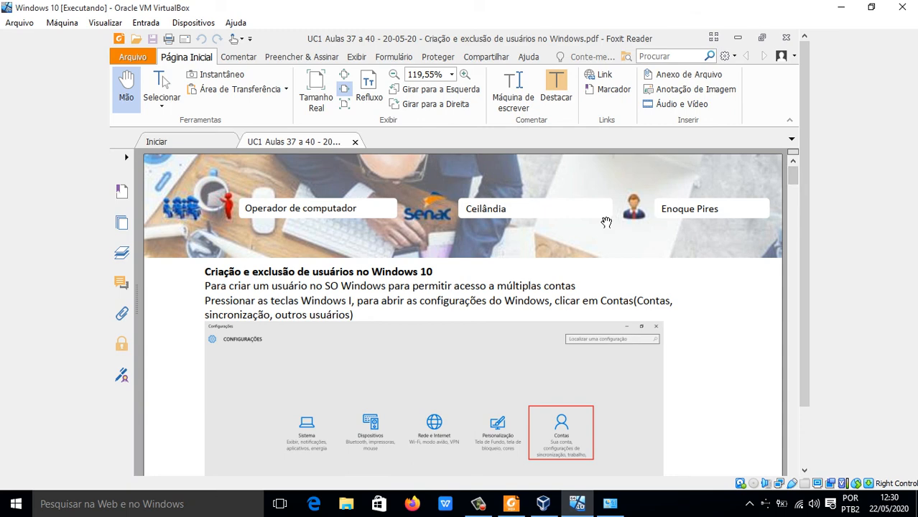
Step: Check the properties of \\Enoquemf\EPSON L800 Series without changing them and print all pages of the PDF on that printer
key(ctrl+p)
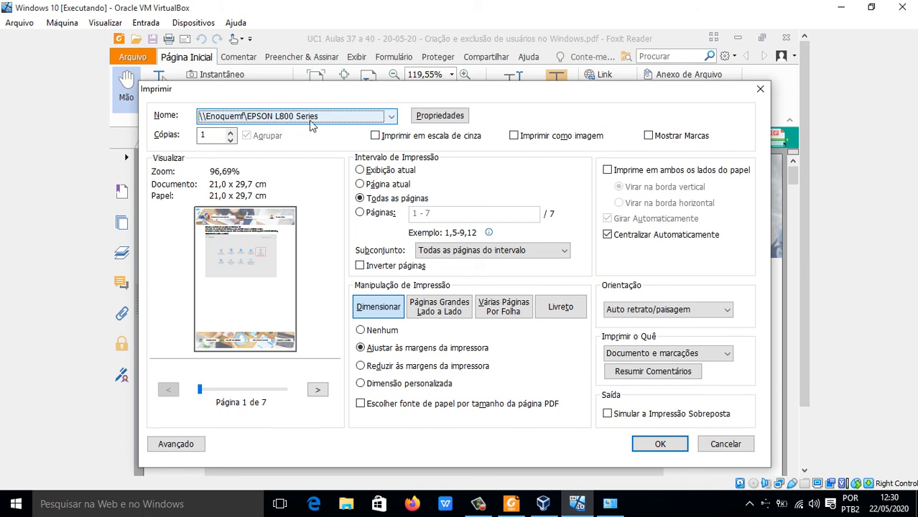
click(431, 121)
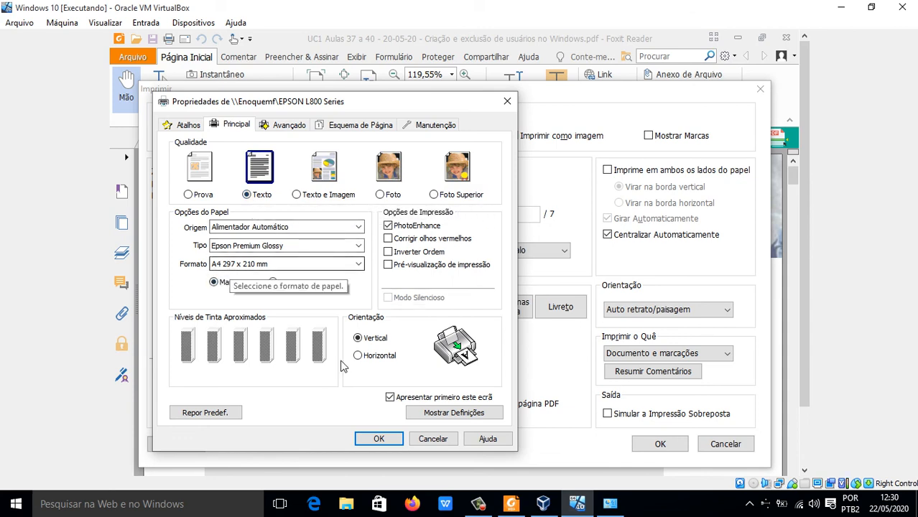
click(434, 440)
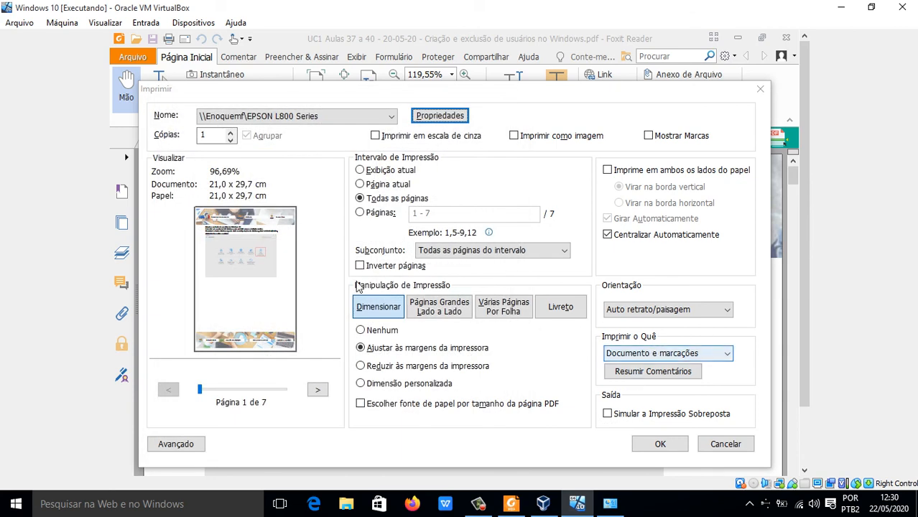
click(661, 446)
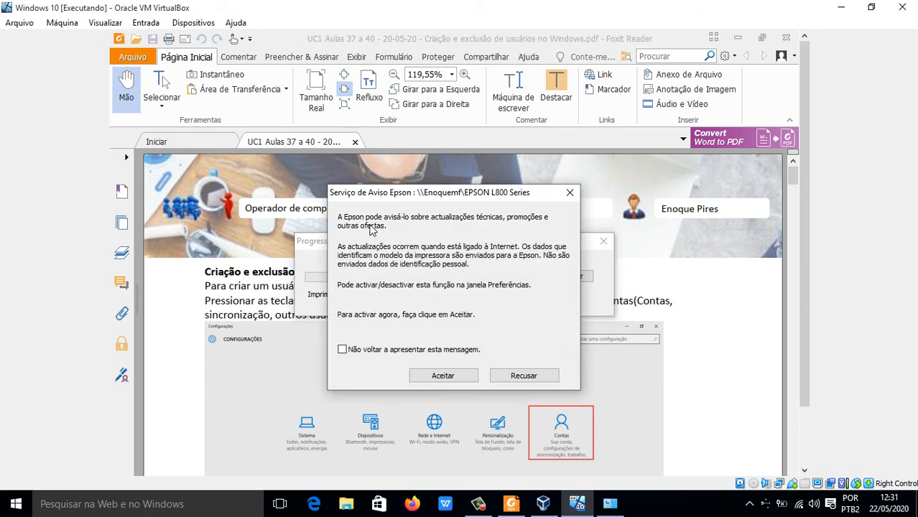
Step: Accept the Epson notice service with the message set not to appear again, and cancel the running print job
click(370, 349)
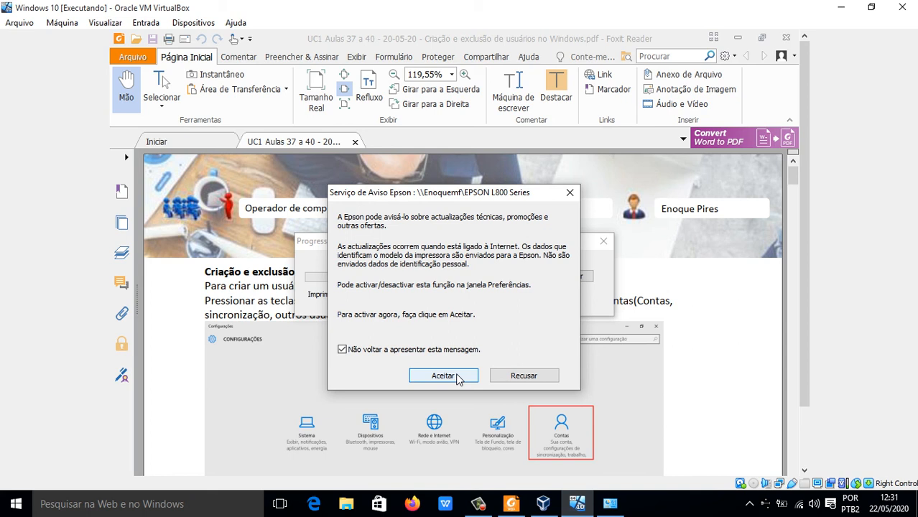
click(457, 376)
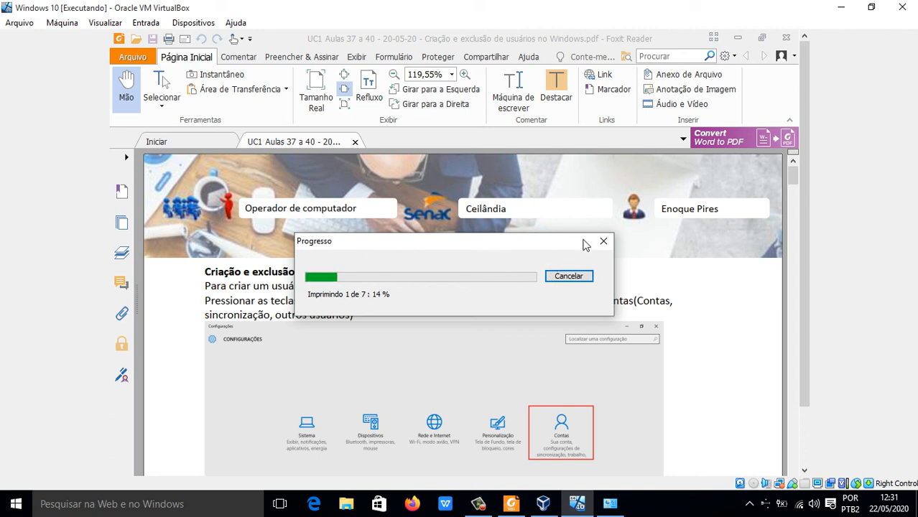
click(567, 277)
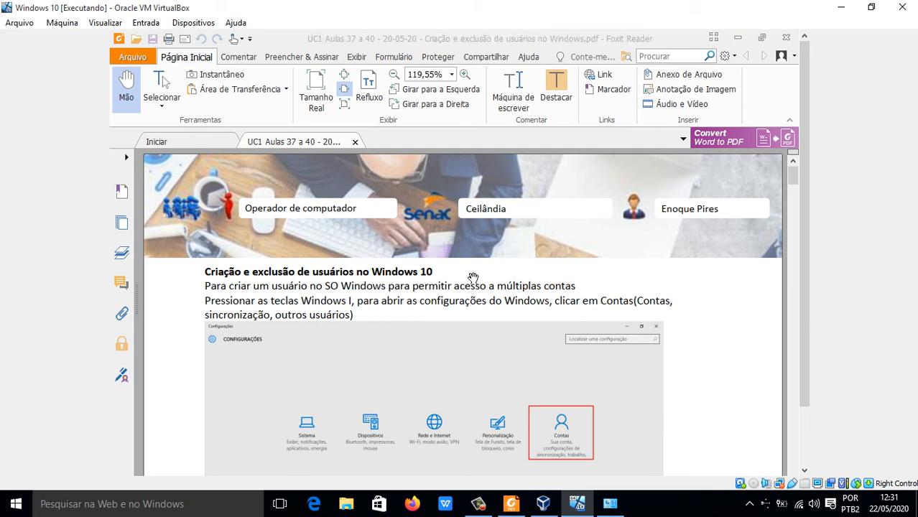
Step: Open the PDF's print dialog and cancel all documents in the print queue of EPSON L800 Series em Enoquemf
key(ctrl+p)
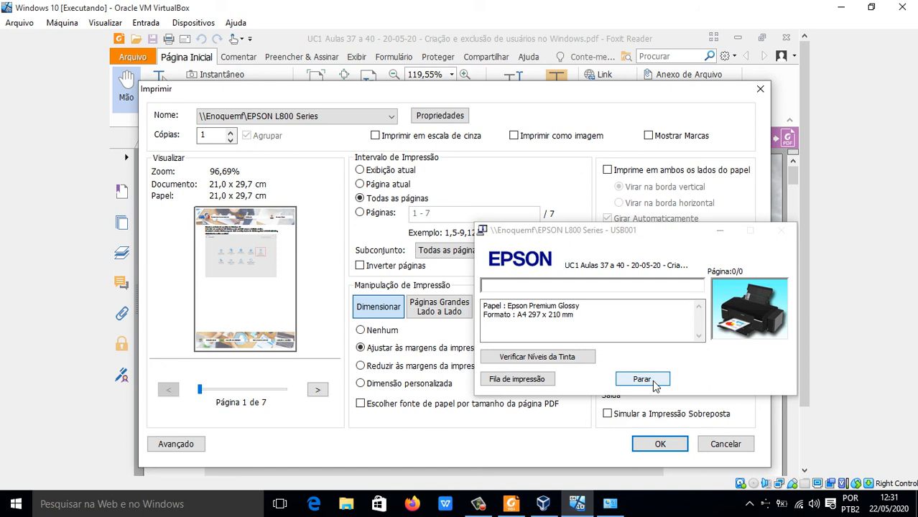
click(517, 379)
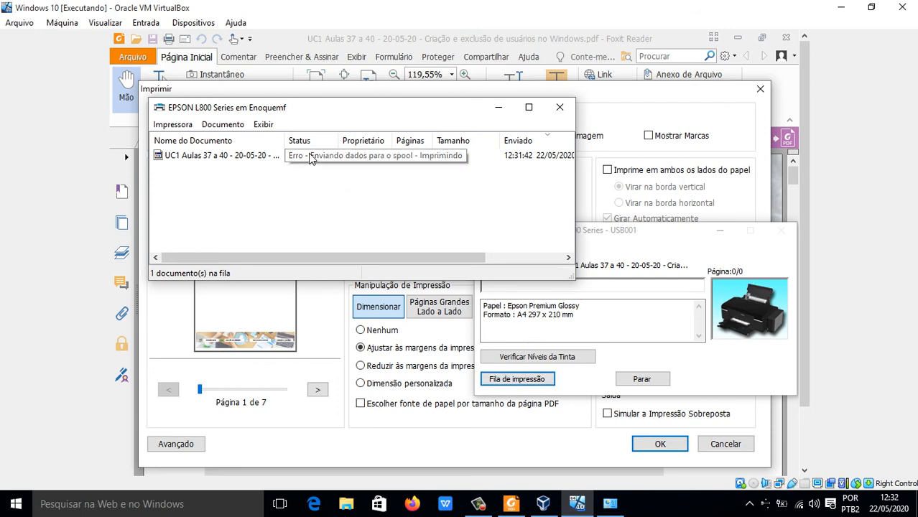
click(231, 158)
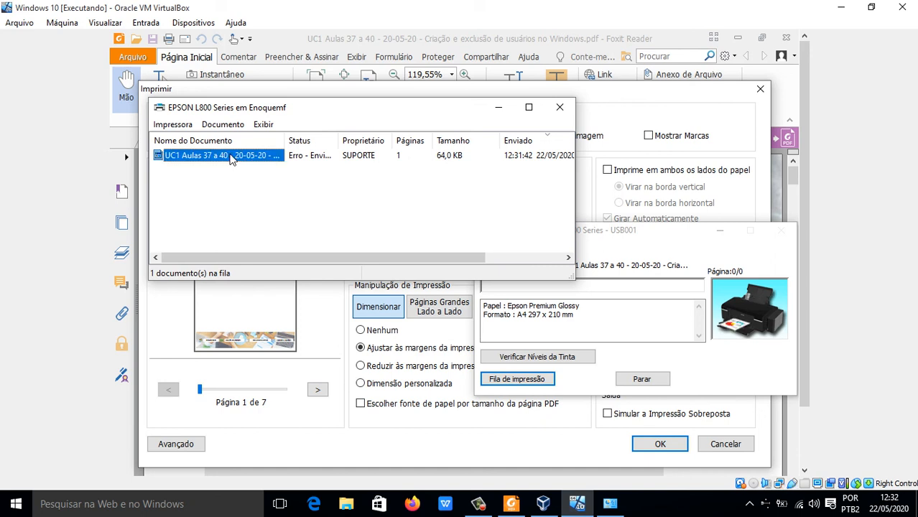
click(180, 127)
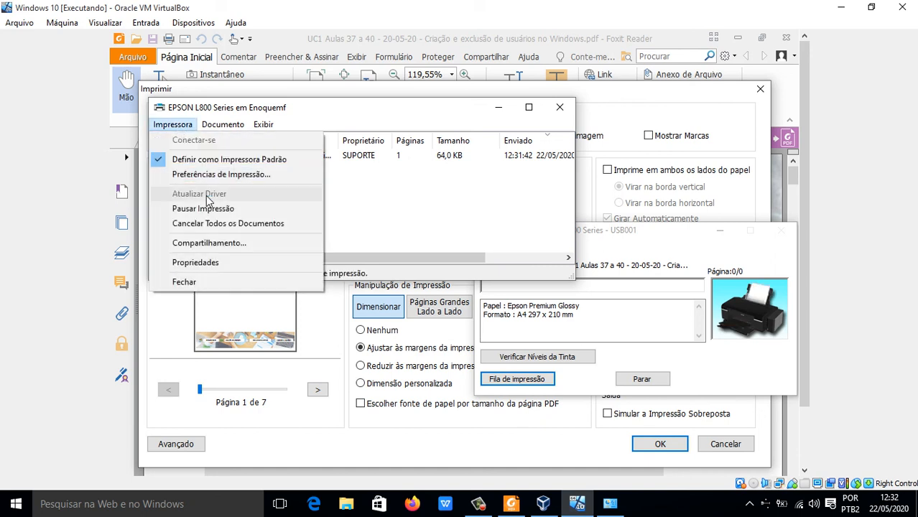
click(230, 224)
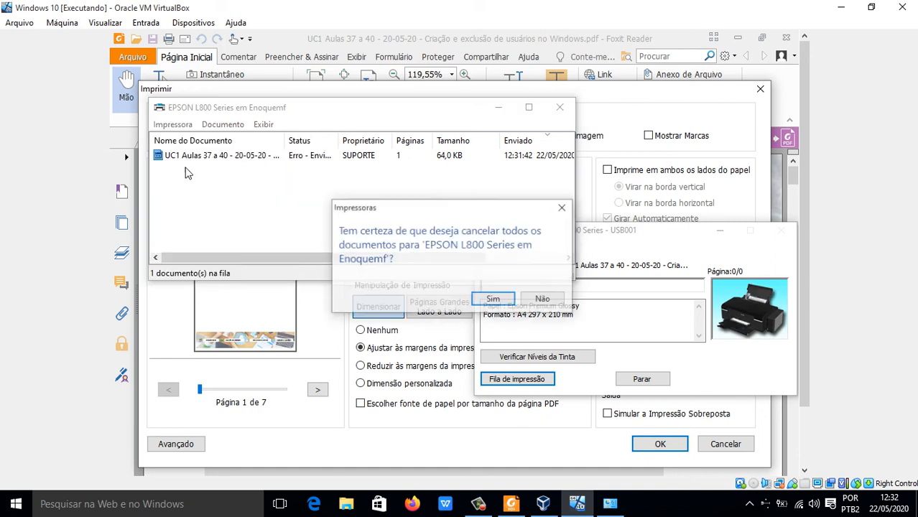
click(492, 298)
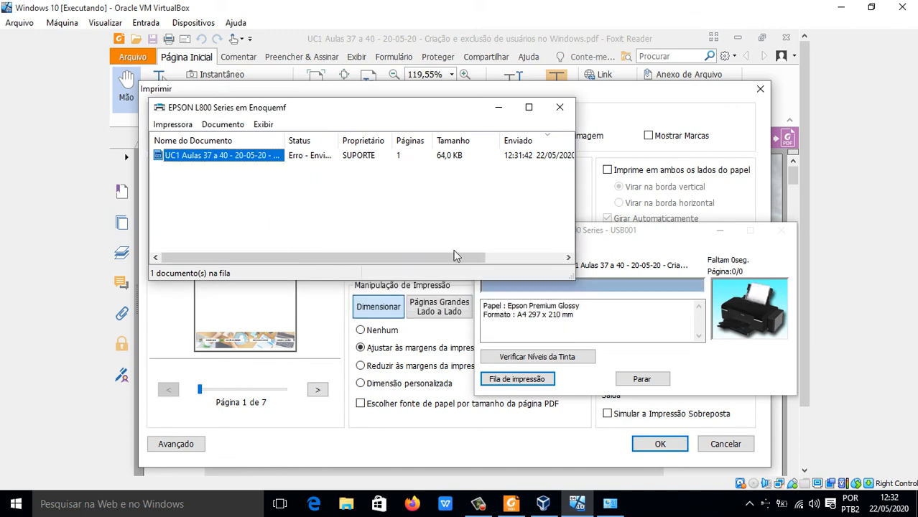
click(560, 110)
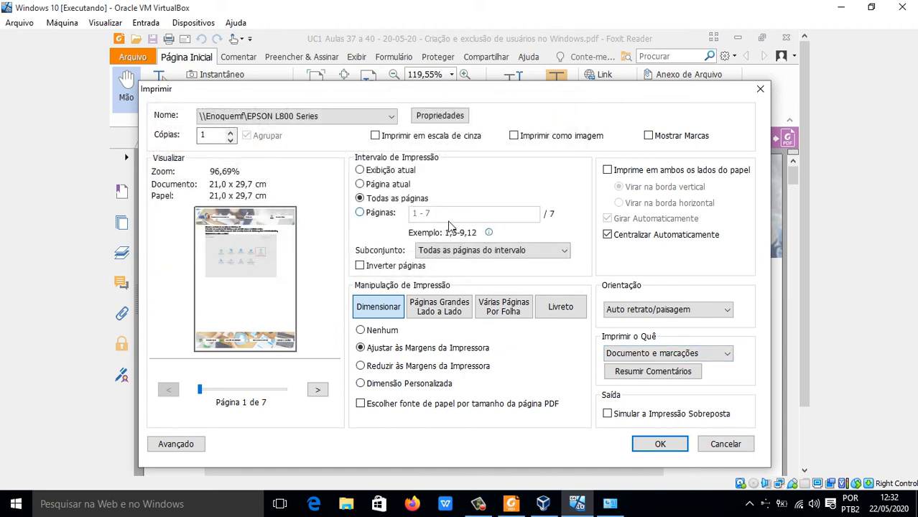
Step: Print only page 1 of the PDF on \\Enoquemf\EPSON L800 Series
click(382, 212)
drag(451, 214, 364, 199)
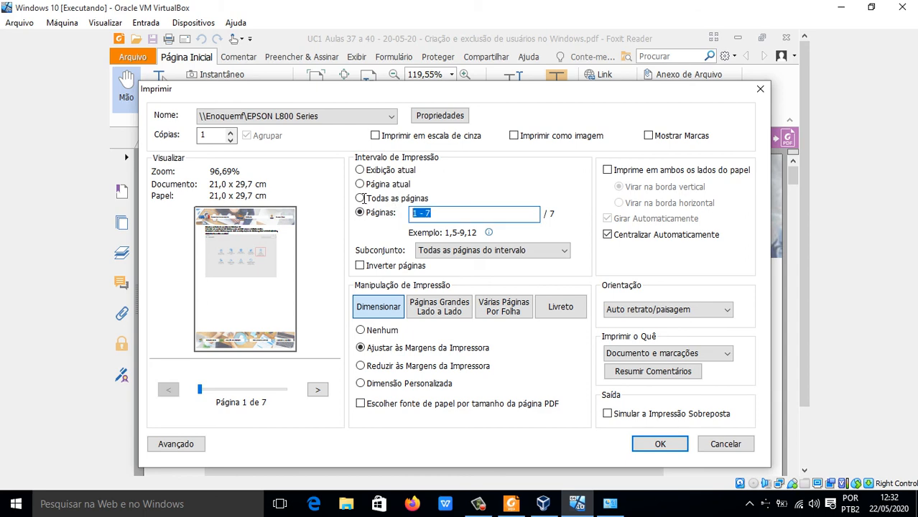
text(1)
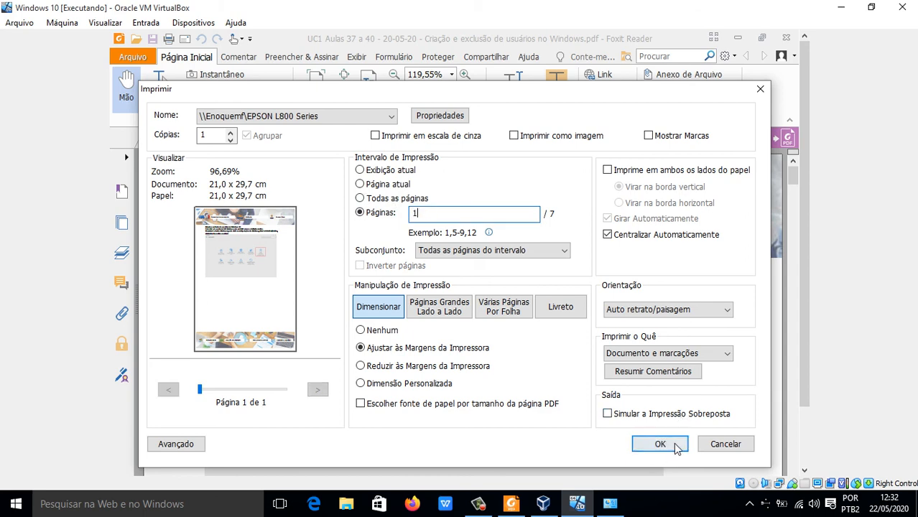
click(659, 444)
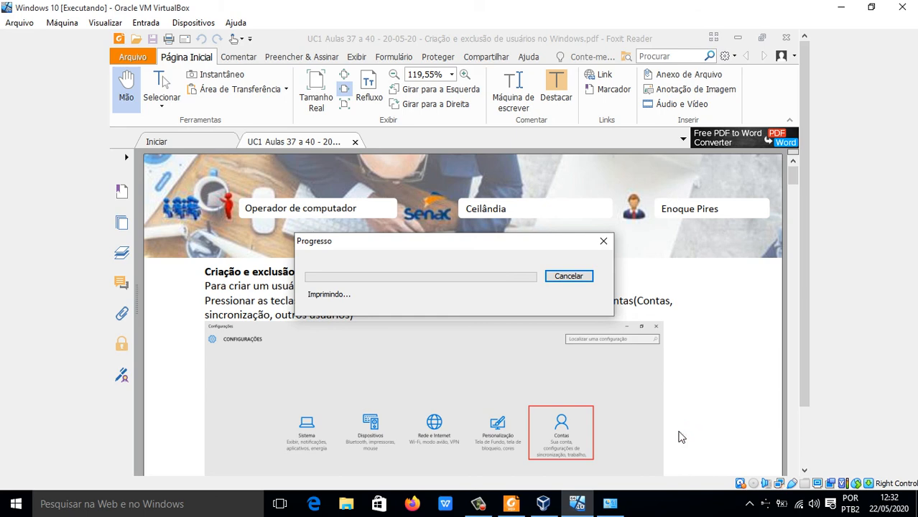
Step: Open EPSON Status Monitor 3 for the EPSON L800 Series on the host and accept the Epson notice service, with its message hidden from reappearing
drag(800, 338, 799, 435)
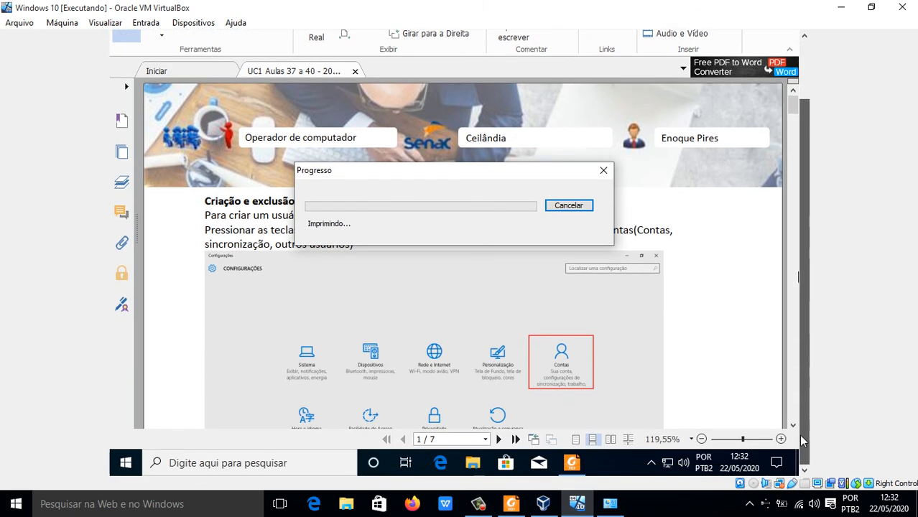
click(765, 504)
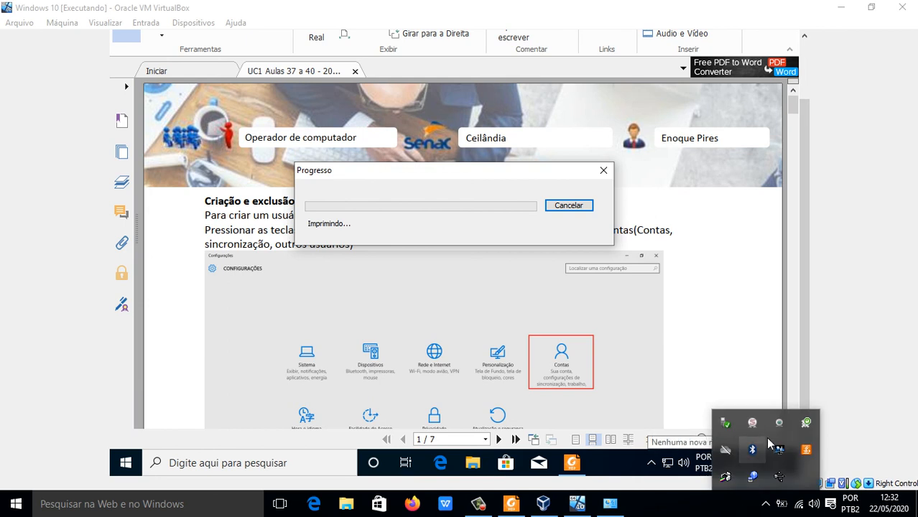
double_click(726, 479)
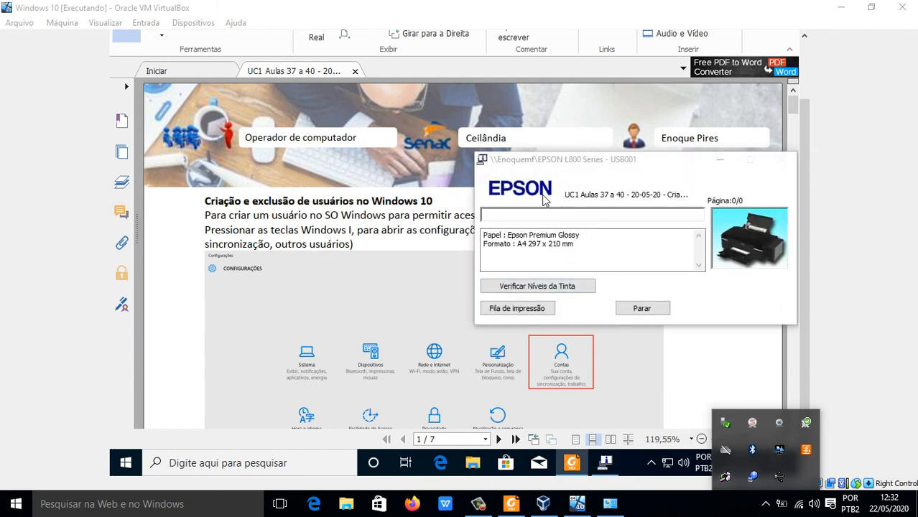
click(622, 255)
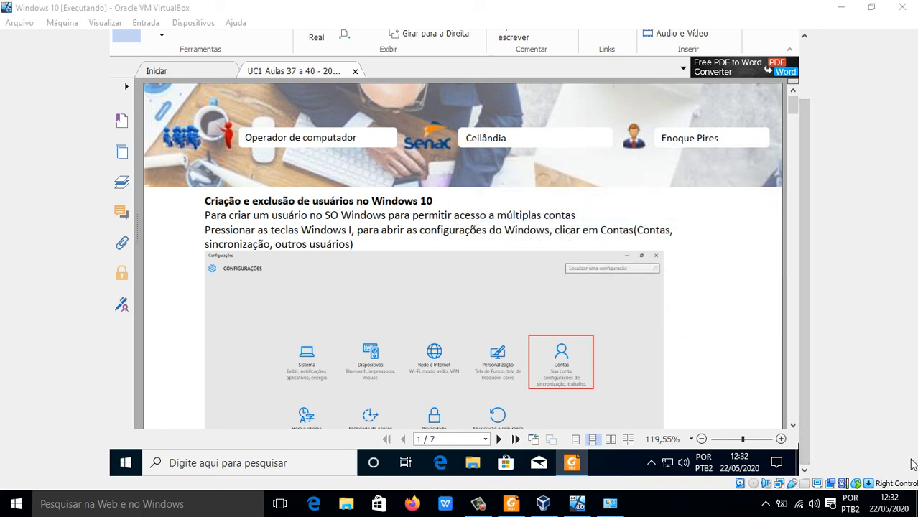
click(765, 503)
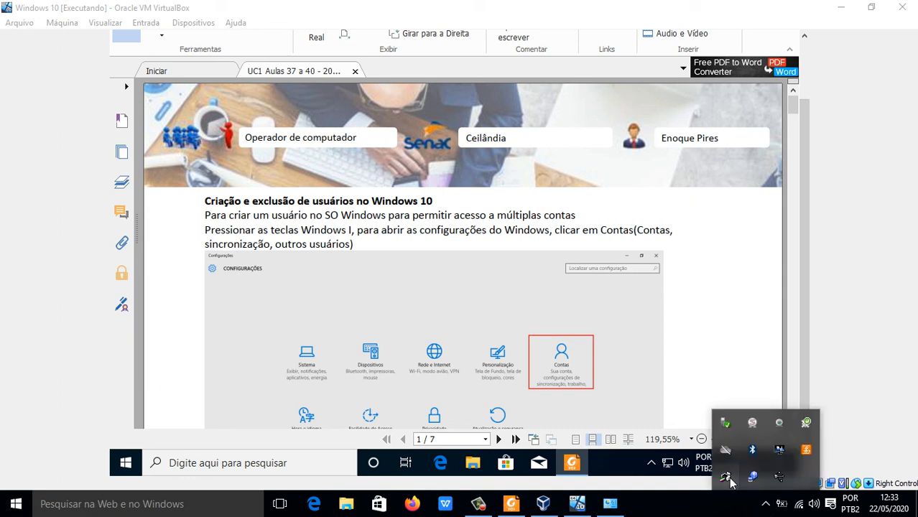
right_click(727, 477)
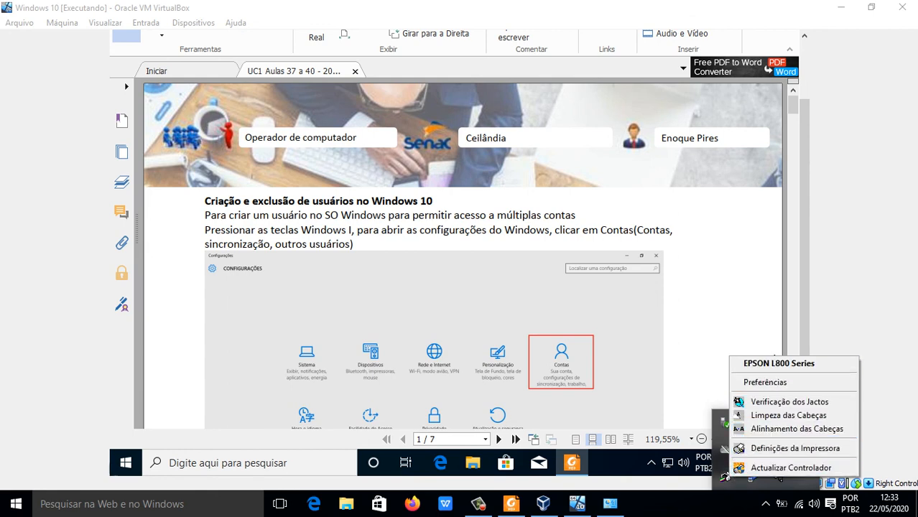
click(767, 365)
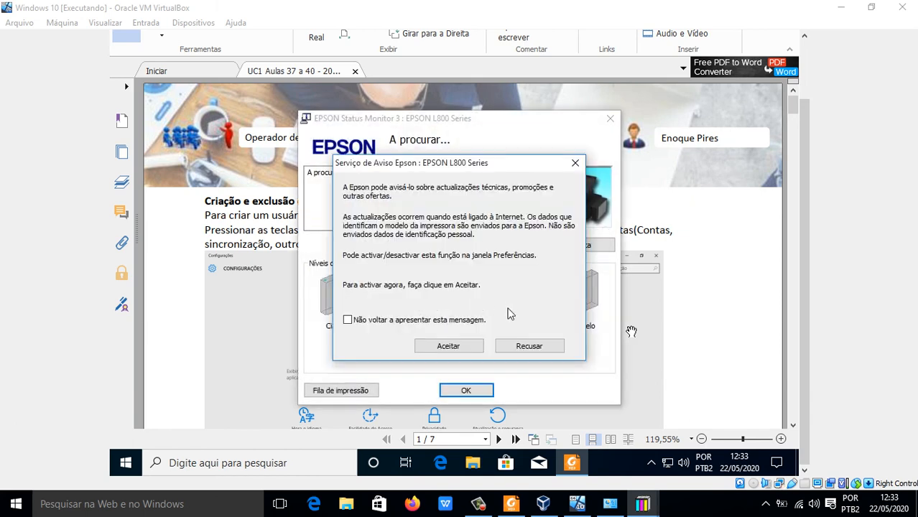
click(379, 323)
click(448, 346)
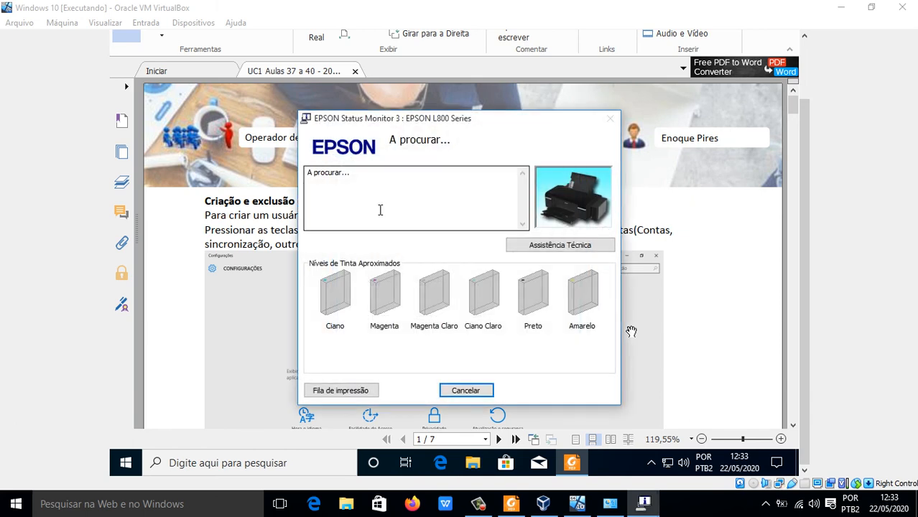
Step: Check the job's full status and port in the host printer's queue, cancel the queued PDF, and close the status monitor
click(339, 390)
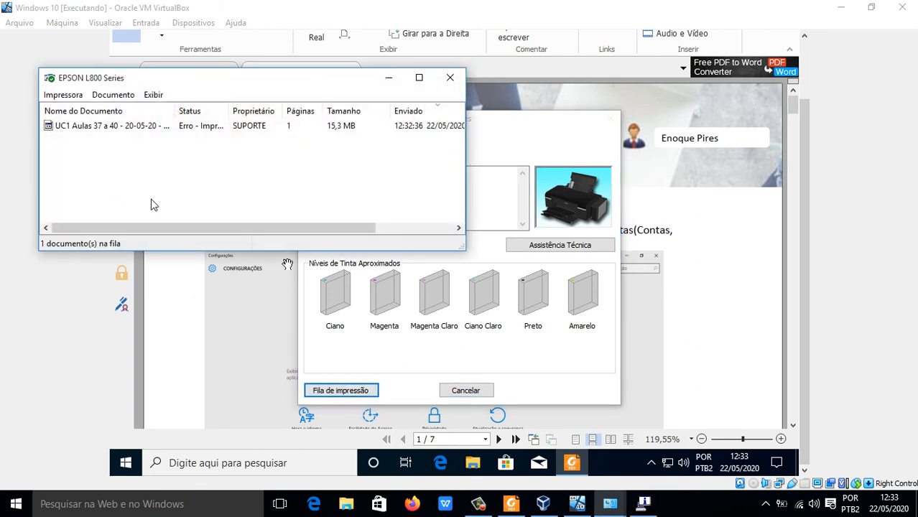
click(89, 127)
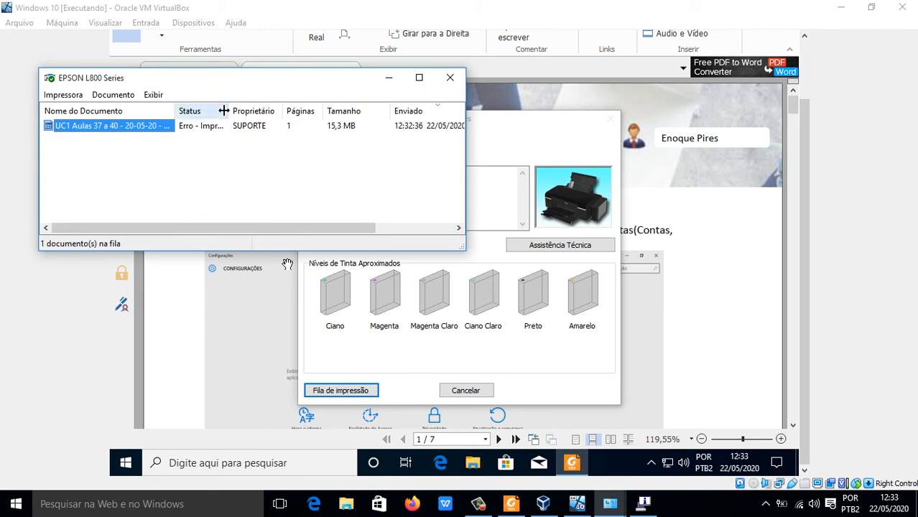
drag(223, 111, 345, 112)
drag(249, 226, 385, 227)
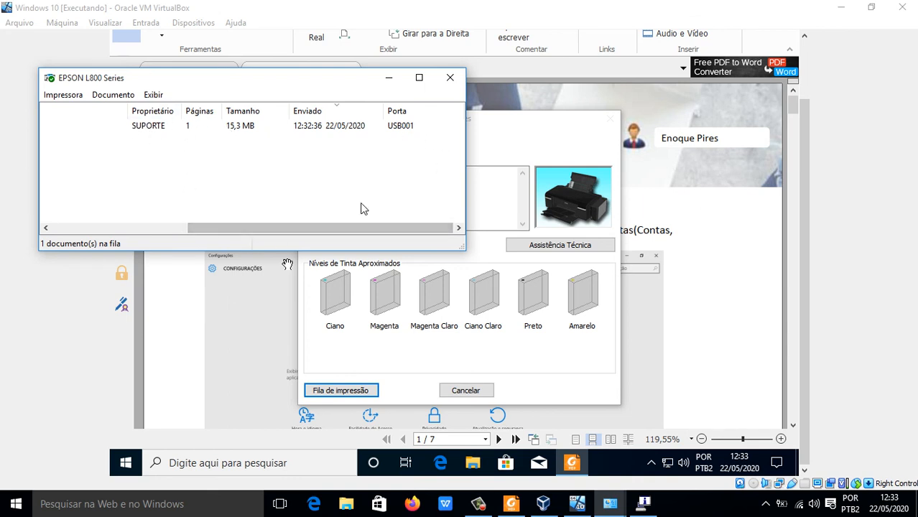
drag(373, 229, 237, 228)
right_click(77, 127)
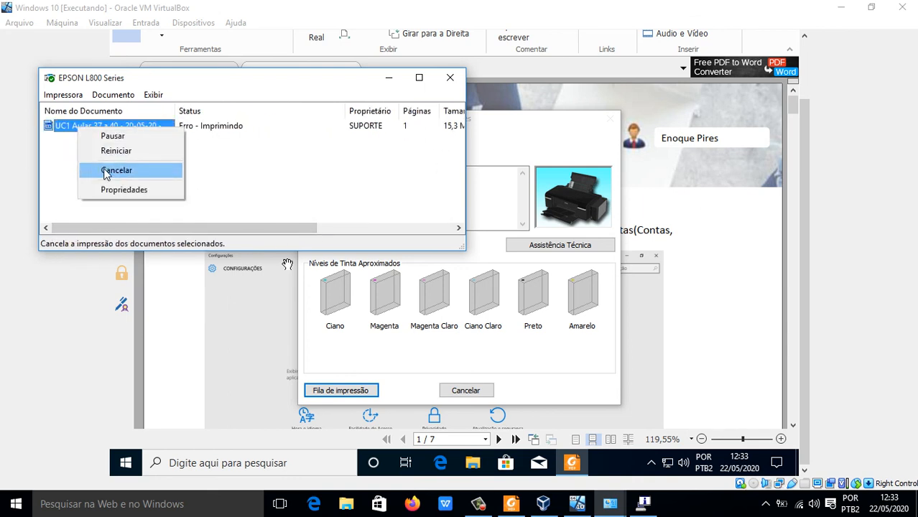
click(115, 170)
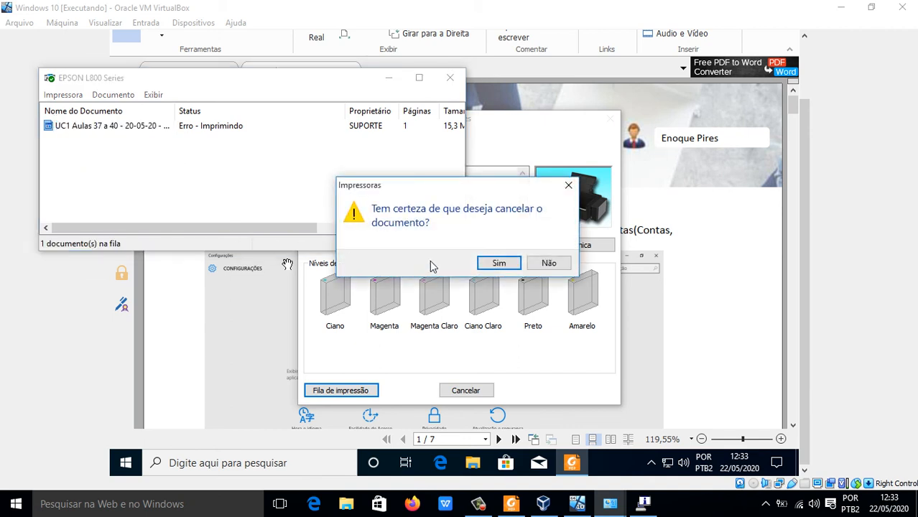
click(489, 262)
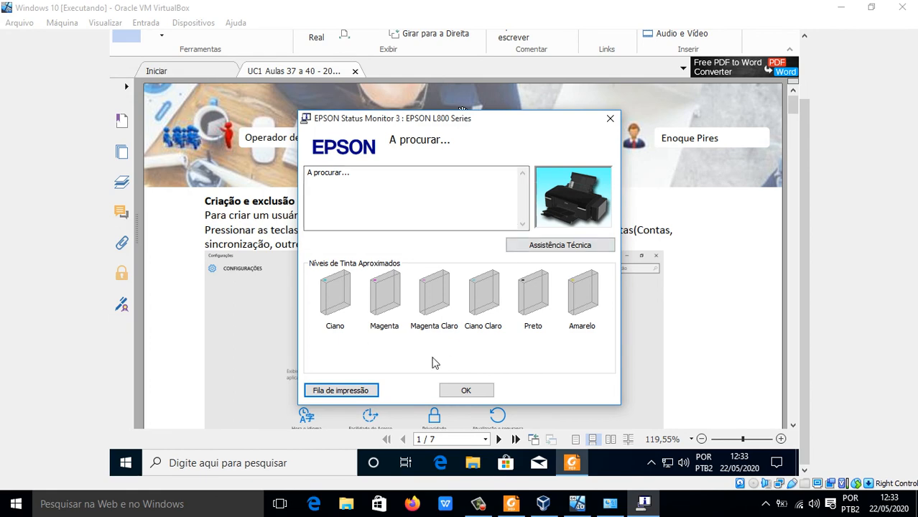
click(466, 390)
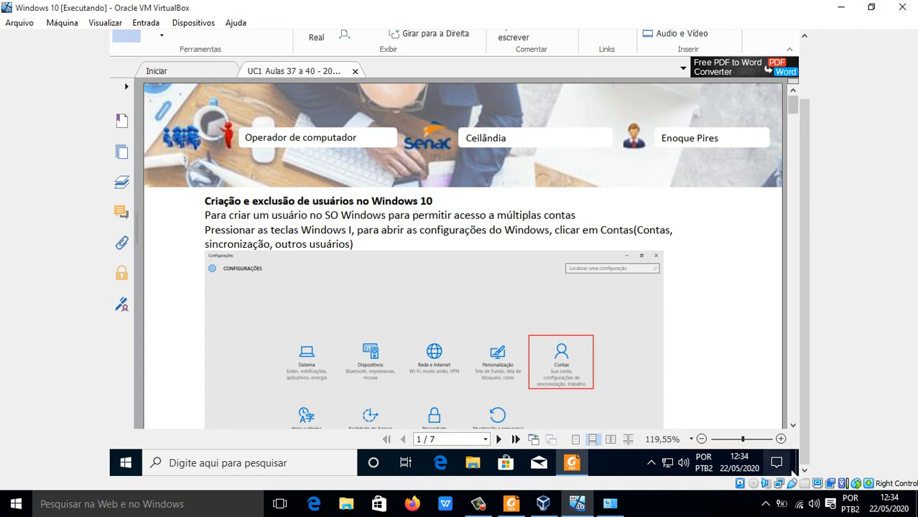
mouse_move(575, 505)
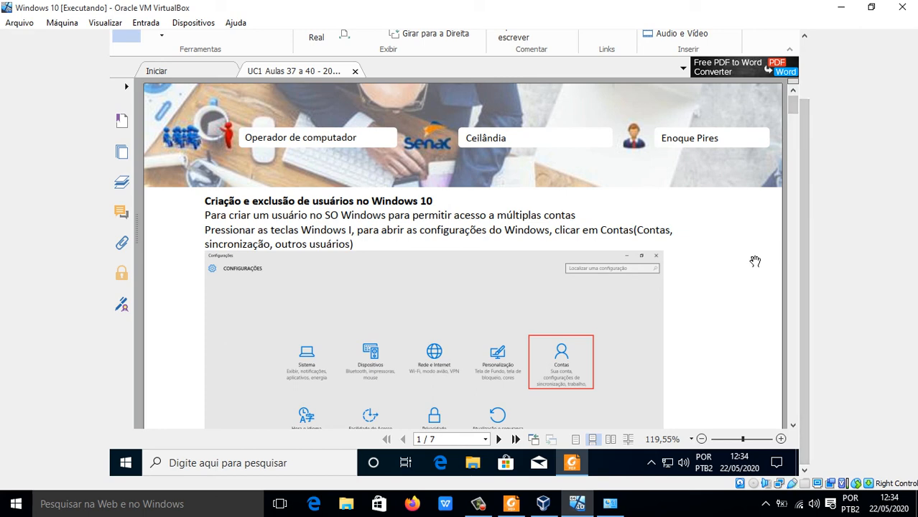
click(478, 504)
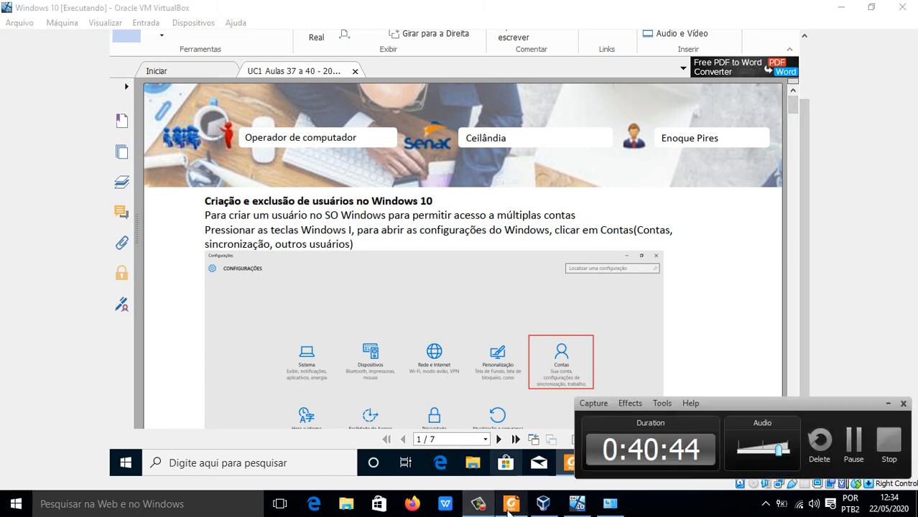